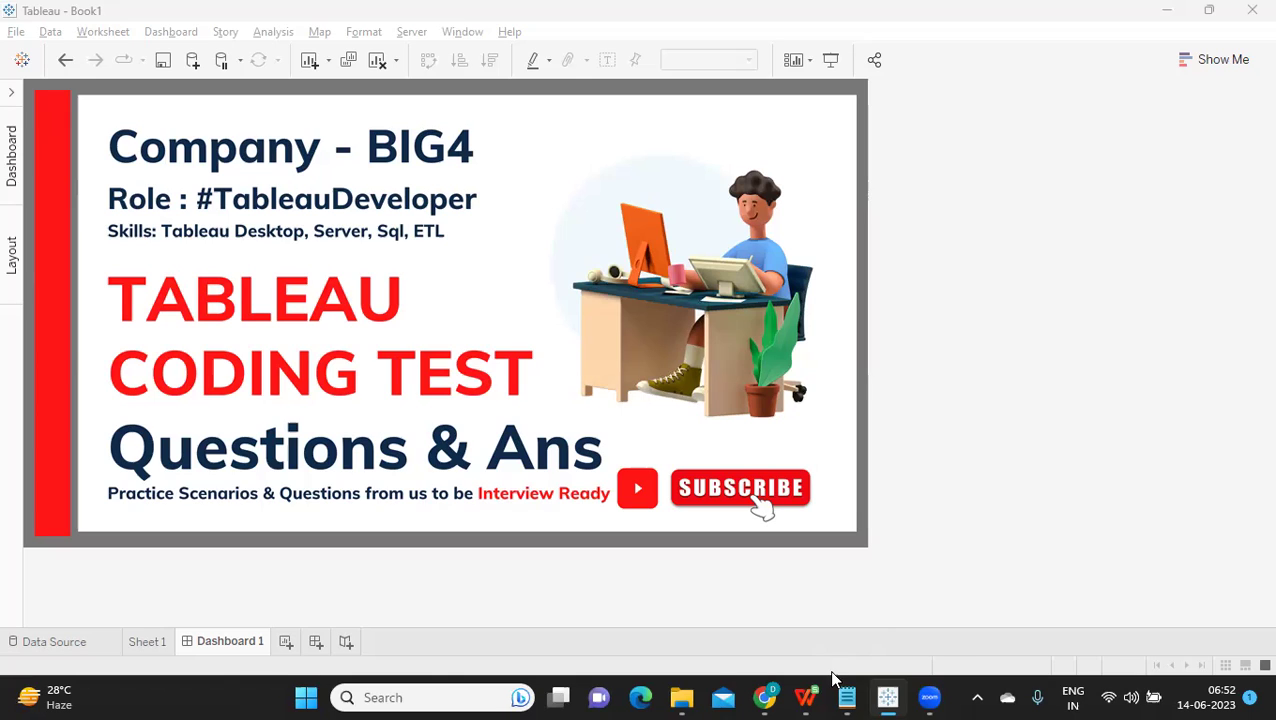
# Switch to the Book1 workbook in WPS Office and read question Q1 about month-wise review counts per category and sub category.
pyautogui.moveTo(805, 697)
pyautogui.click(765, 610)
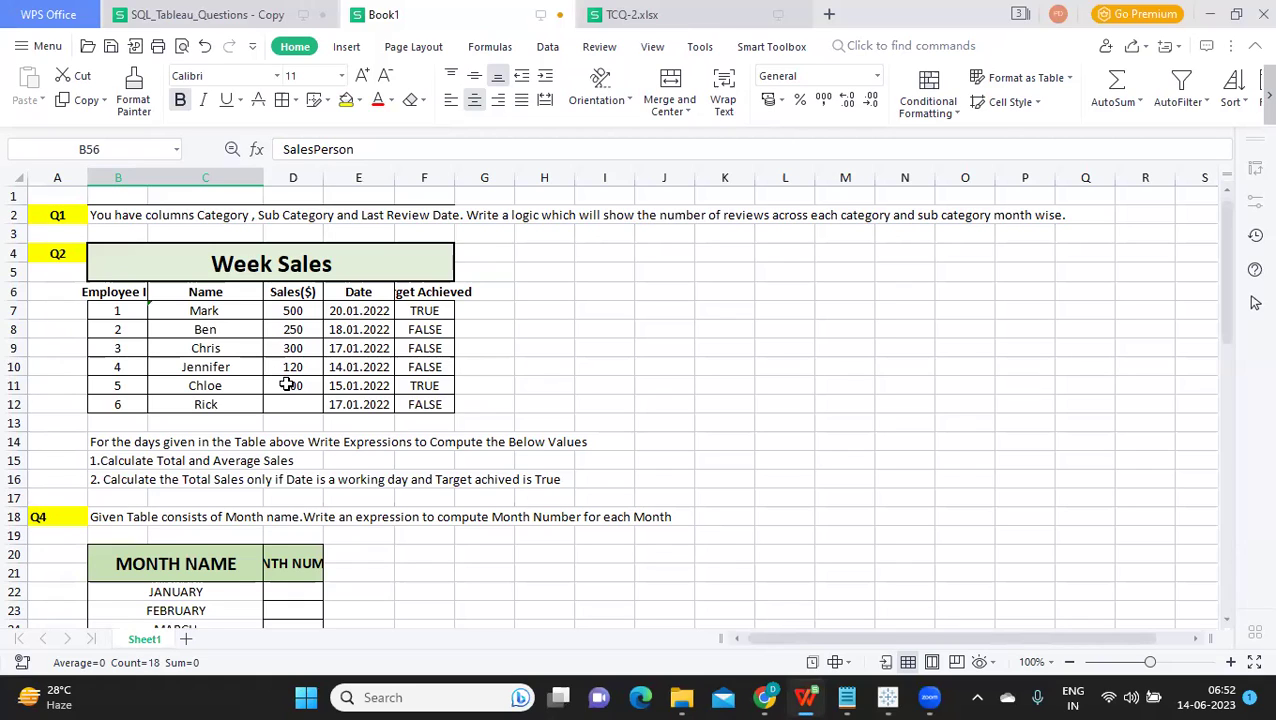
pyautogui.click(121, 214)
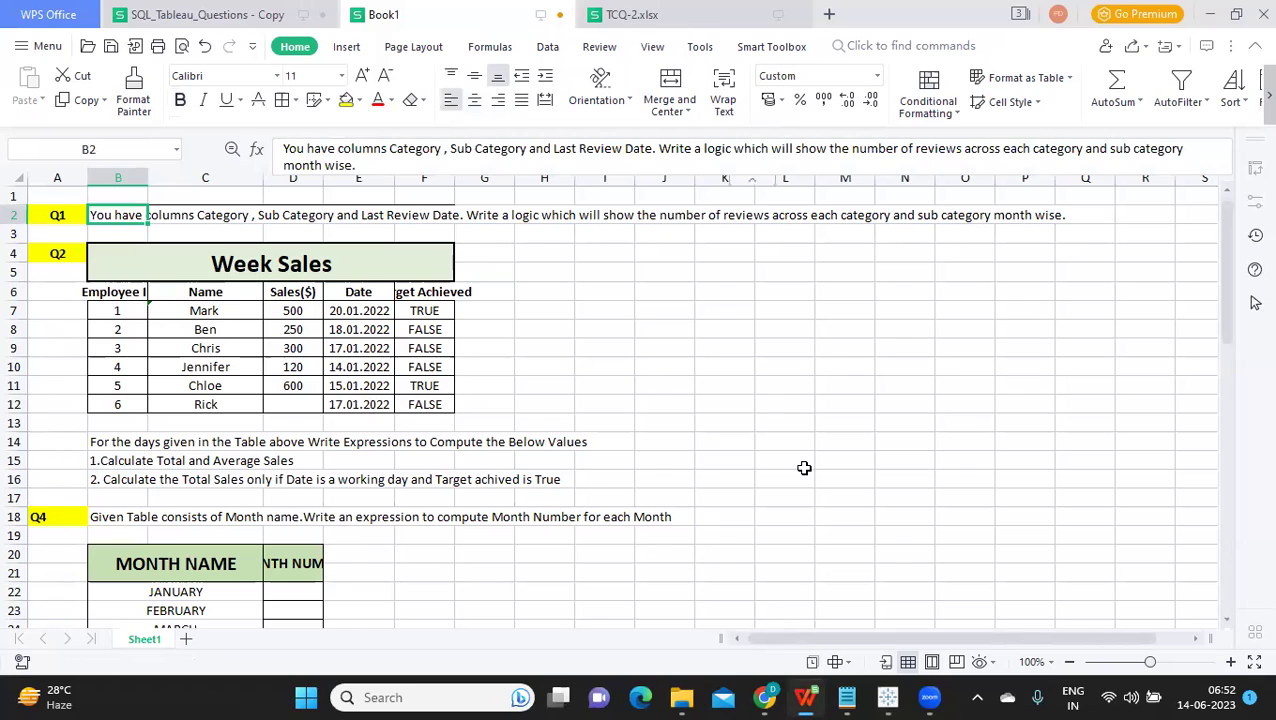
pyautogui.click(272, 218)
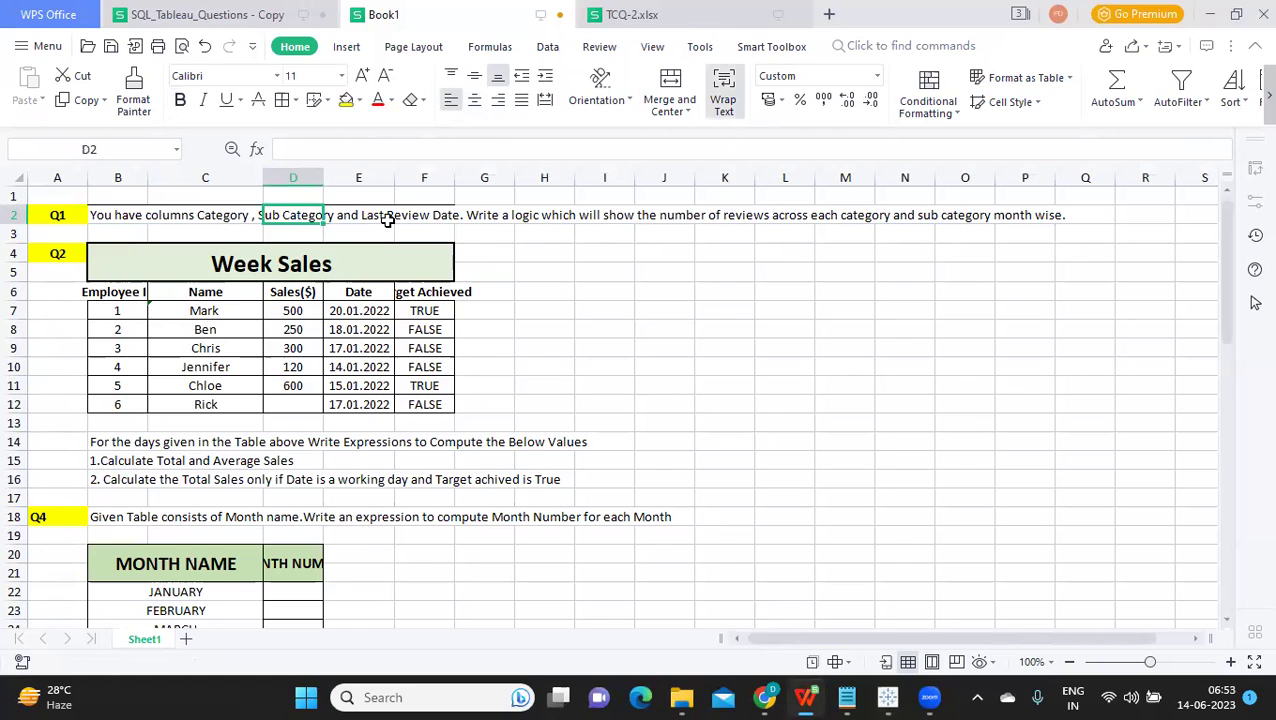
pyautogui.click(388, 220)
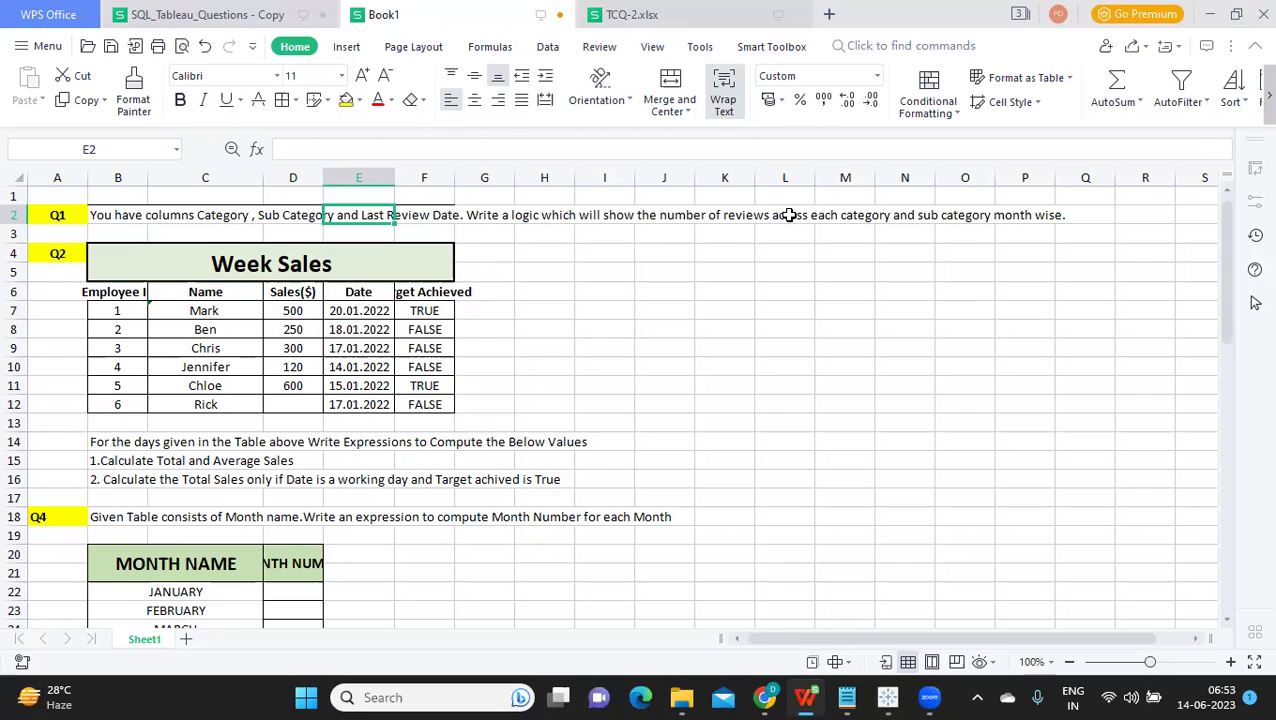
pyautogui.click(840, 215)
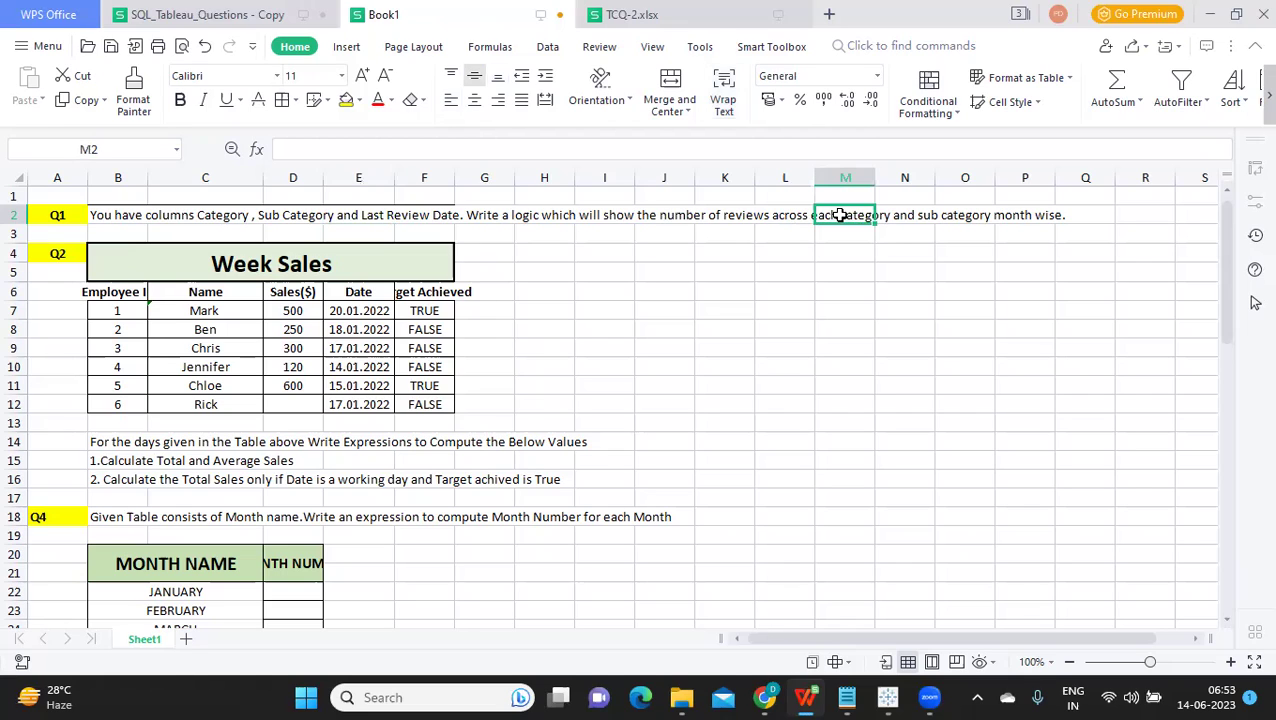
pyautogui.click(926, 215)
pyautogui.click(997, 216)
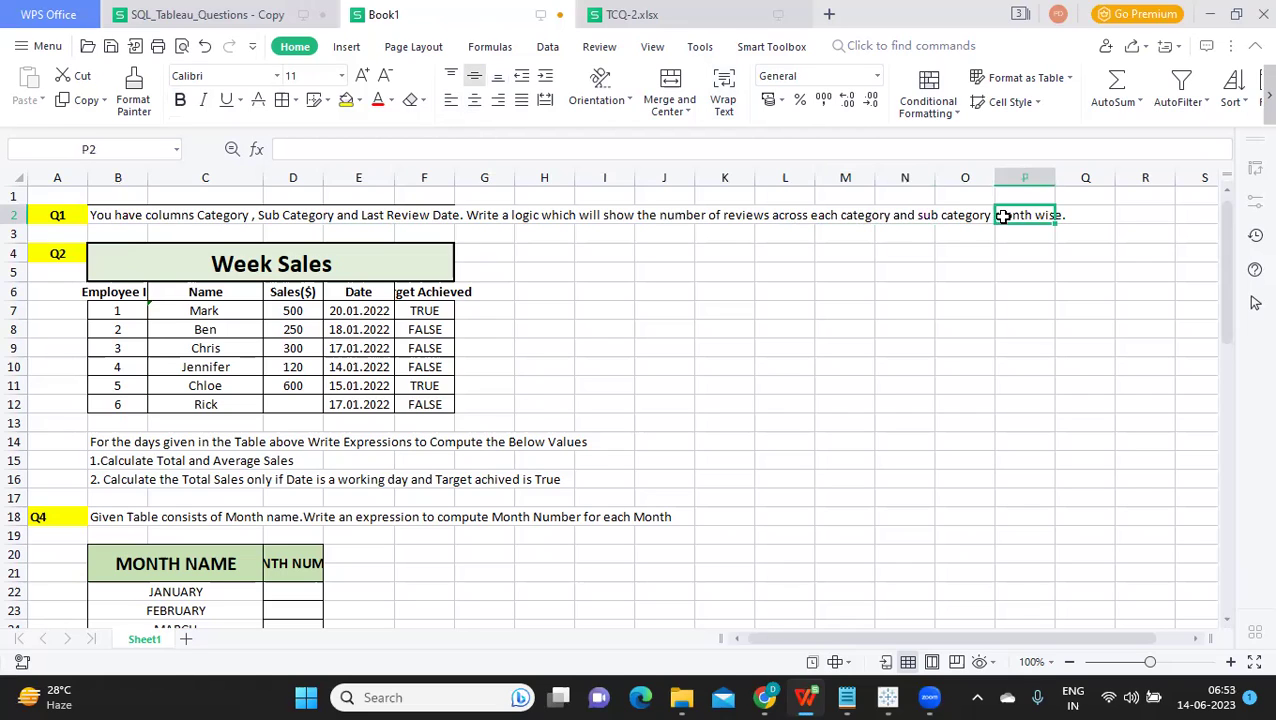
pyautogui.moveTo(100, 214); pyautogui.dragTo(1045, 198)
# Switch to Tableau and, on Sheet 1, build rows from Category expanded to Sub-Category, finding the field with the search text "CA".
pyautogui.moveTo(815, 697)
pyautogui.moveTo(888, 697)
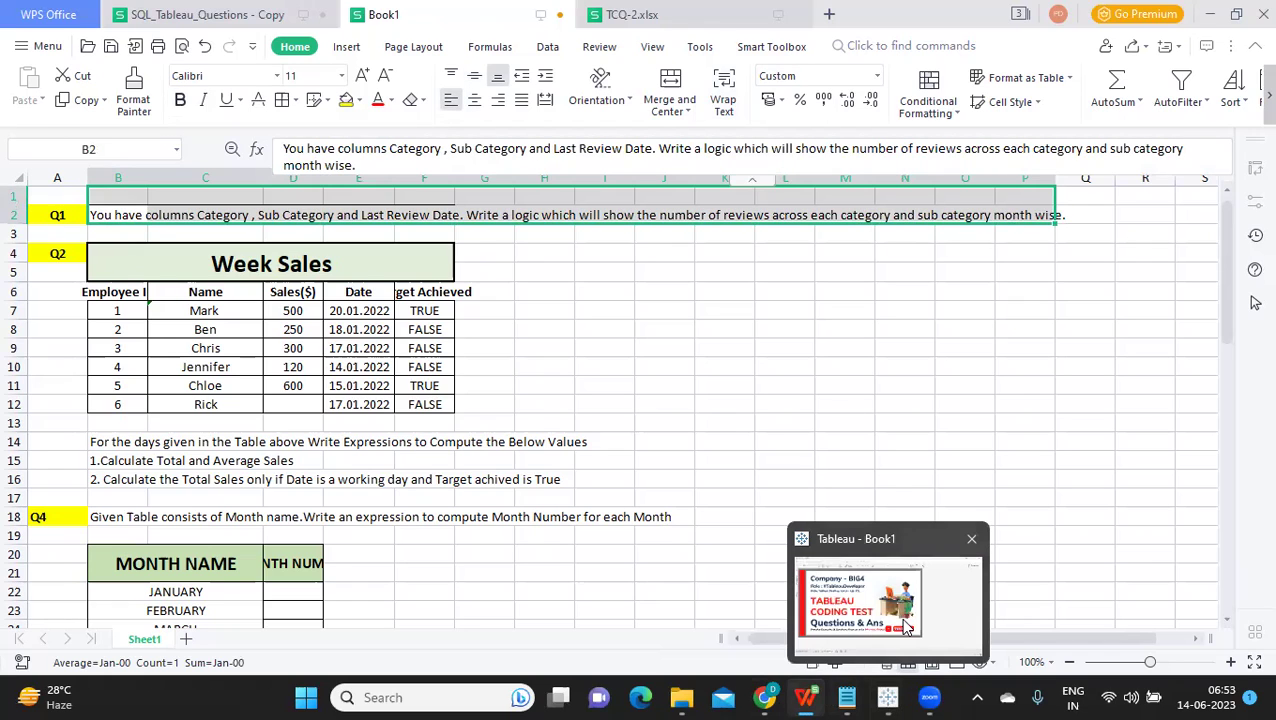
pyautogui.click(906, 626)
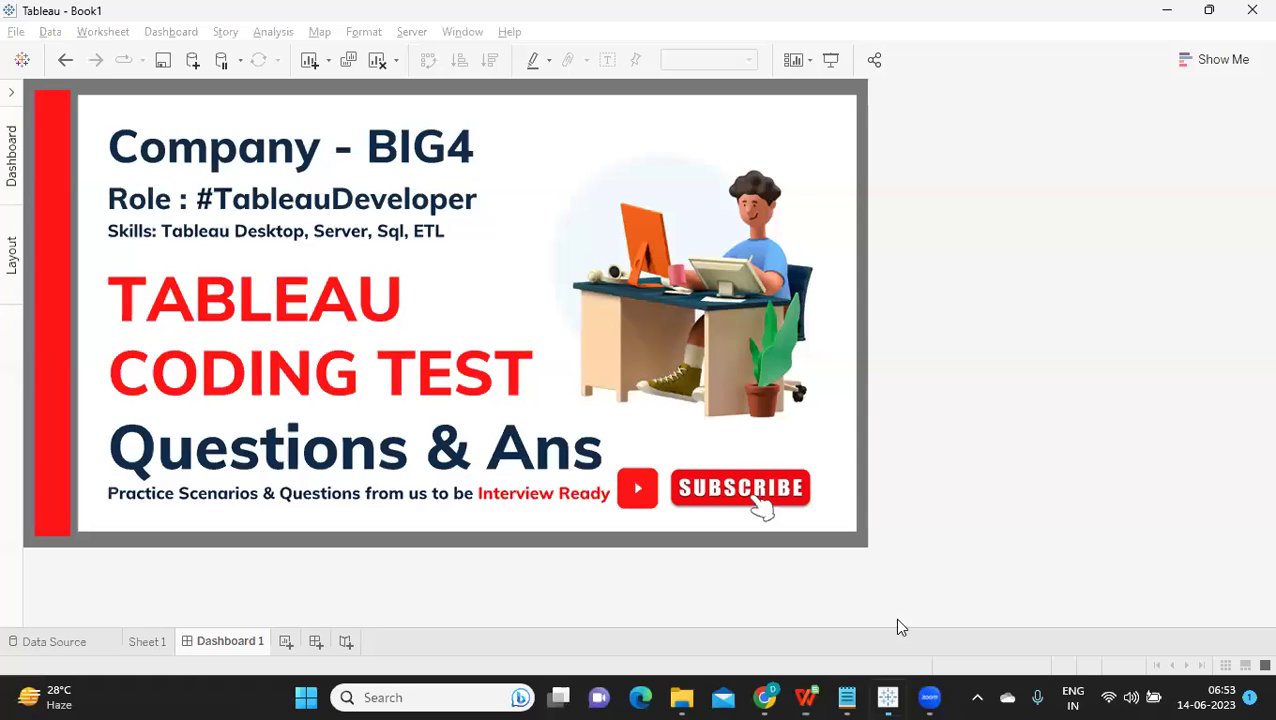
pyautogui.click(136, 632)
pyautogui.click(15, 91)
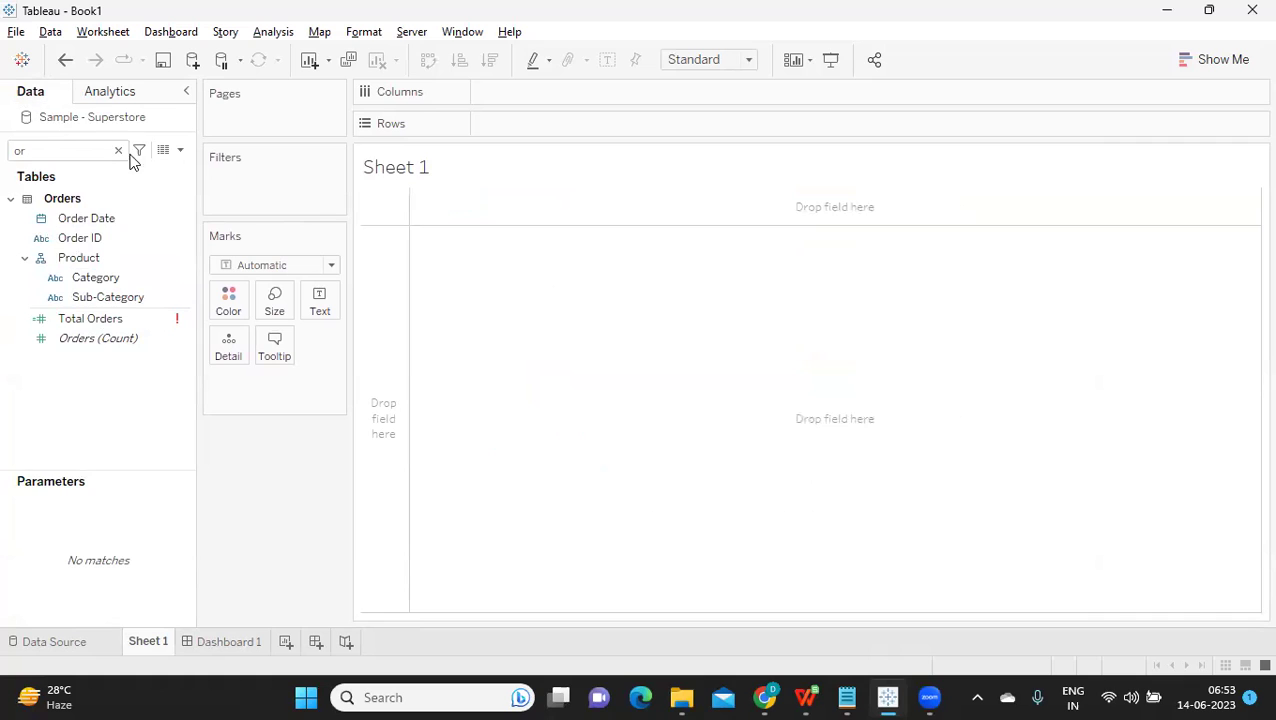
pyautogui.click(119, 149)
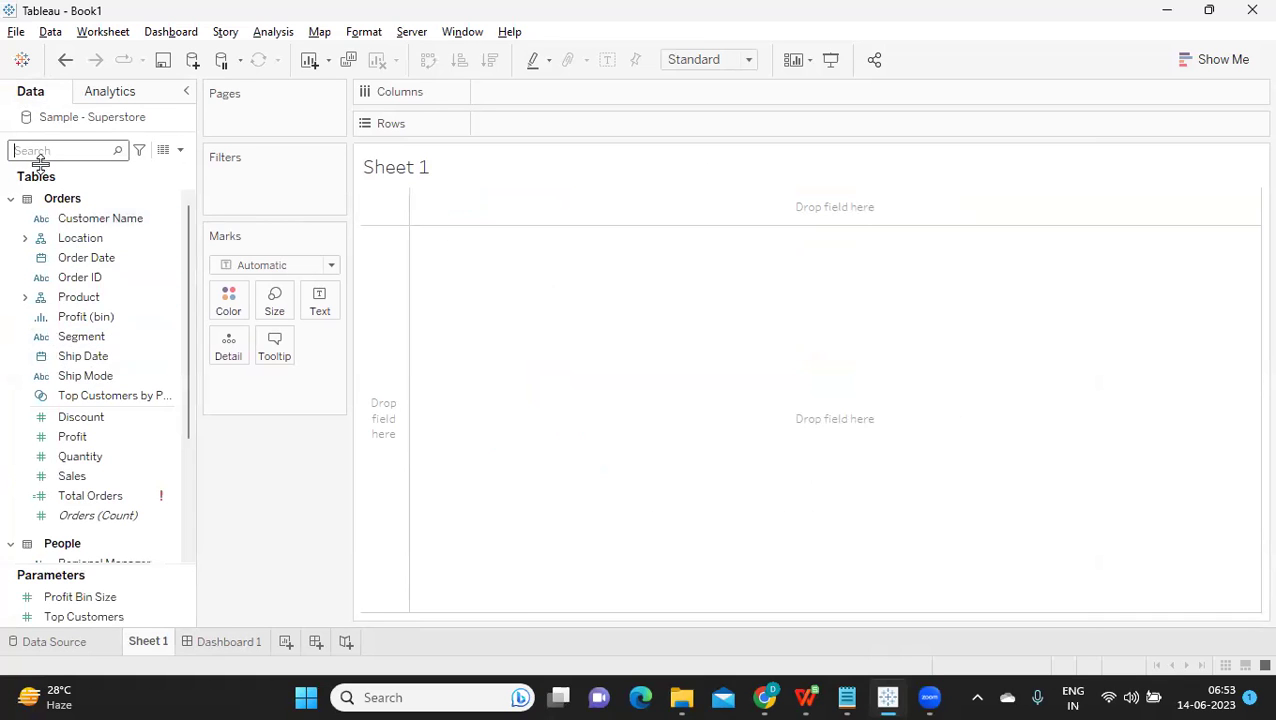
pyautogui.write('CA')
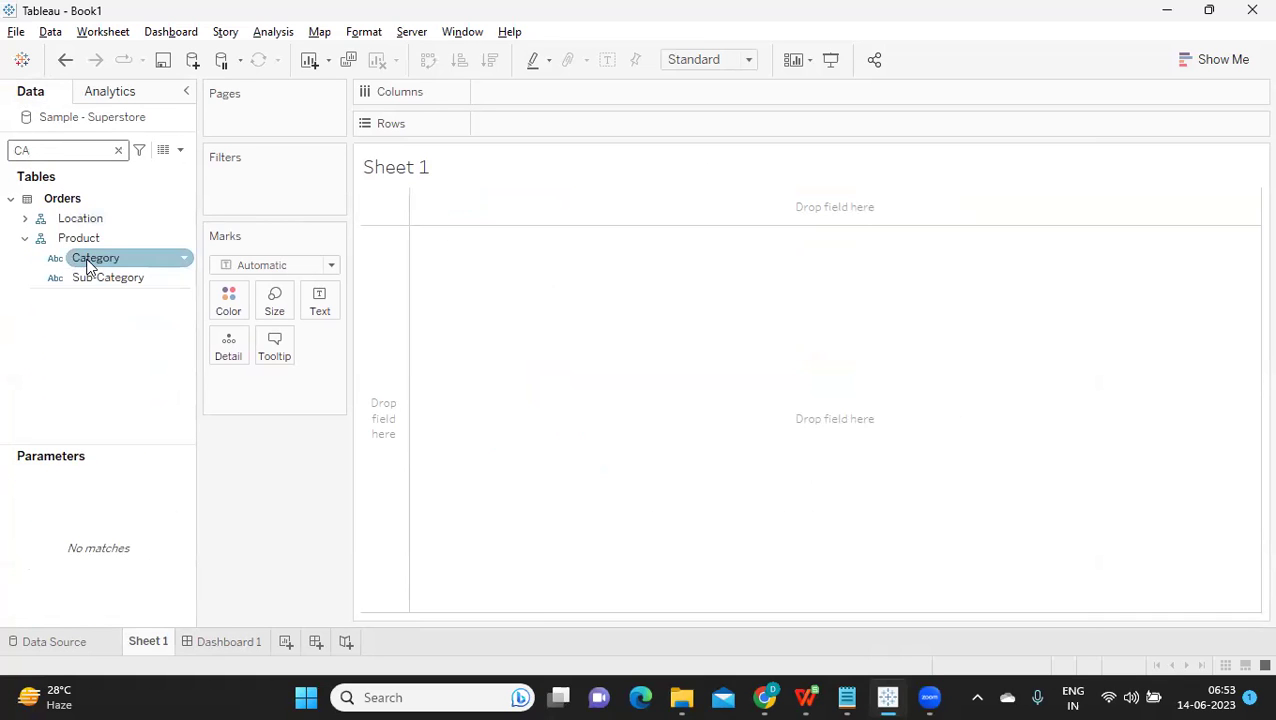
pyautogui.moveTo(85, 262); pyautogui.dragTo(548, 130)
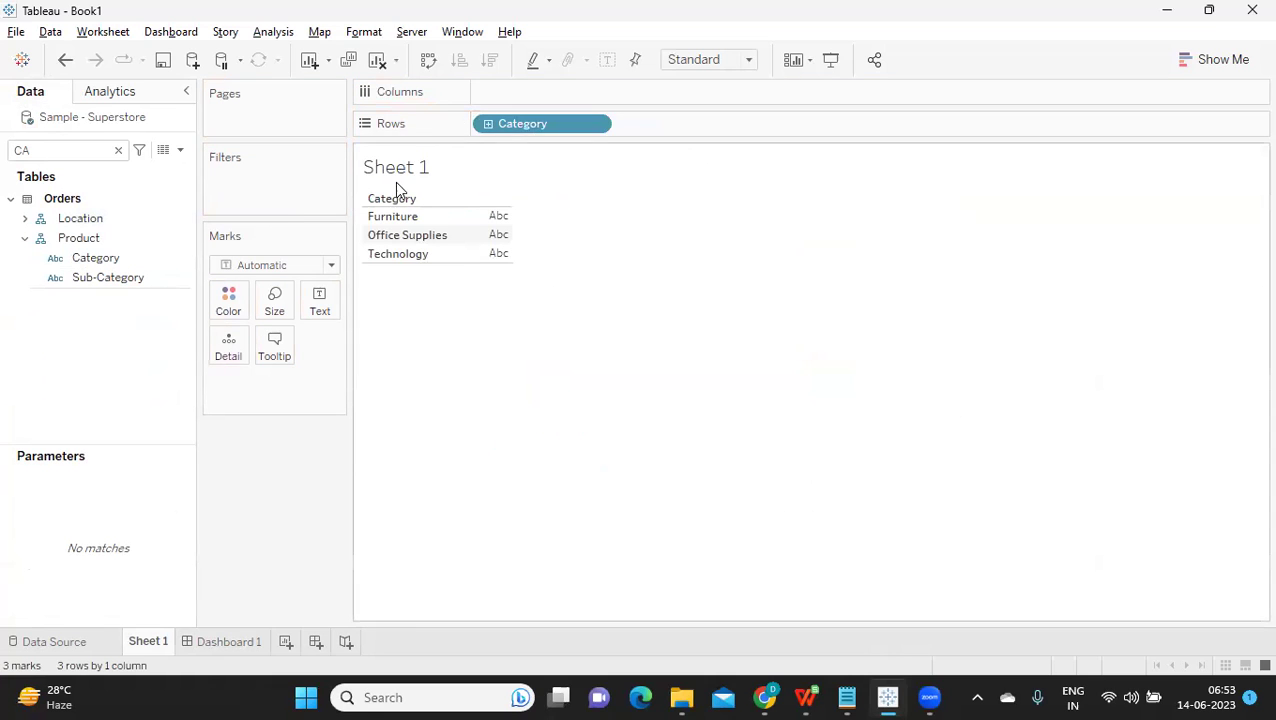
pyautogui.click(486, 124)
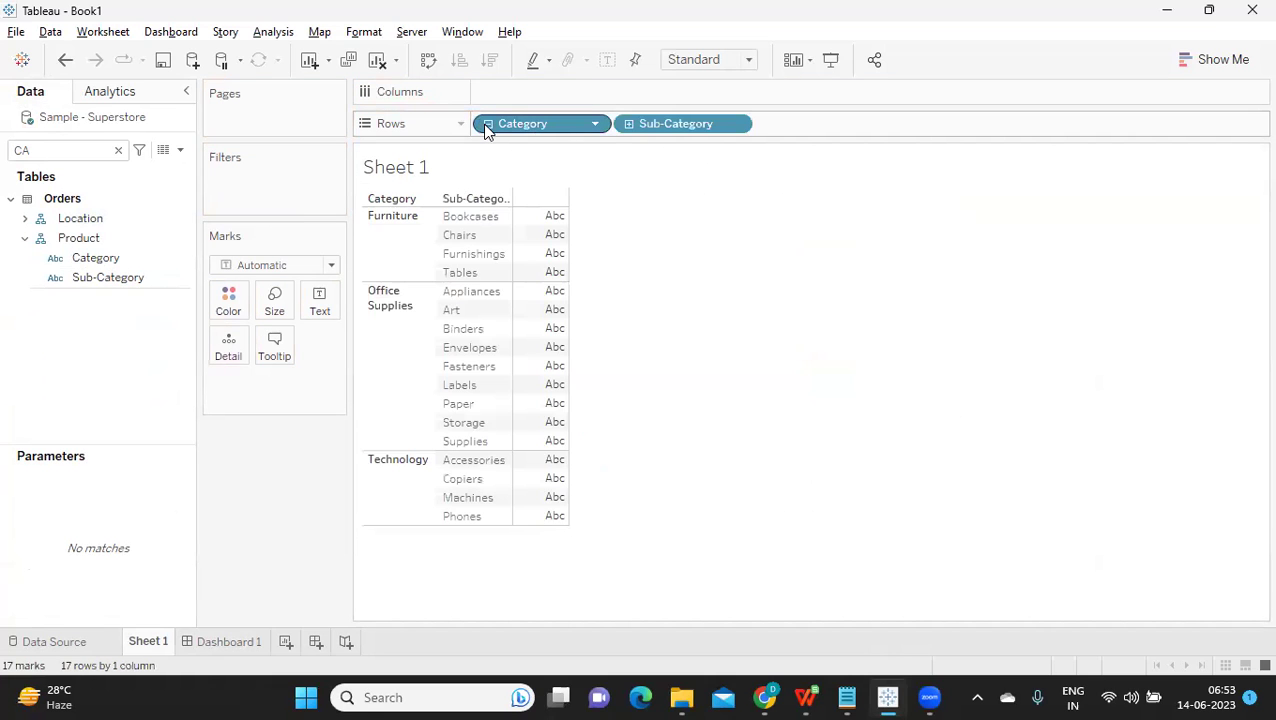
# Switch to WPS Office and check the columns that Q1 names: Category, Sub Category and Last Review Date.
pyautogui.hotkey('alt', 'Tab')
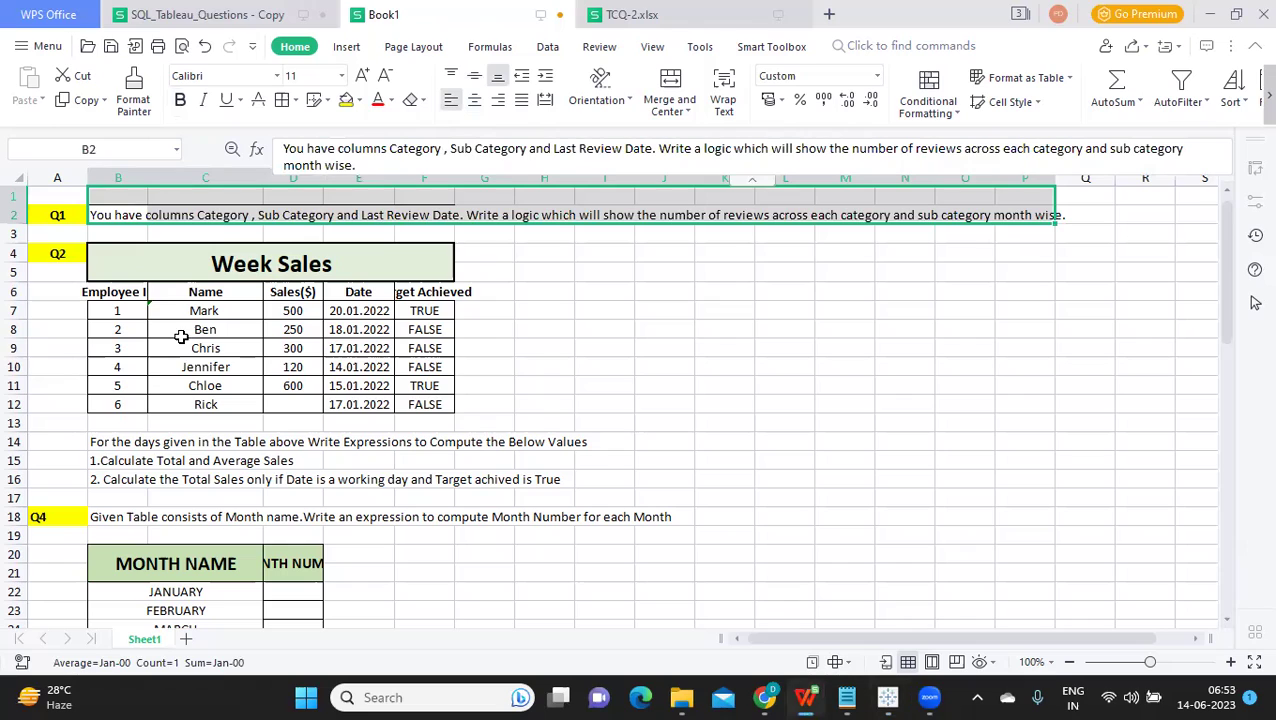
pyautogui.click(237, 214)
pyautogui.click(294, 218)
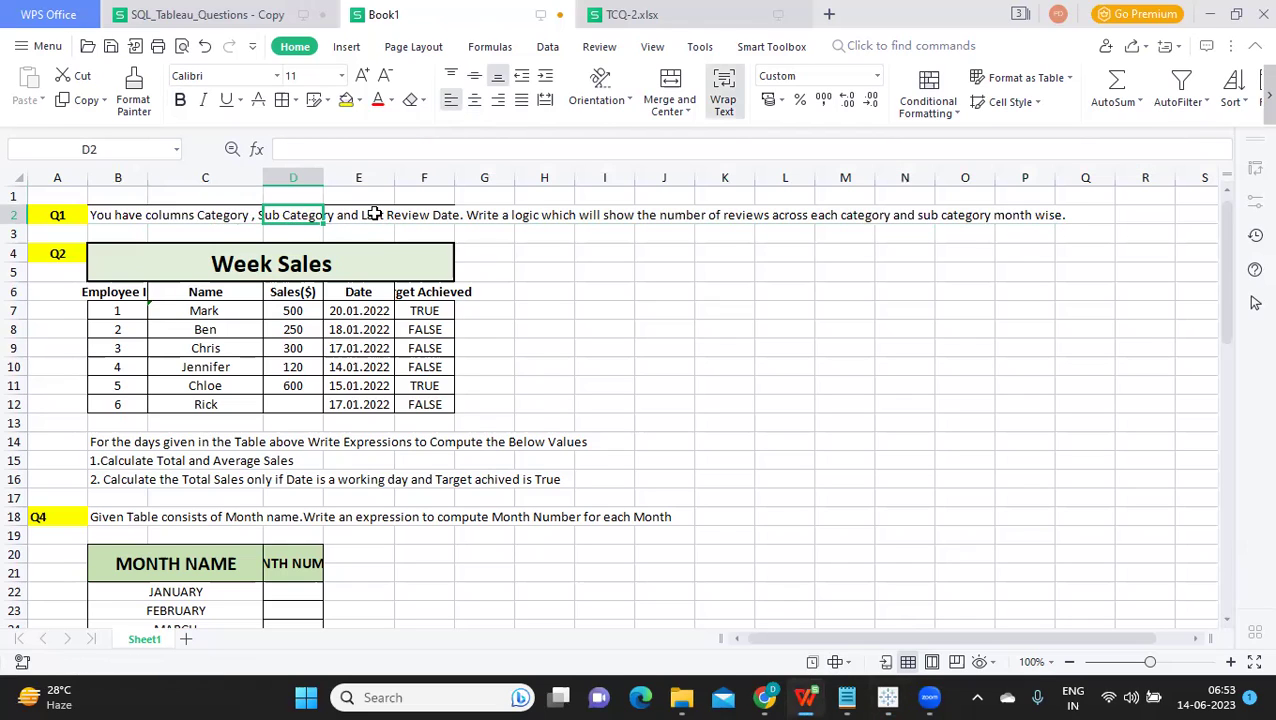
pyautogui.click(373, 213)
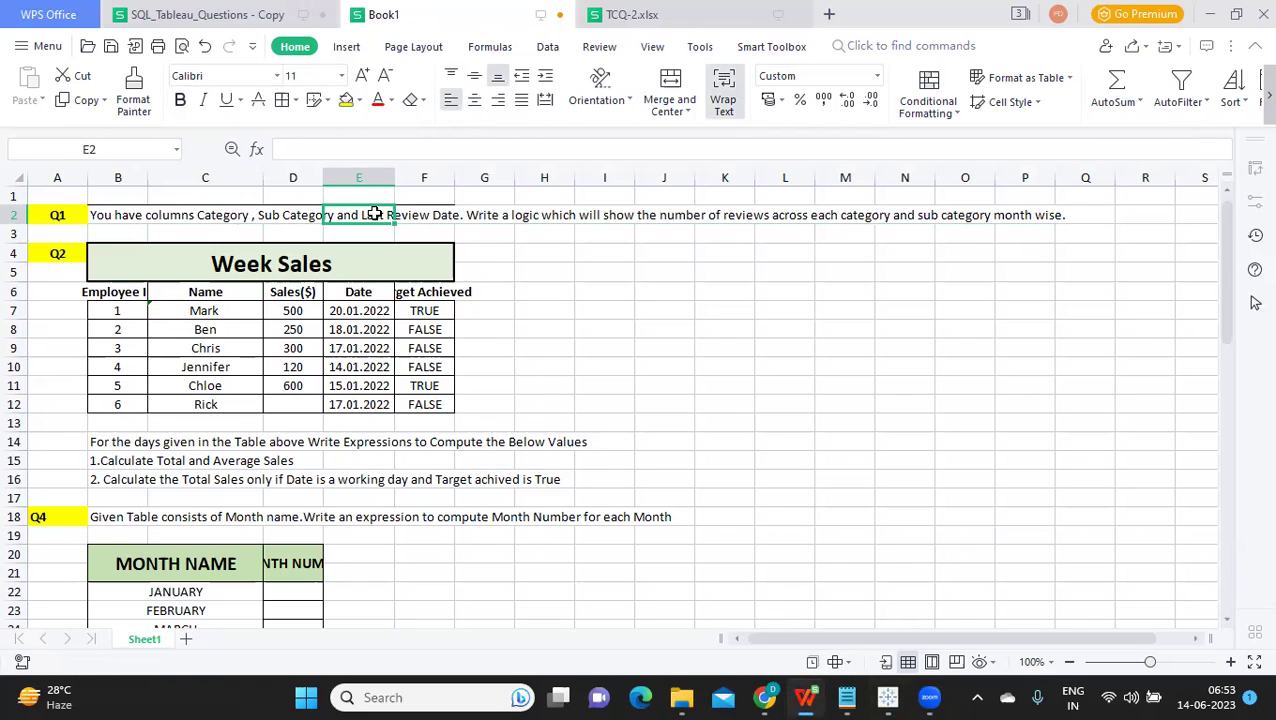
# Switch back to Tableau, search the fields for "OR" and add Order Date to the rows after Sub-Category.
pyautogui.hotkey('alt', 'Tab')
pyautogui.click(99, 150)
pyautogui.write('CA')
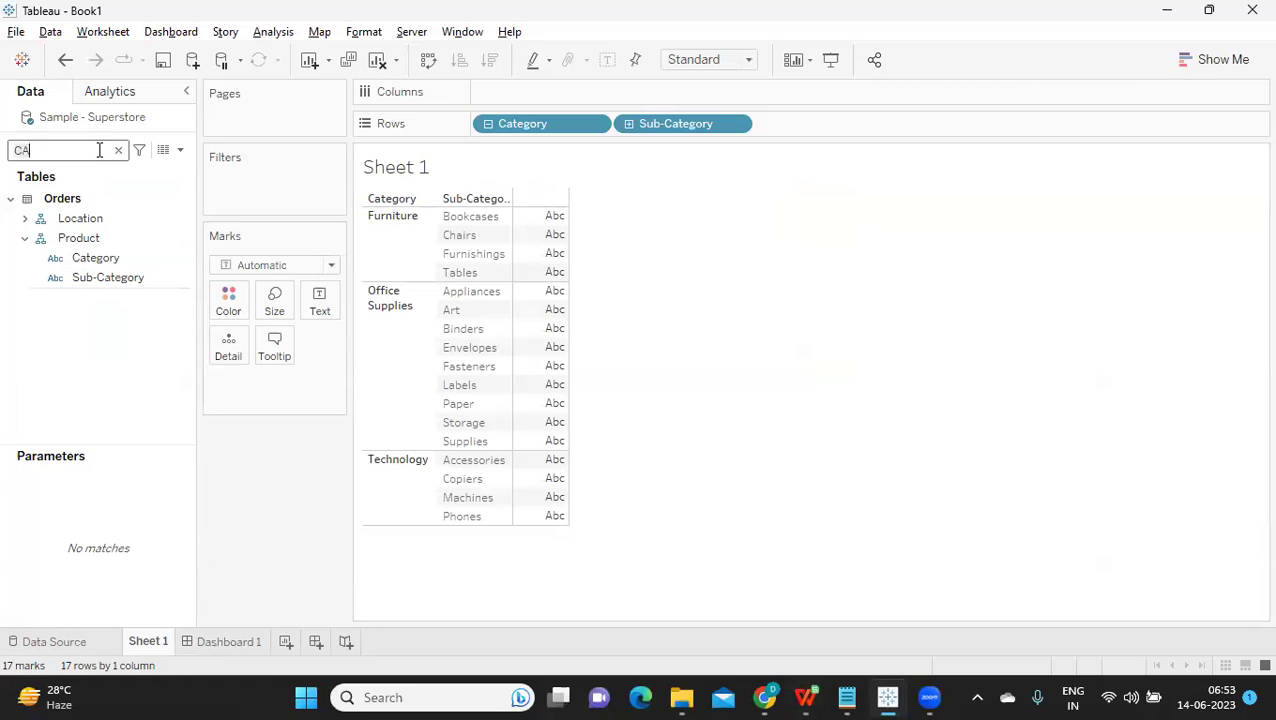
pyautogui.press('BackSpace')
pyautogui.press('BackSpace')
pyautogui.write('OR')
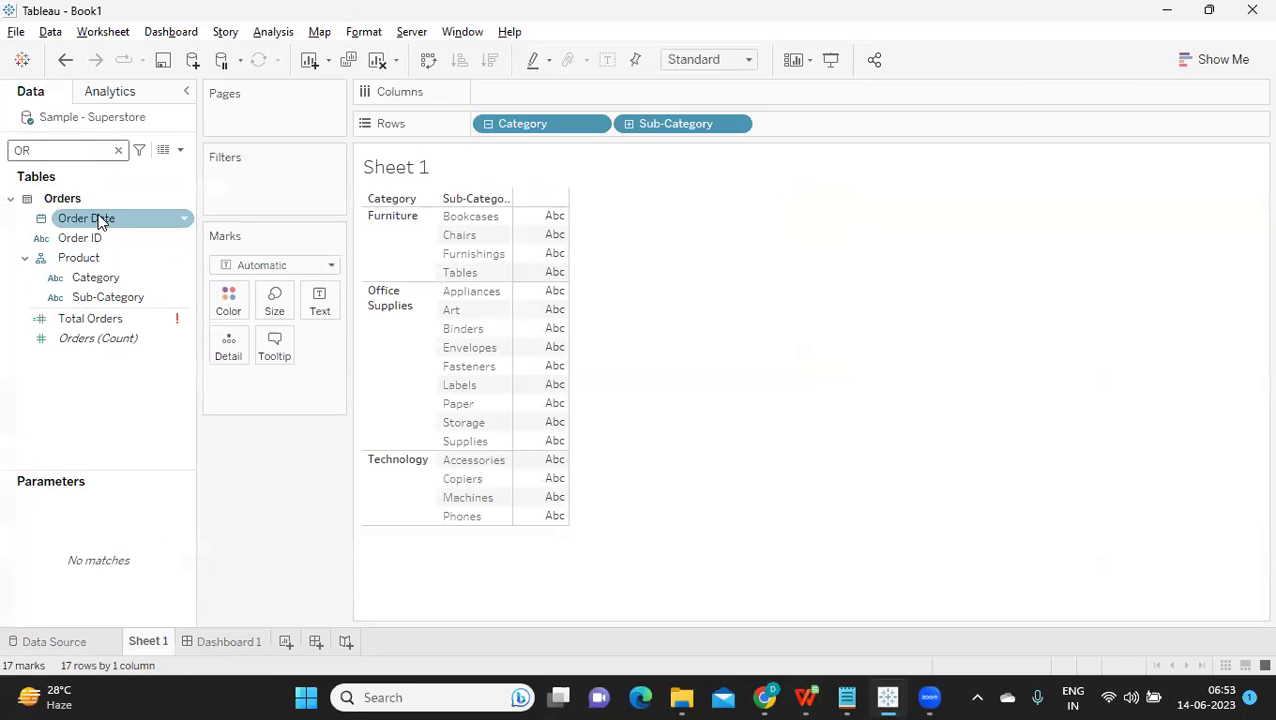
pyautogui.moveTo(86, 218); pyautogui.dragTo(818, 118)
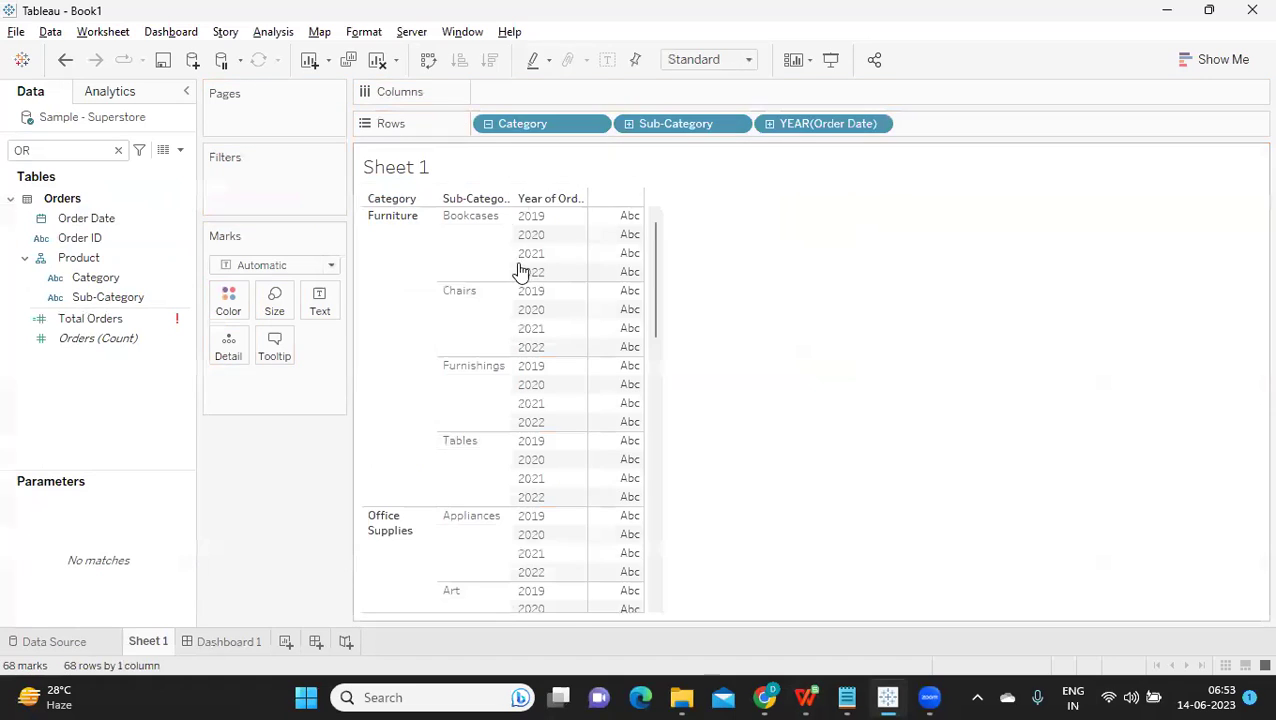
# Set Order Date on the rows to discrete exact dates and add Order ID after it.
pyautogui.click(876, 125)
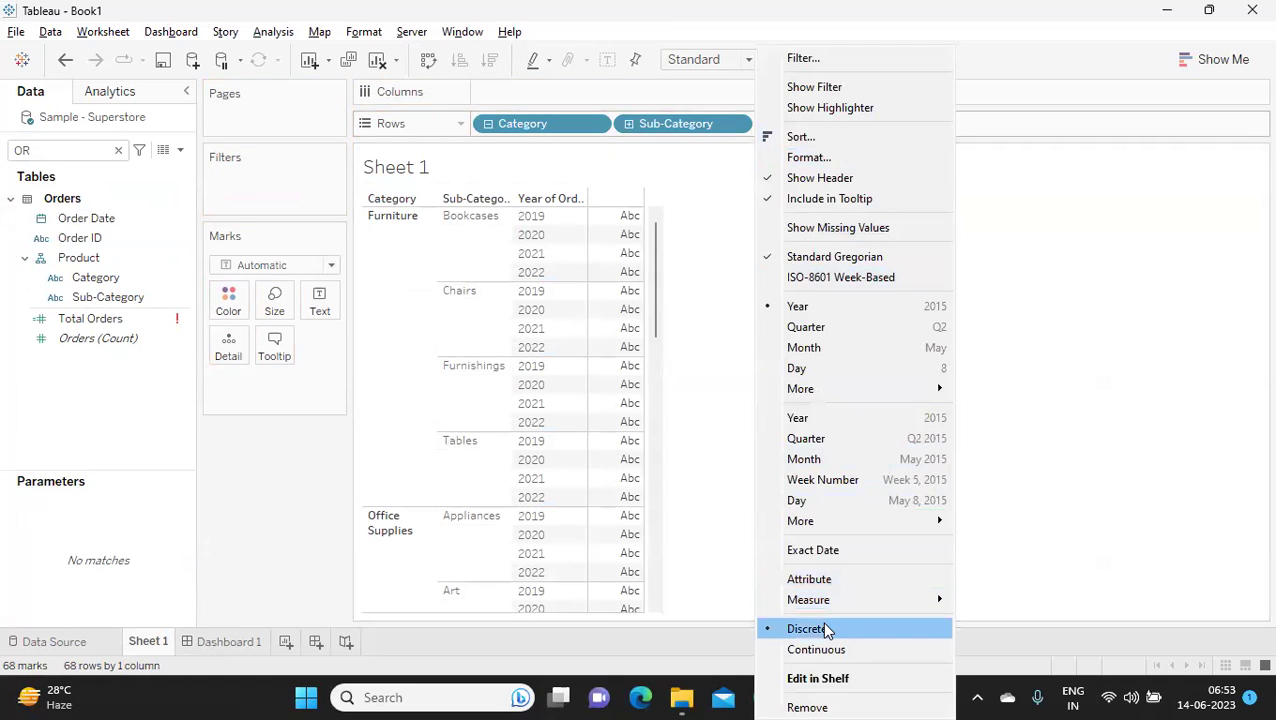
pyautogui.click(838, 561)
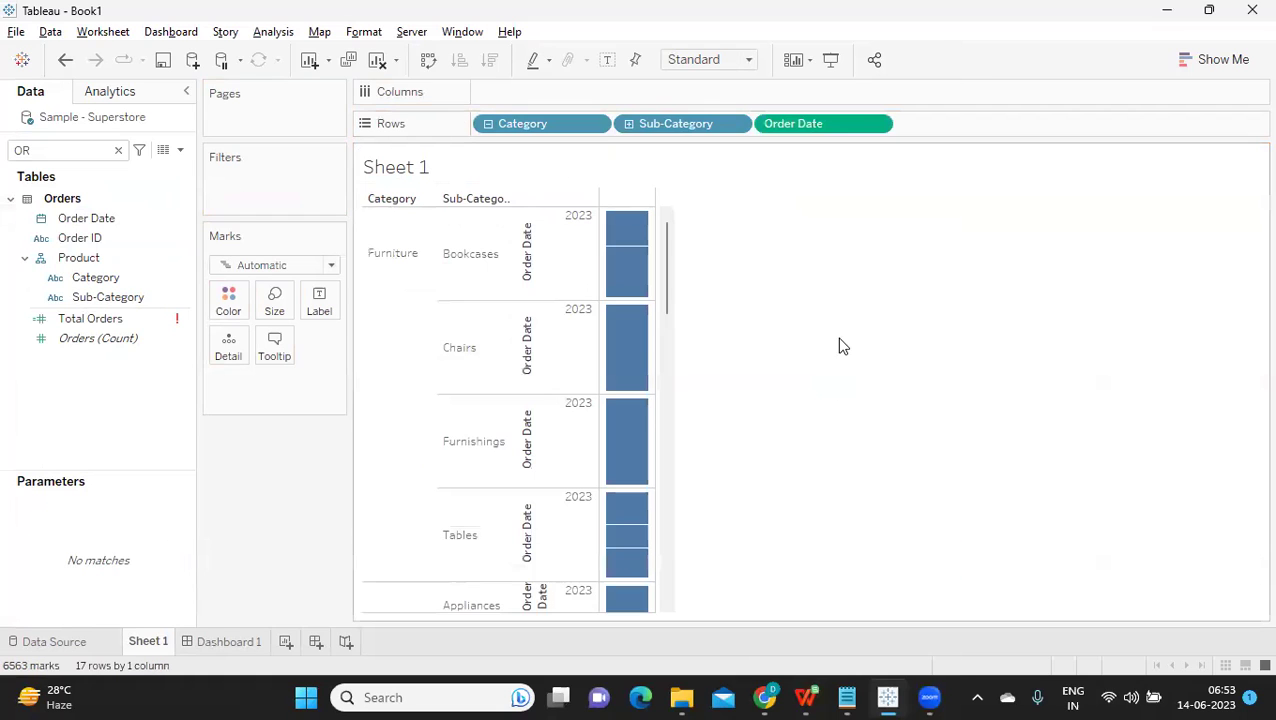
pyautogui.click(879, 125)
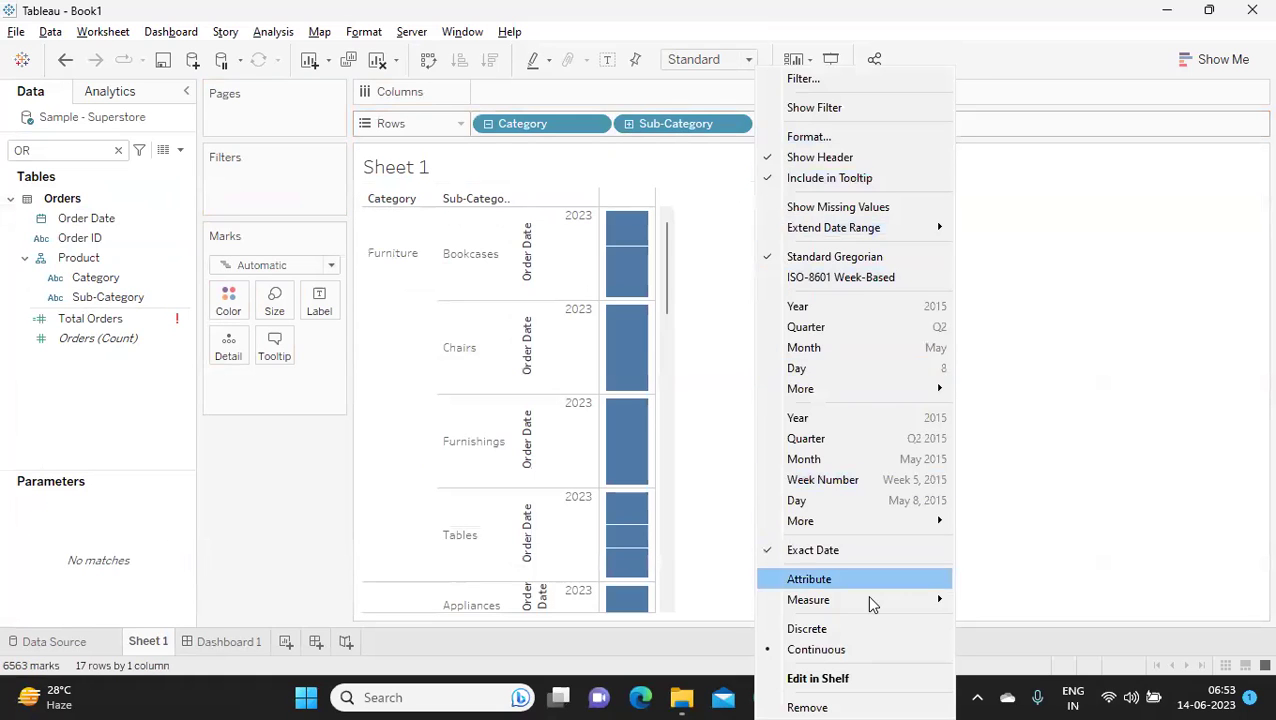
pyautogui.click(847, 630)
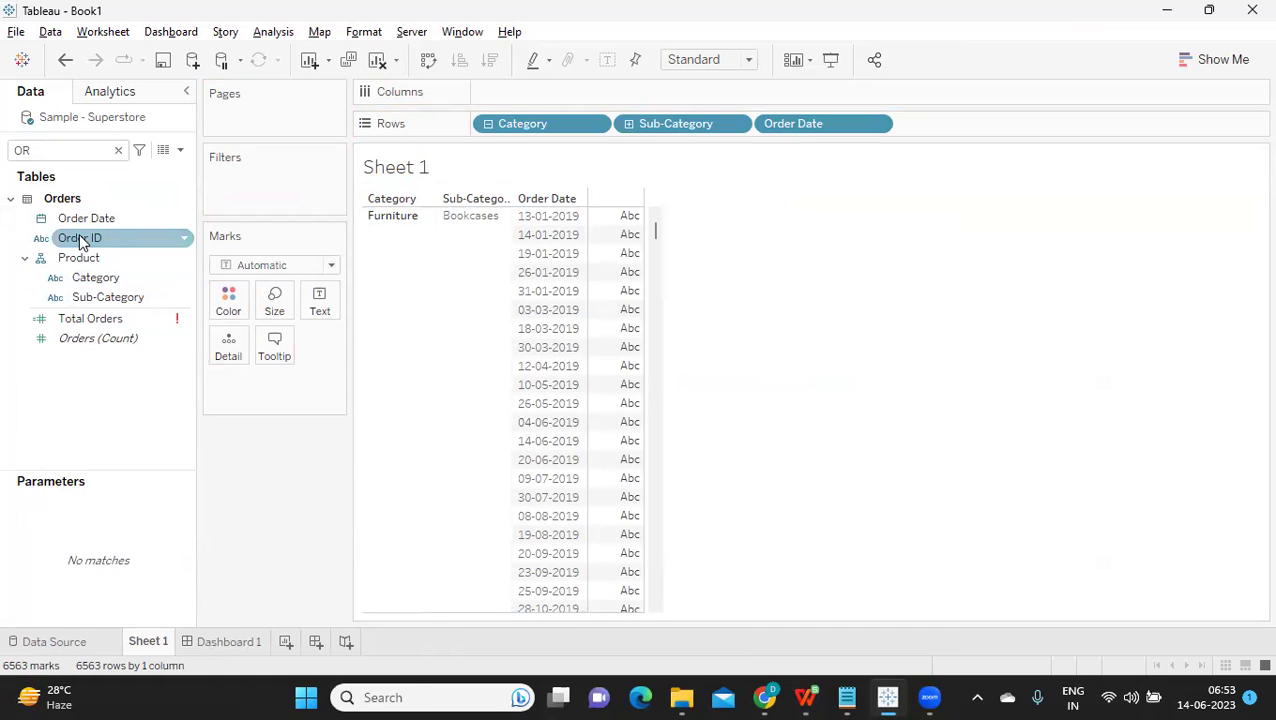
pyautogui.moveTo(82, 242); pyautogui.dragTo(960, 128)
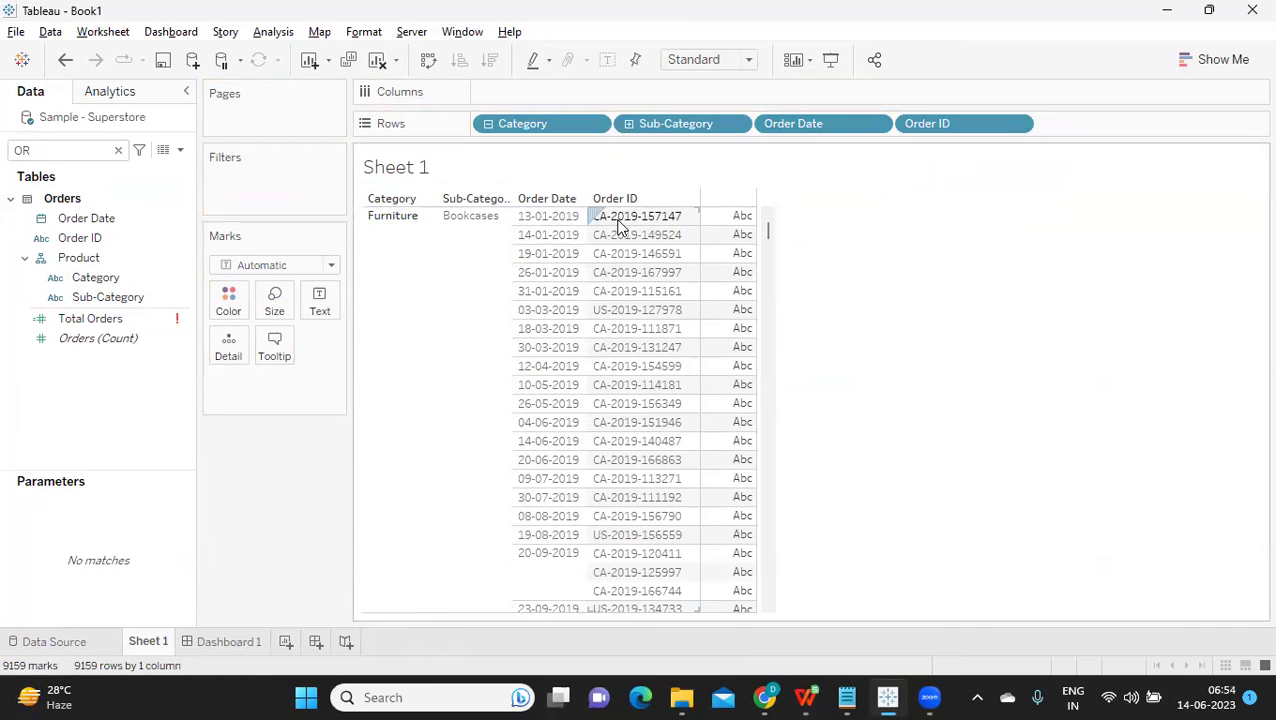
# Switch to WPS Office and reread the part of Q1 that asks for logic counting reviews month wise.
pyautogui.hotkey('alt', 'Tab')
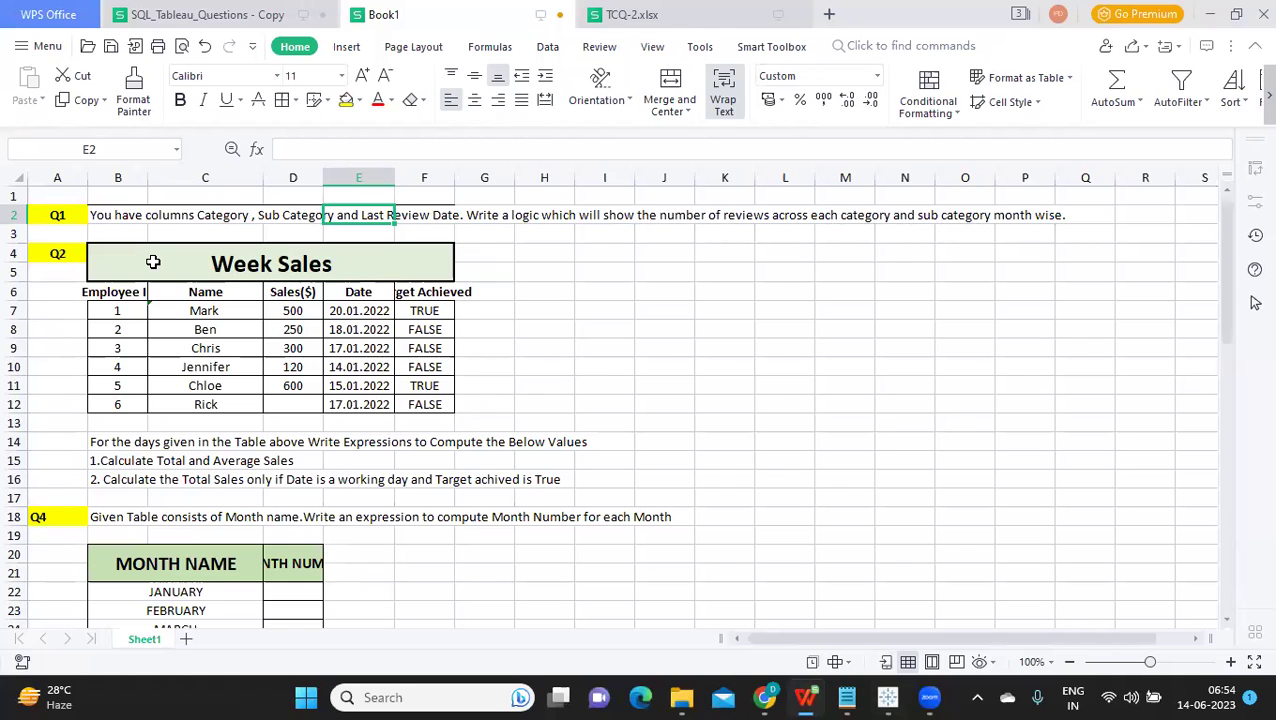
pyautogui.moveTo(495, 215); pyautogui.dragTo(999, 220)
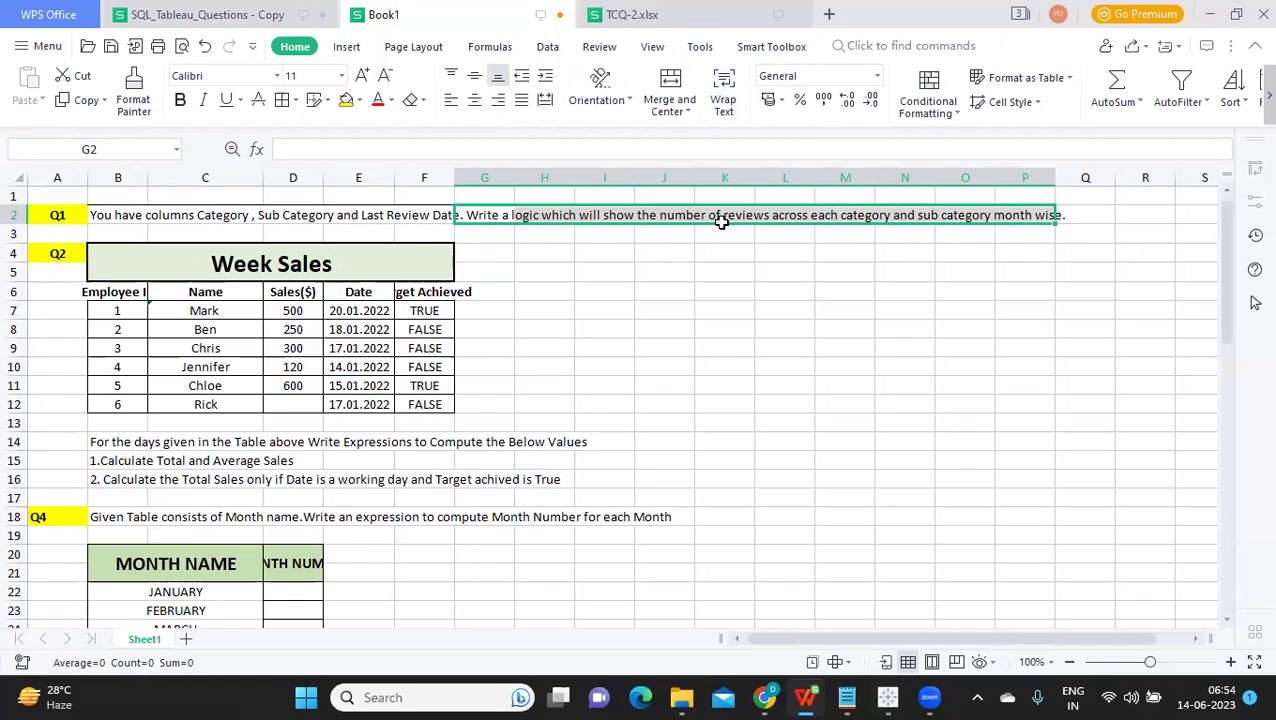
pyautogui.click(835, 216)
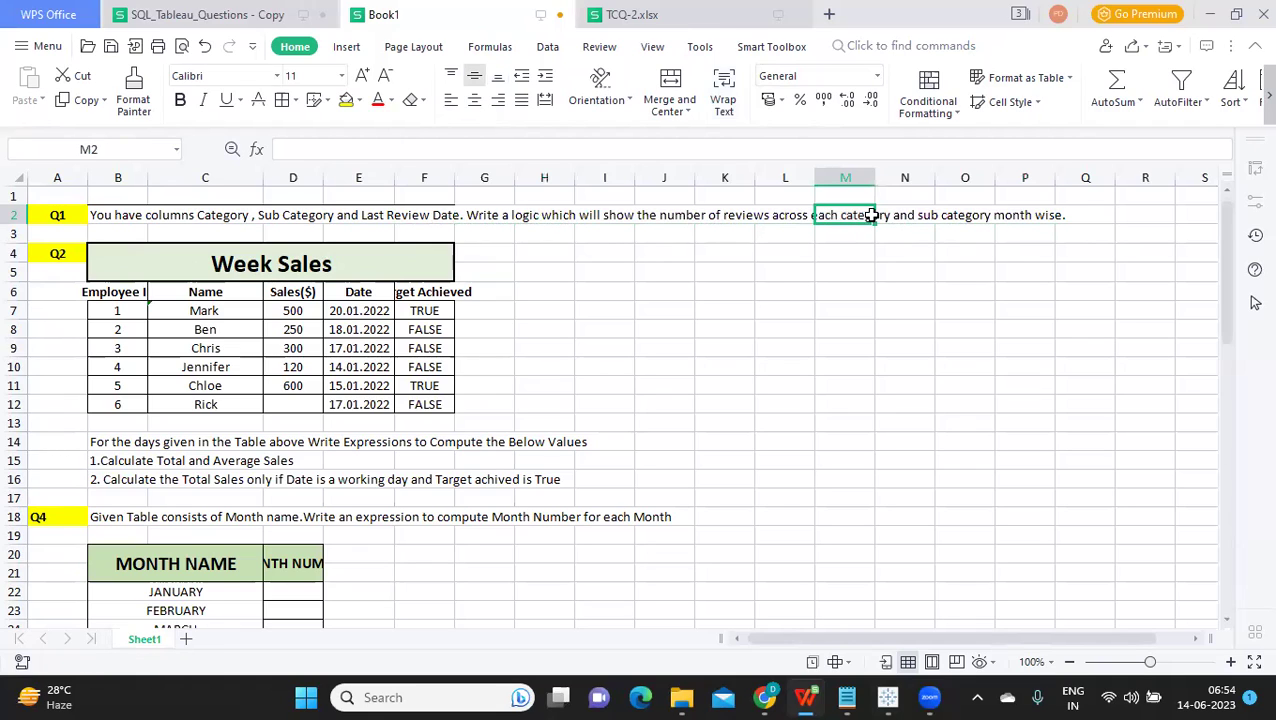
# Switch to Tableau, clear the field search and create a calculated field named "Total Orders-Month".
pyautogui.hotkey('alt', 'Tab')
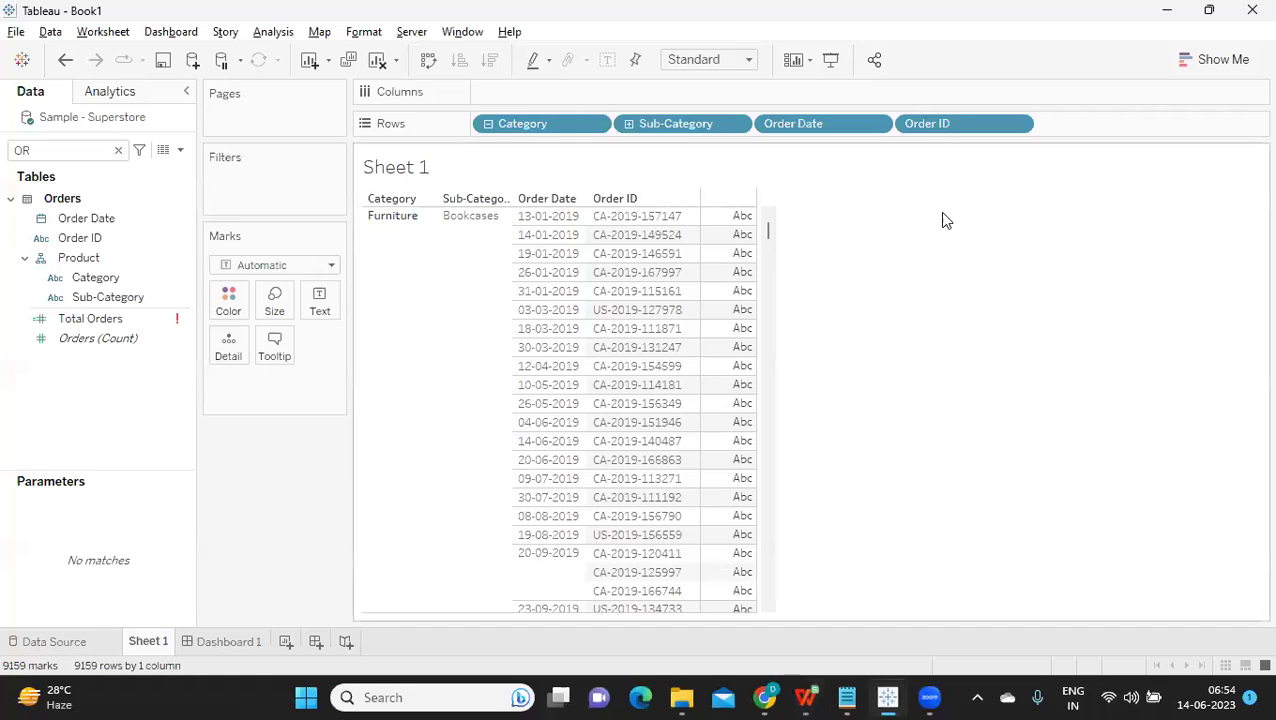
pyautogui.click(120, 151)
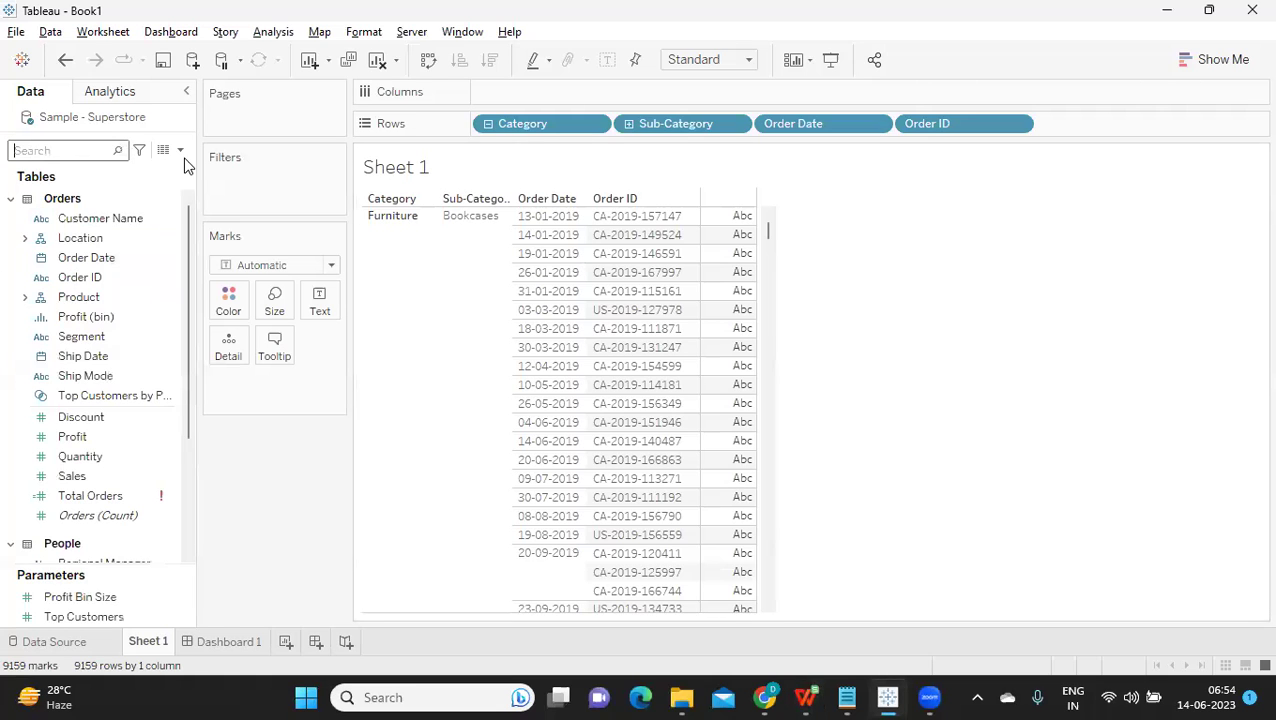
pyautogui.click(181, 150)
pyautogui.click(160, 171)
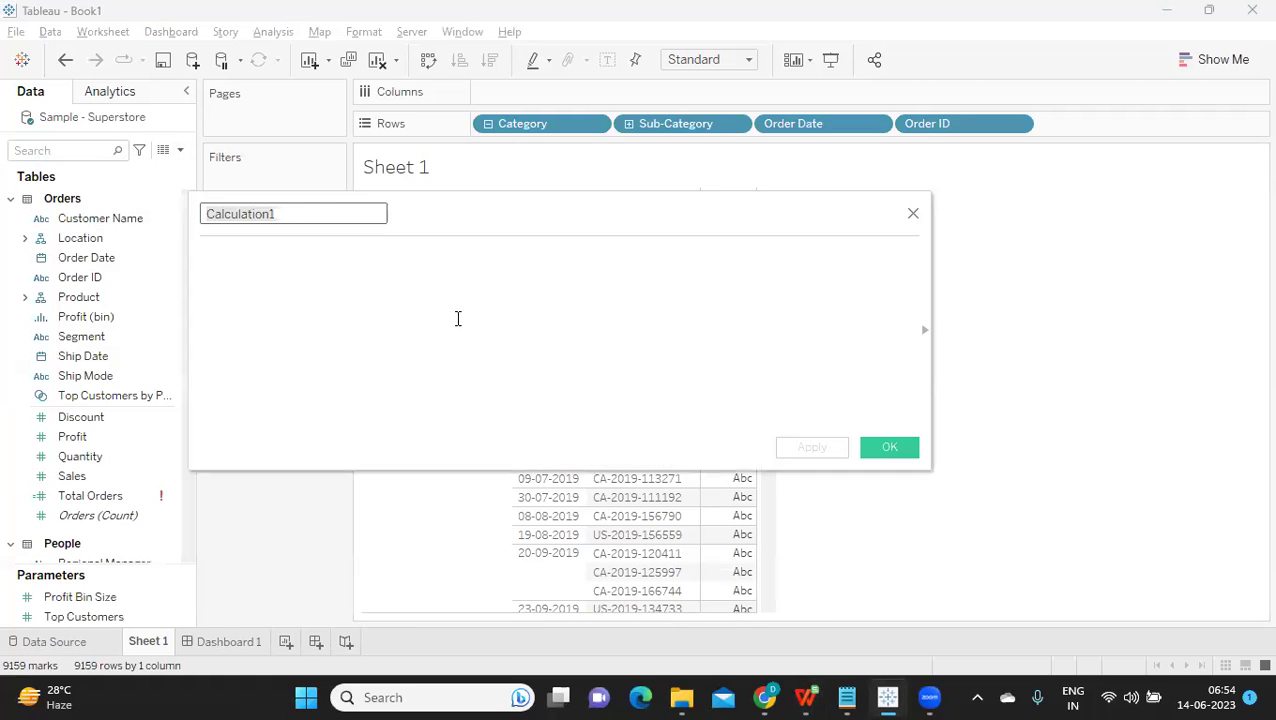
pyautogui.write('tO')
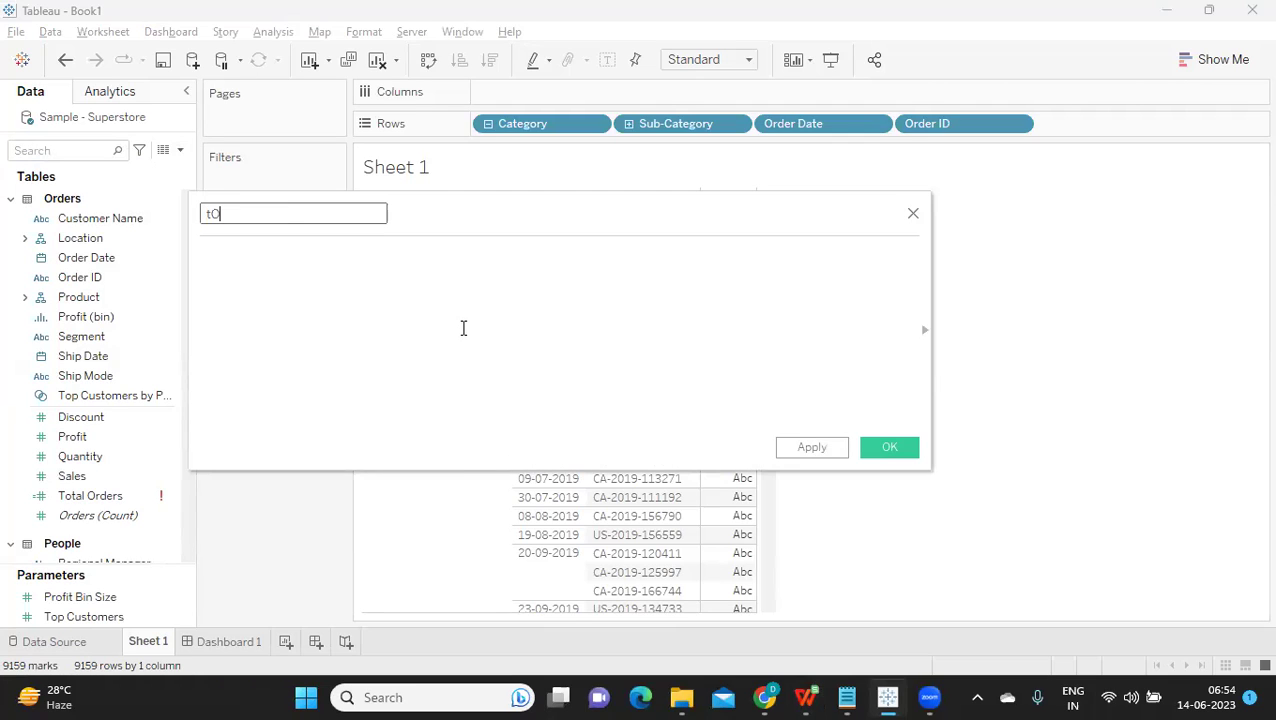
pyautogui.press('BackSpace')
pyautogui.press('BackSpace')
pyautogui.write('Total Order')
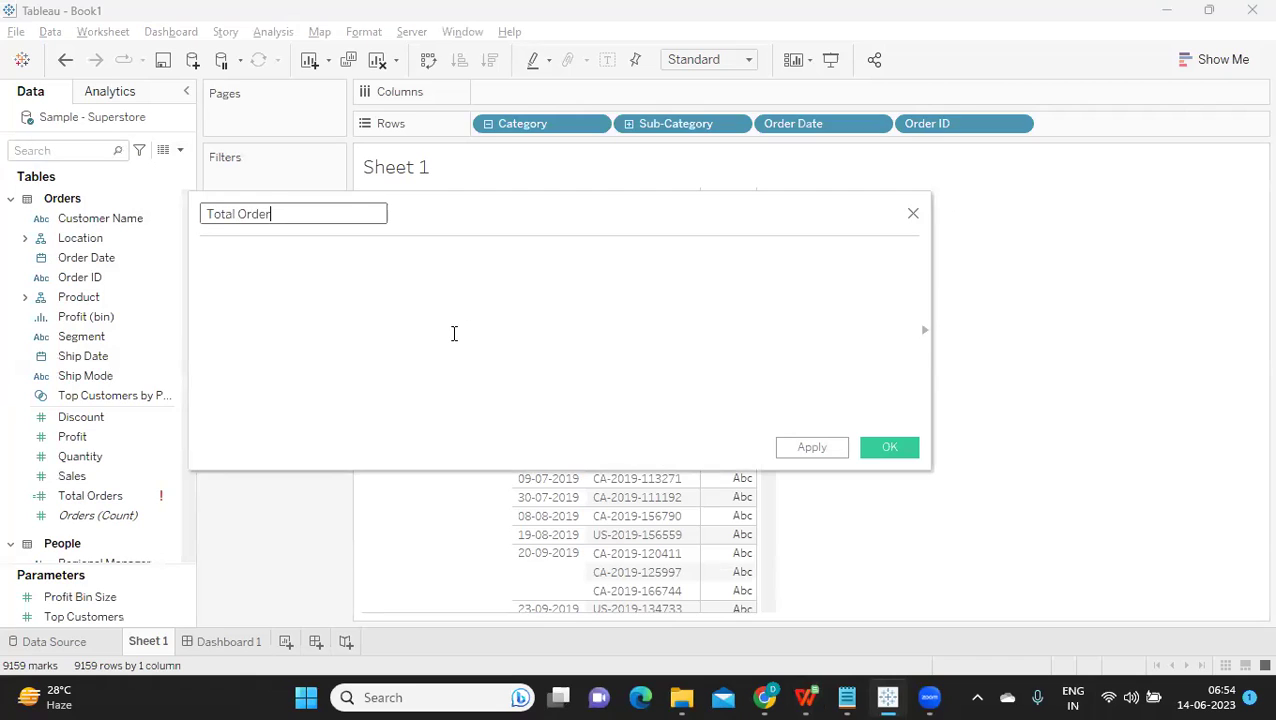
pyautogui.write('s-Month')
# Start the Total Orders-Month formula with a FIXED expression on [Category] and [Sub-Category].
pyautogui.click(443, 300)
pyautogui.write('{')
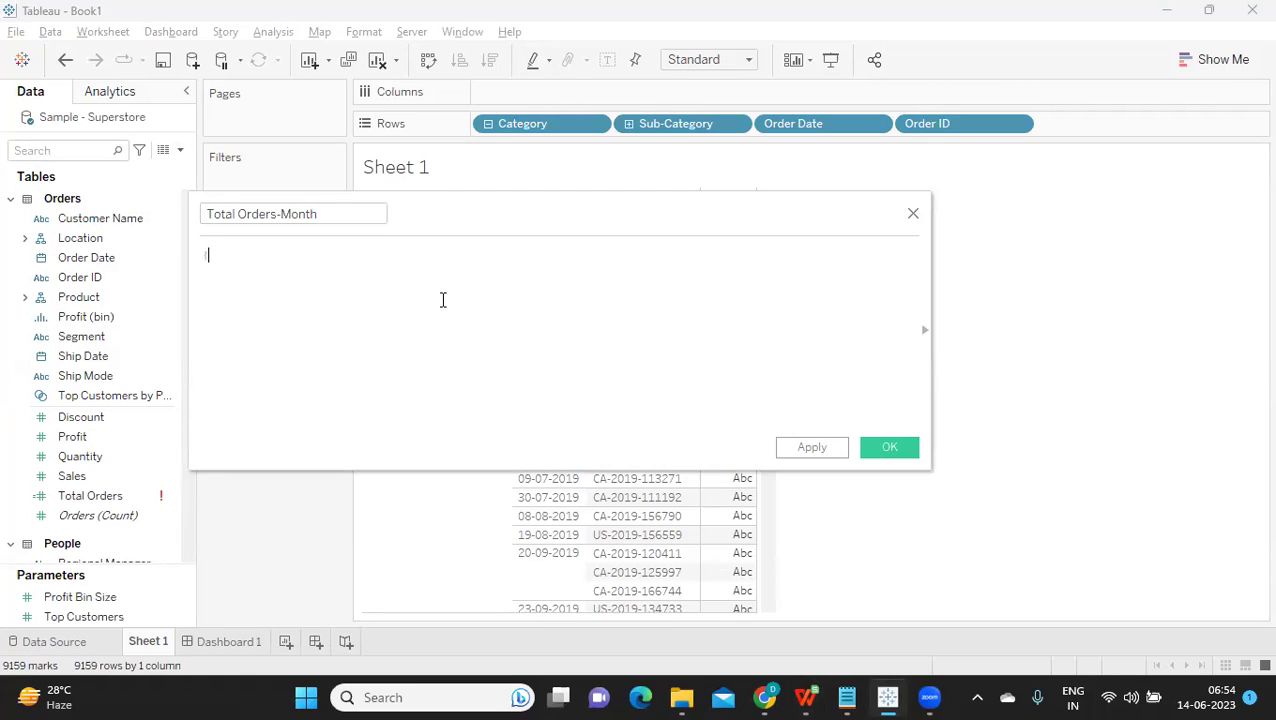
pyautogui.write('FIXED')
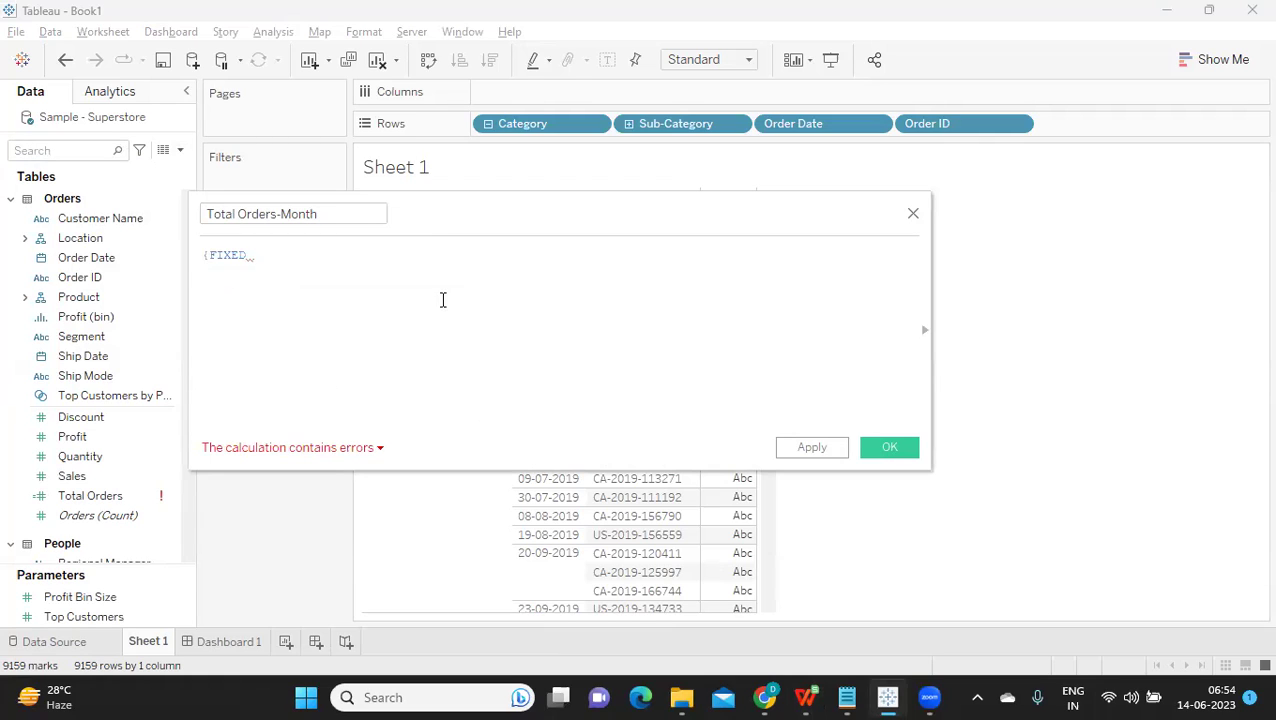
pyautogui.write(' ca')
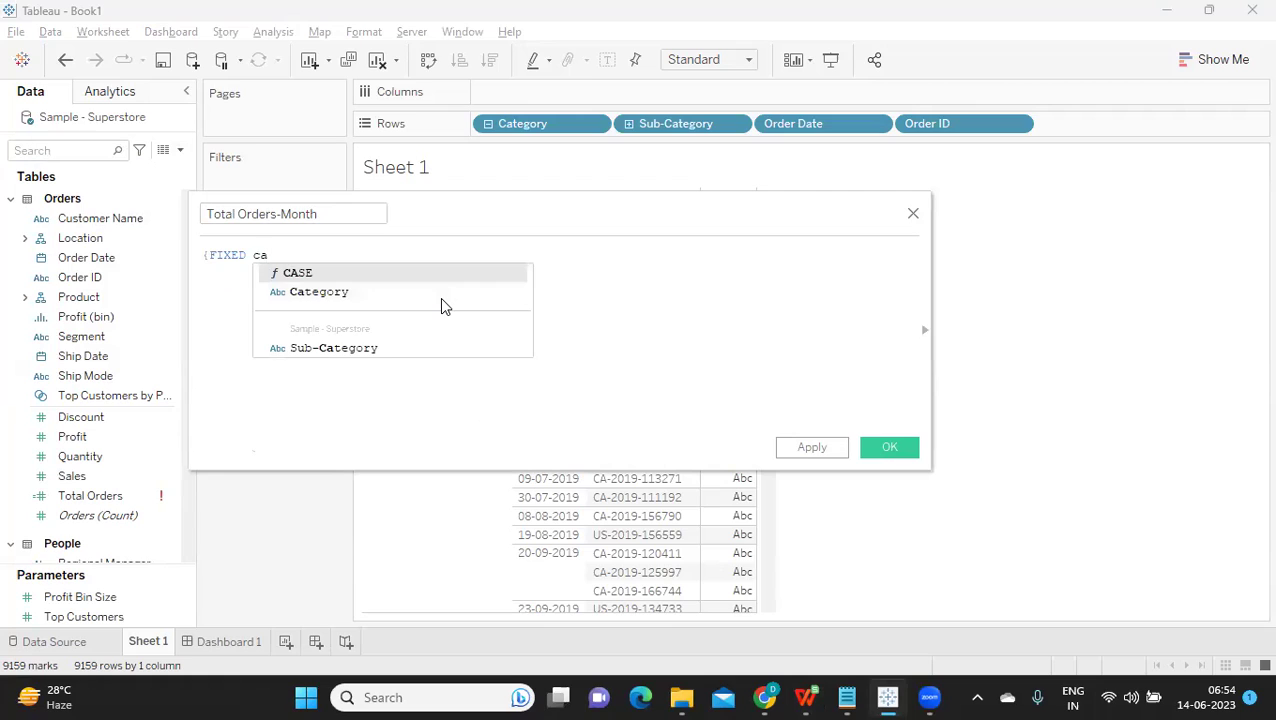
pyautogui.click(441, 298)
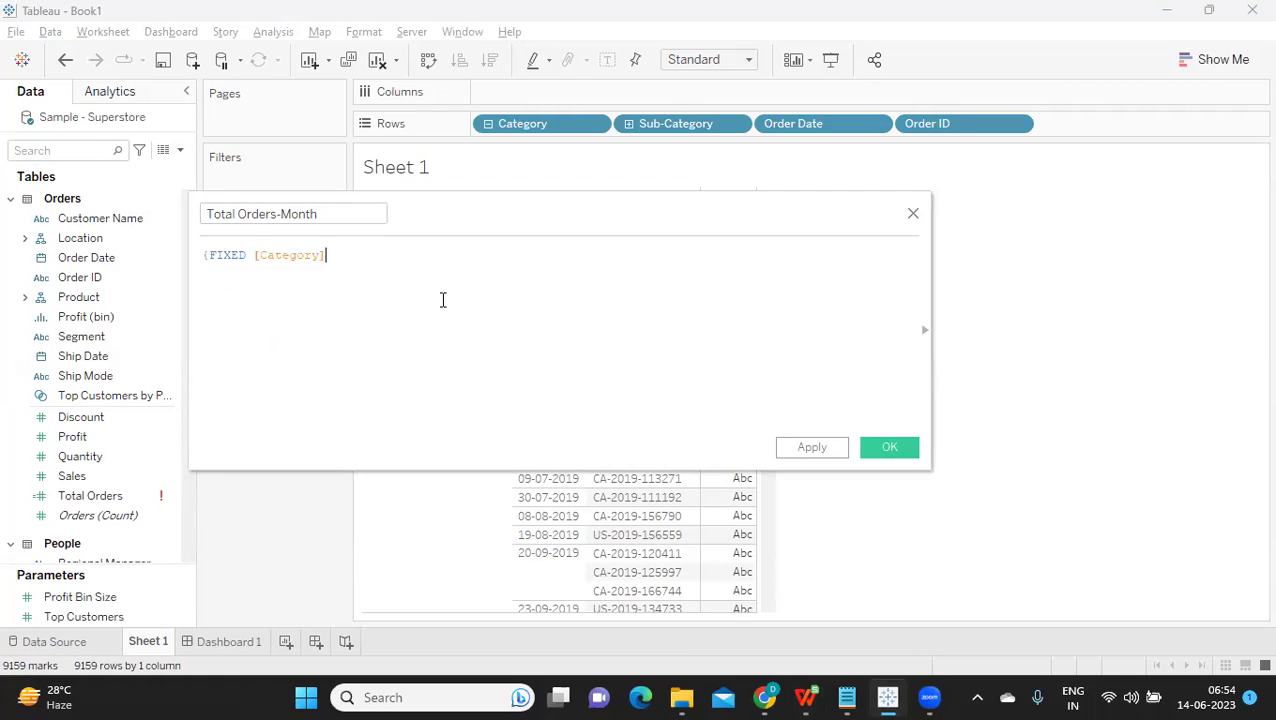
pyautogui.write('su')
pyautogui.click(441, 298)
# Complete the FIXED expression with COUNTD([Order ID]) as its aggregate, close the brace and apply the calculation.
pyautogui.write(':coun')
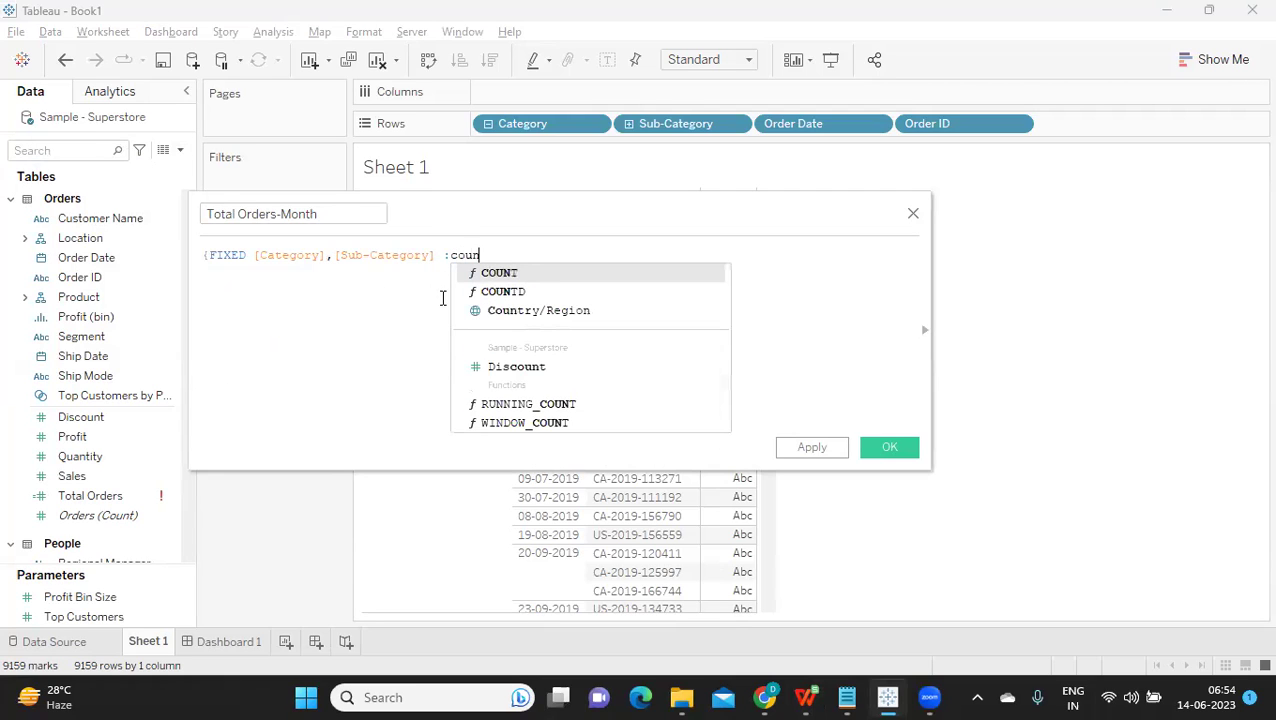
pyautogui.press('Down')
pyautogui.press('Return')
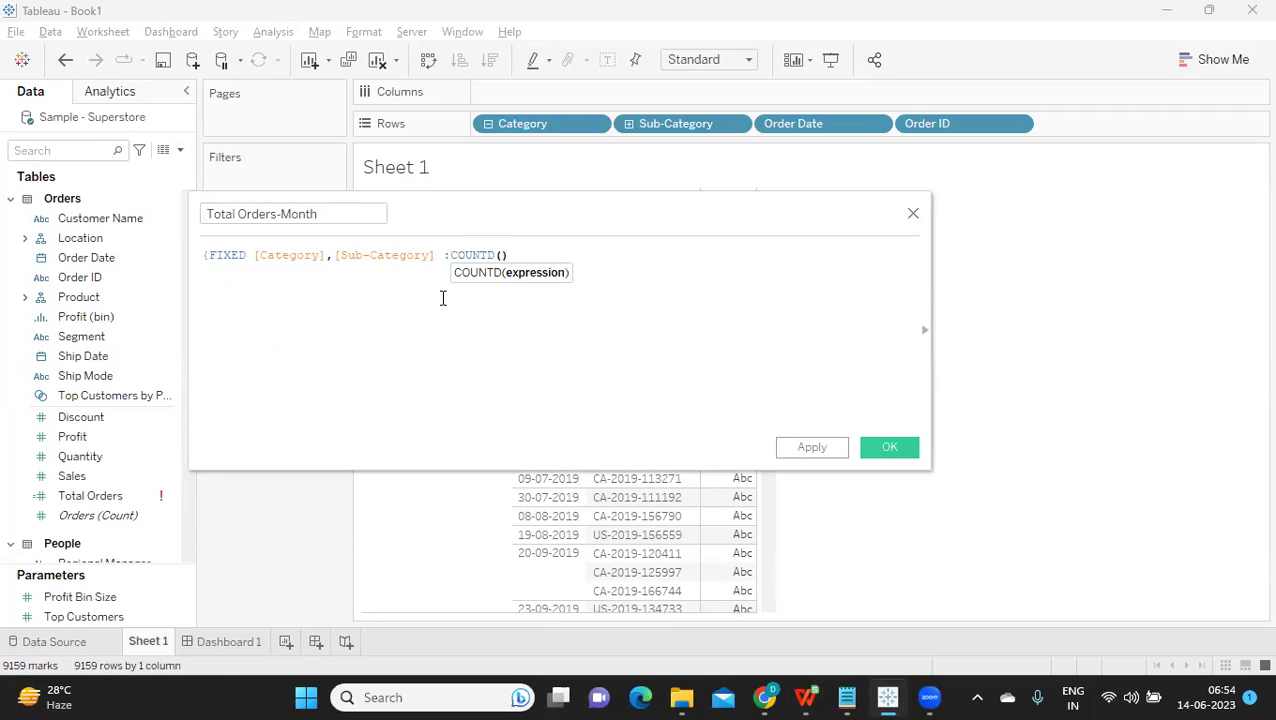
pyautogui.write('ord')
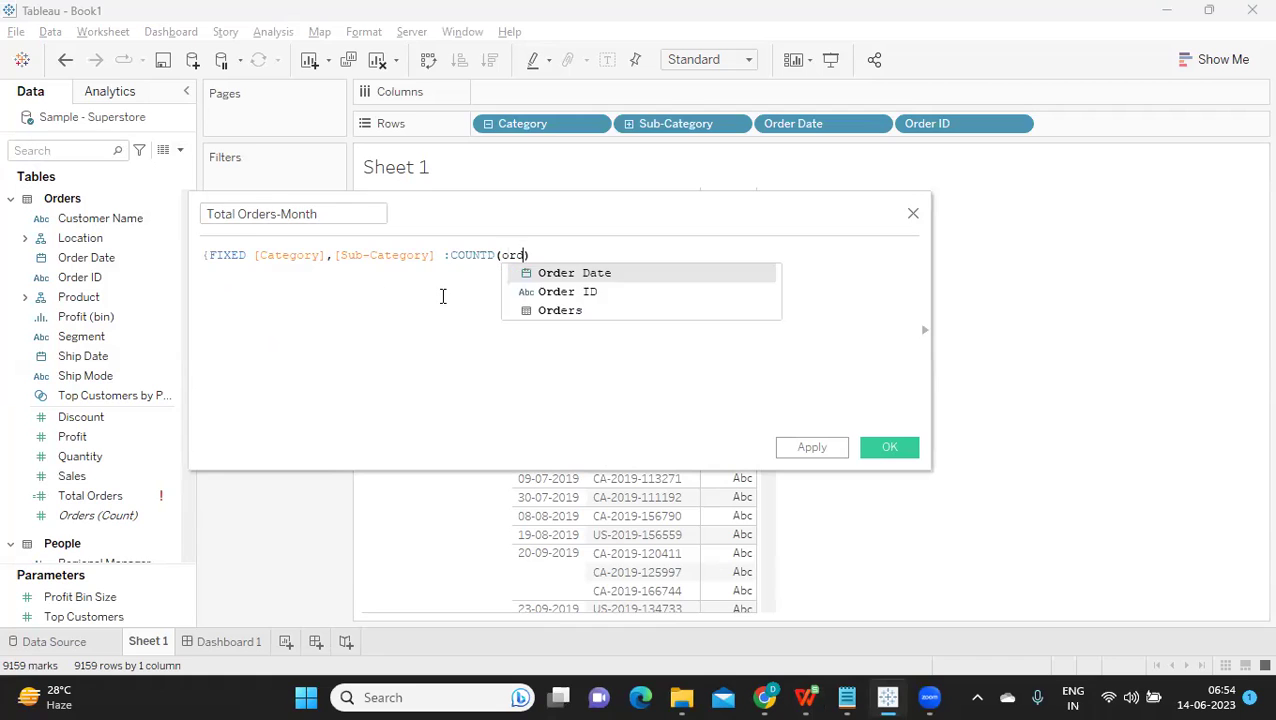
pyautogui.press('Down')
pyautogui.press('Return')
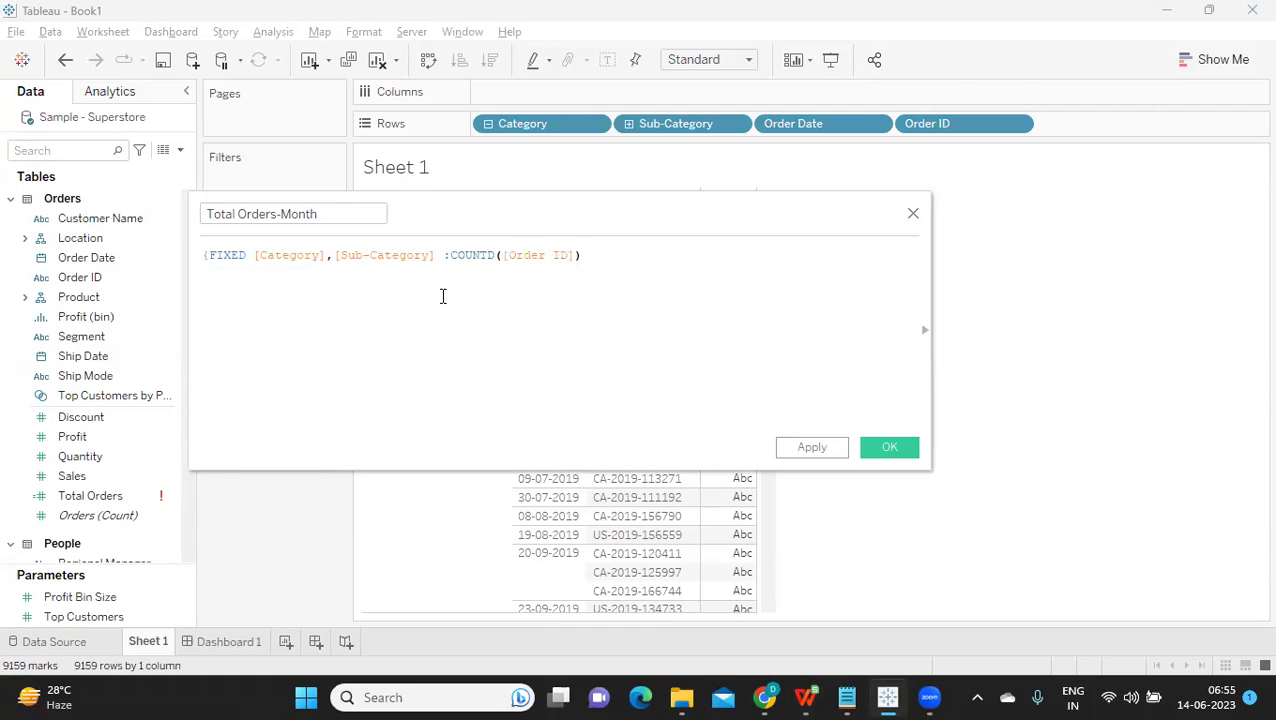
pyautogui.write('}')
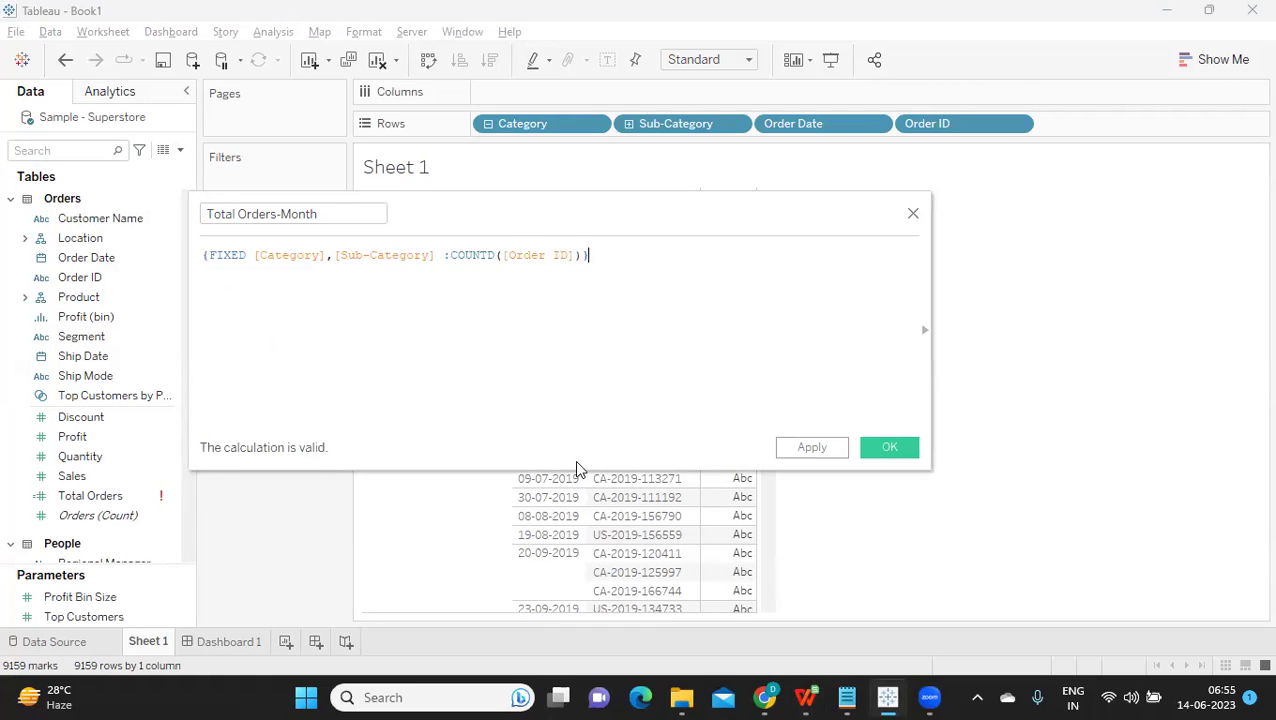
pyautogui.click(811, 447)
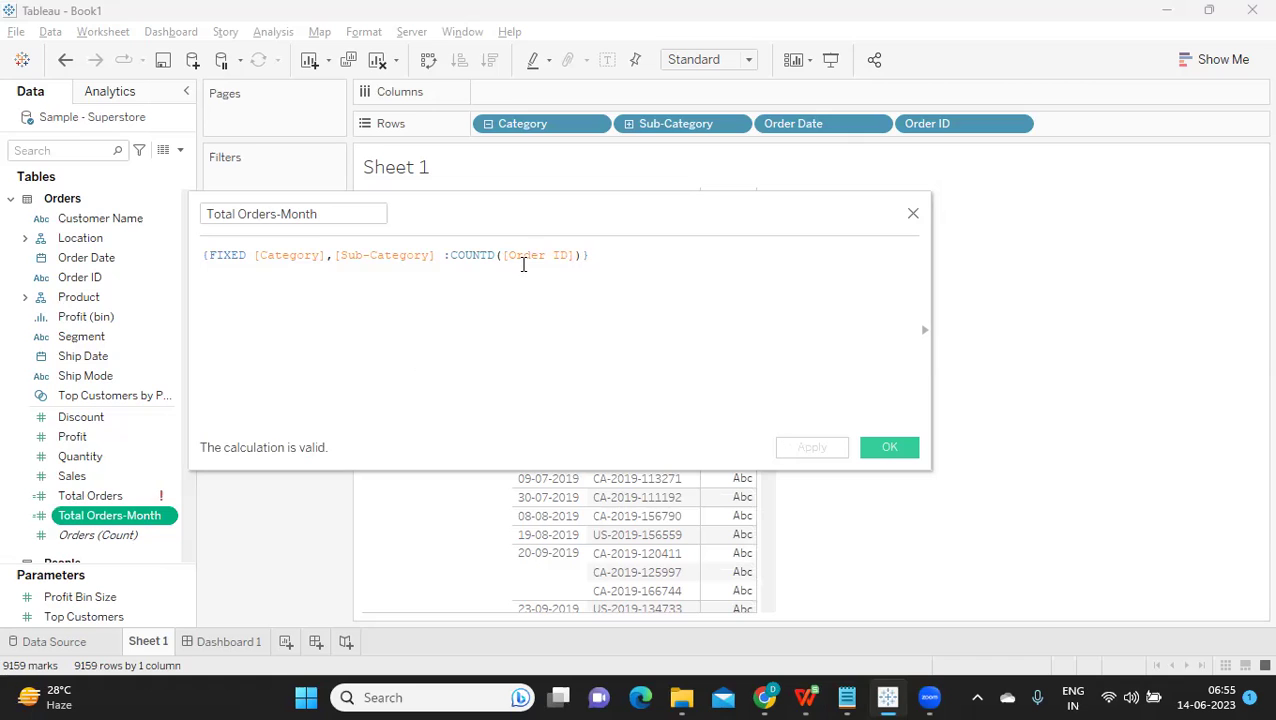
# Show Total Orders-Month as the values in the table and remove Order ID and Order Date from the rows.
pyautogui.moveTo(558, 225); pyautogui.dragTo(1017, 256)
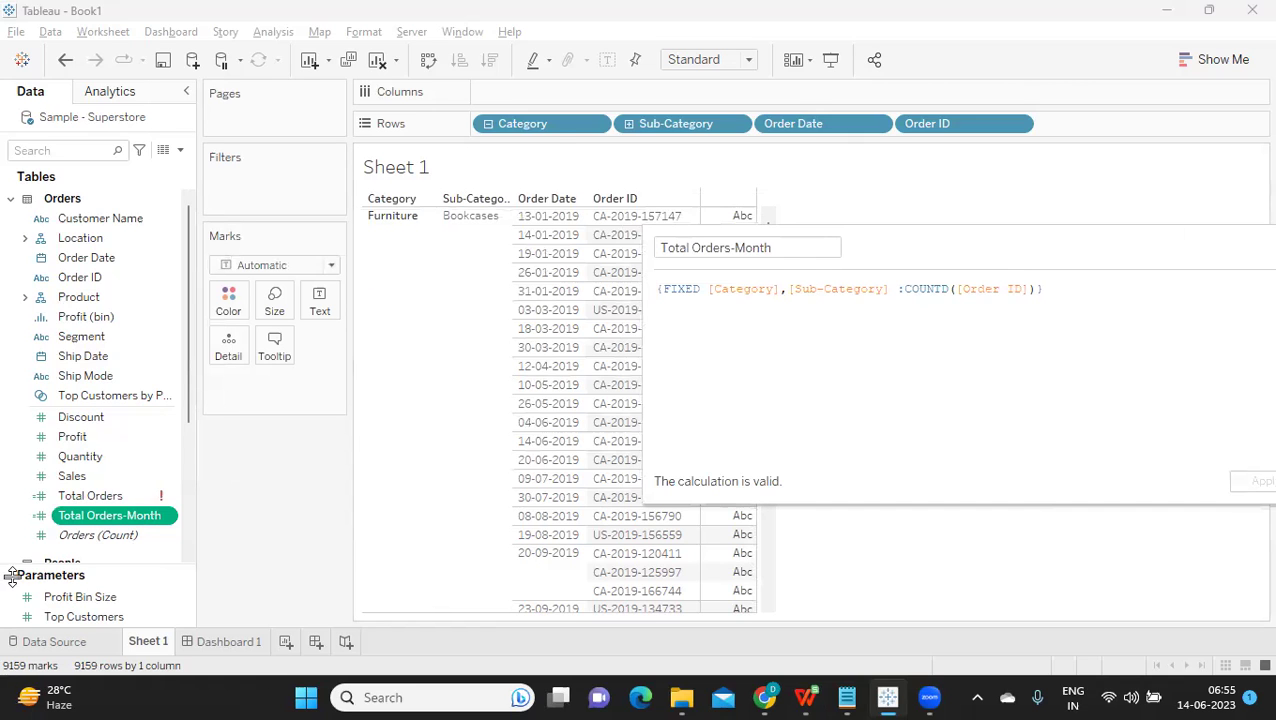
pyautogui.moveTo(68, 517); pyautogui.dragTo(325, 314)
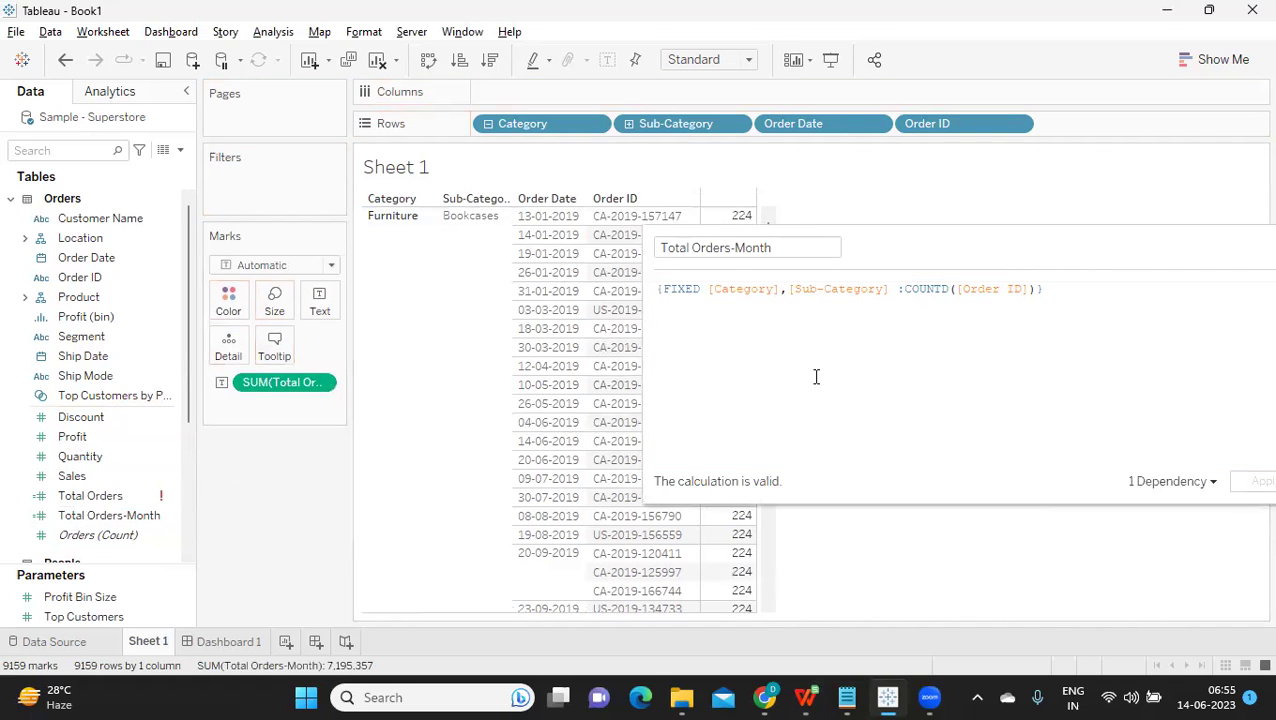
pyautogui.moveTo(945, 258); pyautogui.dragTo(1022, 392)
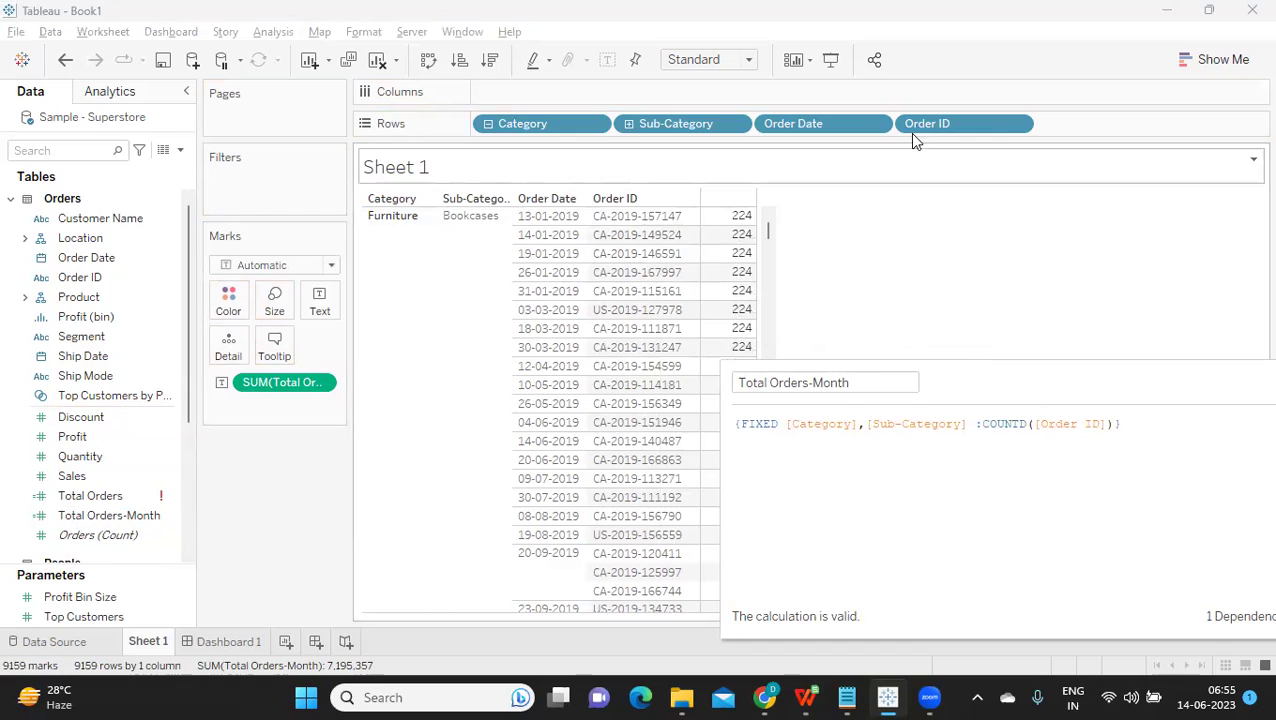
pyautogui.moveTo(930, 135); pyautogui.dragTo(849, 159)
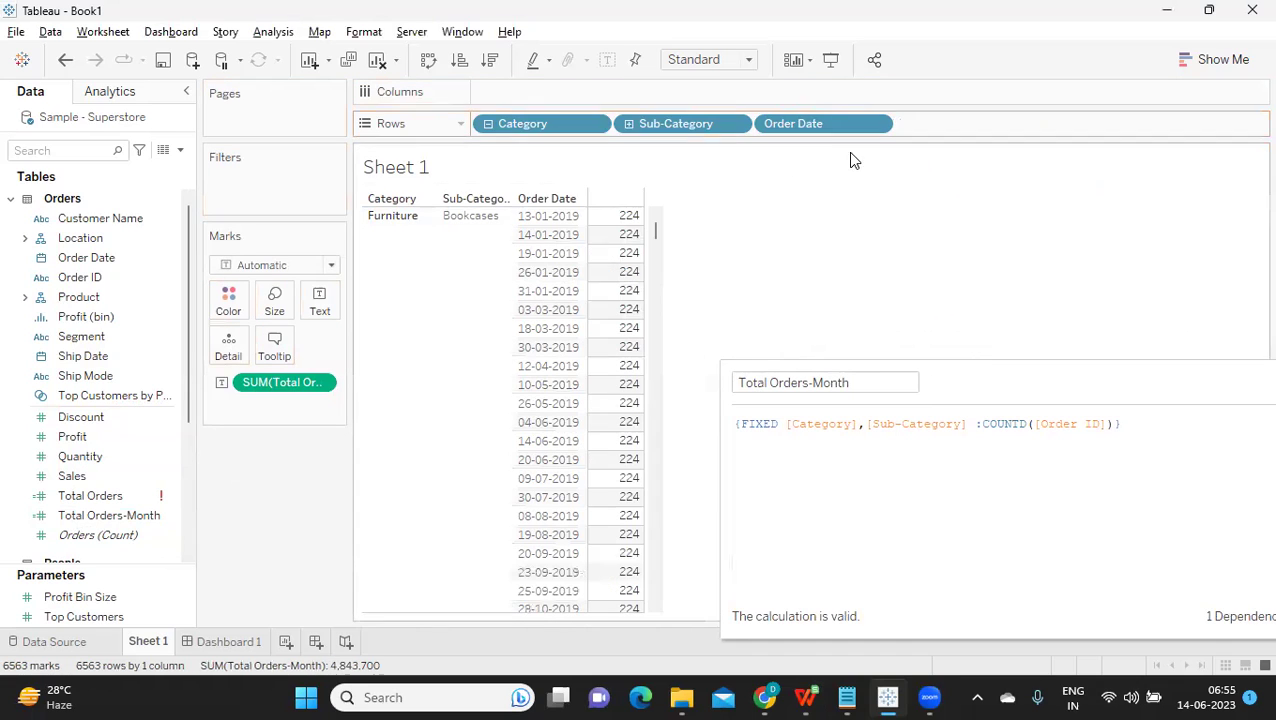
pyautogui.moveTo(775, 123); pyautogui.dragTo(855, 195)
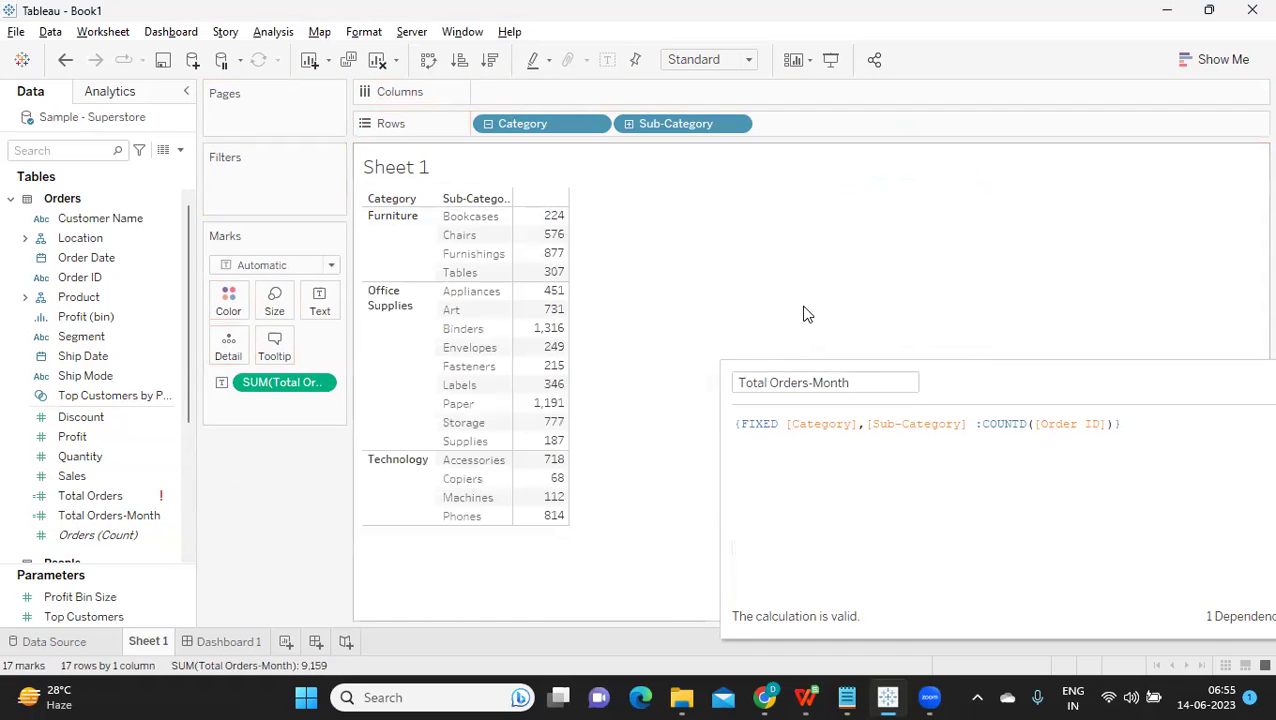
# Collapse the rows to Category to view the order totals per category, and expand them back to Sub-Category.
pyautogui.click(488, 124)
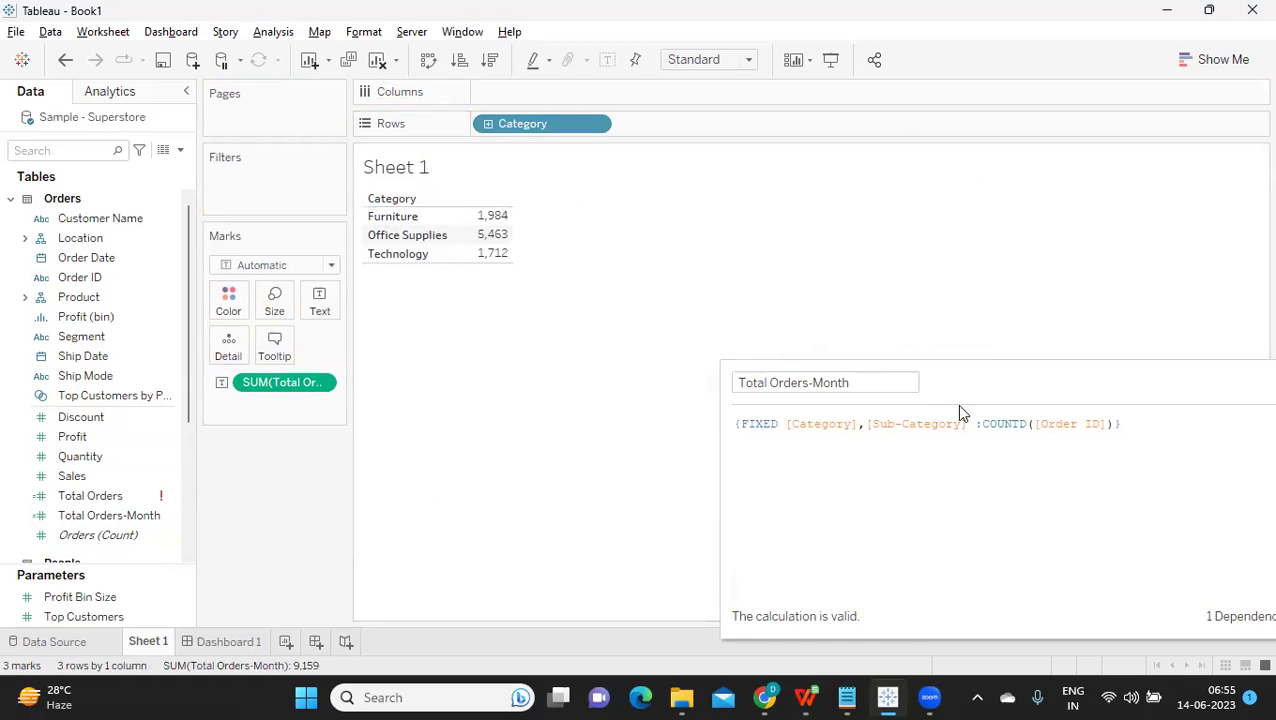
pyautogui.moveTo(1089, 385); pyautogui.dragTo(731, 353)
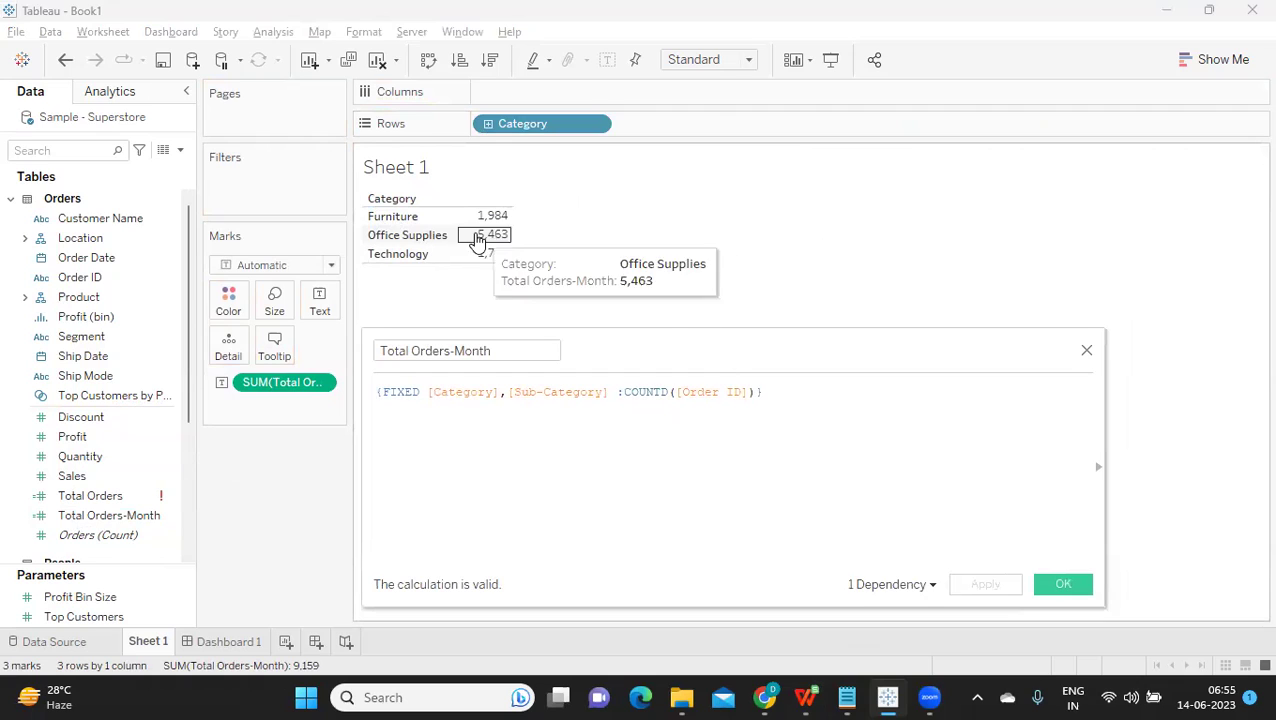
pyautogui.click(488, 124)
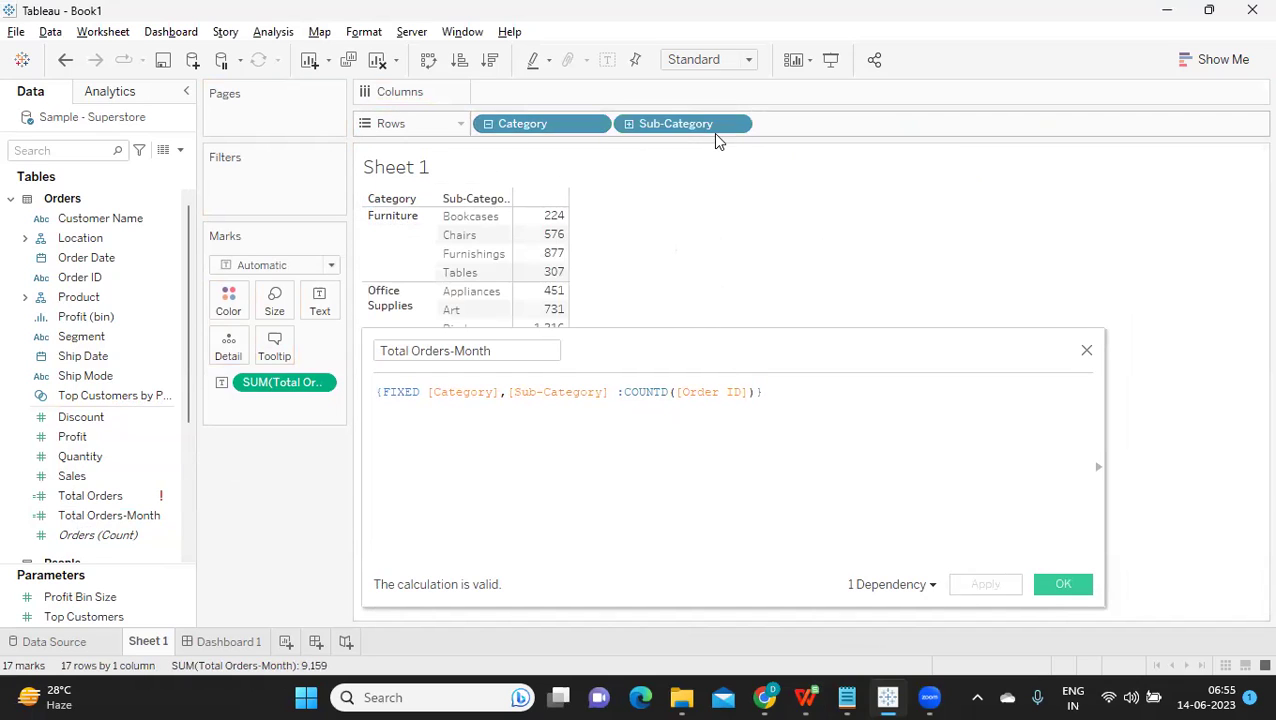
# Remove [Sub-Category] from the FIXED expression of Total Orders-Month and apply the calculation.
pyautogui.moveTo(664, 356); pyautogui.dragTo(861, 357)
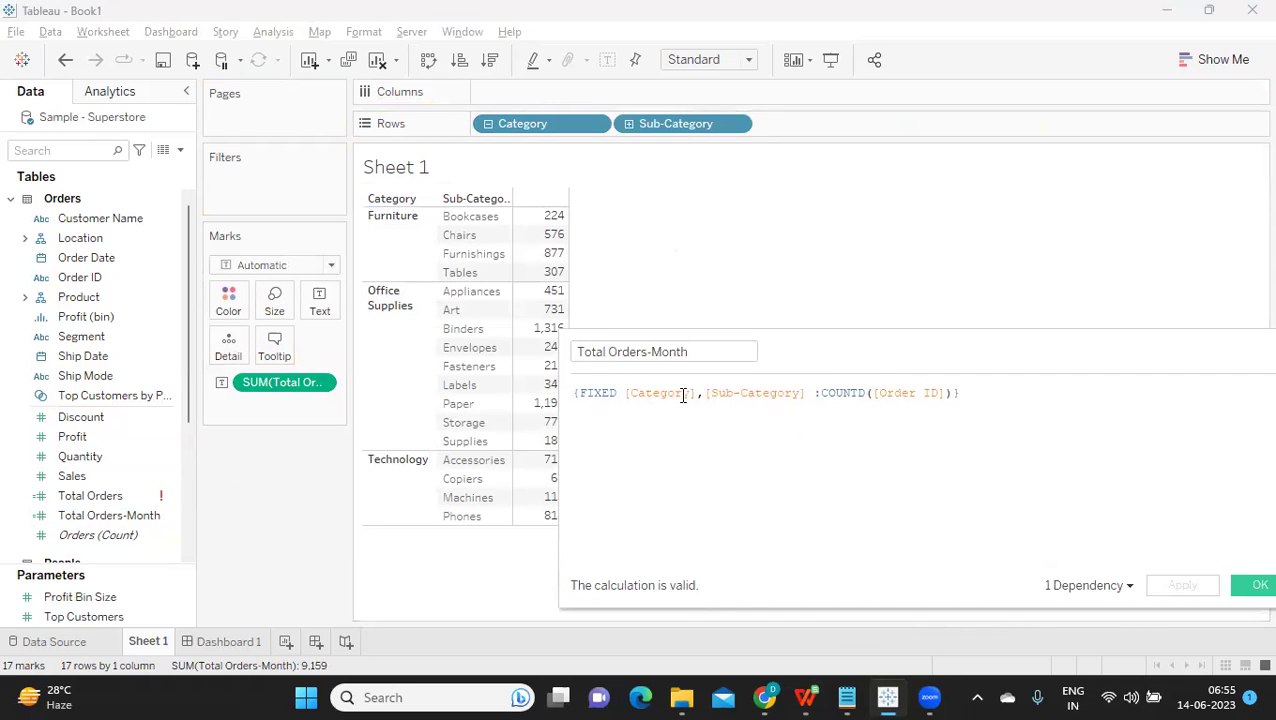
pyautogui.moveTo(697, 393); pyautogui.dragTo(807, 391)
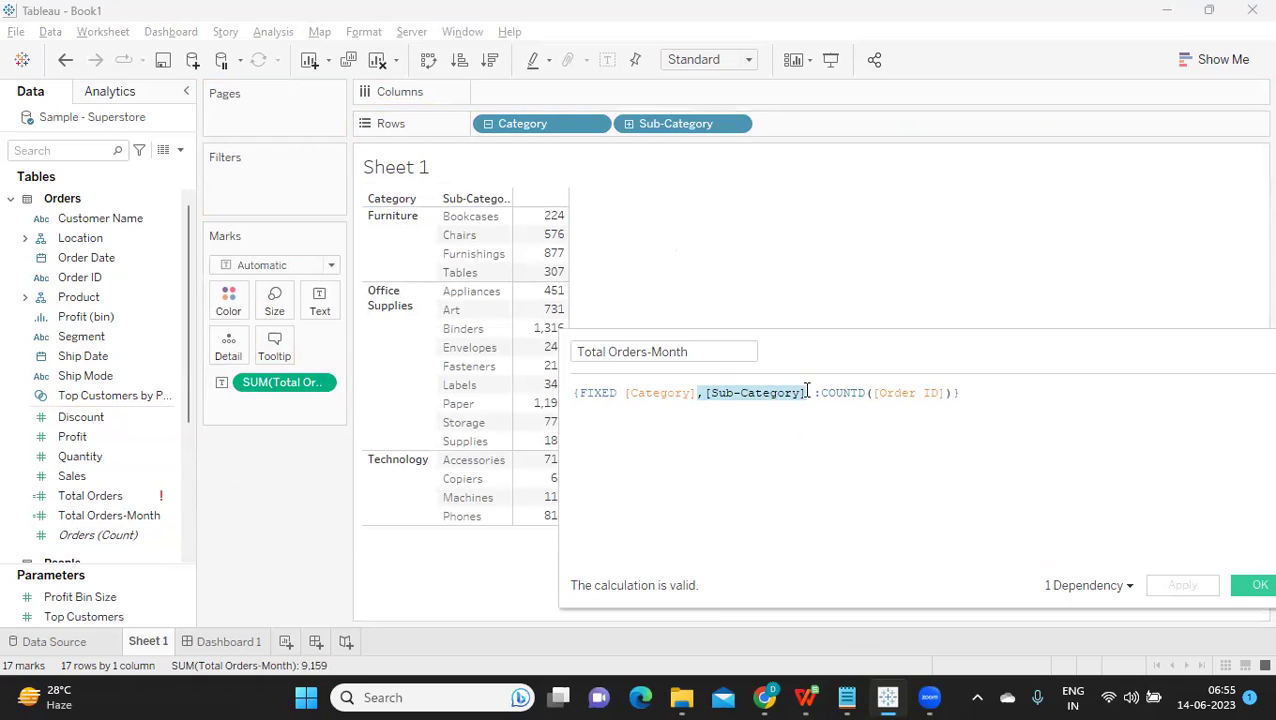
pyautogui.press('BackSpace')
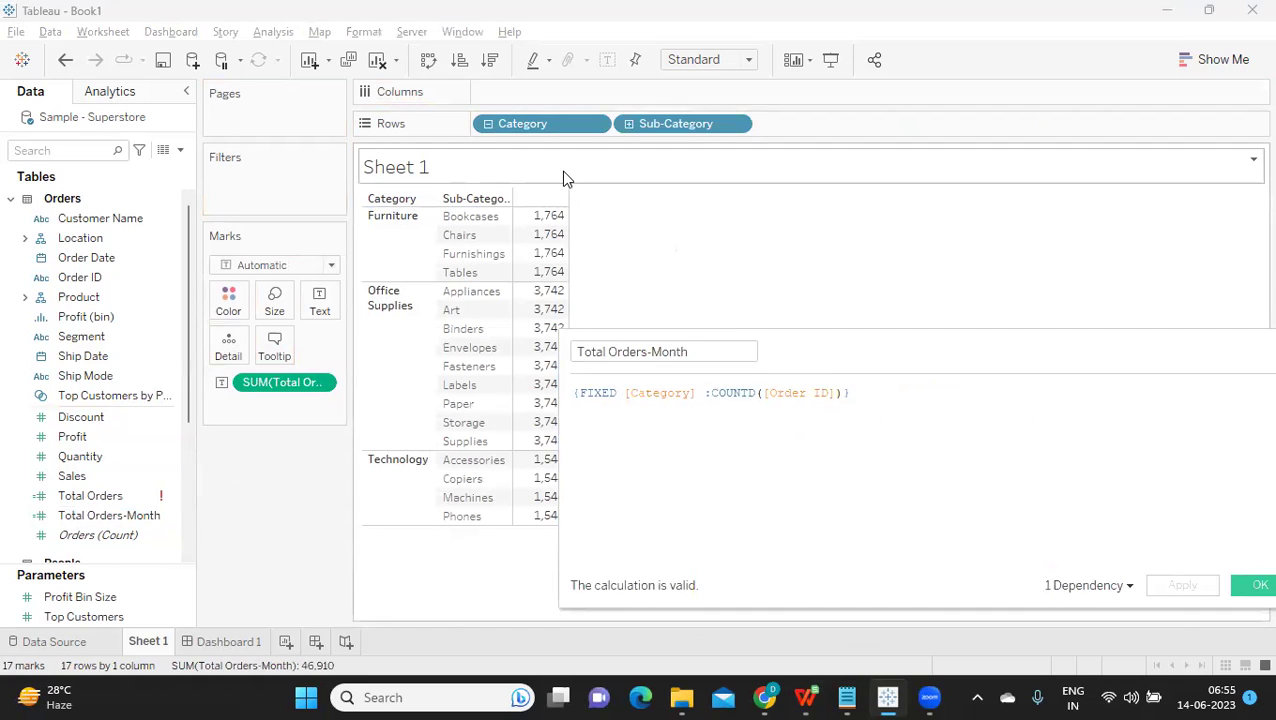
# Compare the category-only order counts with the rows collapsed to Category and expanded again to Sub-Category.
pyautogui.click(488, 123)
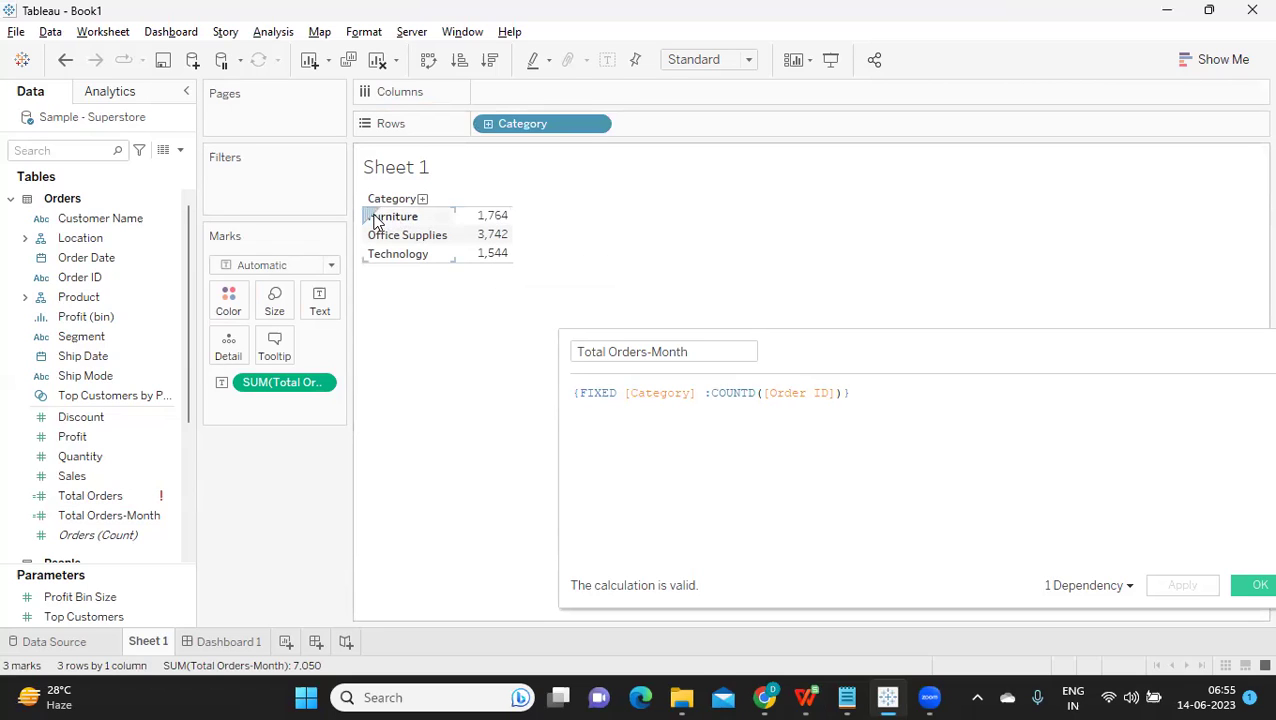
pyautogui.moveTo(487, 232)
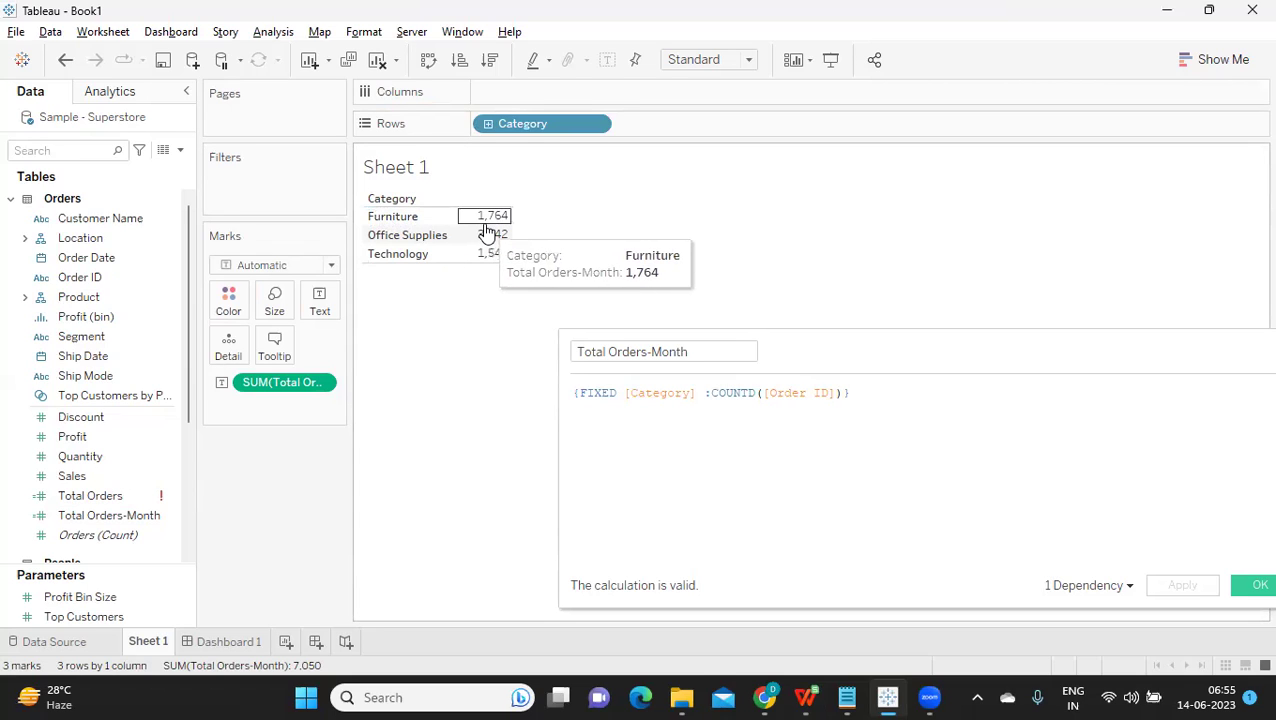
pyautogui.click(488, 124)
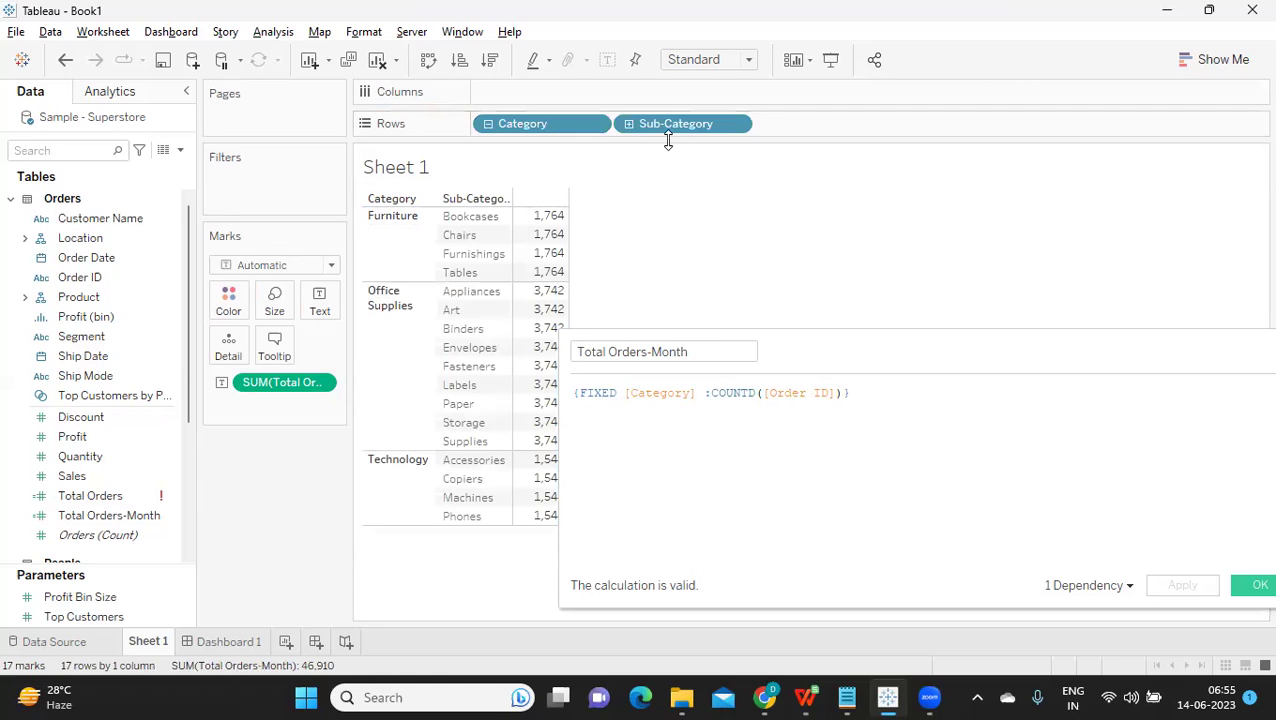
pyautogui.moveTo(538, 240)
# Put [Sub-Category] back after [Category] in the FIXED expression and apply the calculation.
pyautogui.moveTo(625, 394); pyautogui.dragTo(692, 394)
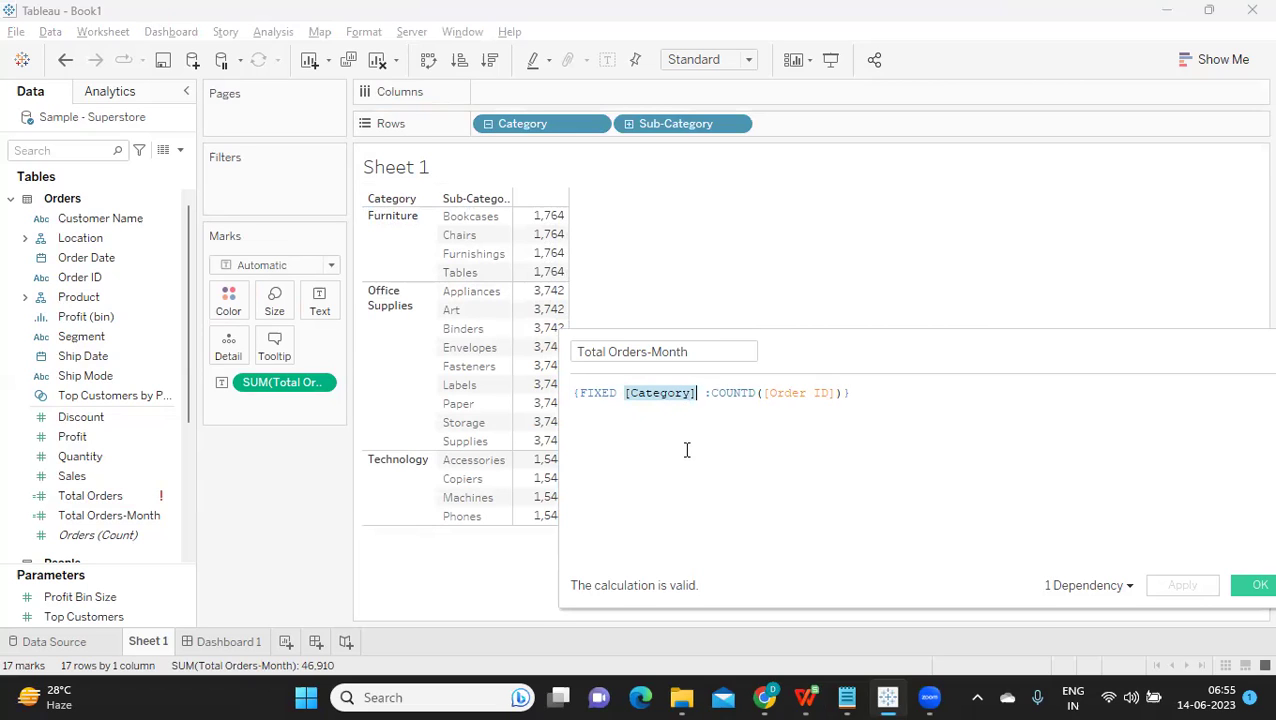
pyautogui.click(680, 435)
pyautogui.write(',,[Sub-Category]')
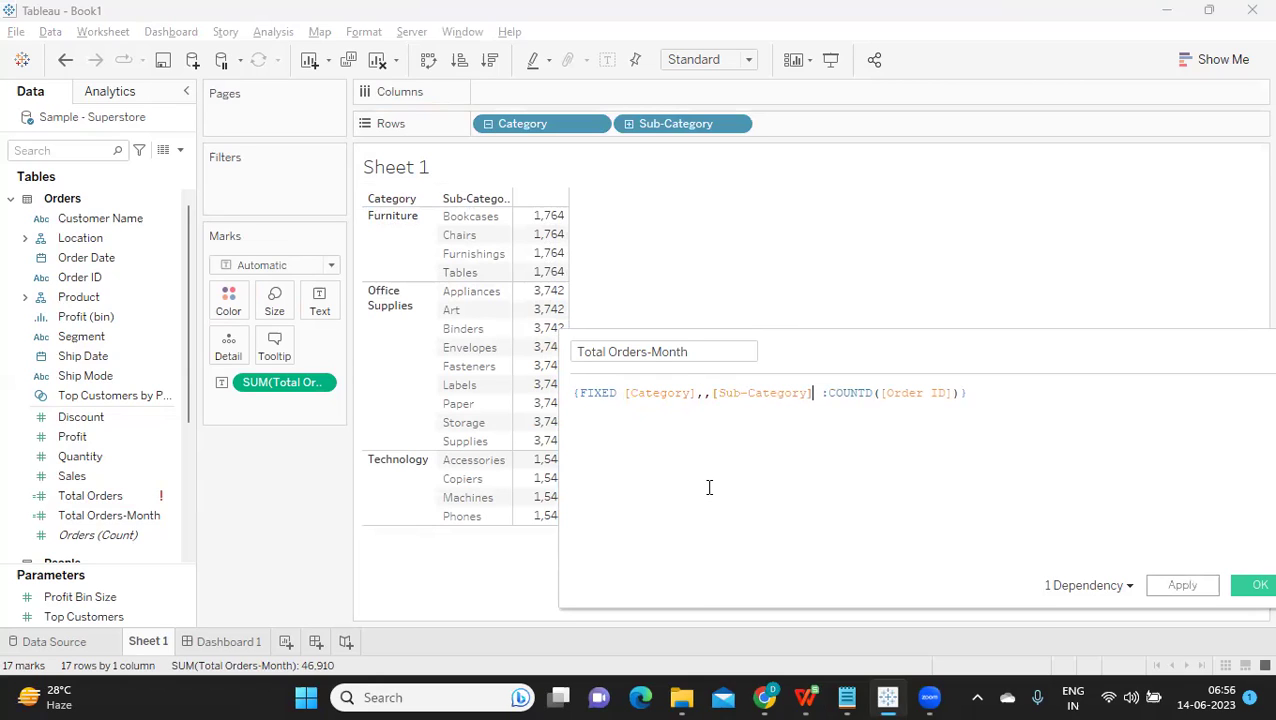
pyautogui.click(711, 393)
pyautogui.press('BackSpace')
pyautogui.click(1156, 585)
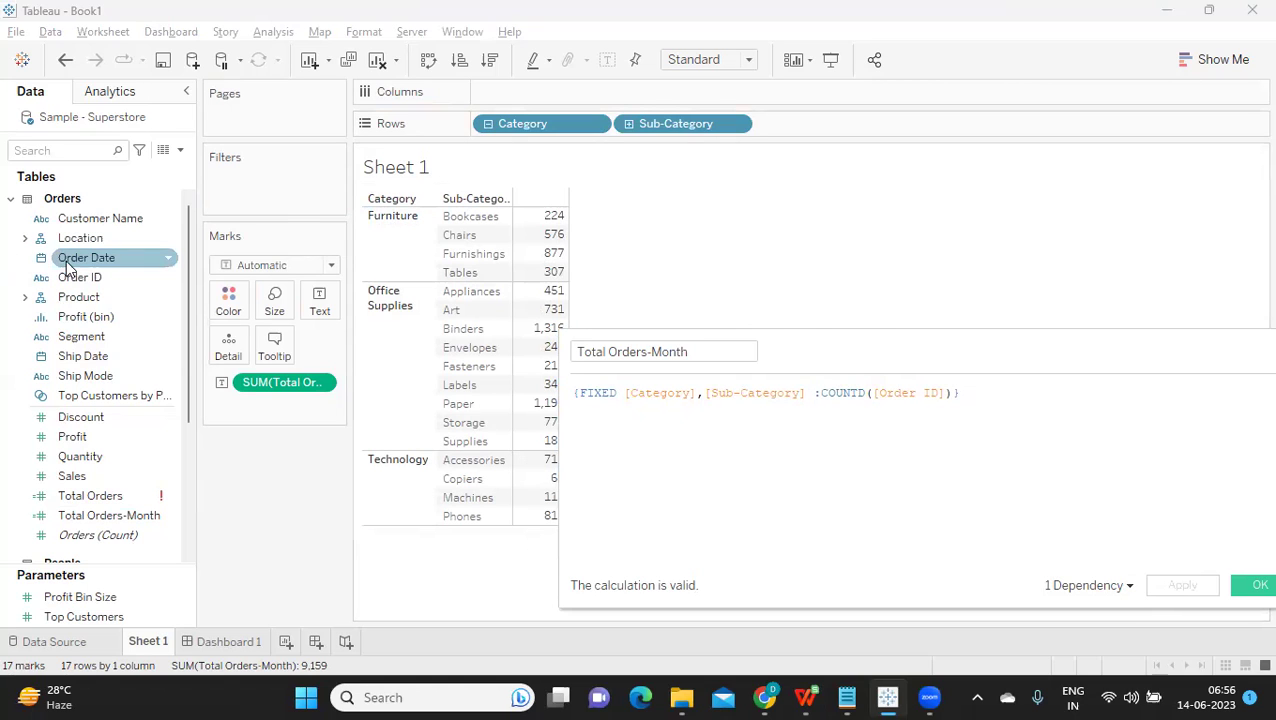
# Add Order Date to the rows after Sub-Category as discrete months, keeping the calculation editor clear of the table.
pyautogui.moveTo(68, 258); pyautogui.dragTo(823, 126)
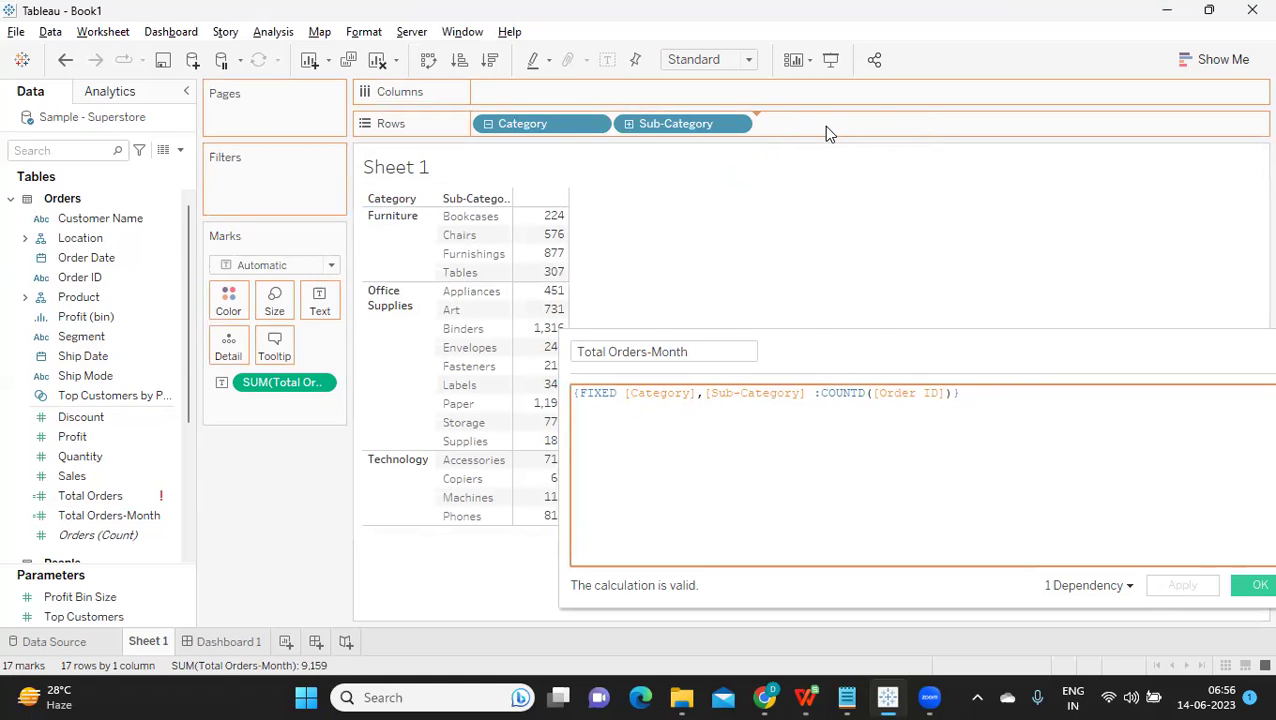
pyautogui.click(877, 124)
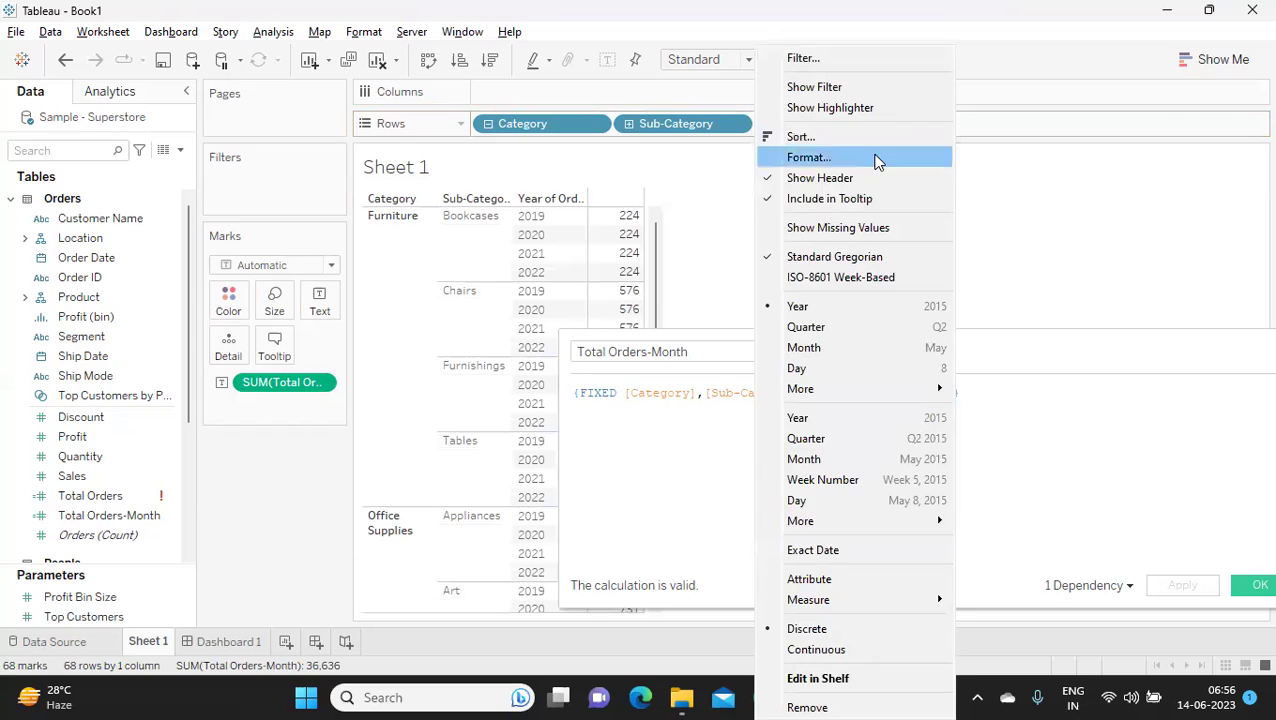
pyautogui.click(838, 348)
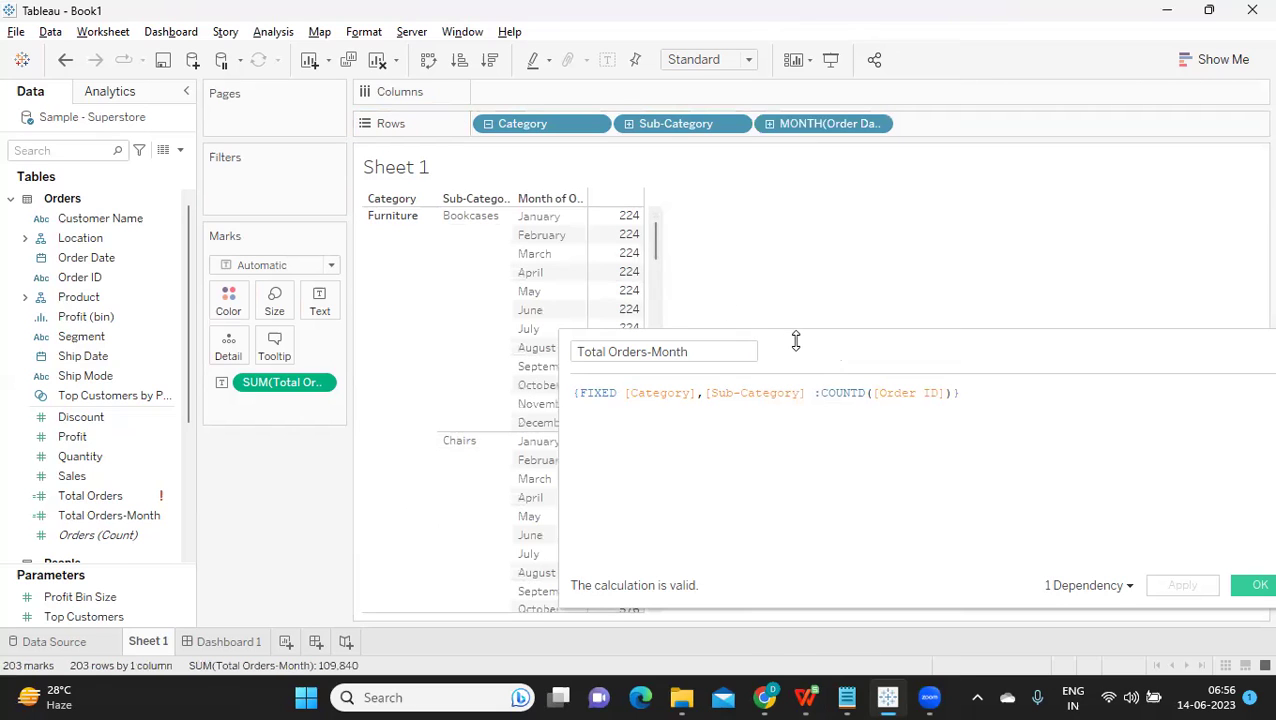
pyautogui.moveTo(966, 337); pyautogui.dragTo(1196, 216)
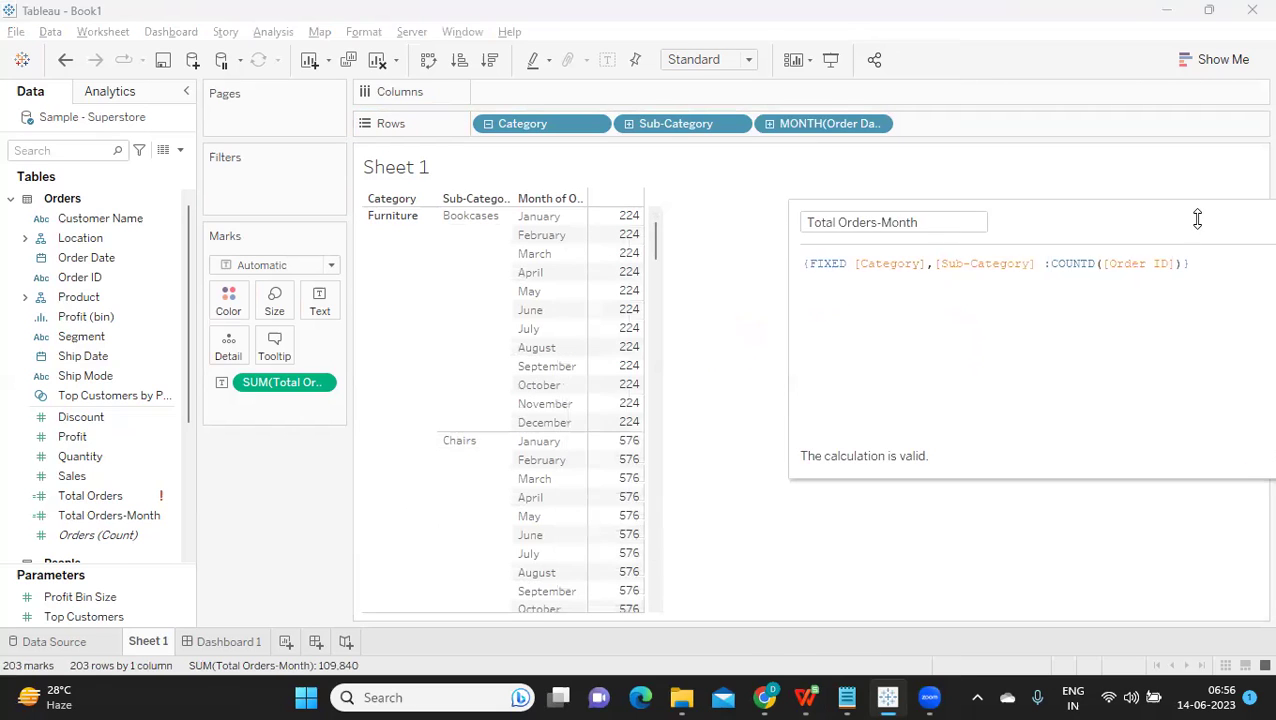
# Add DATEPART('month', [Order Date]) as a third dimension after [Sub-Category] in the FIXED expression and apply the calculation.
pyautogui.moveTo(628, 250)
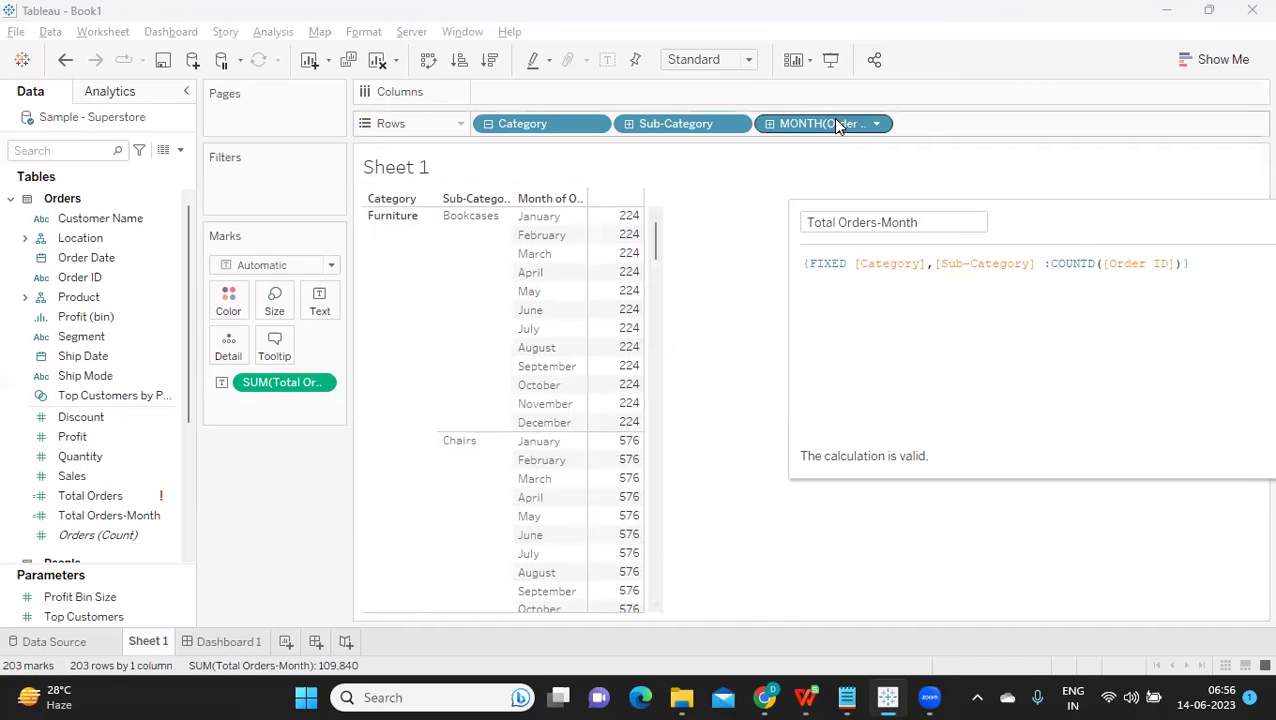
pyautogui.moveTo(842, 124); pyautogui.dragTo(1050, 276)
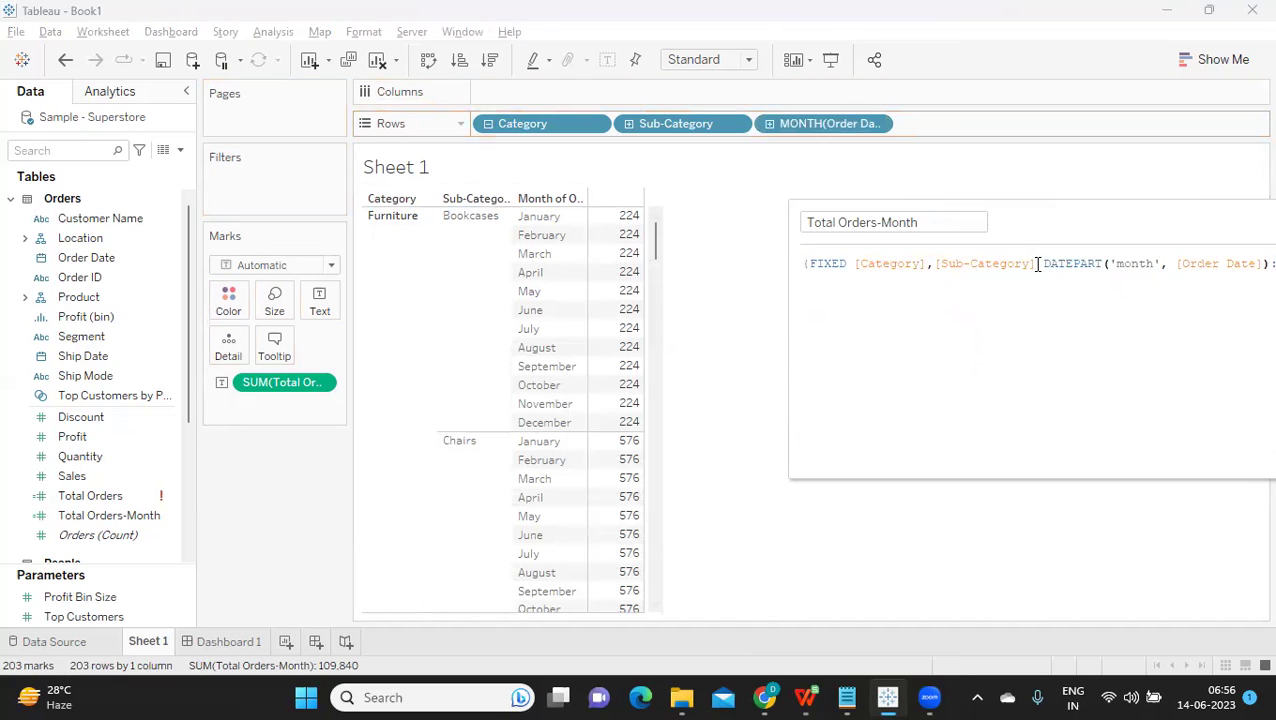
pyautogui.write(',')
pyautogui.moveTo(1128, 222); pyautogui.dragTo(823, 243)
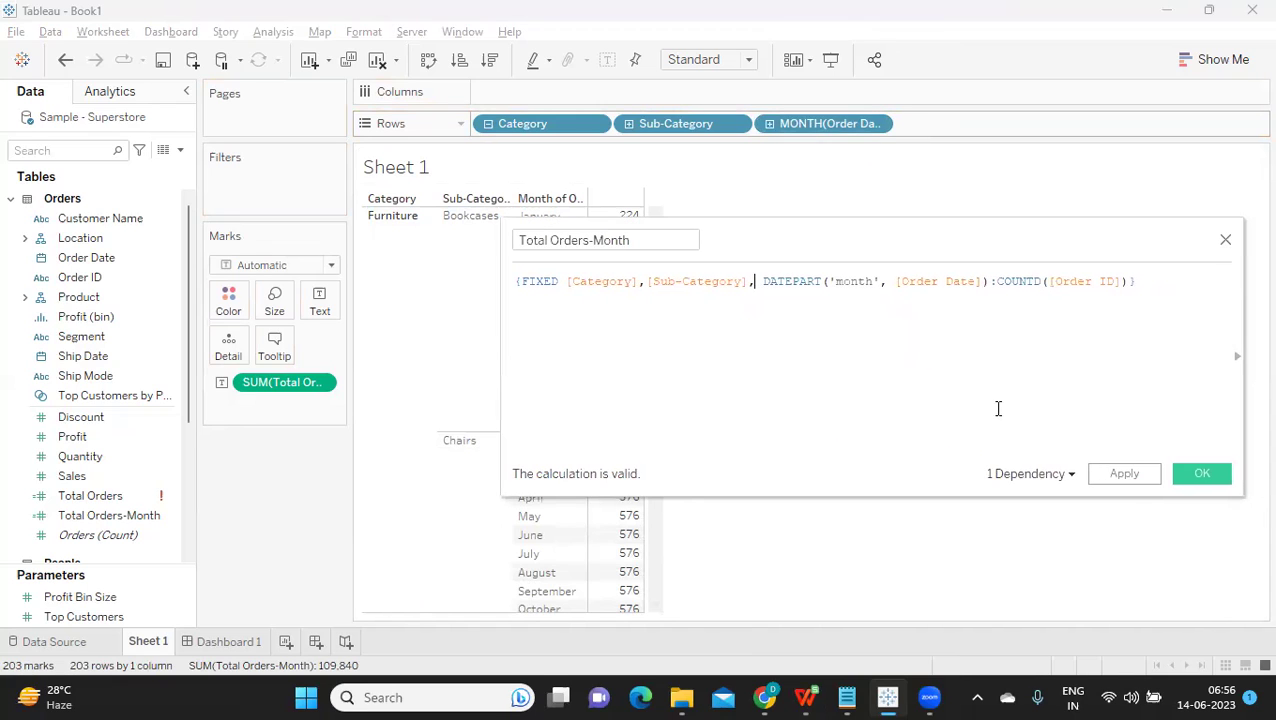
pyautogui.click(1124, 476)
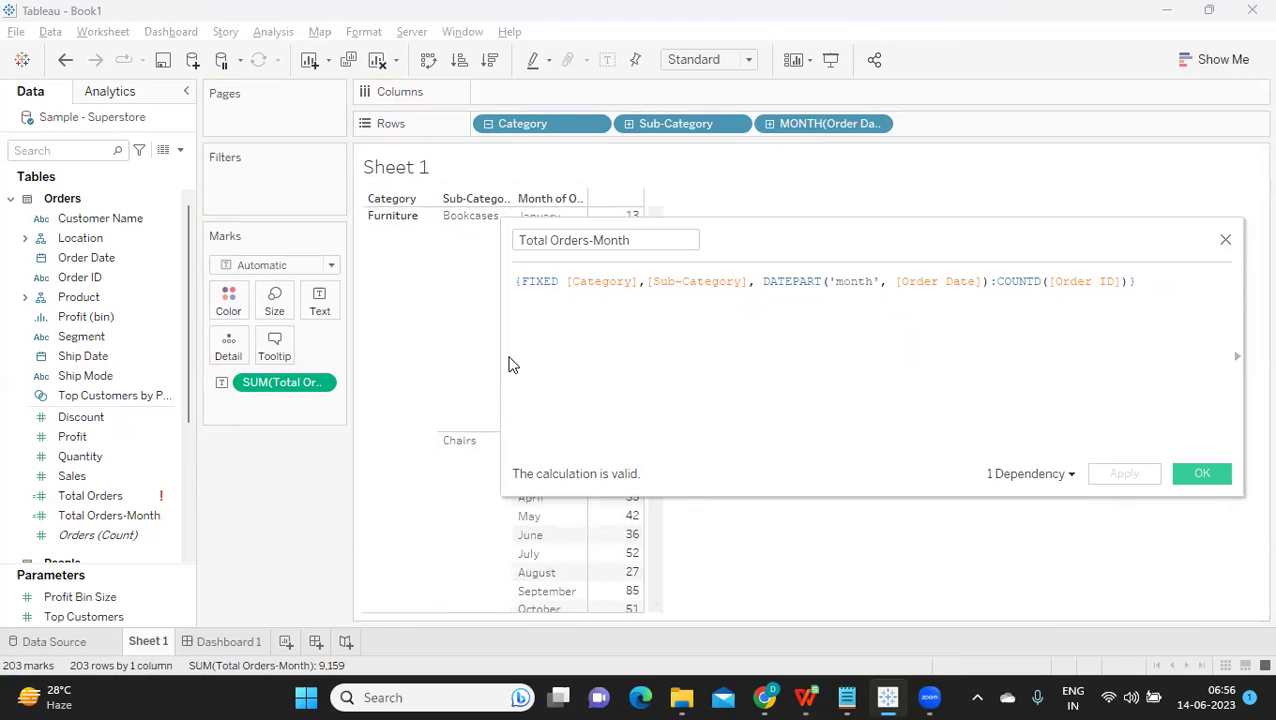
# Compare the order counts with Sub-Category and month removed from the rows and with both restored, keeping the calculation editor clear of the table.
pyautogui.moveTo(505, 356); pyautogui.dragTo(849, 356)
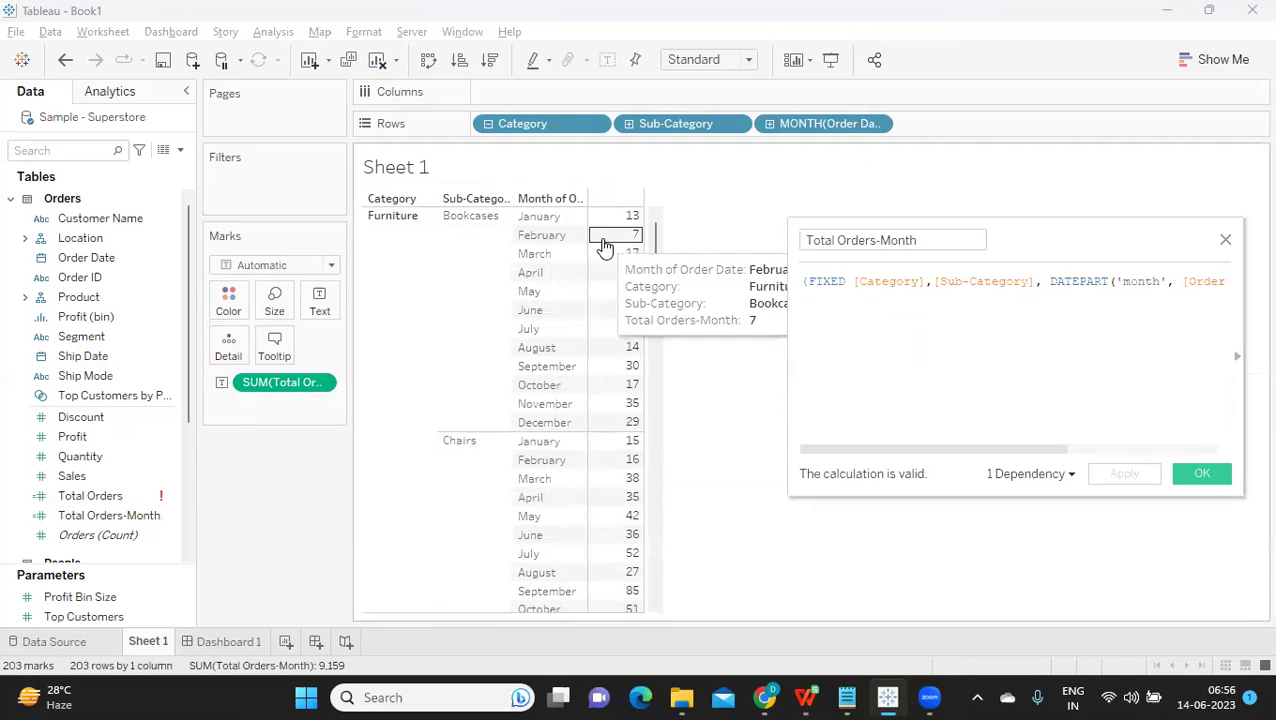
pyautogui.moveTo(618, 425)
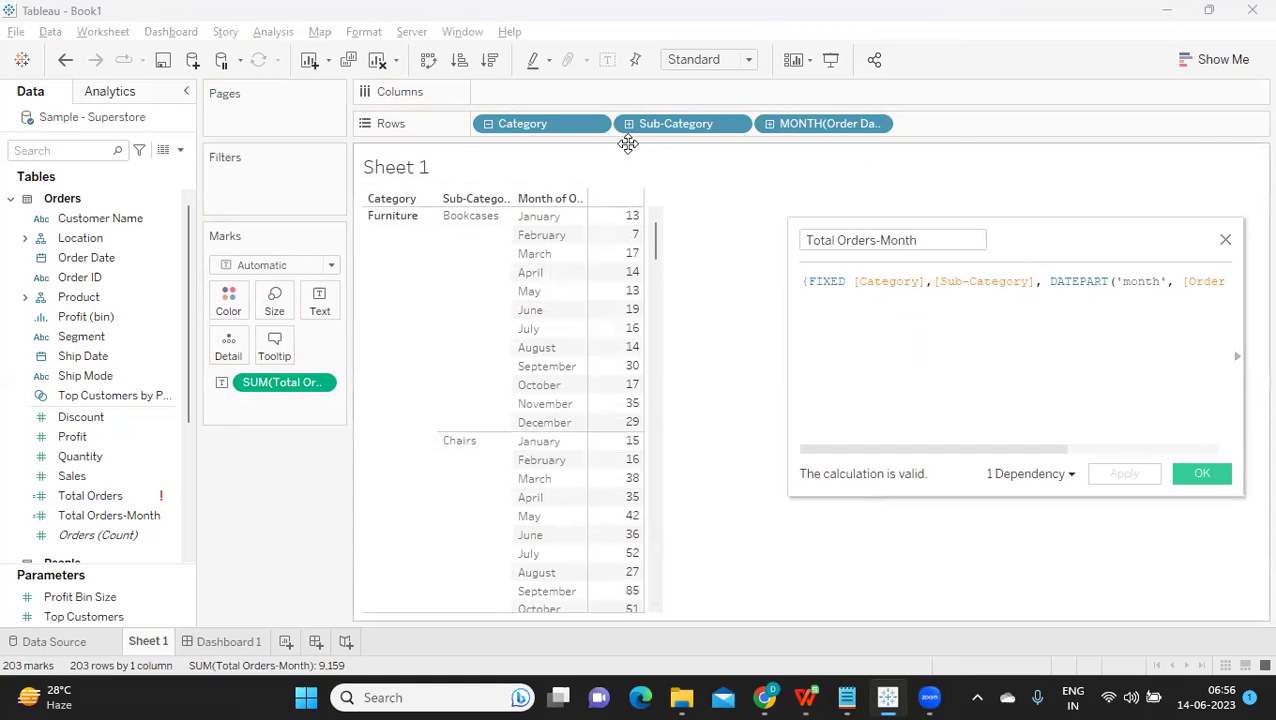
pyautogui.hotkey('ctrl', 'z')
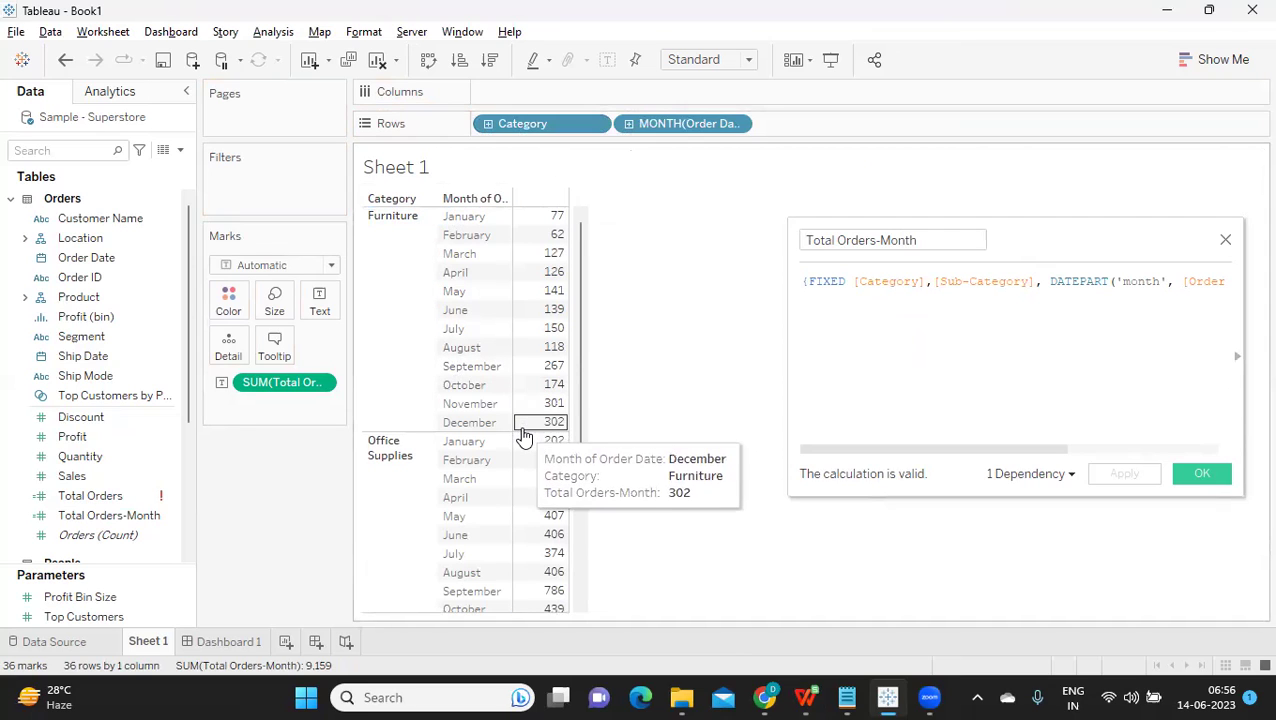
pyautogui.moveTo(670, 122); pyautogui.dragTo(678, 273)
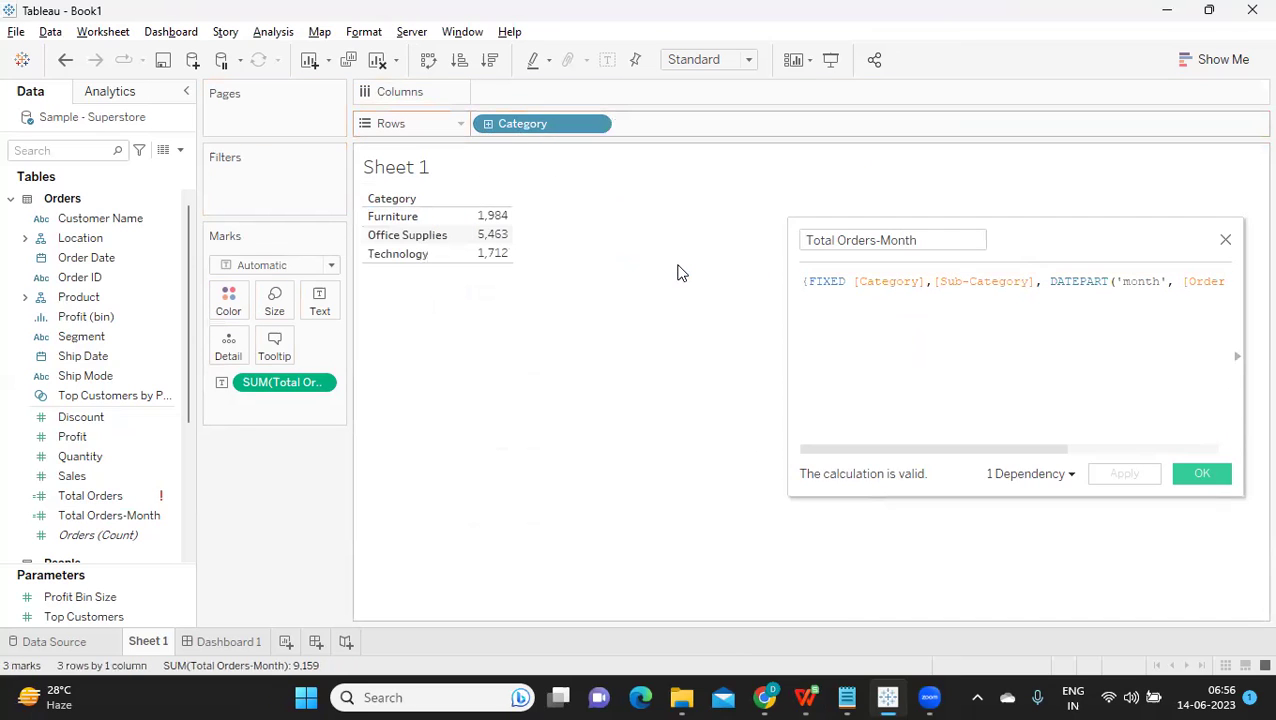
pyautogui.click(487, 125)
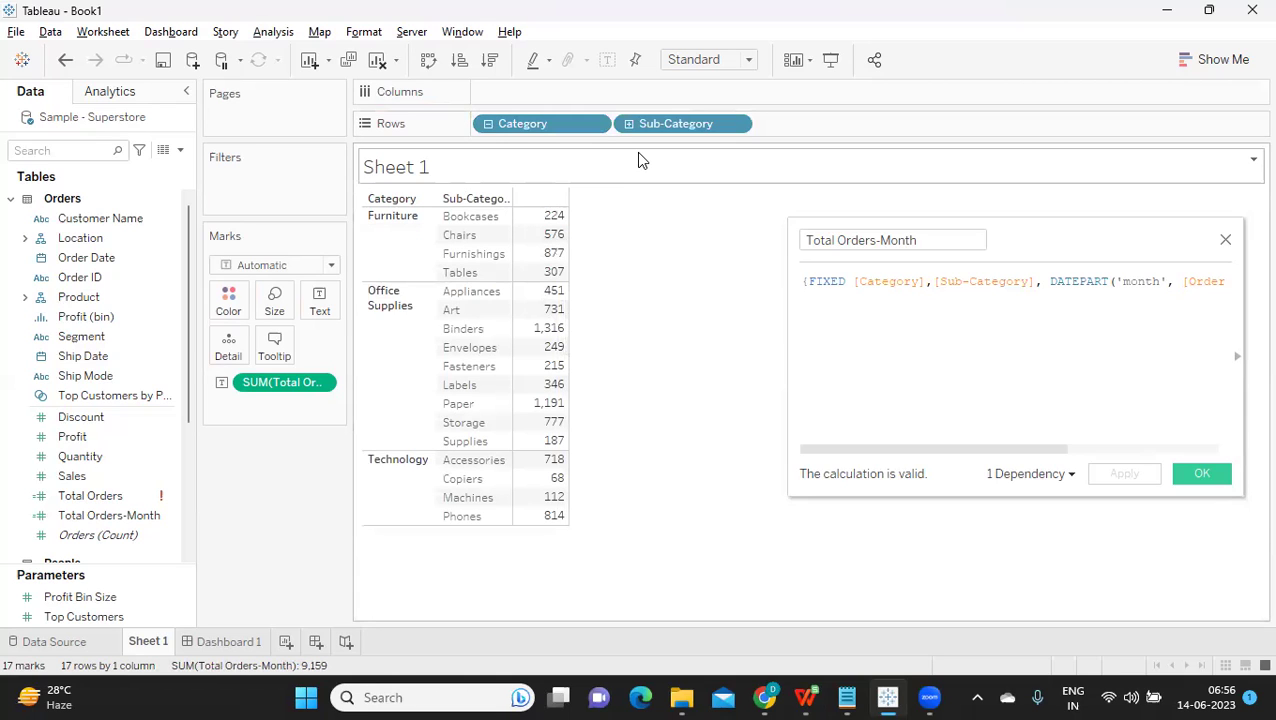
pyautogui.hotkey('ctrl', 'z')
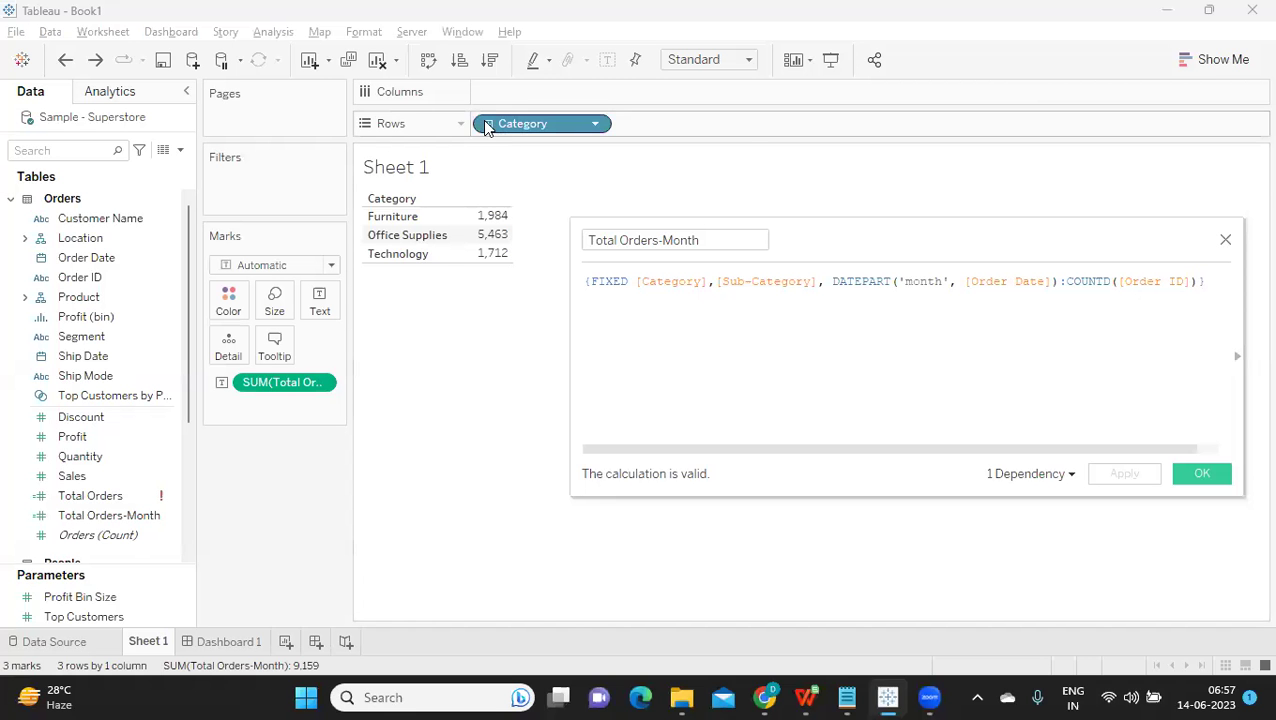
pyautogui.click(488, 124)
pyautogui.moveTo(892, 250); pyautogui.dragTo(1087, 258)
pyautogui.moveTo(556, 234)
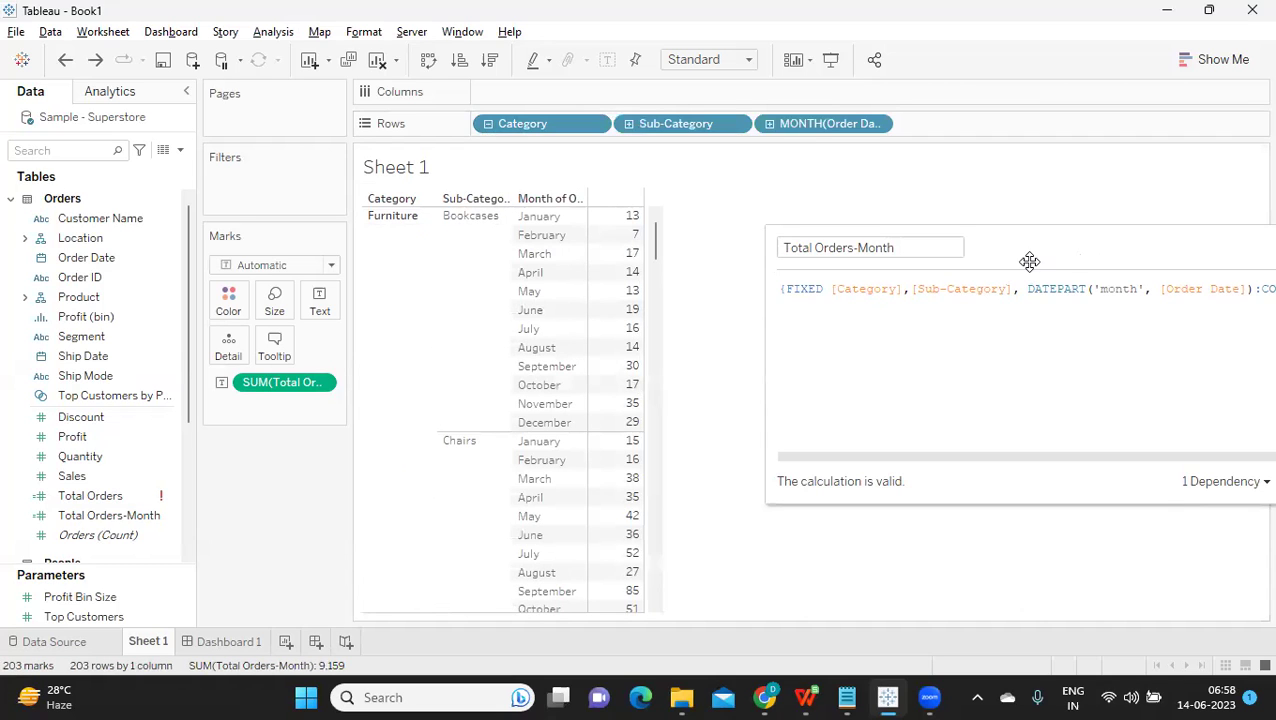
# Review the dimension list in the FIXED expression of Total Orders-Month and save the calculation.
pyautogui.moveTo(1029, 261); pyautogui.dragTo(718, 288)
pyautogui.moveTo(524, 318); pyautogui.dragTo(949, 322)
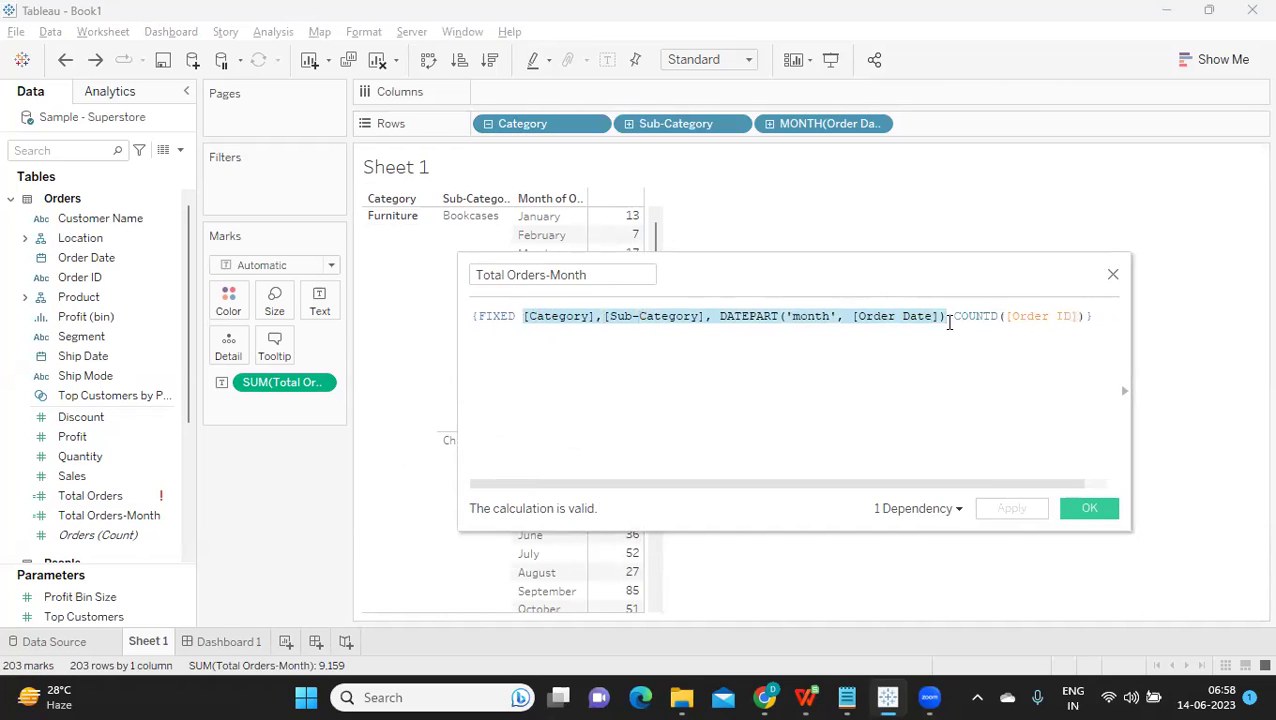
pyautogui.click(1093, 508)
# Switch to the Book1 workbook in WPS Office and read the Q2 Week Sales table and its two tasks.
pyautogui.moveTo(812, 698)
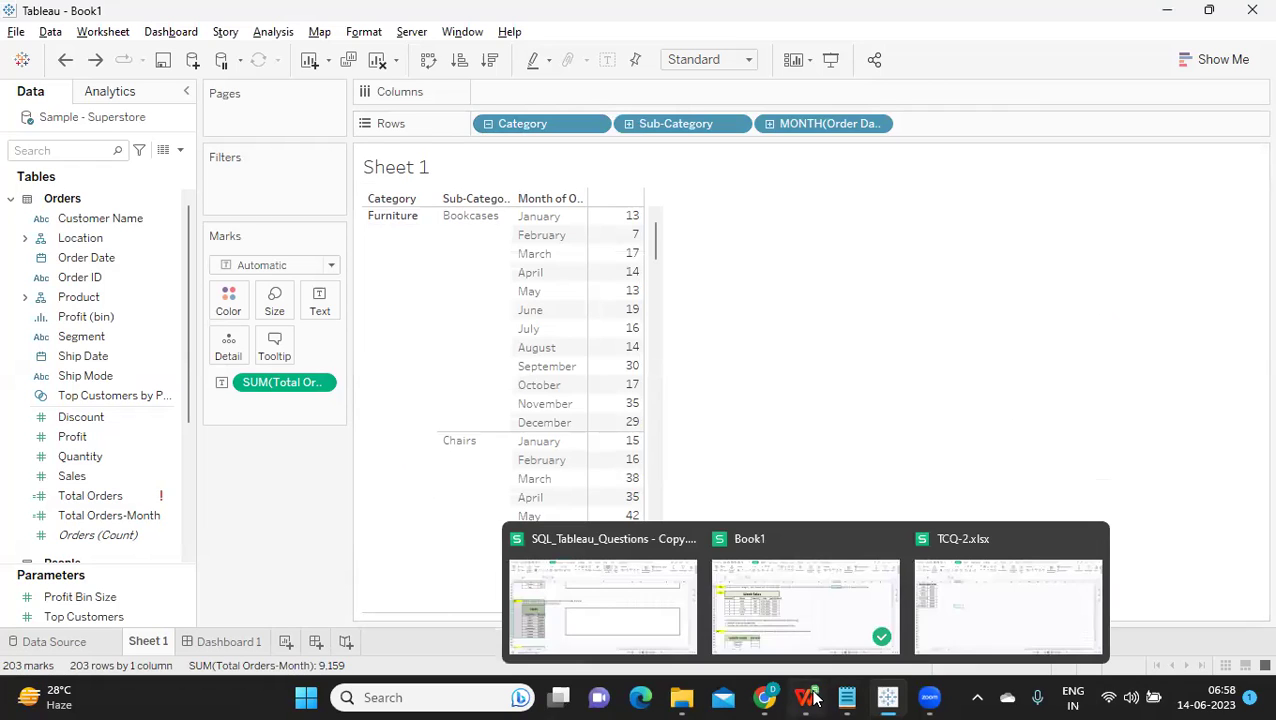
pyautogui.click(812, 626)
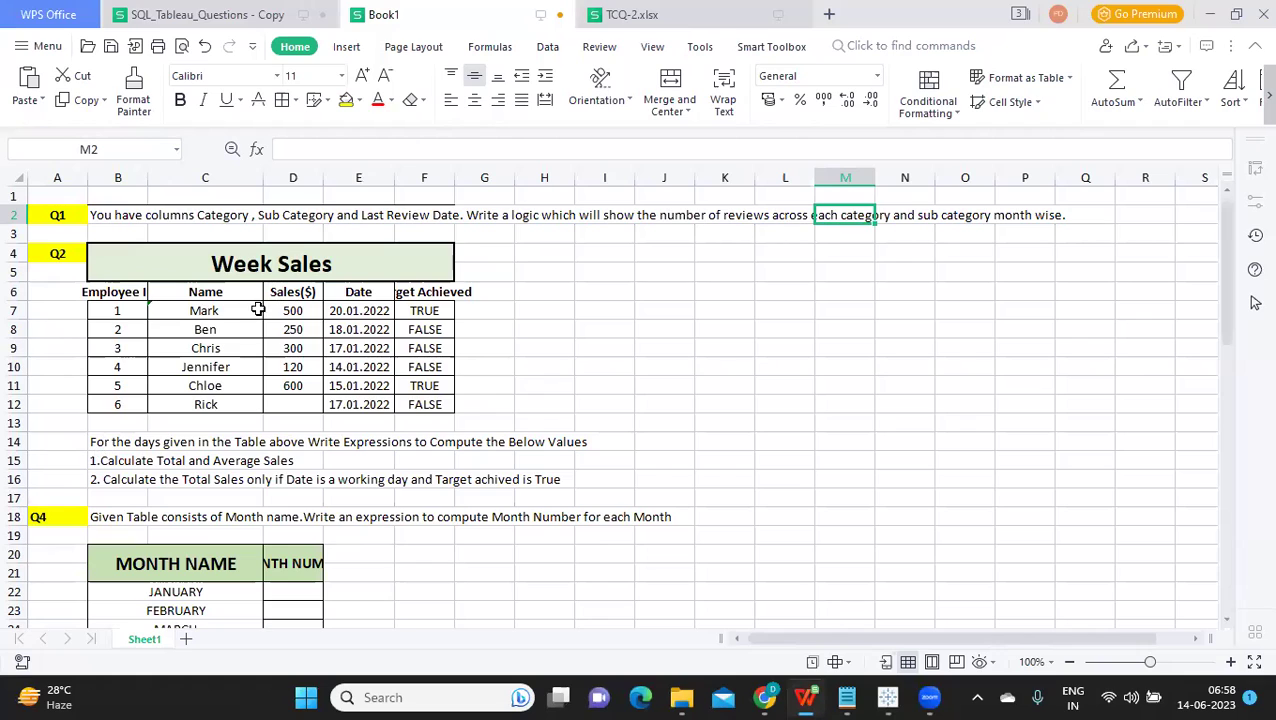
pyautogui.moveTo(285, 311); pyautogui.dragTo(292, 350)
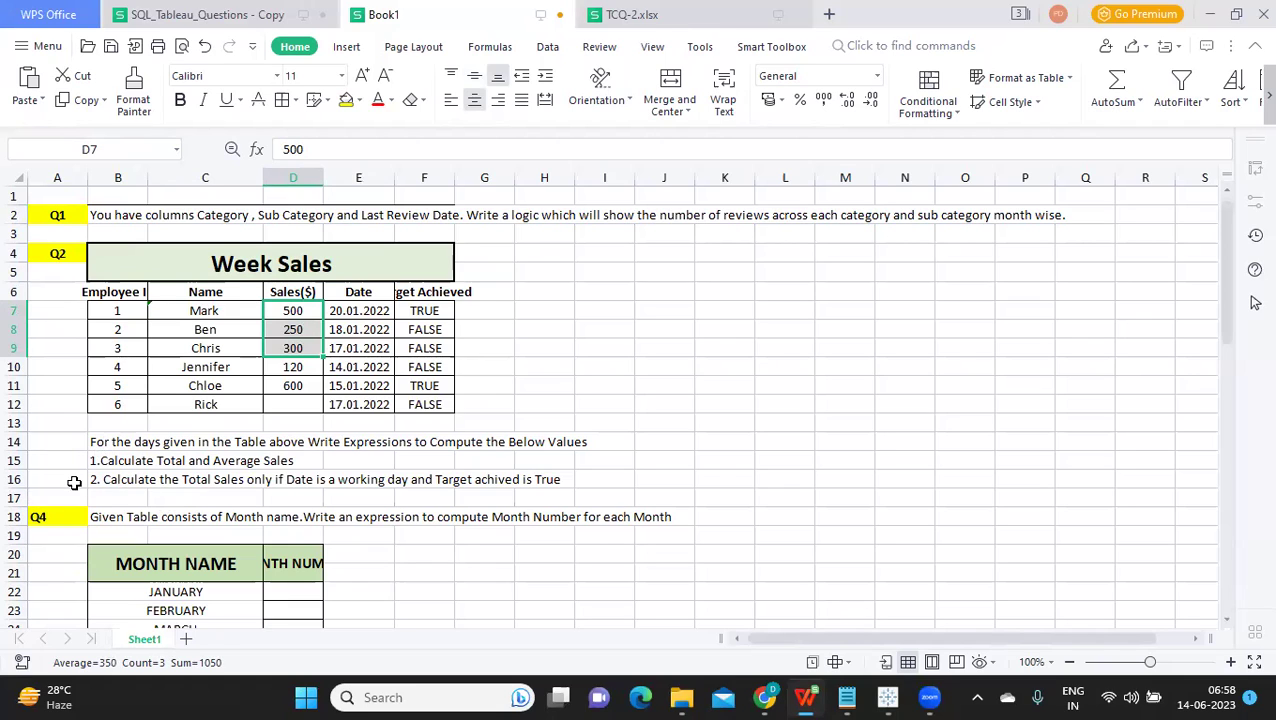
pyautogui.moveTo(95, 482); pyautogui.dragTo(390, 504)
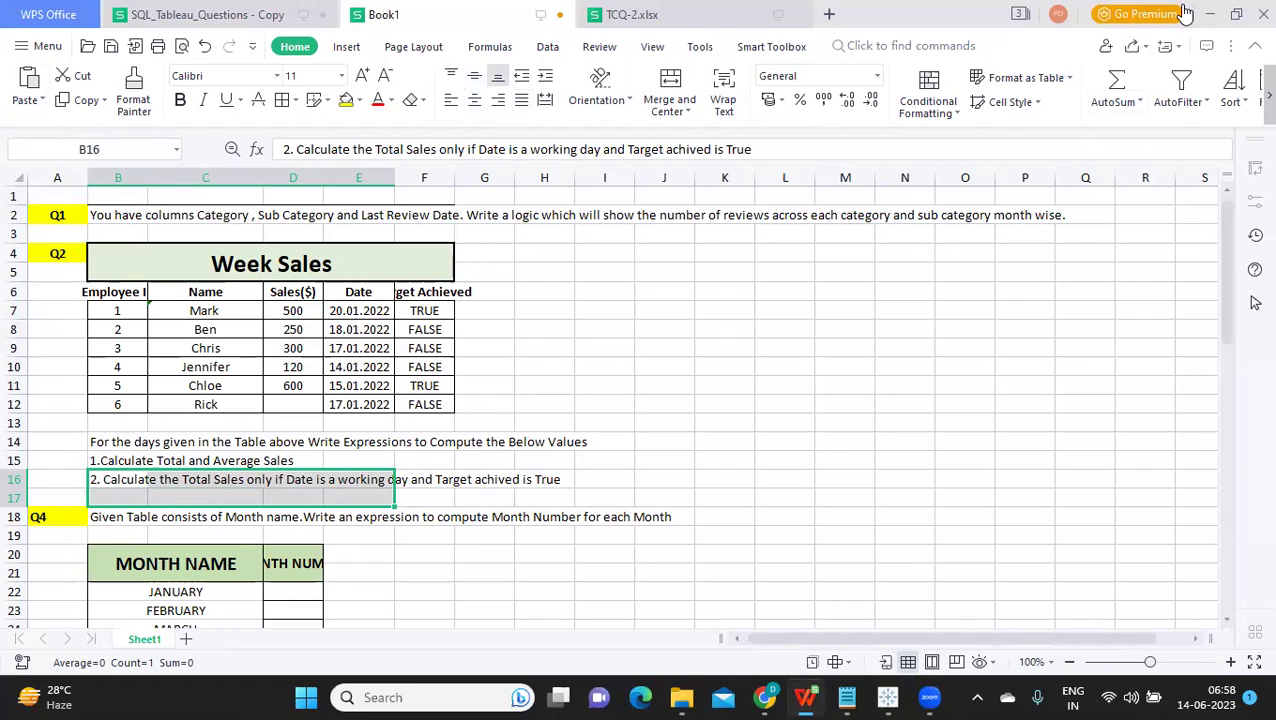
# Switch to Tableau, add a new worksheet and connect to sheet 2 of the Excel file TCQ-2 in the Tableau Youtube Training folder.
pyautogui.click(888, 698)
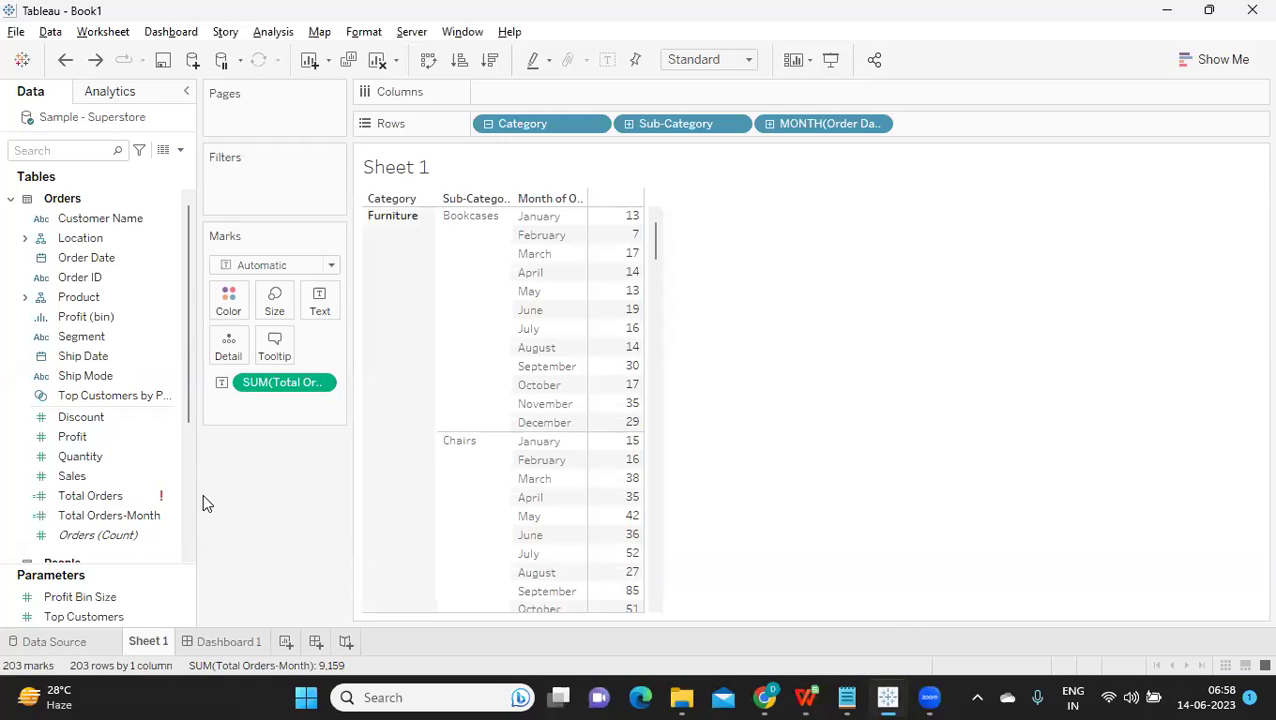
pyautogui.click(284, 642)
pyautogui.click(191, 59)
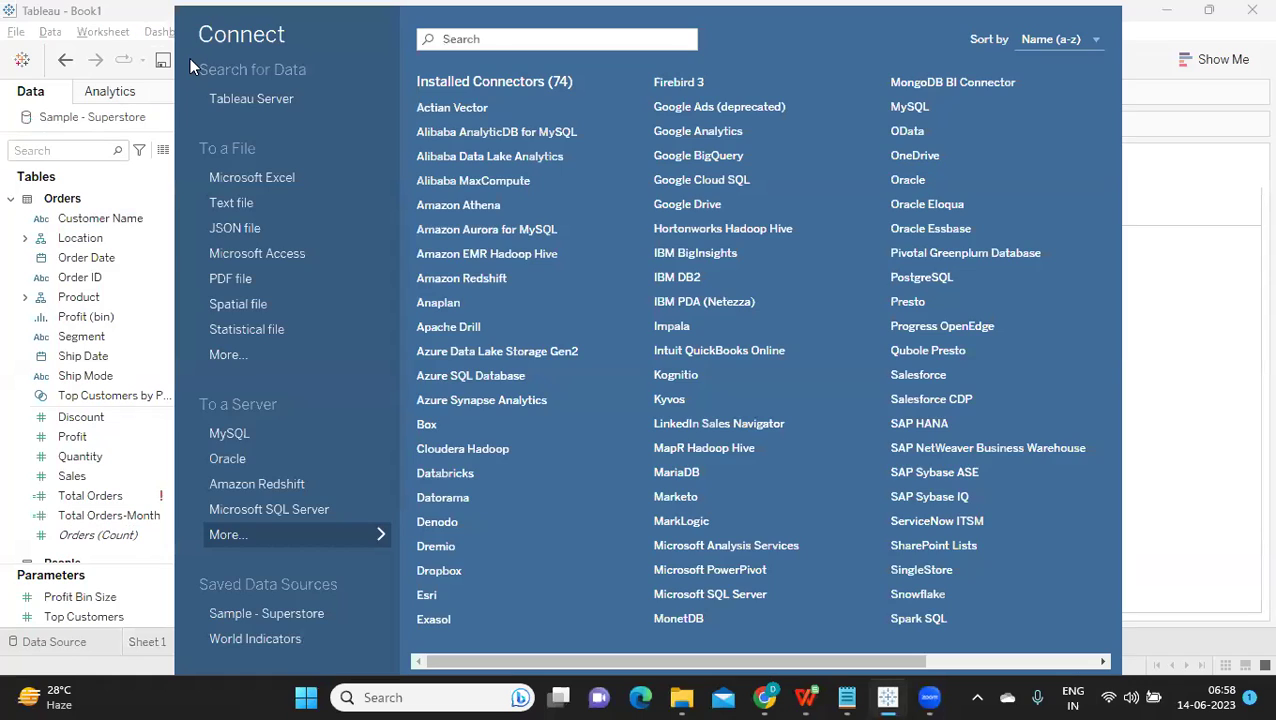
pyautogui.click(279, 176)
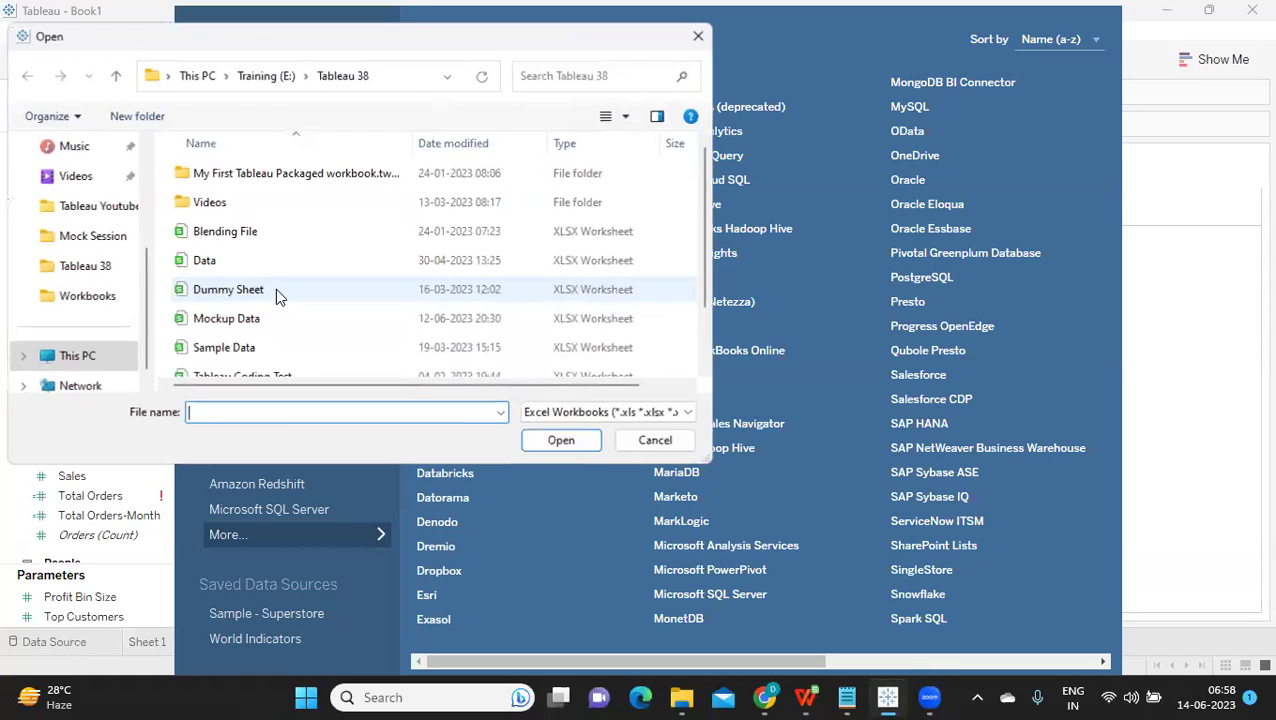
pyautogui.click(268, 80)
pyautogui.scroll(-2, 290, 322)
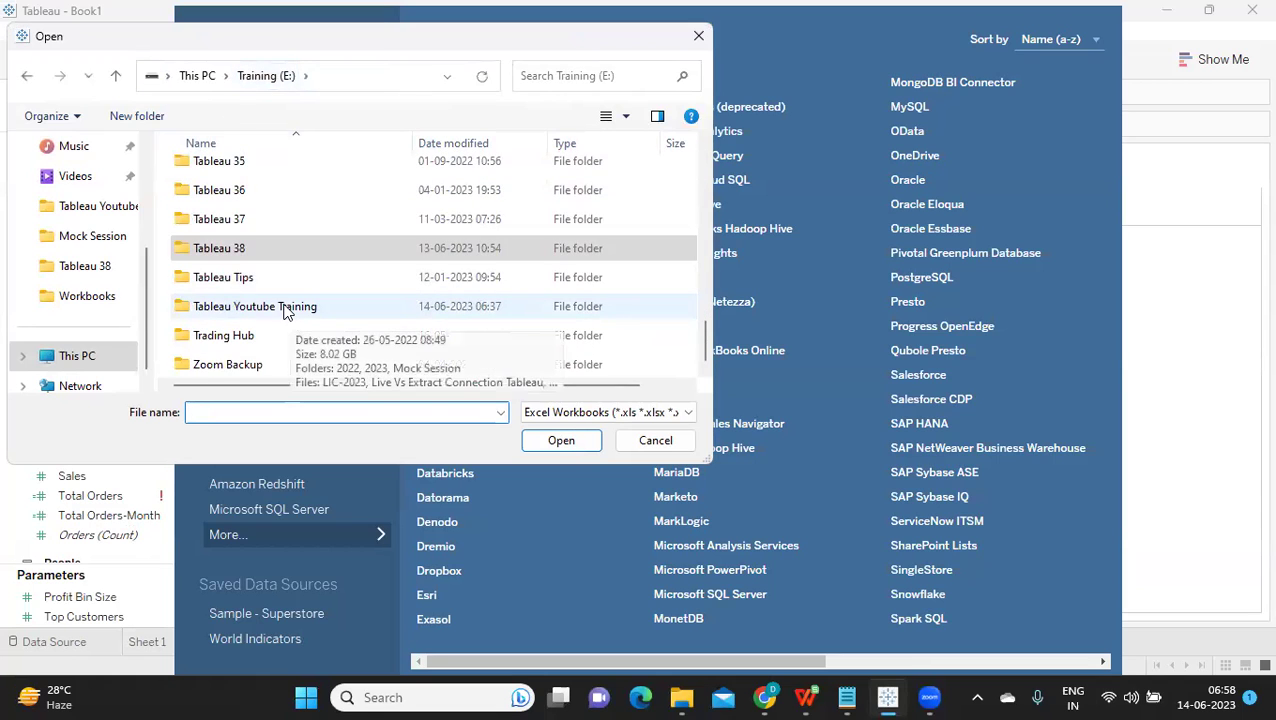
pyautogui.click(285, 310)
pyautogui.doubleClick(285, 308)
pyautogui.click(212, 176)
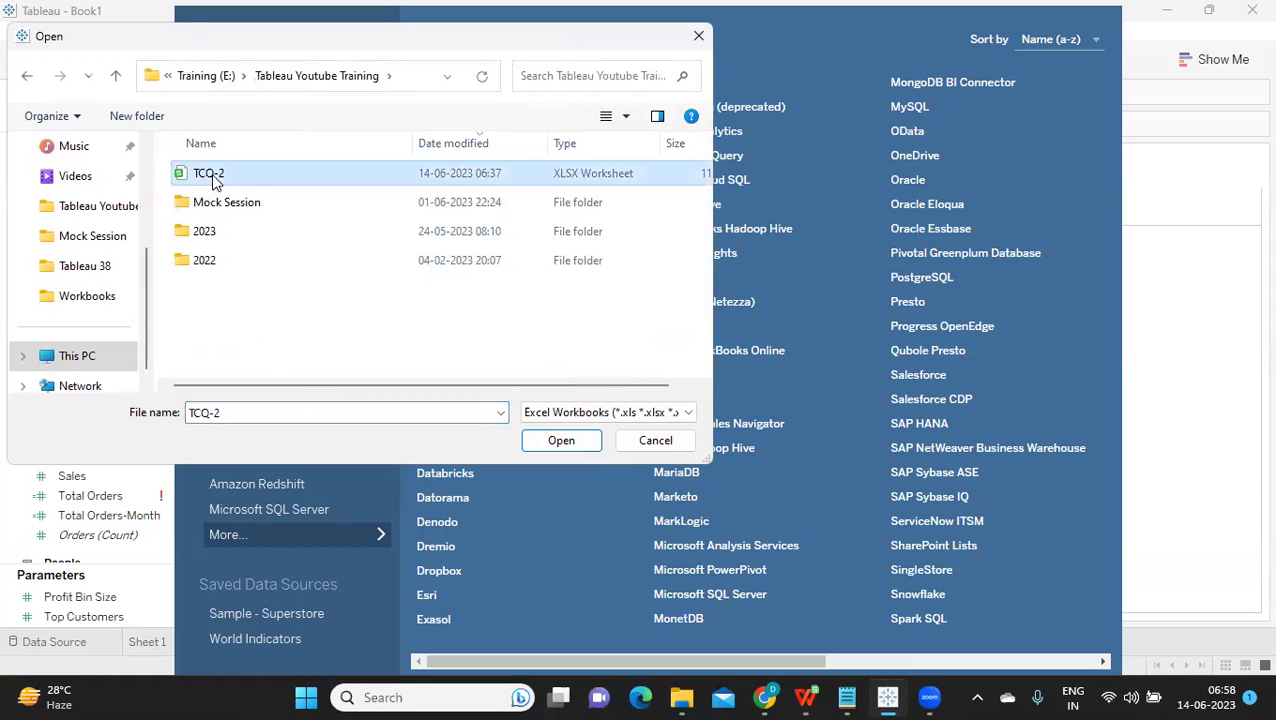
pyautogui.click(556, 442)
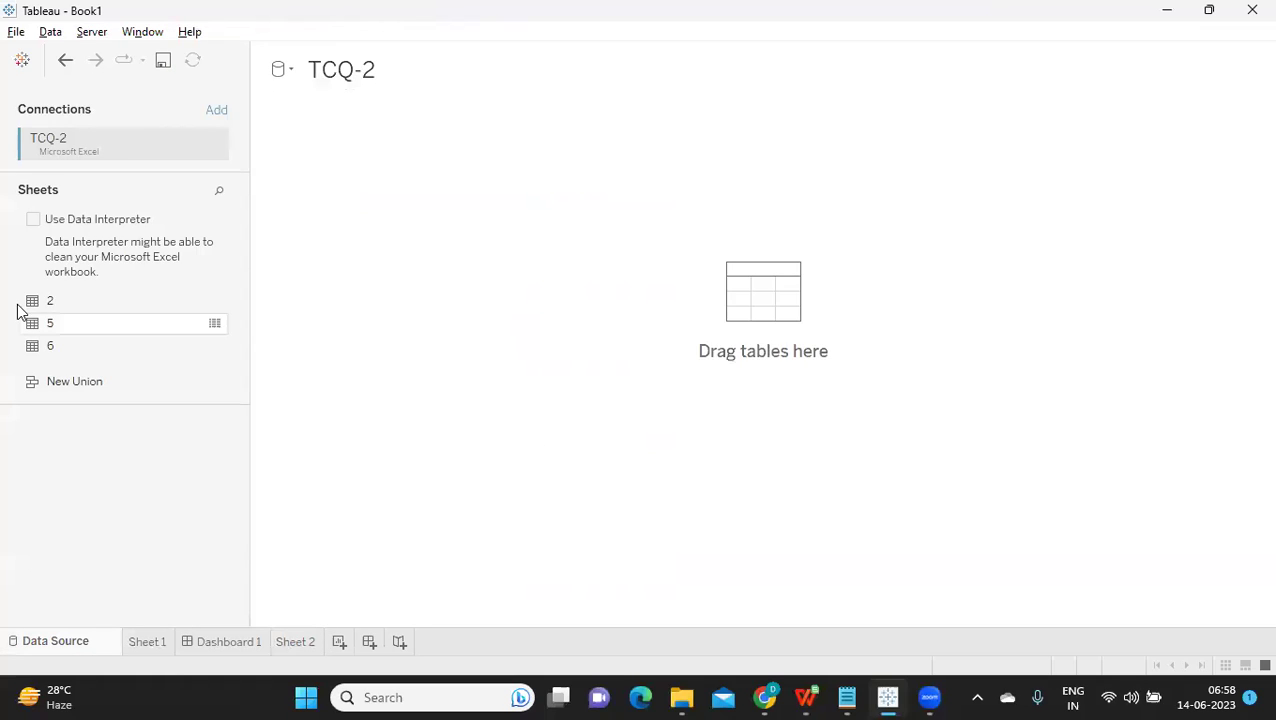
pyautogui.moveTo(54, 312); pyautogui.dragTo(450, 277)
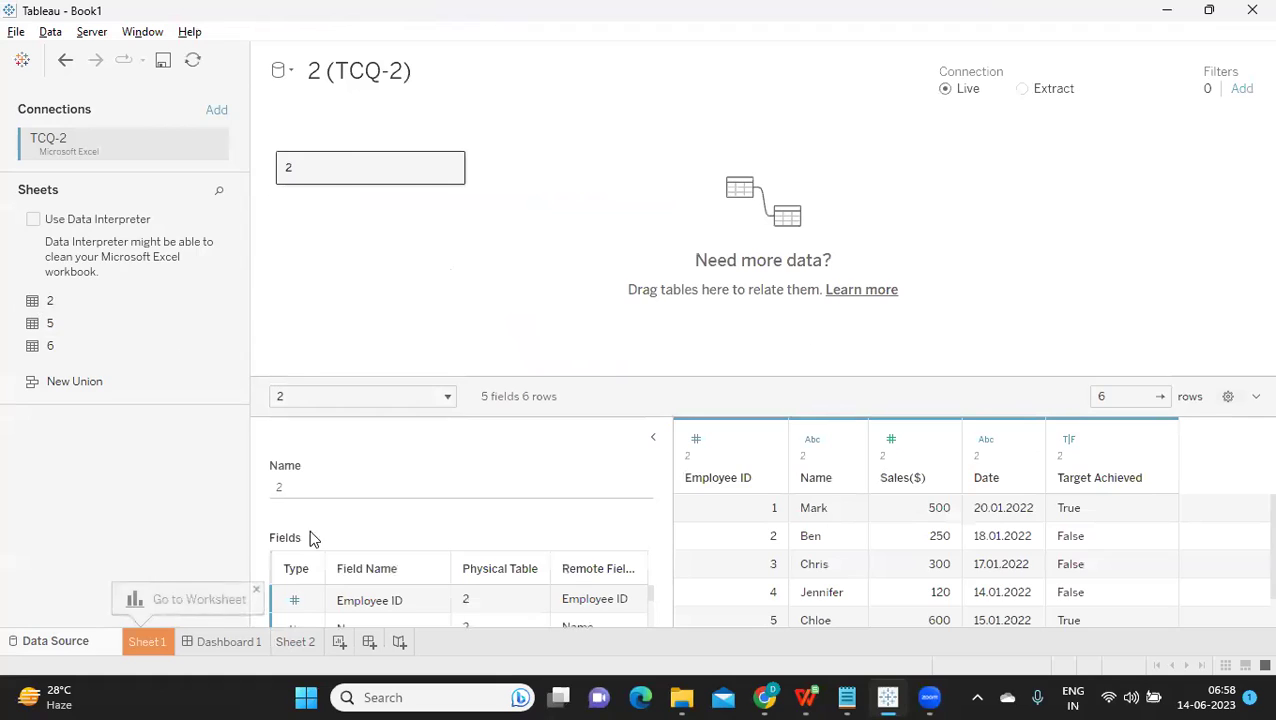
# On Sheet 2, list Name, Employee ID, Target Achieved and Date as row fields in that order.
pyautogui.click(298, 642)
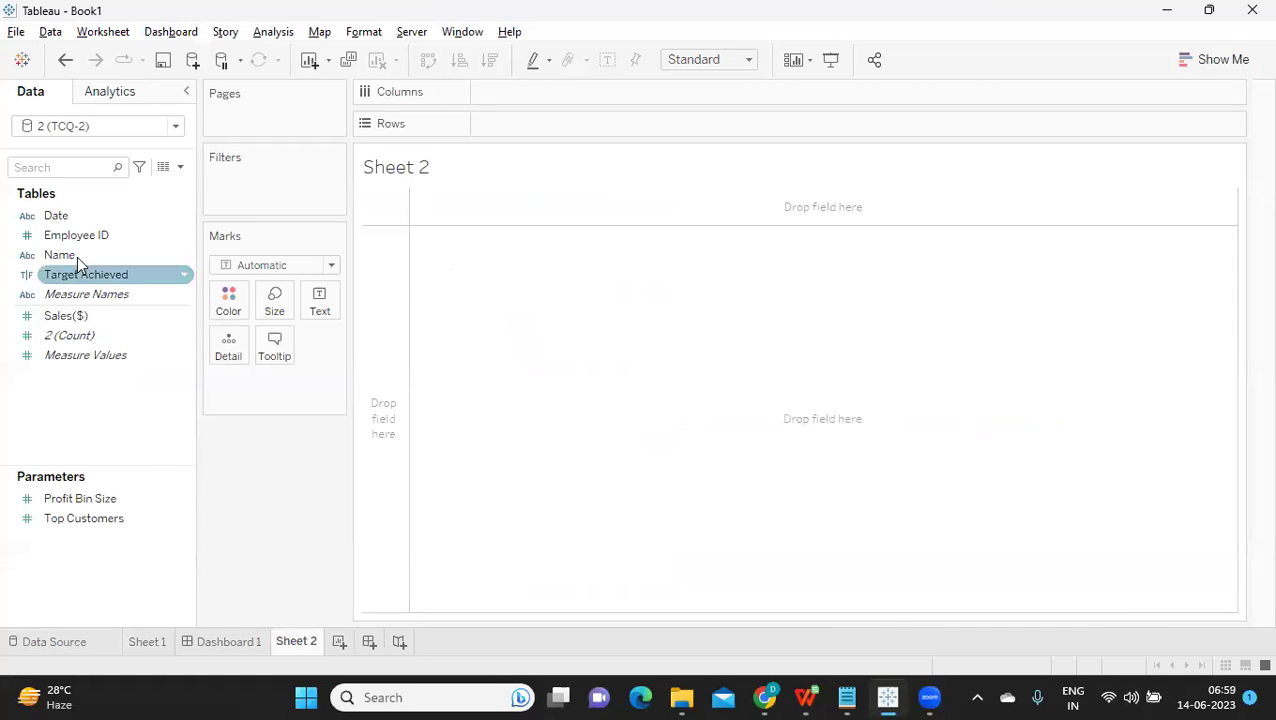
pyautogui.moveTo(62, 255); pyautogui.dragTo(645, 123)
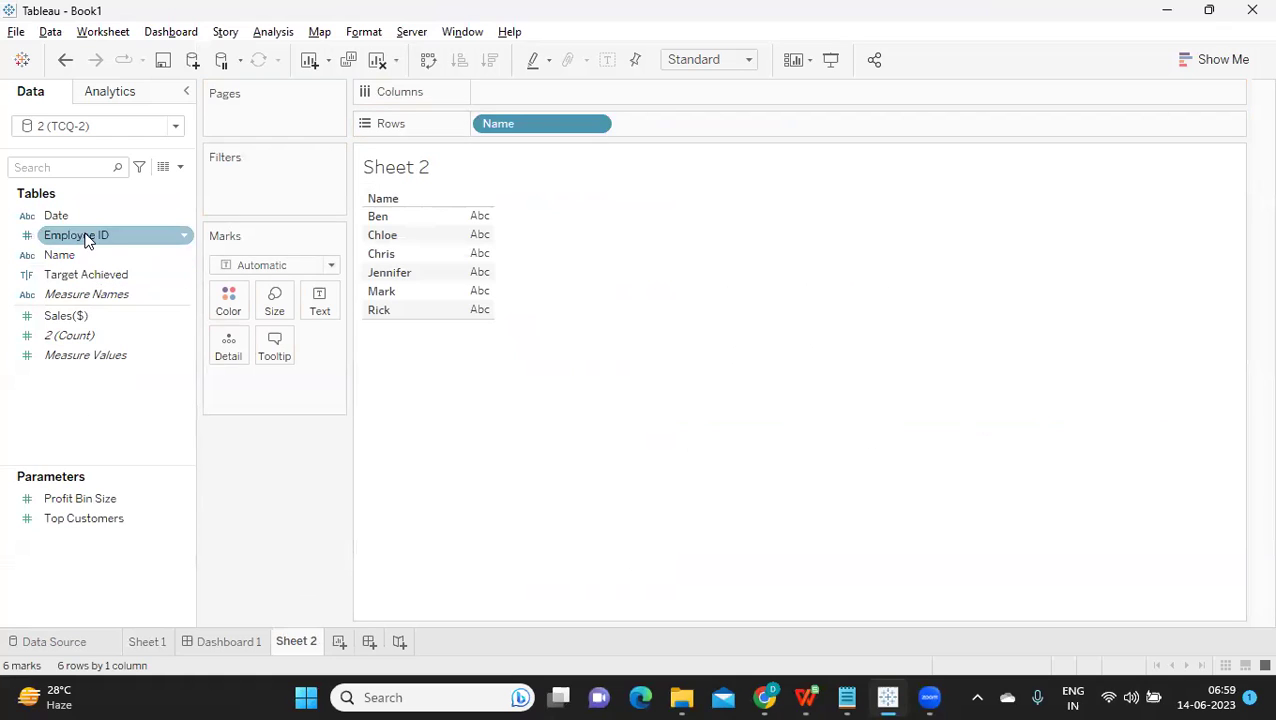
pyautogui.moveTo(85, 237); pyautogui.dragTo(703, 131)
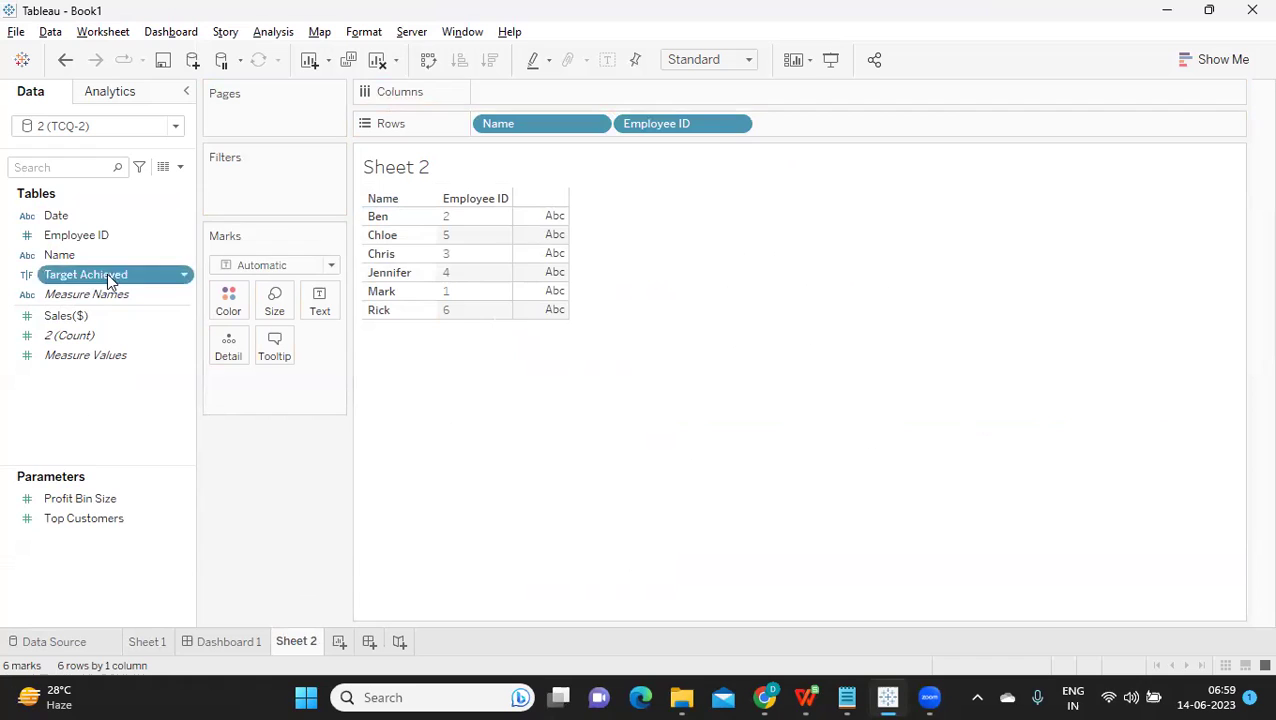
pyautogui.moveTo(74, 274); pyautogui.dragTo(821, 131)
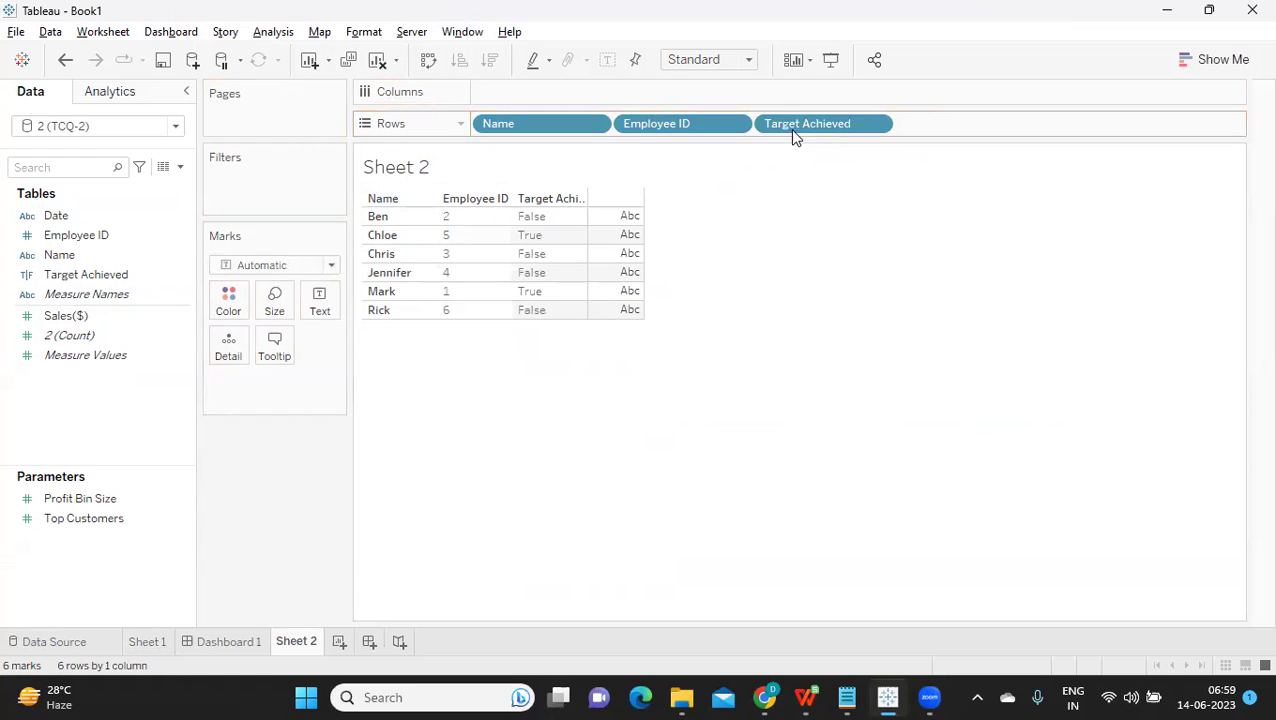
pyautogui.moveTo(90, 218); pyautogui.dragTo(962, 136)
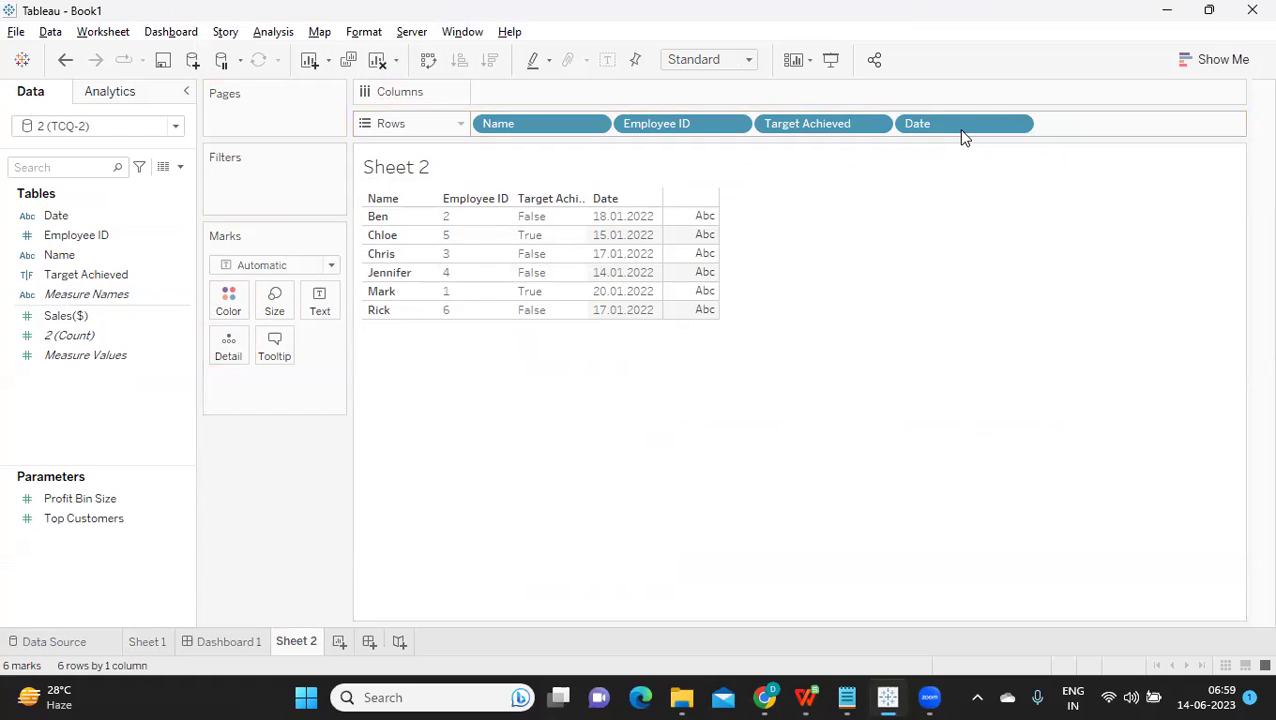
# Switch to the Book1 workbook in WPS Office and reread the first Q2 task about total and average sales.
pyautogui.moveTo(805, 697)
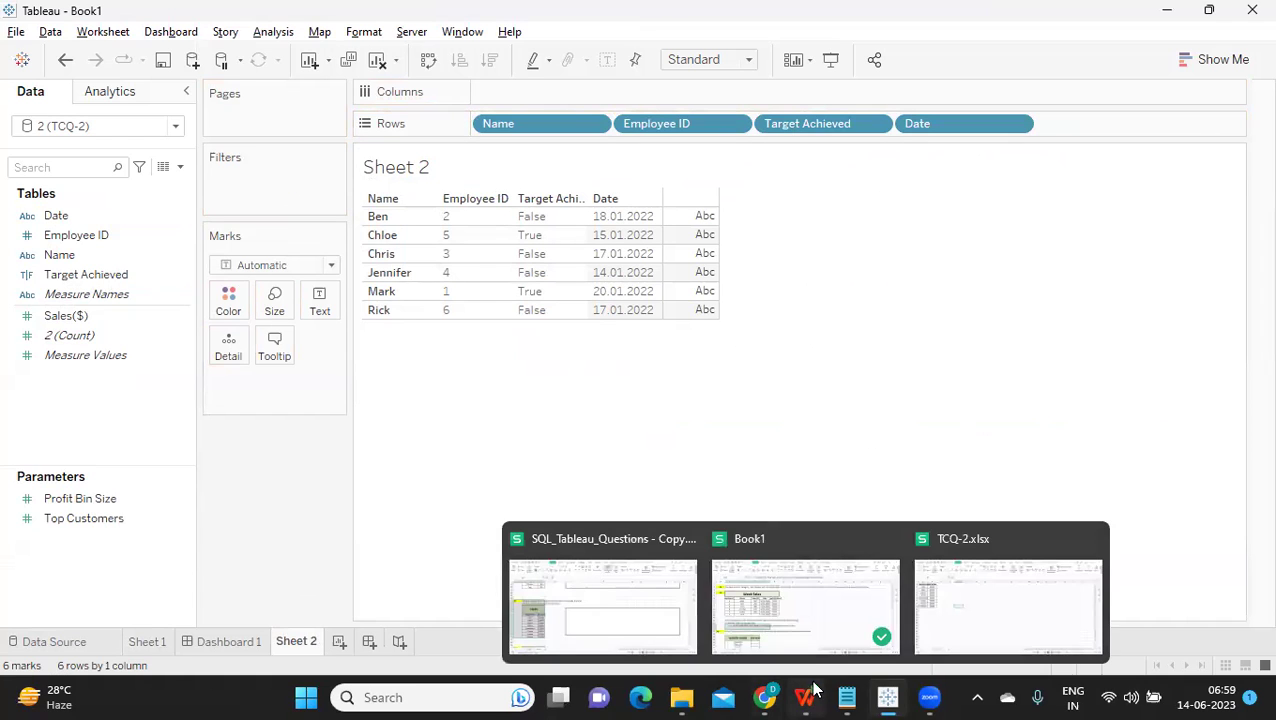
pyautogui.click(794, 637)
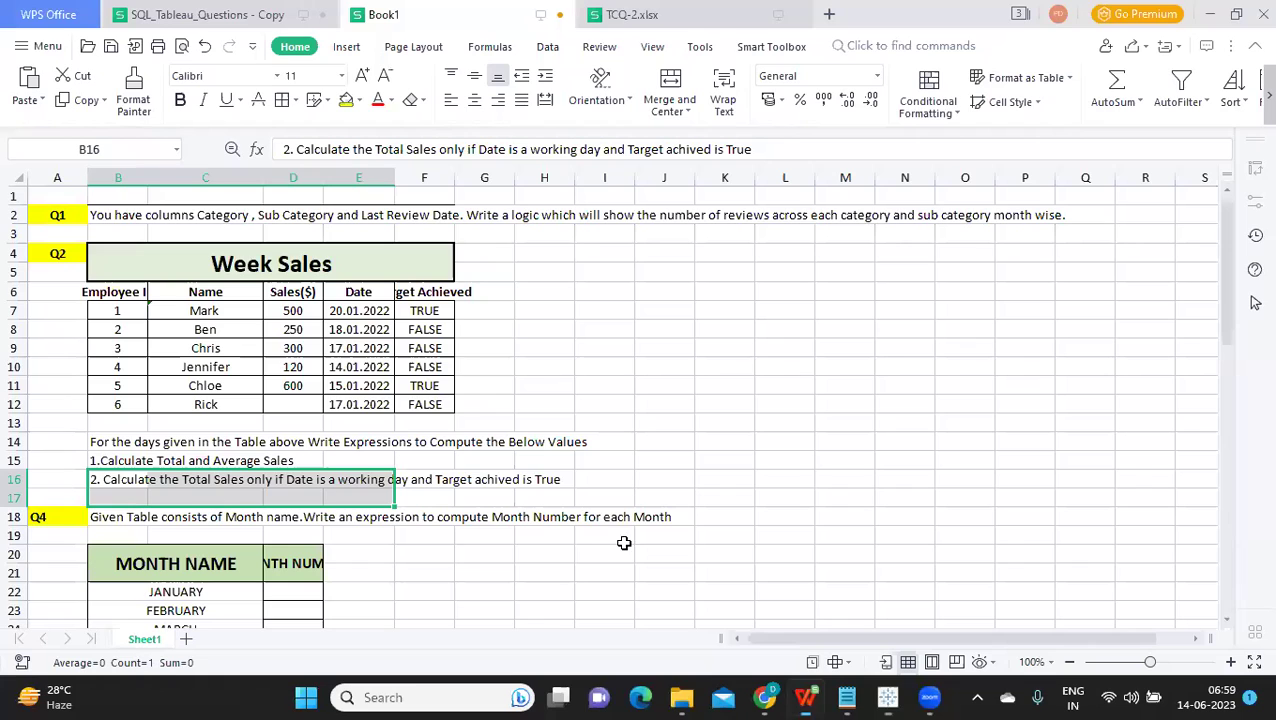
pyautogui.click(168, 460)
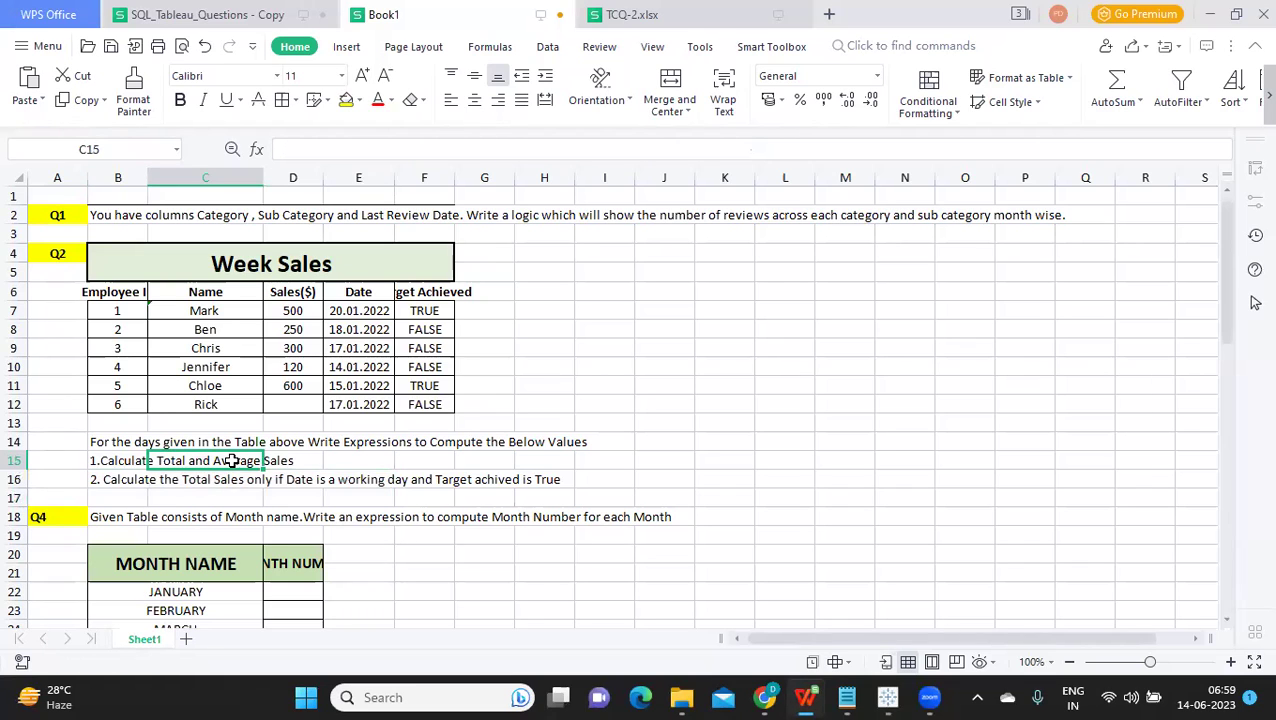
# Switch back to Tableau and add Sales($) to the rows after Date.
pyautogui.hotkey('alt', 'Tab')
pyautogui.click(45, 318)
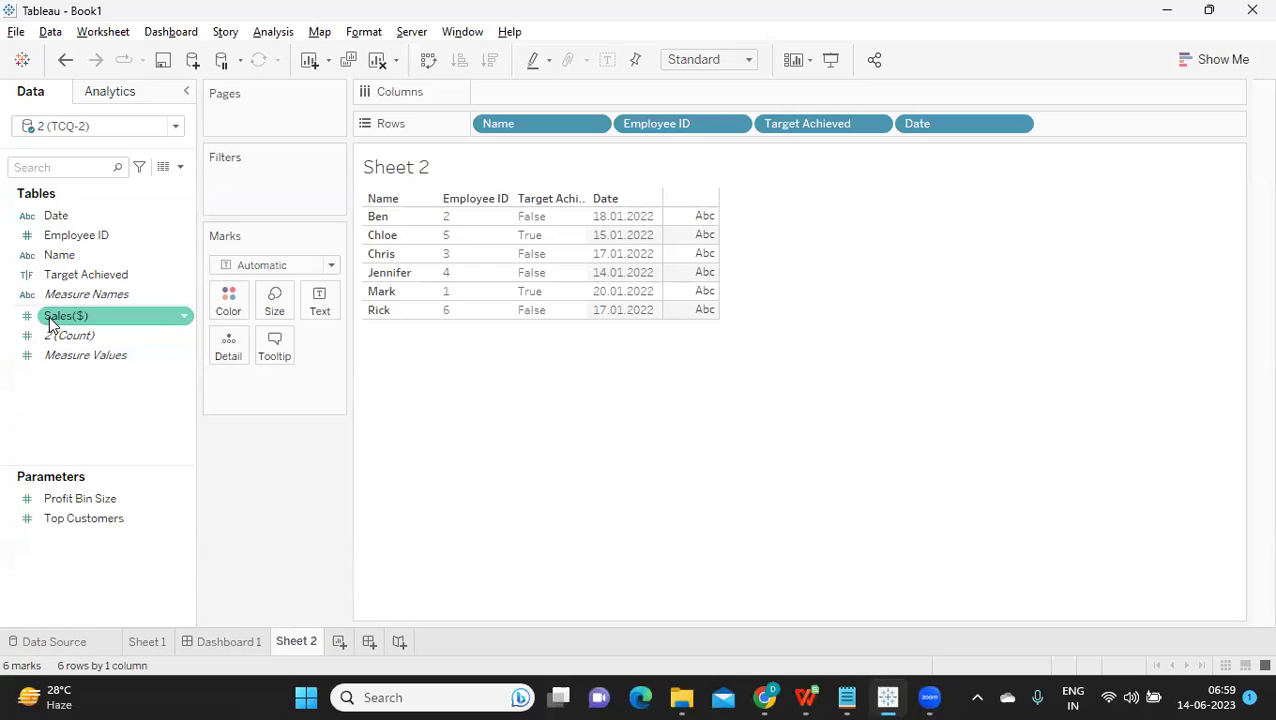
pyautogui.moveTo(49, 316); pyautogui.dragTo(1080, 135)
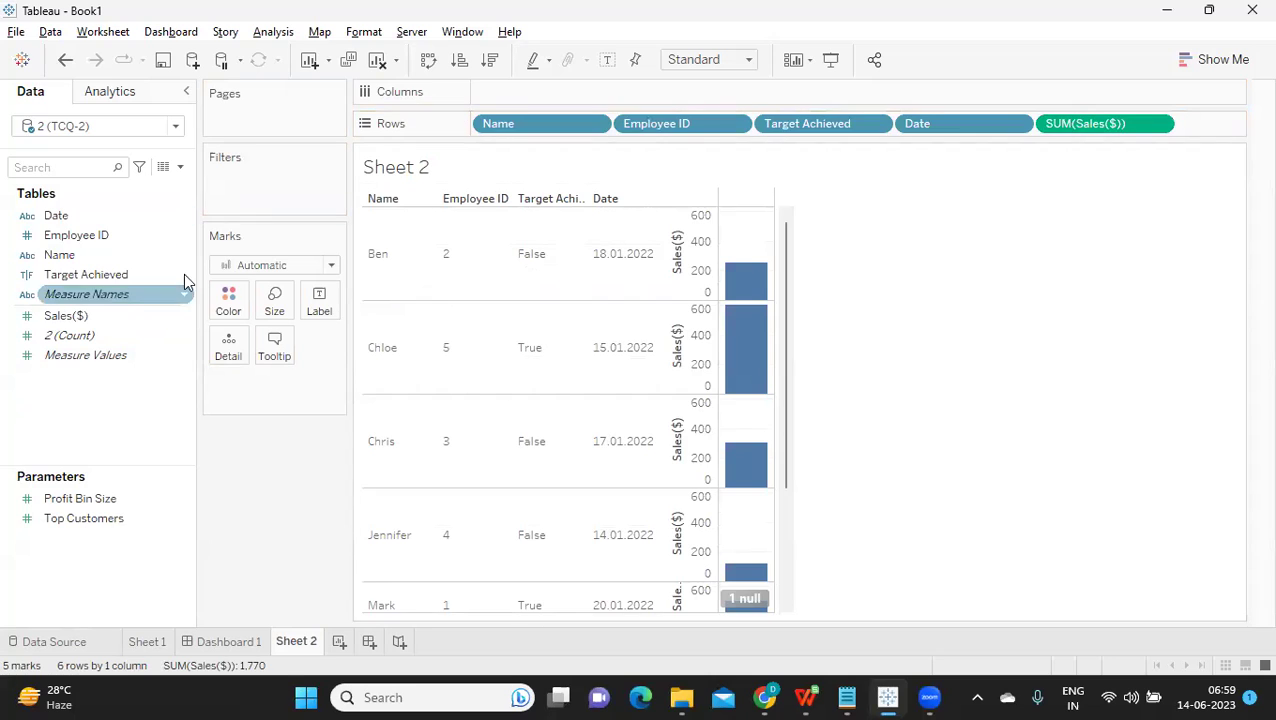
pyautogui.moveTo(725, 332)
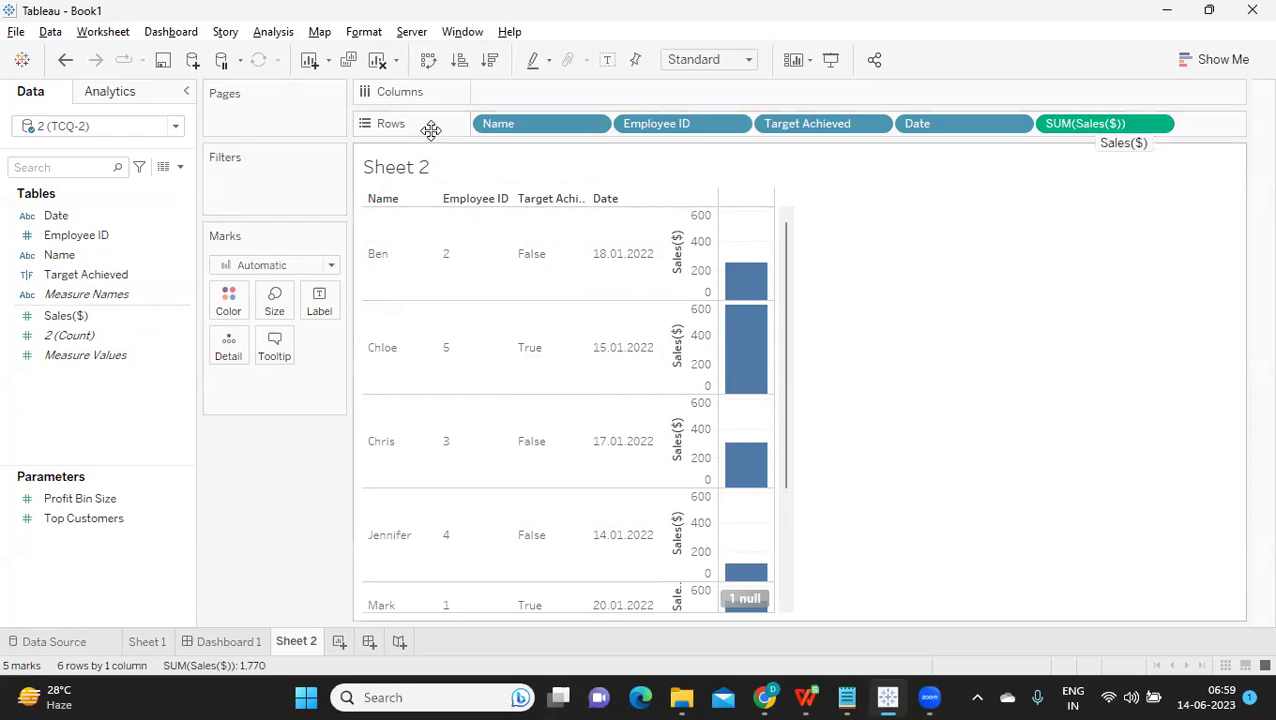
# Remove Name, Employee ID, Target Achieved and Date from the rows and check the overall total of Sales($).
pyautogui.moveTo(580, 123); pyautogui.dragTo(755, 213)
pyautogui.moveTo(521, 125); pyautogui.dragTo(757, 237)
pyautogui.moveTo(531, 126); pyautogui.dragTo(555, 290)
pyautogui.moveTo(474, 238)
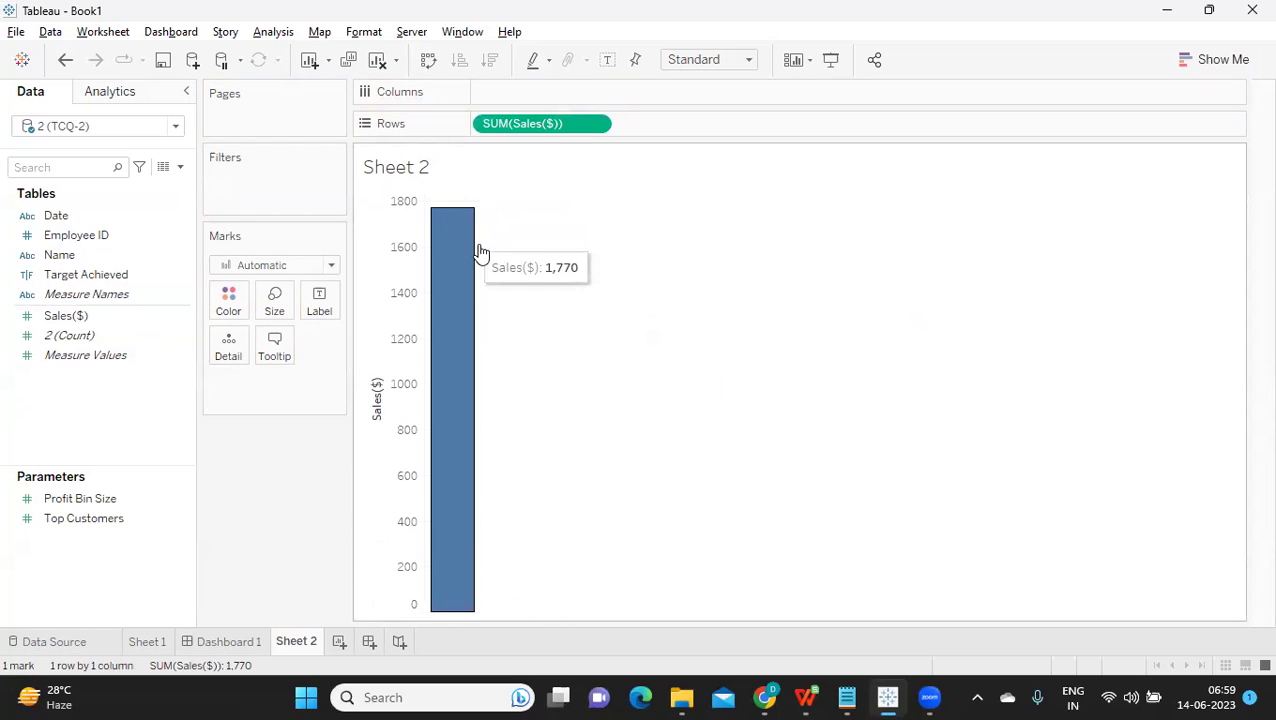
# Change the Sales($) aggregation to Average, check the value, and clear the field from the rows.
pyautogui.click(595, 124)
pyautogui.moveTo(587, 314)
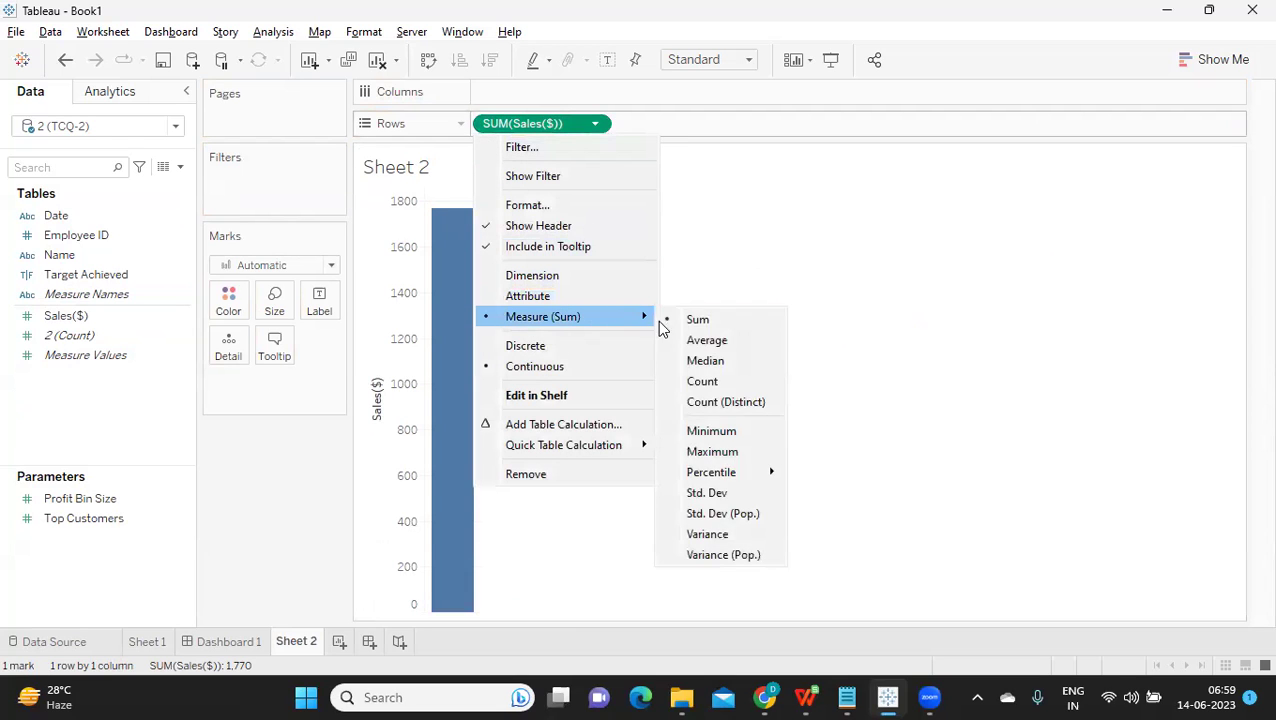
pyautogui.click(706, 340)
pyautogui.moveTo(458, 226)
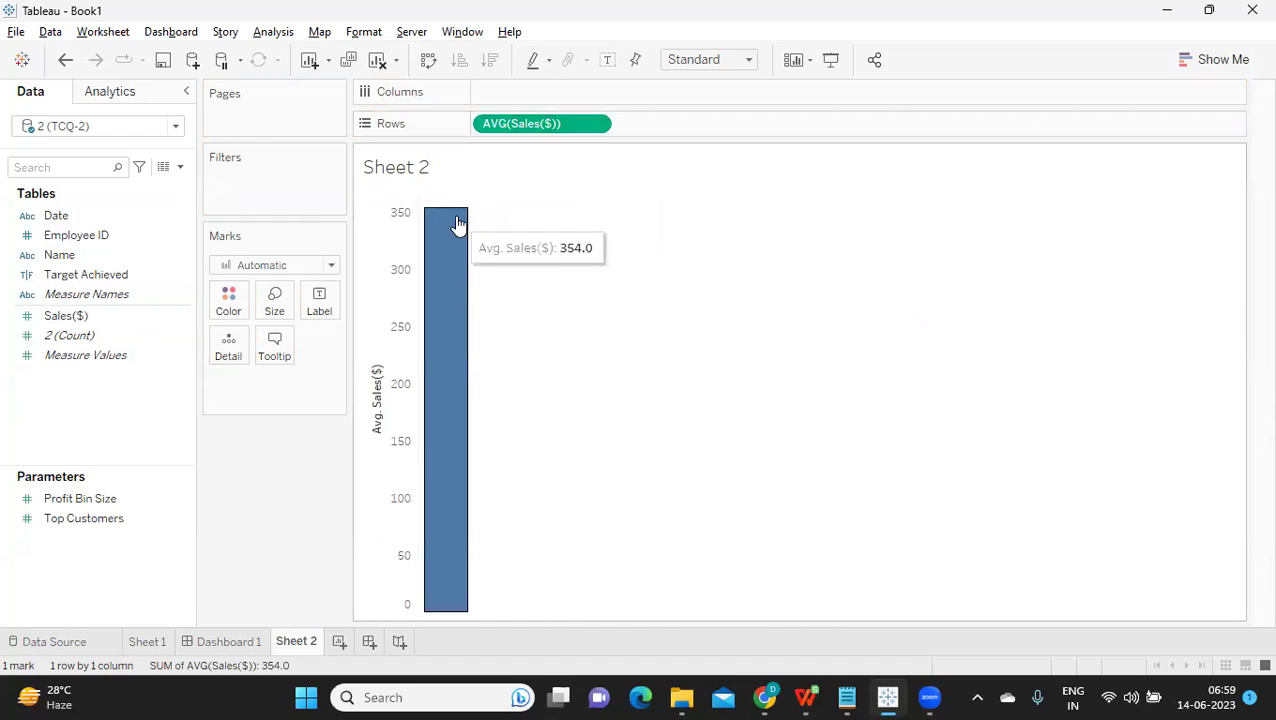
pyautogui.moveTo(513, 127); pyautogui.dragTo(470, 277)
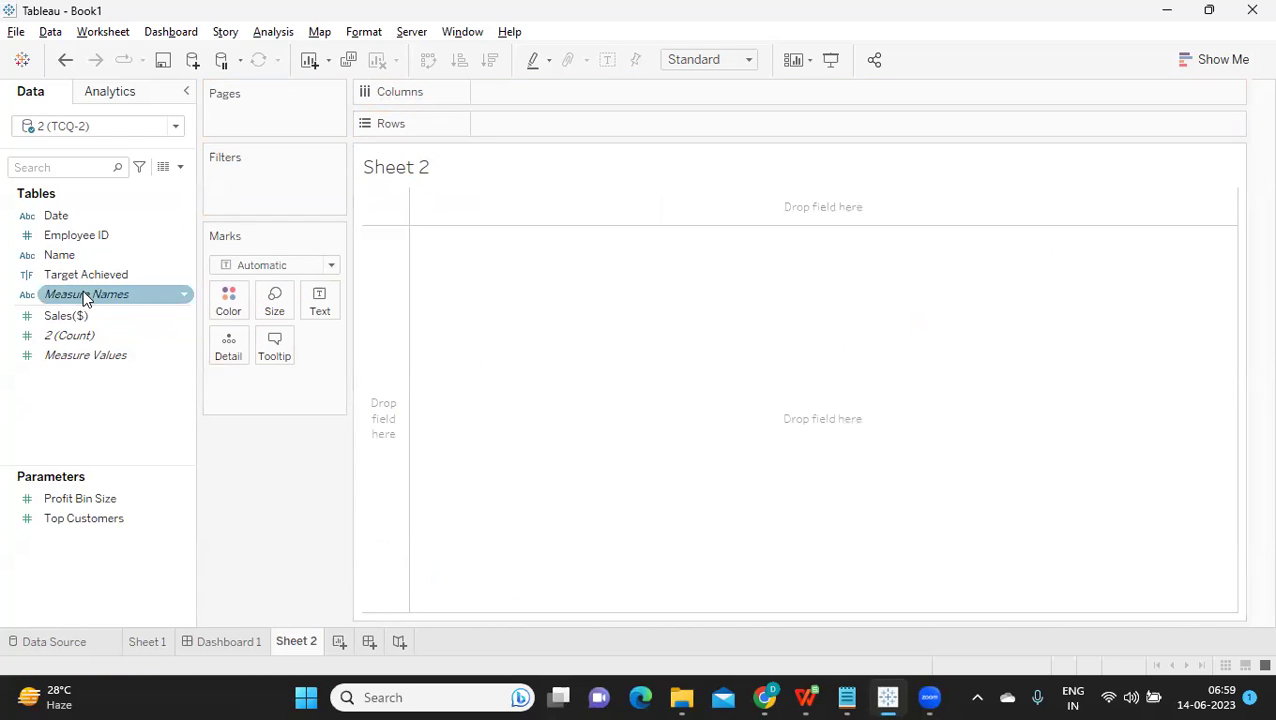
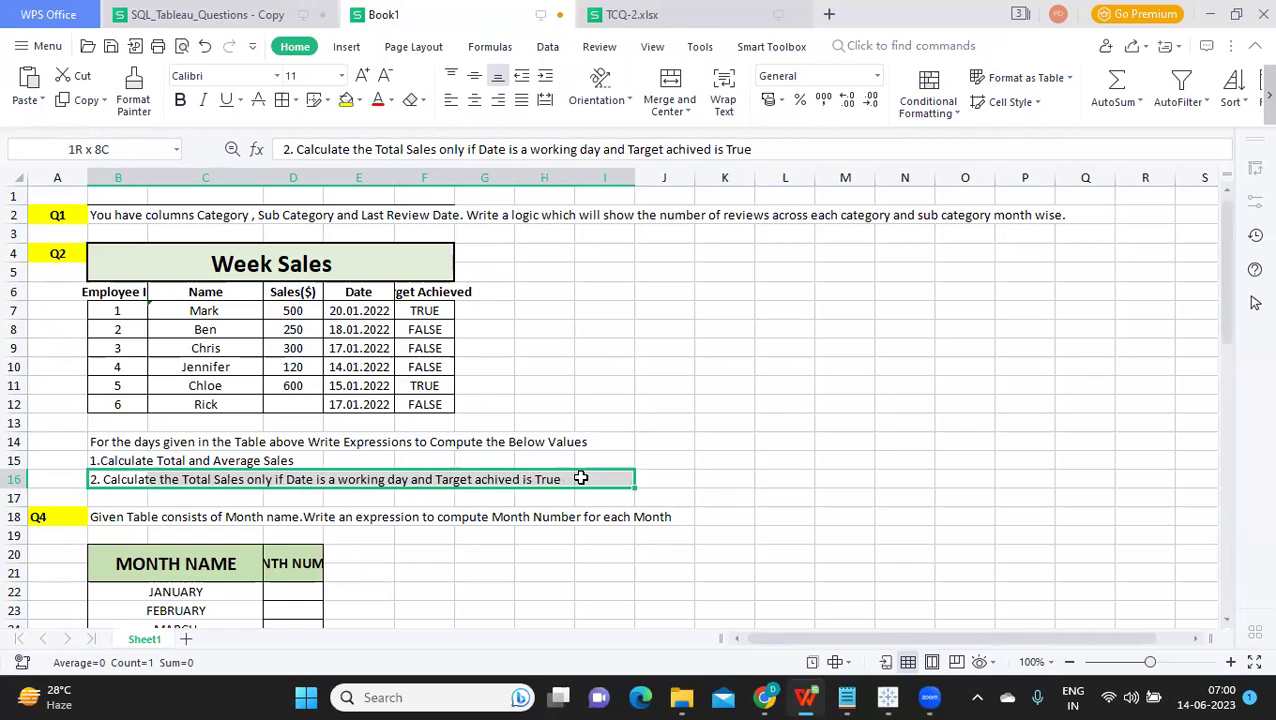
# Switch back to Tableau and write the new calculation as IF [Target Achieved] = 'True' THEN [Sales($)] END.
pyautogui.hotkey('alt', 'Tab')
pyautogui.click(662, 380)
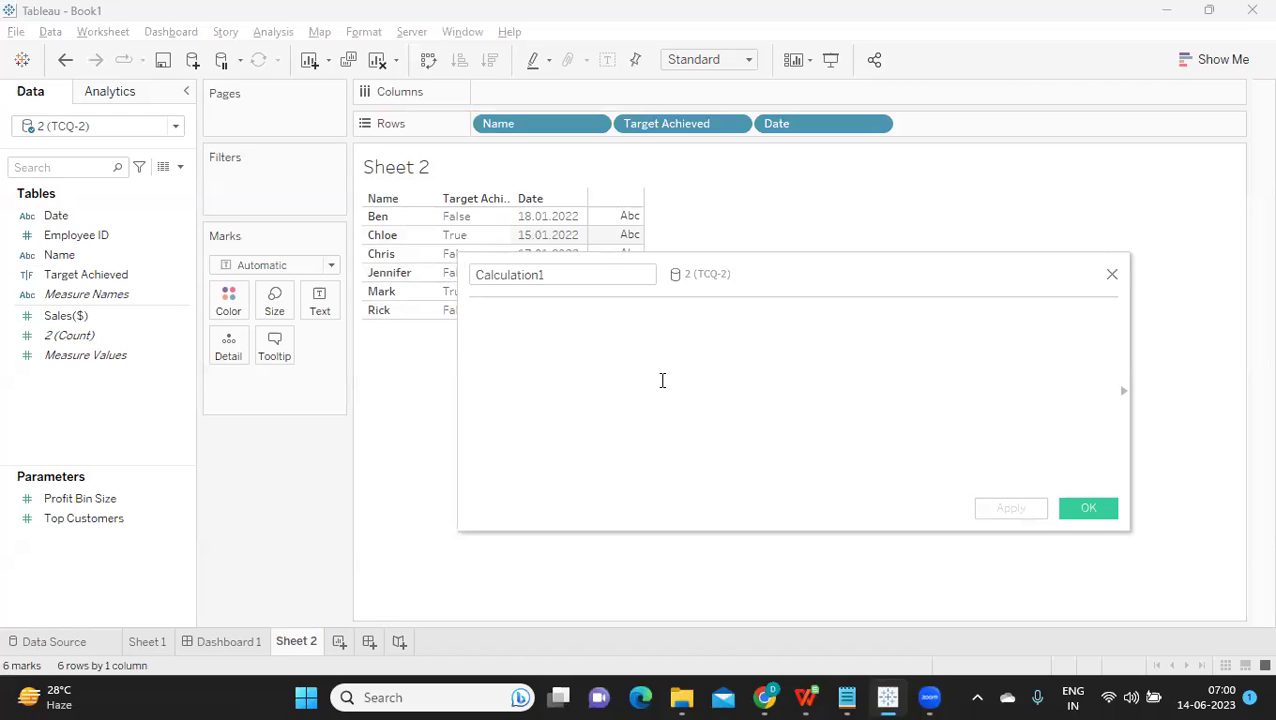
pyautogui.write('IF tar')
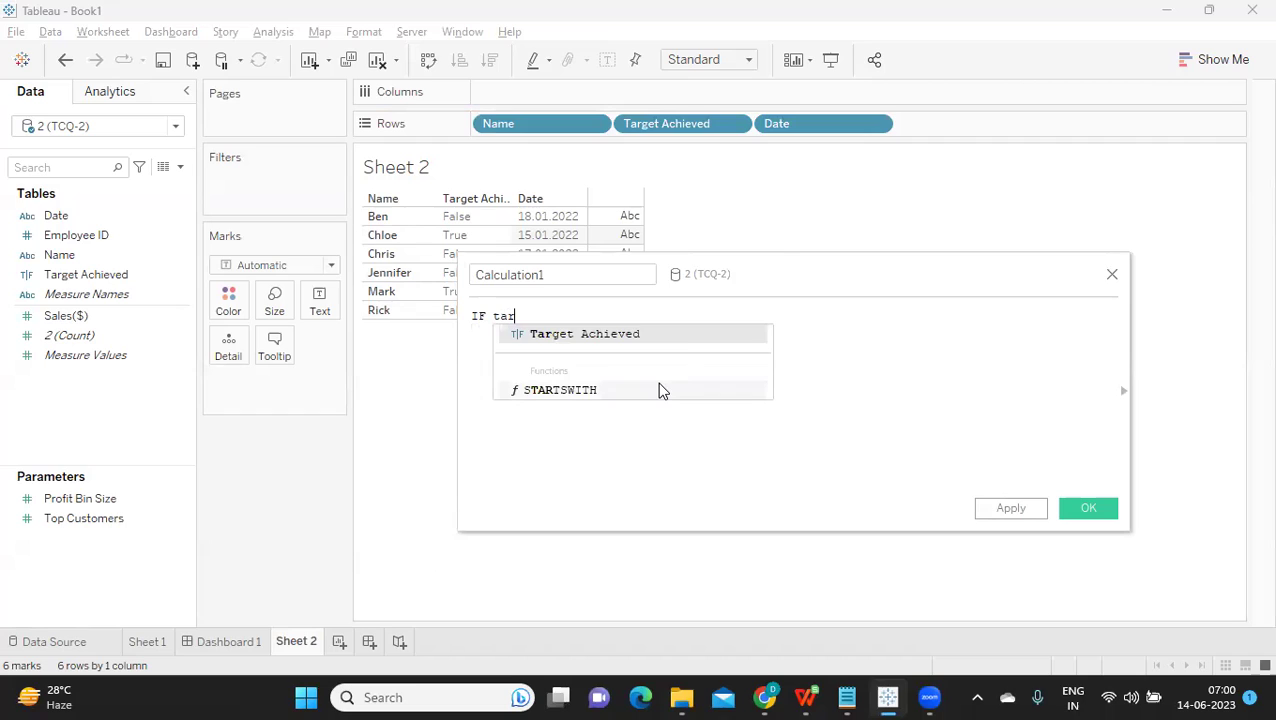
pyautogui.press('Return')
pyautogui.write("= 'True' THEN")
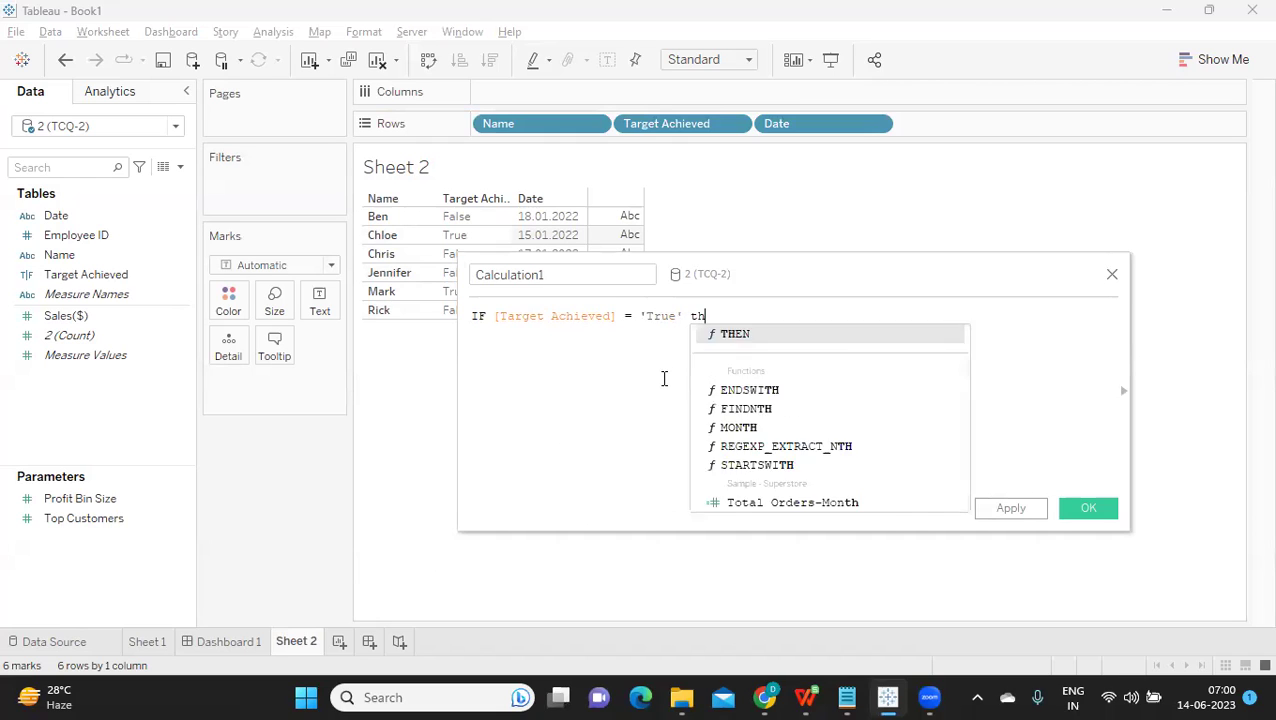
pyautogui.write(' sa')
pyautogui.press('Return')
pyautogui.write('end')
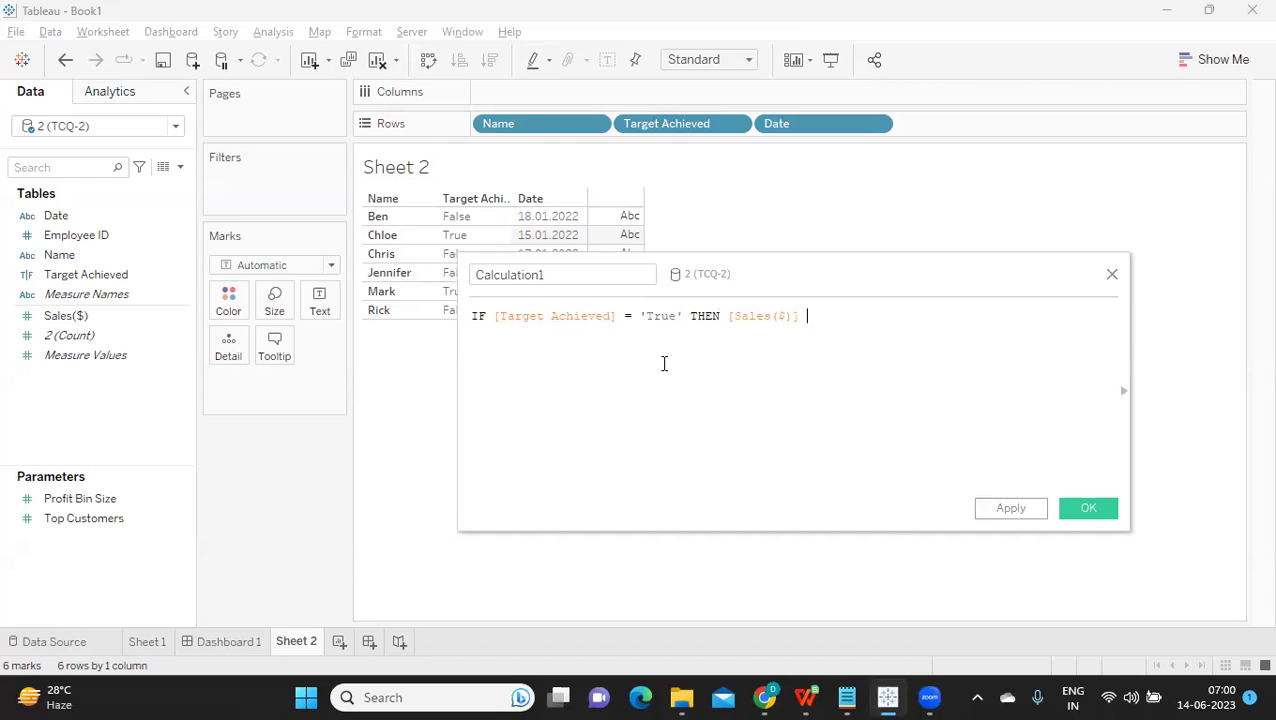
pyautogui.press('Return')
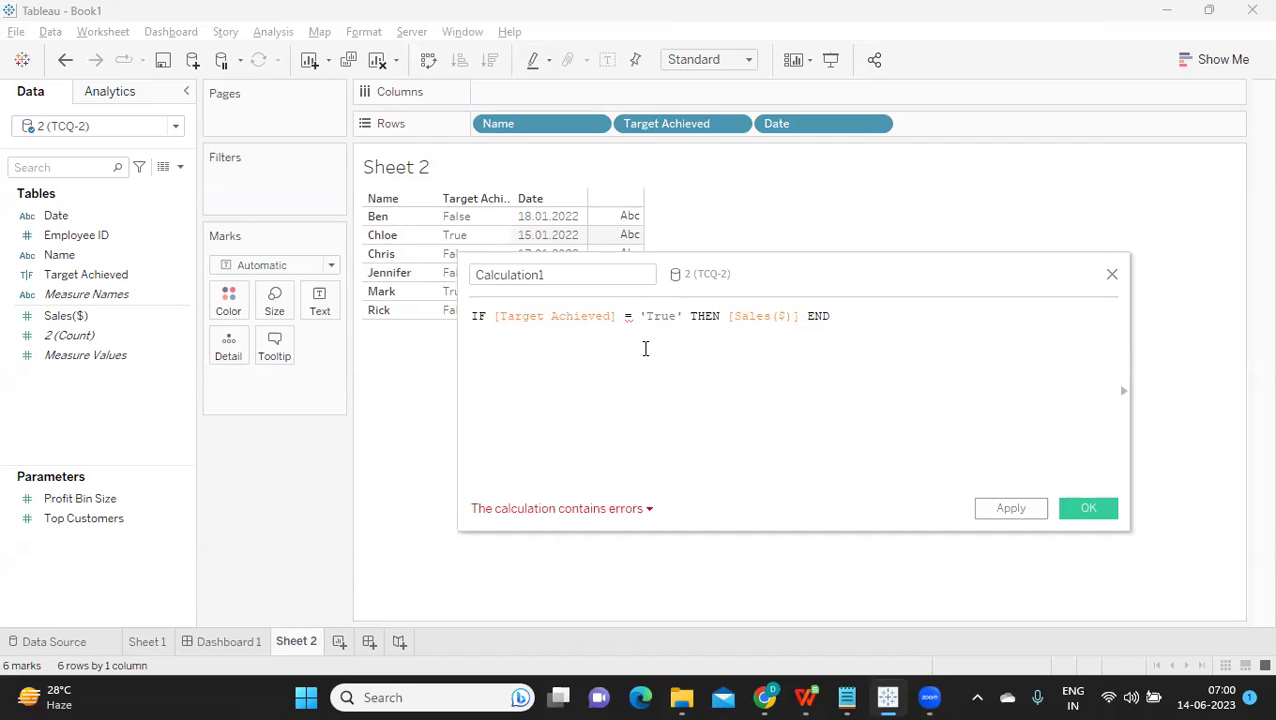
# Check the calculation's error, remove the quotes around True, and apply the formula.
pyautogui.click(592, 509)
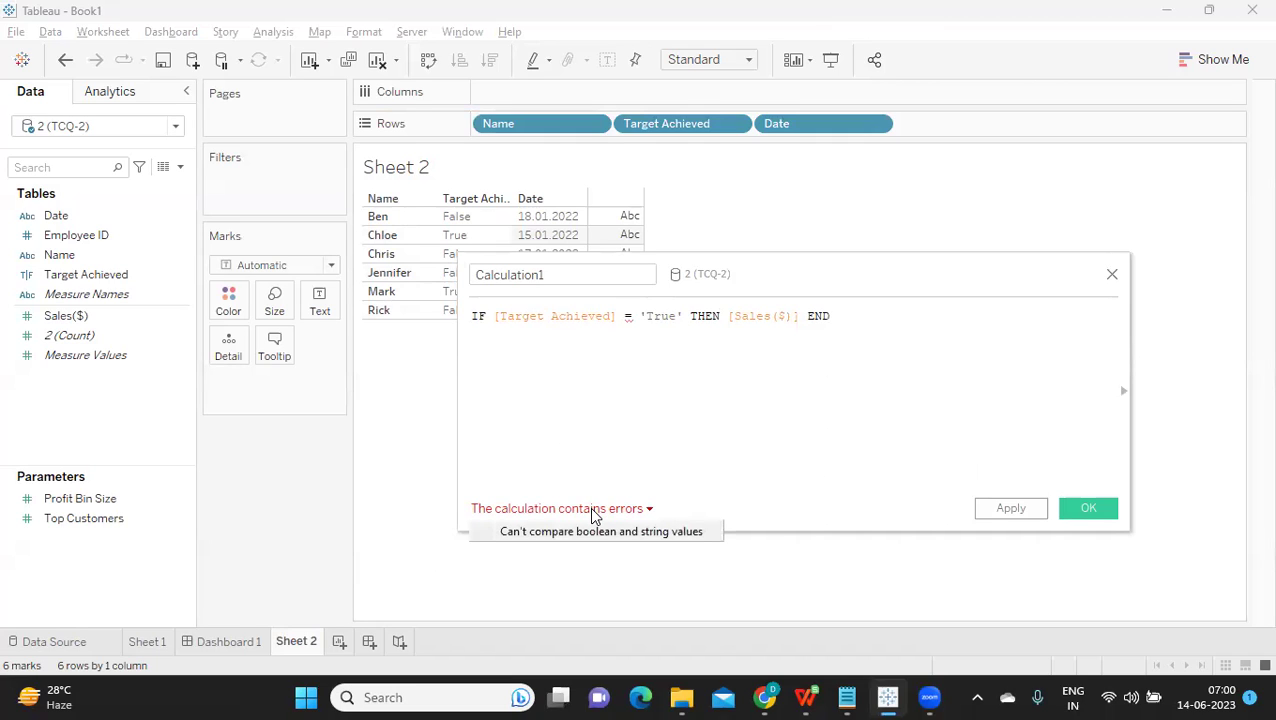
pyautogui.click(645, 327)
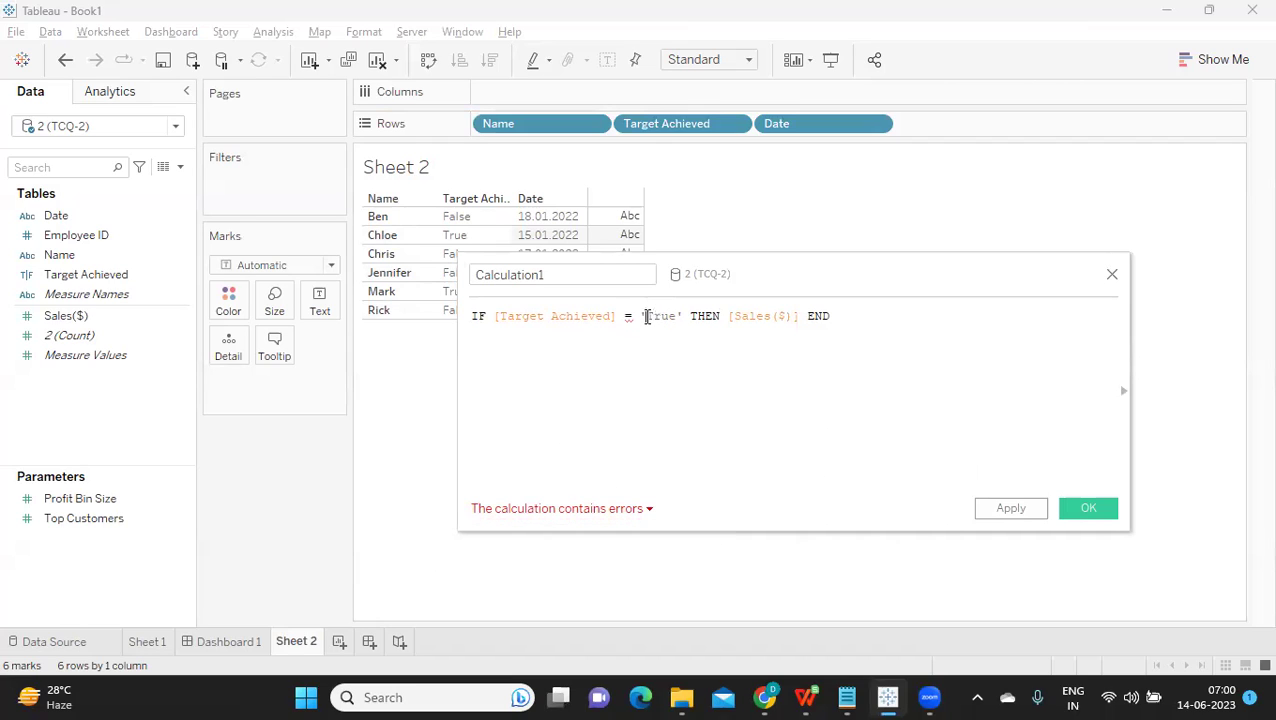
pyautogui.press('BackSpace')
pyautogui.click(675, 316)
pyautogui.press('BackSpace')
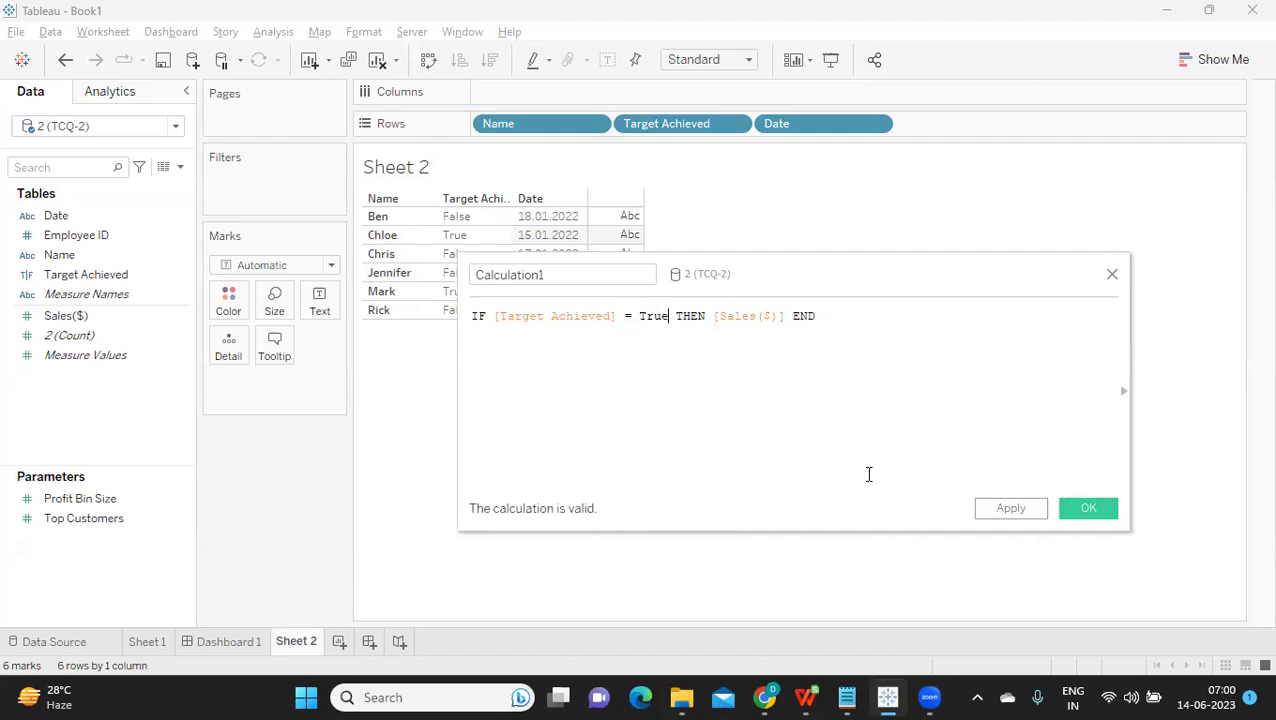
pyautogui.click(1006, 514)
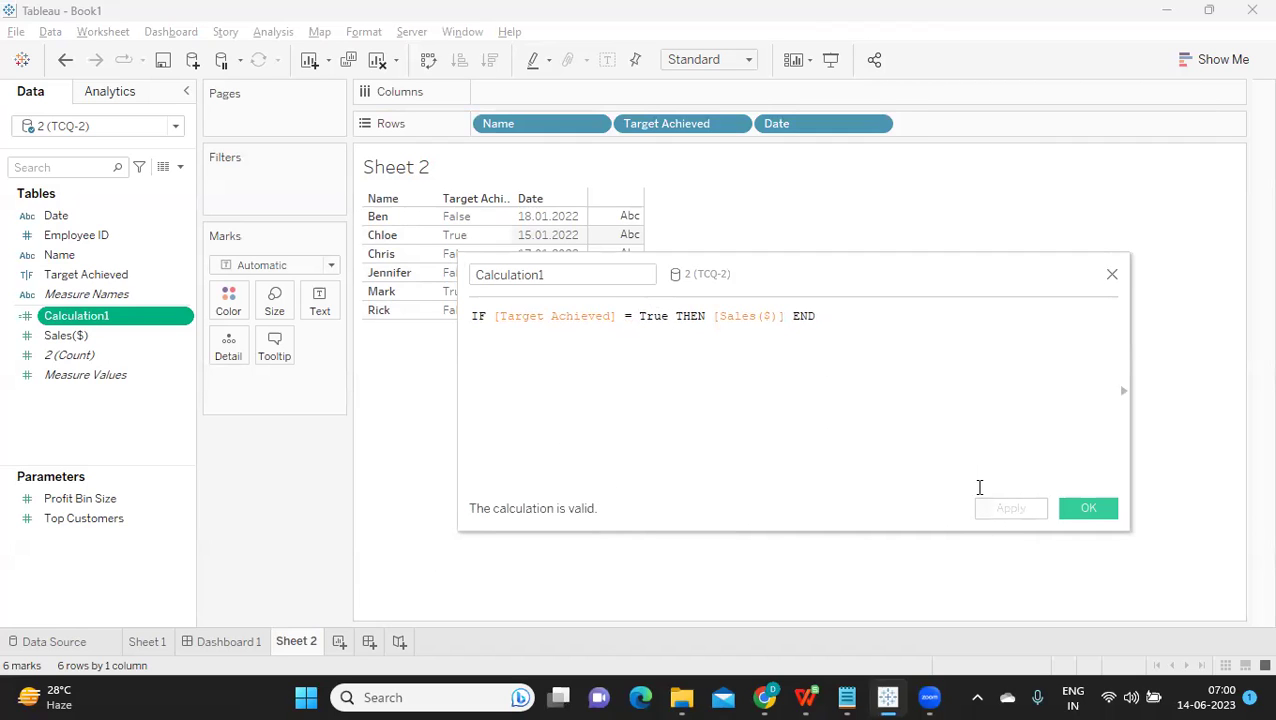
# Rename the calculation as Target Sales, apply it, and show the field as text in the view.
pyautogui.moveTo(908, 271); pyautogui.dragTo(1088, 310)
pyautogui.moveTo(759, 313); pyautogui.dragTo(559, 300)
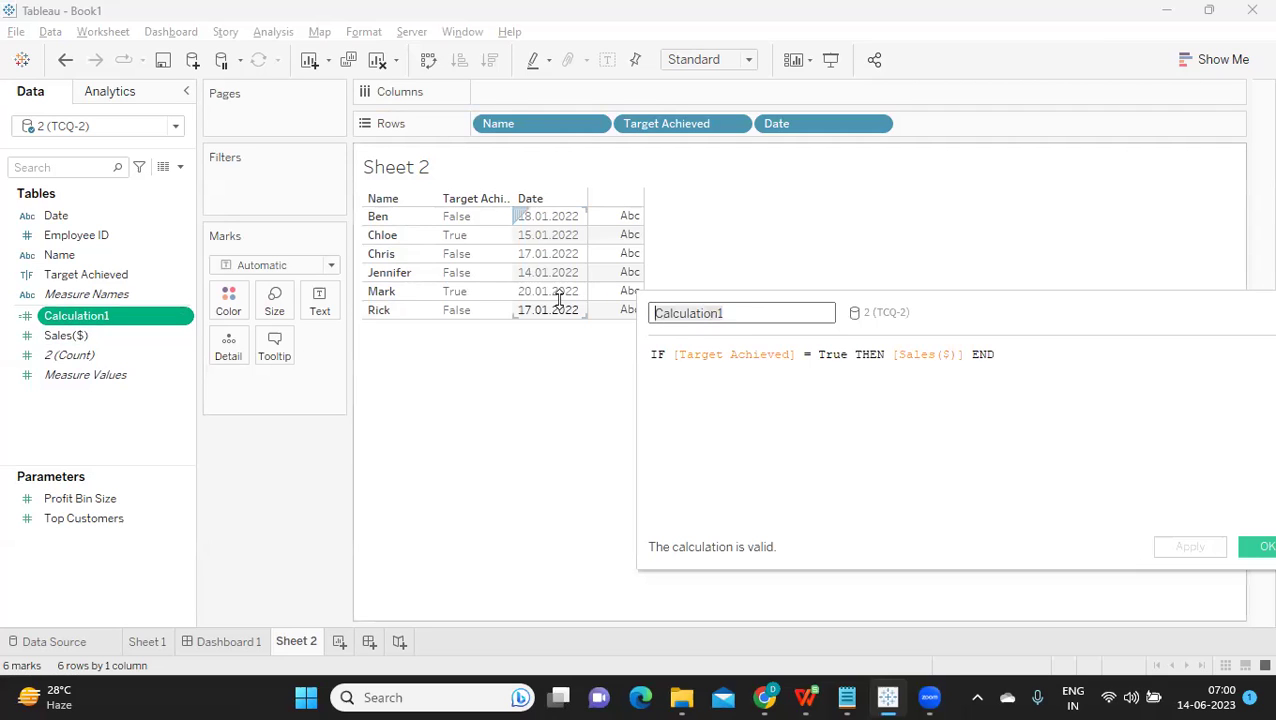
pyautogui.write('Target Sales')
pyautogui.click(1178, 548)
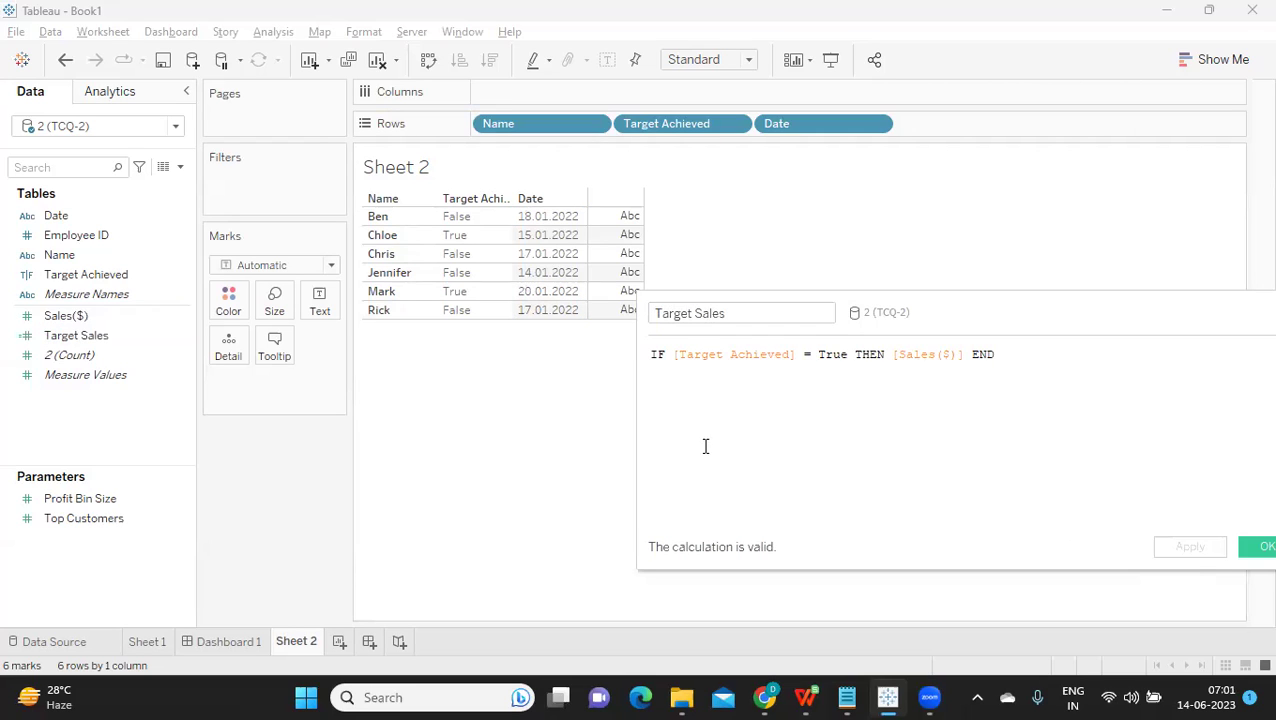
pyautogui.moveTo(72, 343); pyautogui.dragTo(318, 302)
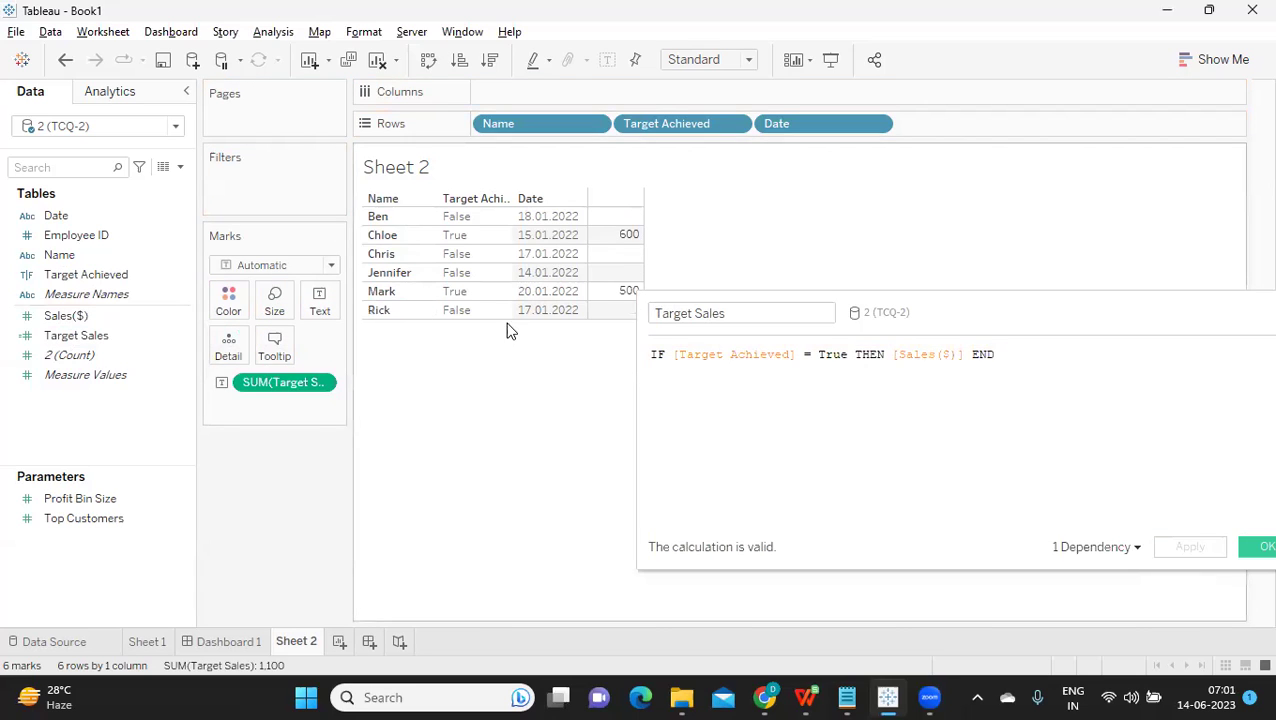
# Write the working-day condition ISOWEEKDAY([Date]) =TRUE on a second line of the Target Sales formula.
pyautogui.moveTo(1105, 327); pyautogui.dragTo(1100, 250)
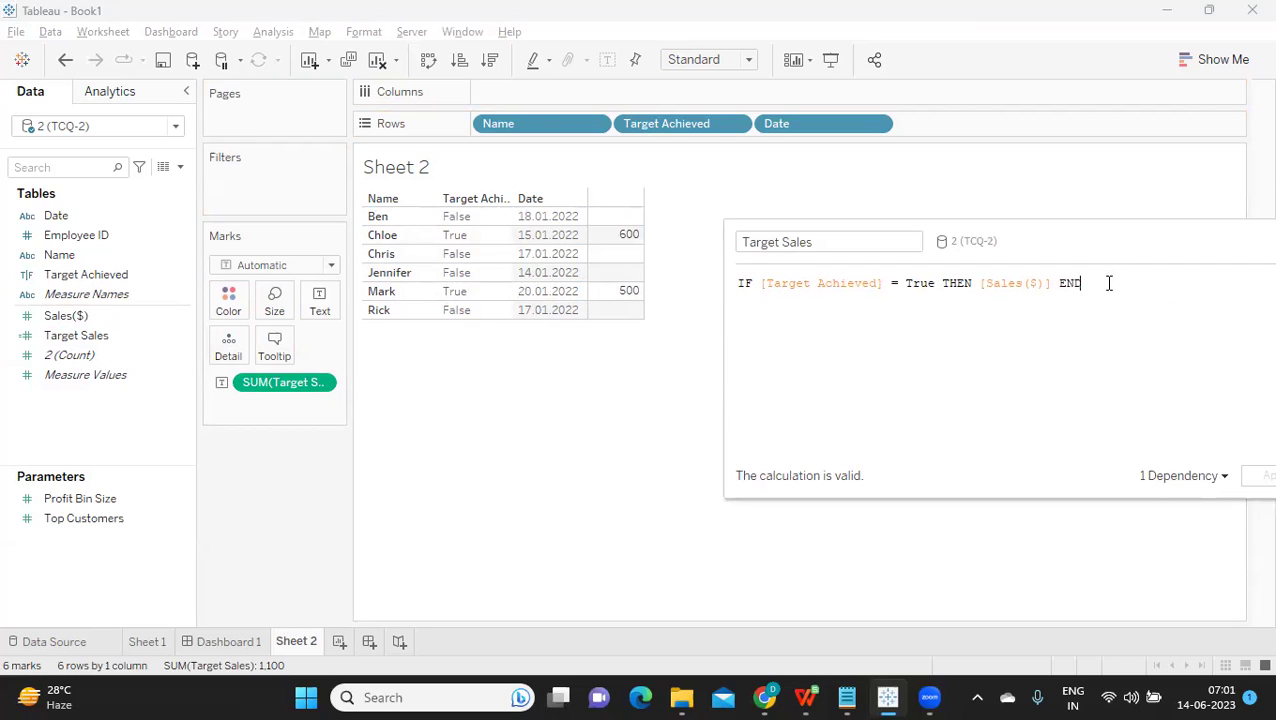
pyautogui.press('Return')
pyautogui.write('is')
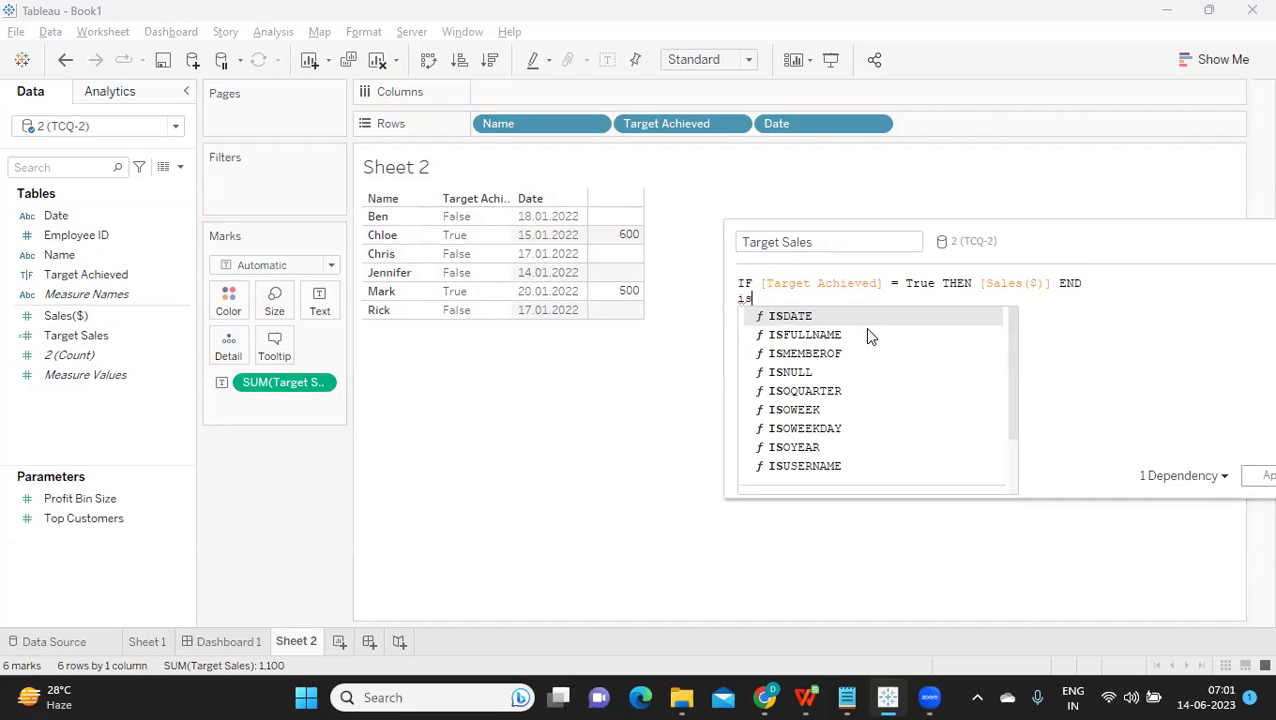
pyautogui.press('Down')
pyautogui.press('Down')
pyautogui.press('Down')
pyautogui.press('Down')
pyautogui.press('Down')
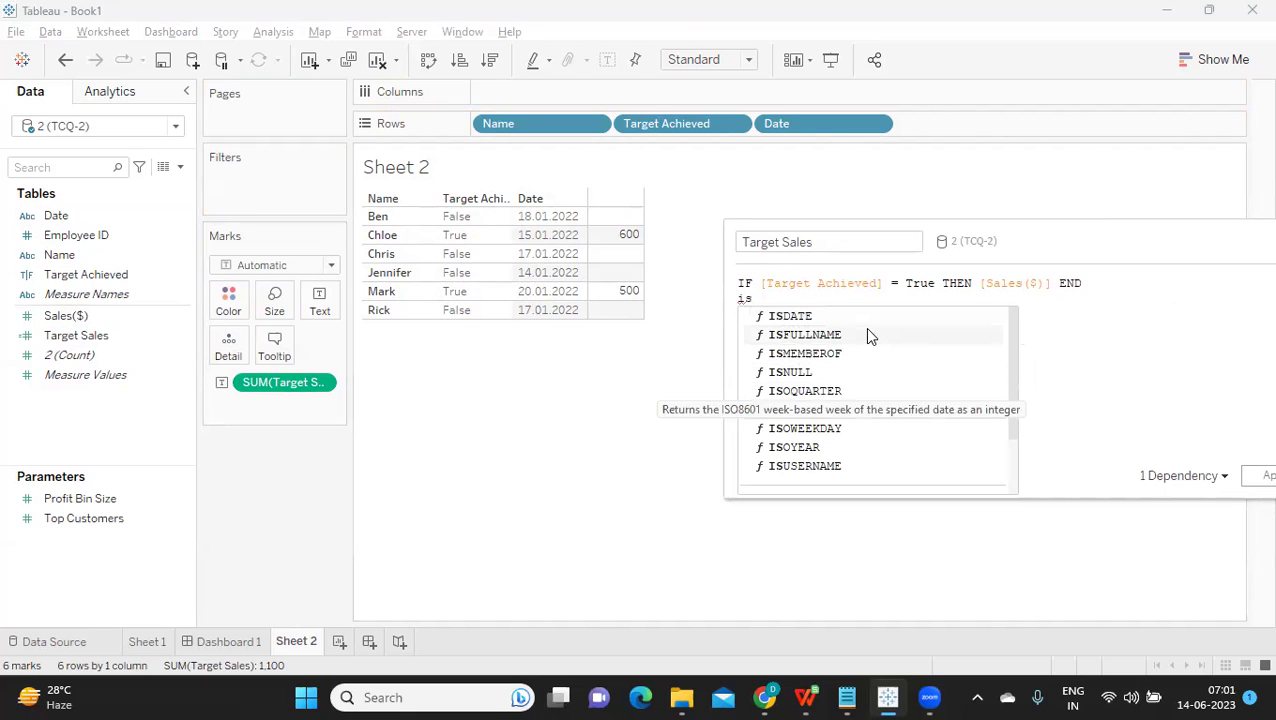
pyautogui.doubleClick(811, 427)
pyautogui.write('da')
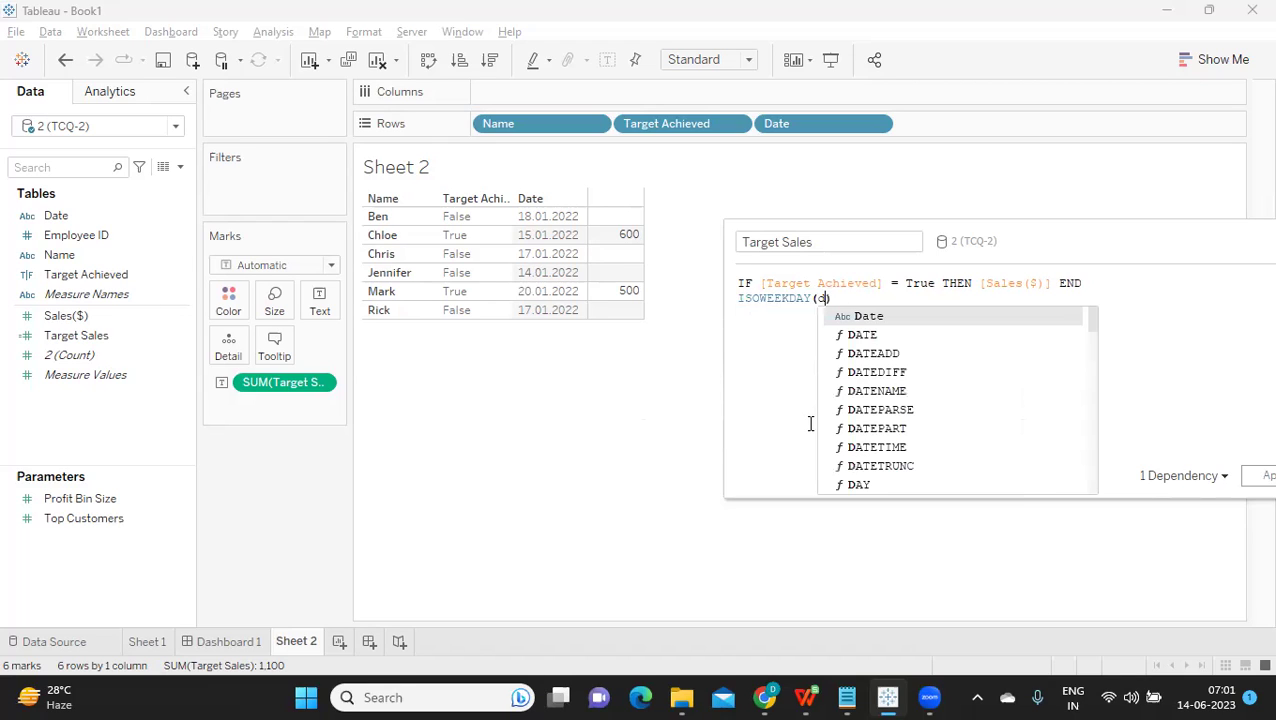
pyautogui.doubleClick(853, 317)
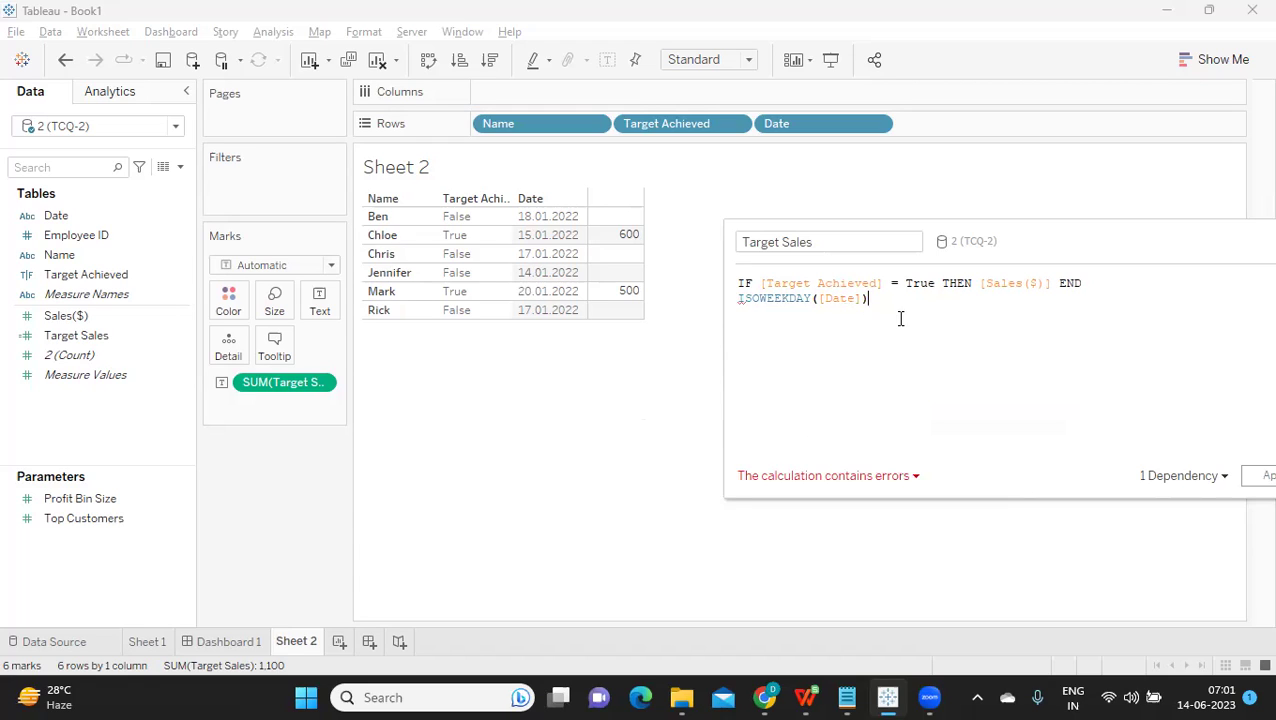
pyautogui.write('=TRUE')
# Move the ISOWEEKDAY condition into the IF test after [Target Achieved] = True, joined with and.
pyautogui.moveTo(930, 299); pyautogui.dragTo(666, 297)
pyautogui.hotkey('ctrl', 'c')
pyautogui.press('BackSpace')
pyautogui.click(941, 290)
pyautogui.write('and')
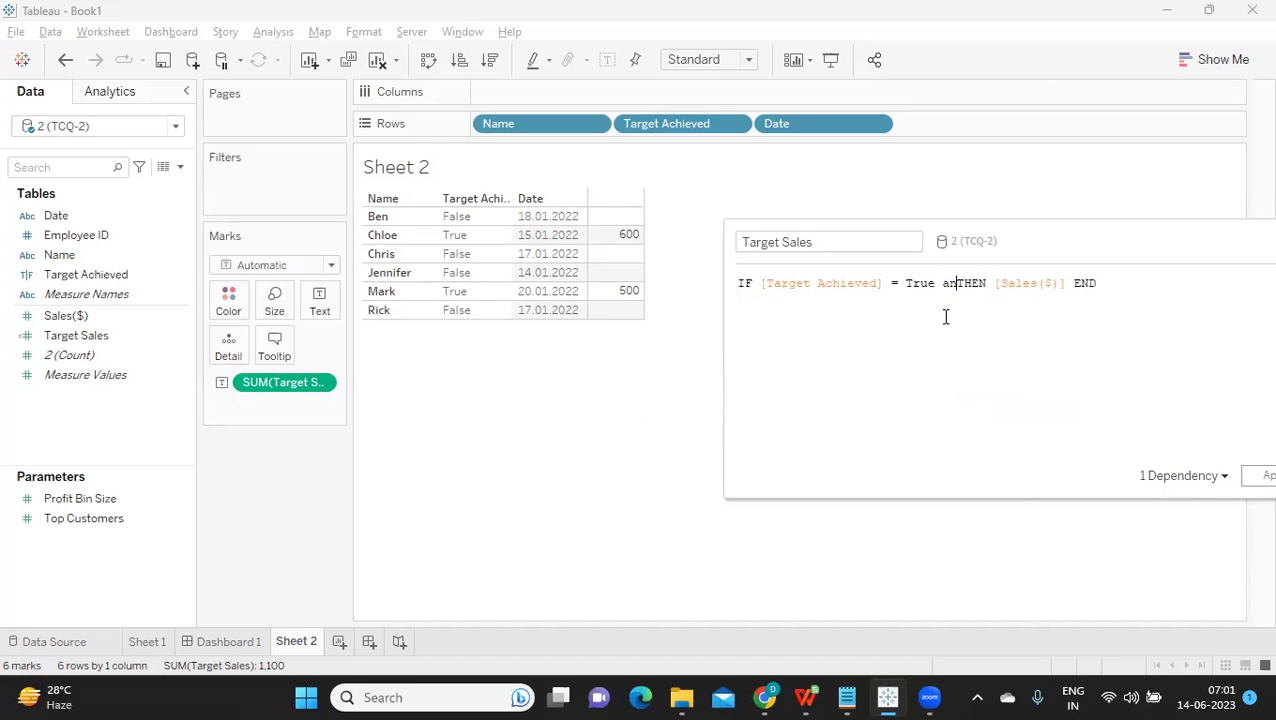
pyautogui.hotkey('ctrl', 'v')
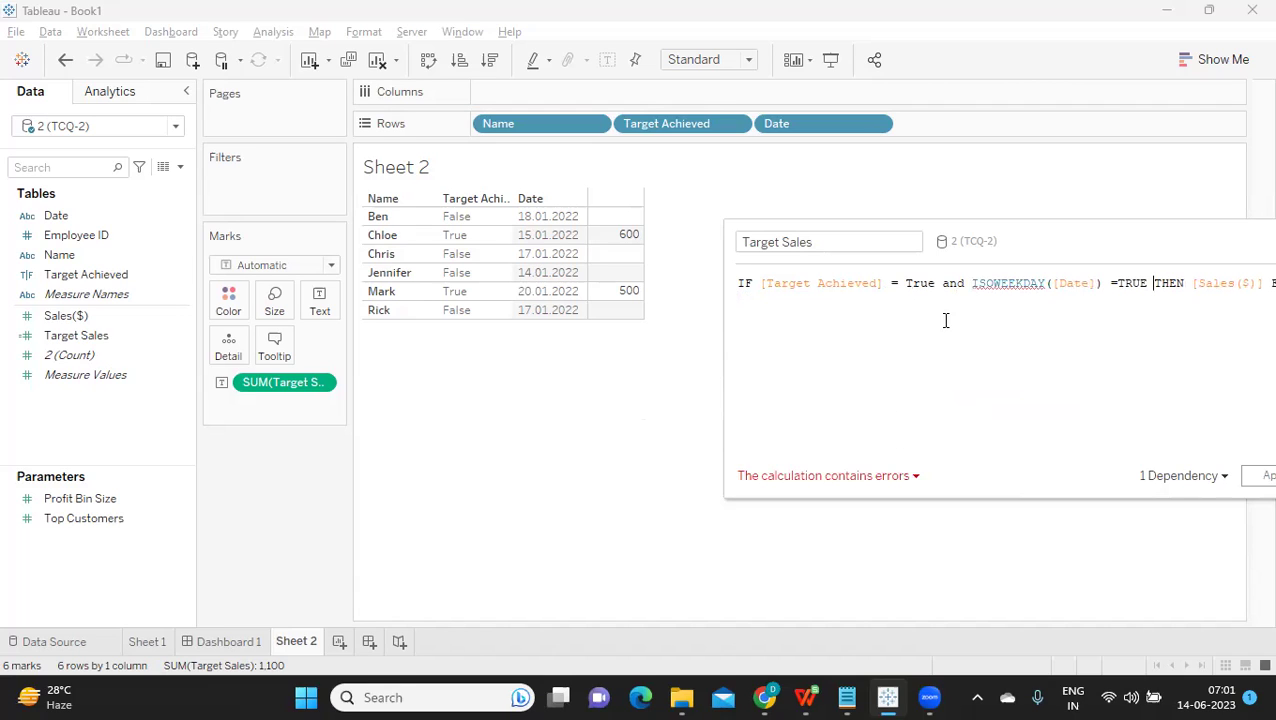
# Examine the formula's error details and the ISOWEEKDAY([Date]) part of the condition.
pyautogui.click(914, 477)
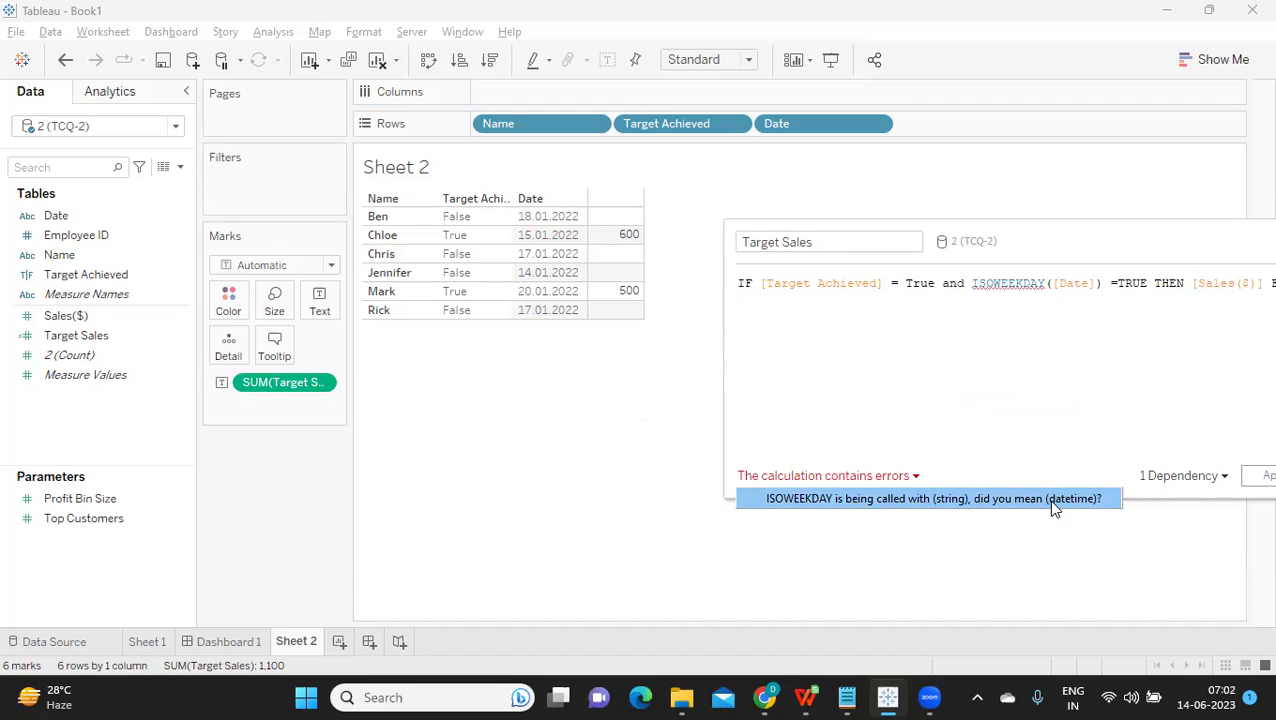
pyautogui.click(1060, 330)
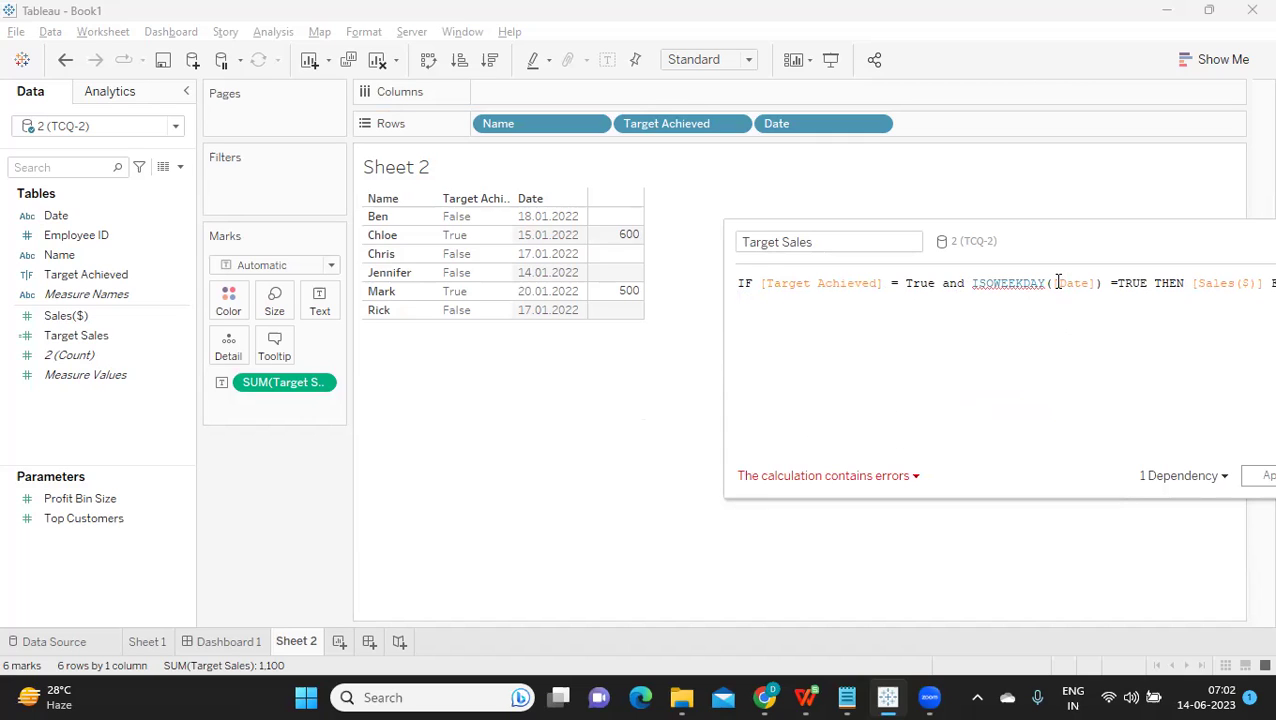
pyautogui.moveTo(1059, 283); pyautogui.dragTo(1096, 283)
pyautogui.click(970, 283)
pyautogui.moveTo(970, 283); pyautogui.dragTo(871, 315)
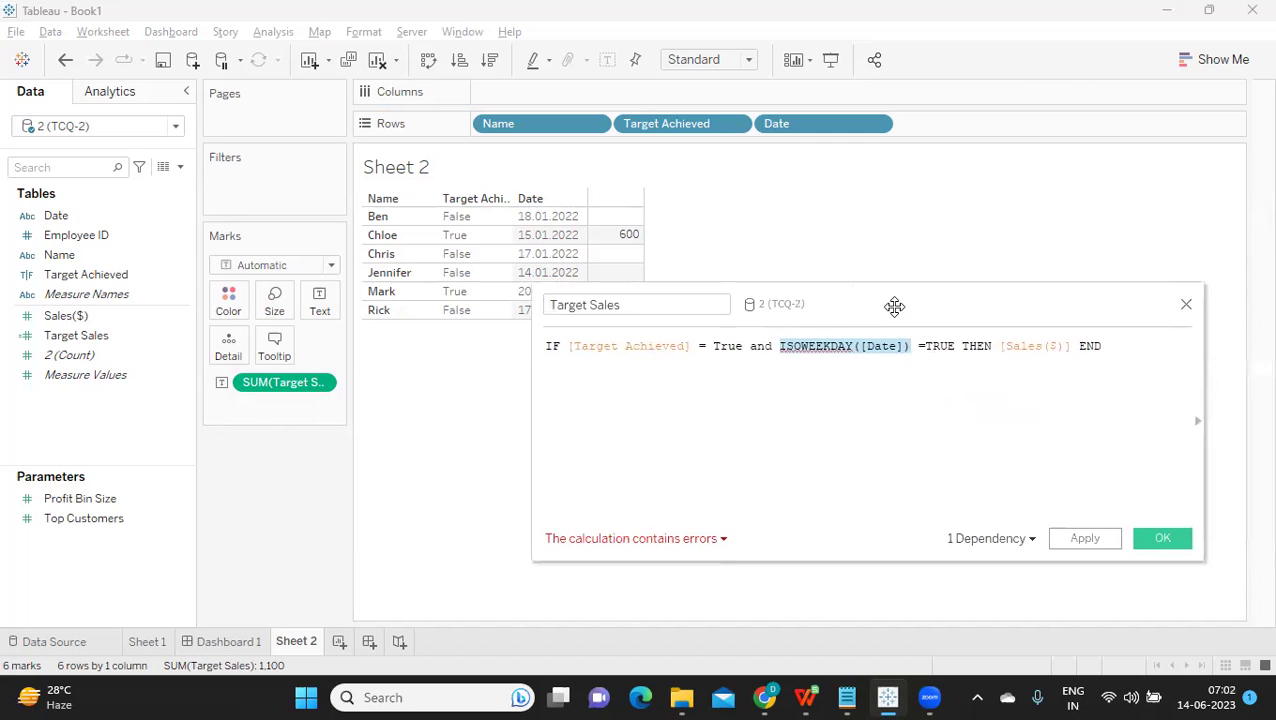
pyautogui.click(844, 375)
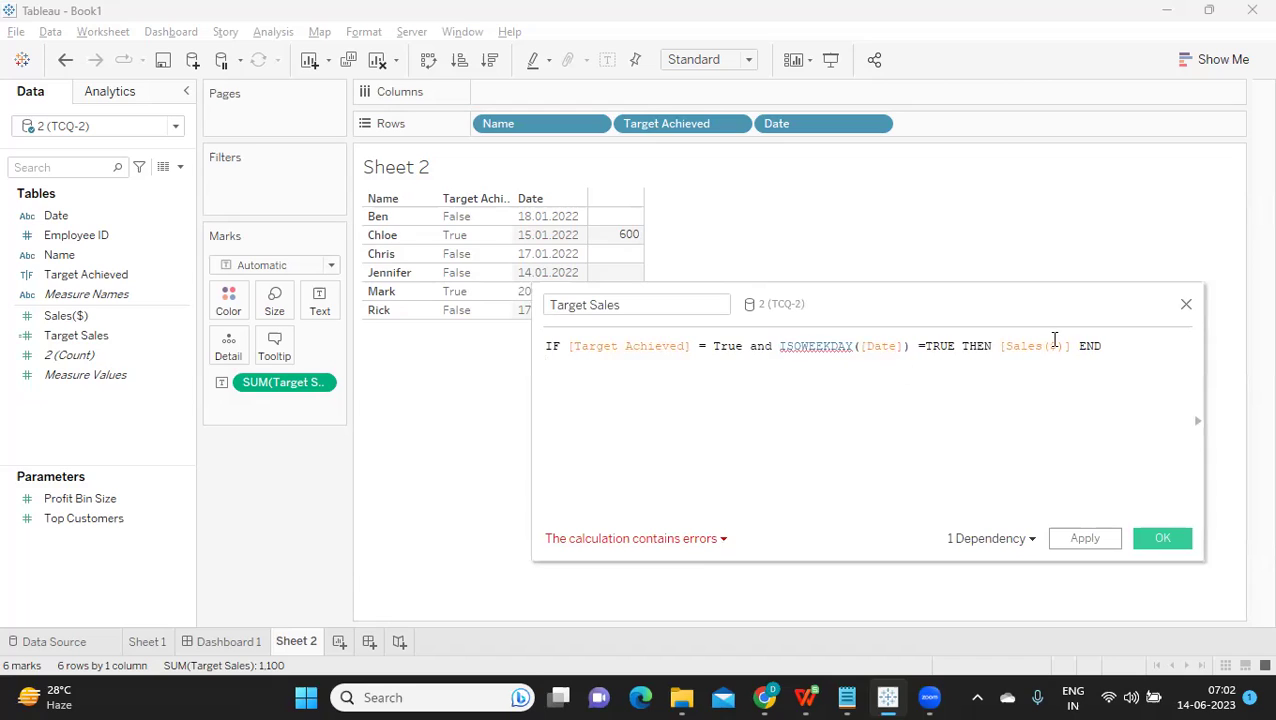
pyautogui.moveTo(910, 346); pyautogui.dragTo(475, 348)
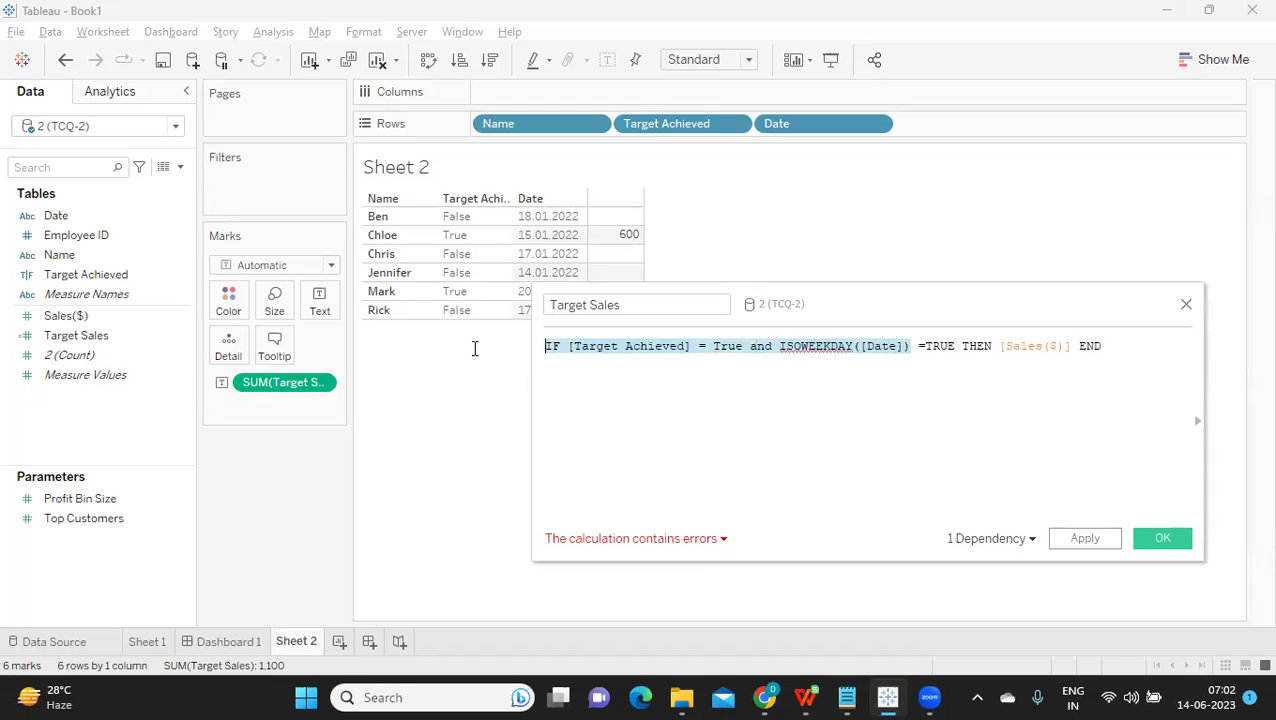
pyautogui.doubleClick(800, 345)
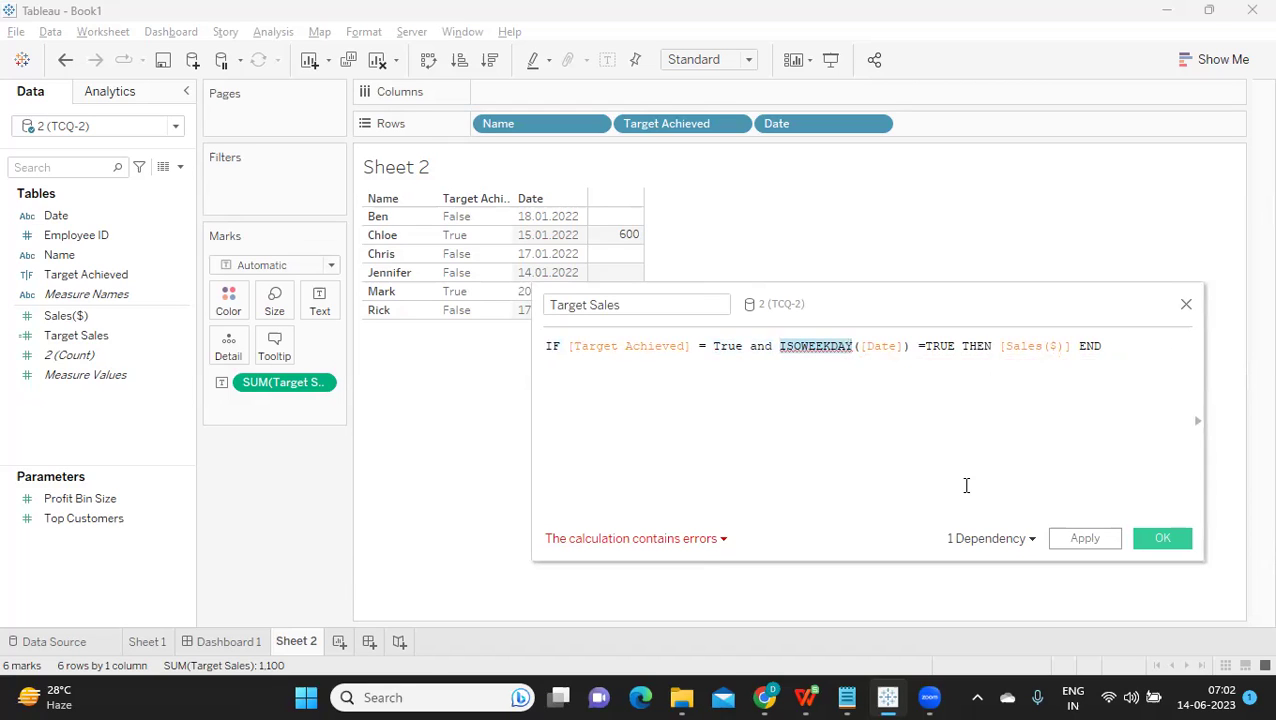
# Switch to the Book1 workbook in WPS Office and read the Q4 task and its month name table.
pyautogui.hotkey('alt', 'Tab')
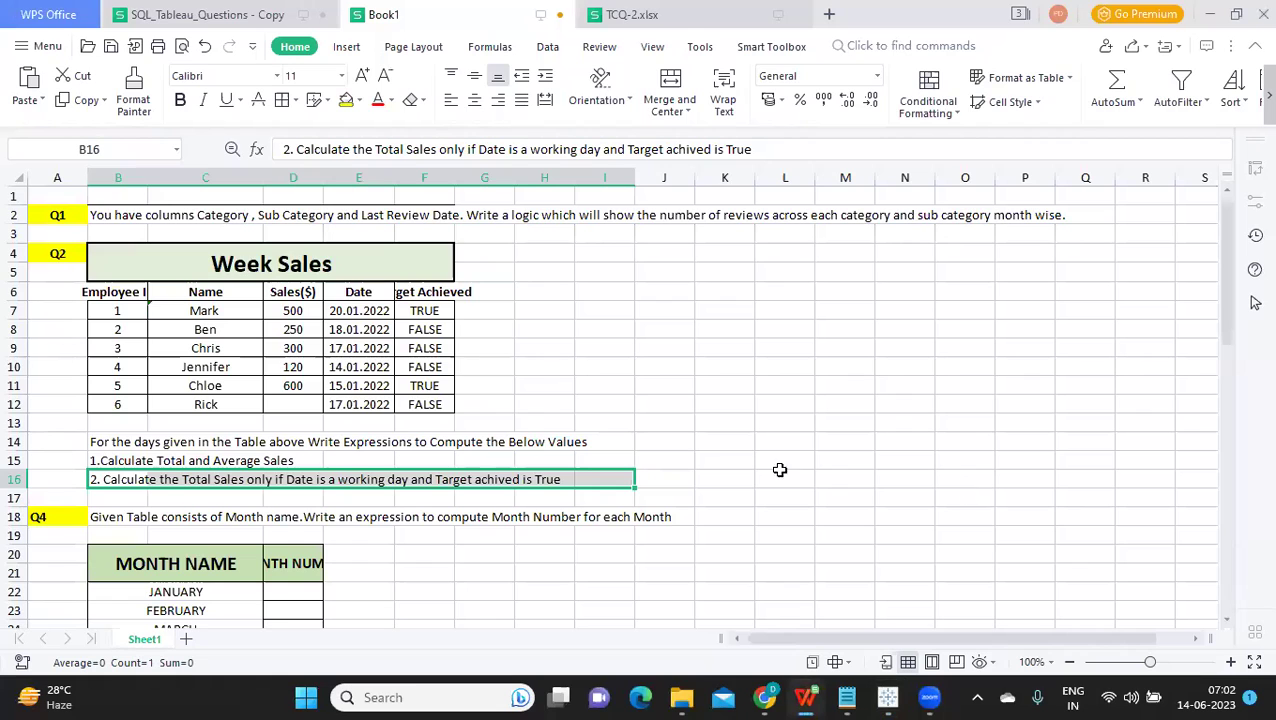
pyautogui.scroll(-3, 614, 476)
pyautogui.moveTo(106, 347); pyautogui.dragTo(645, 360)
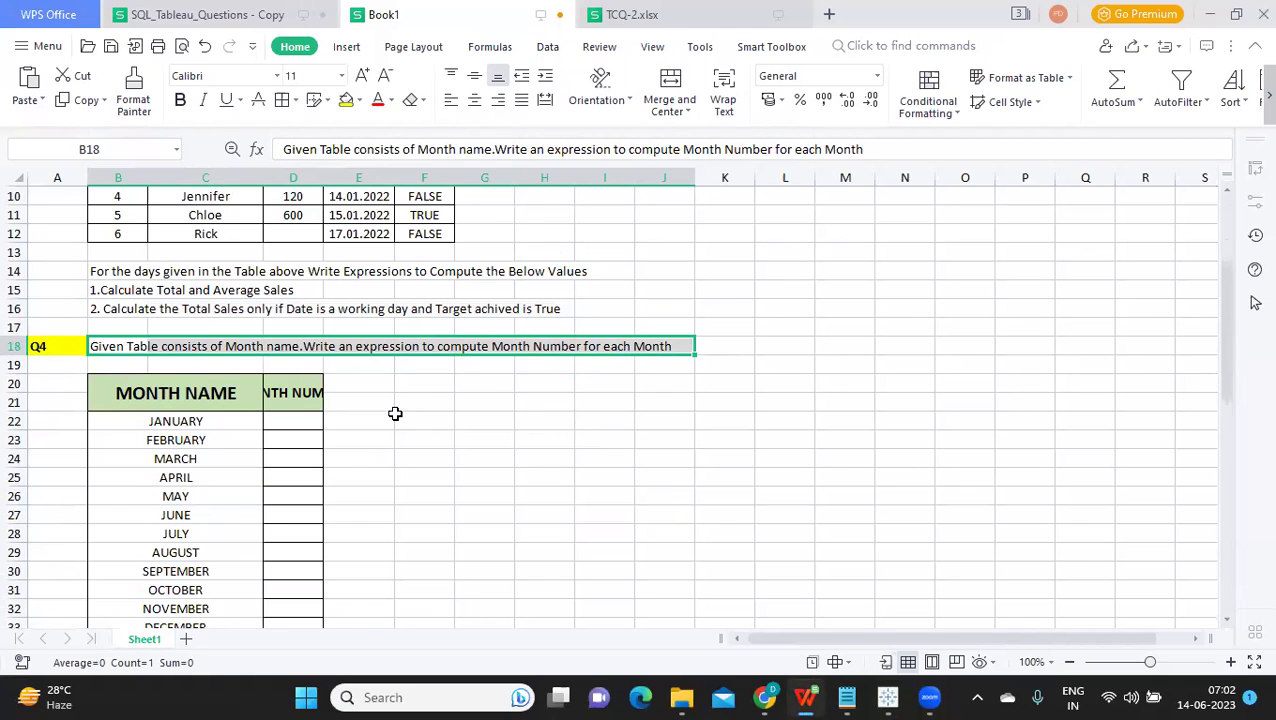
pyautogui.scroll(-1, 395, 413)
pyautogui.moveTo(148, 365); pyautogui.dragTo(162, 580)
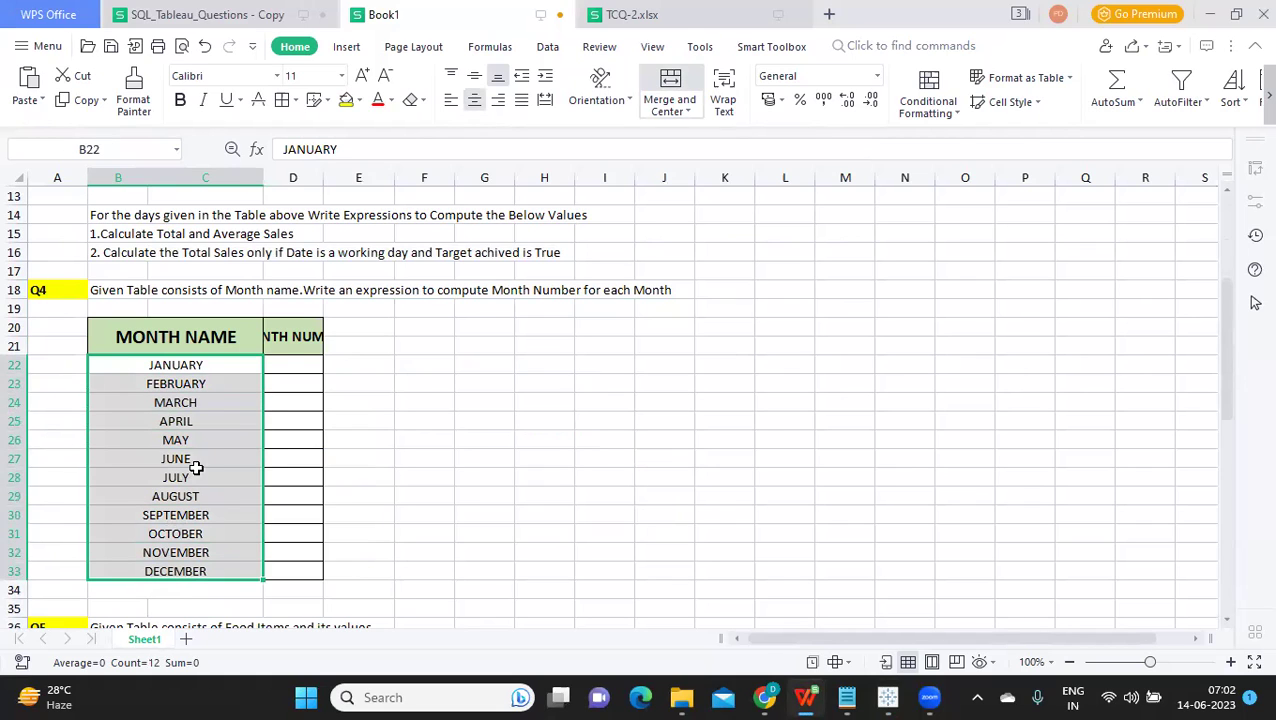
pyautogui.click(282, 363)
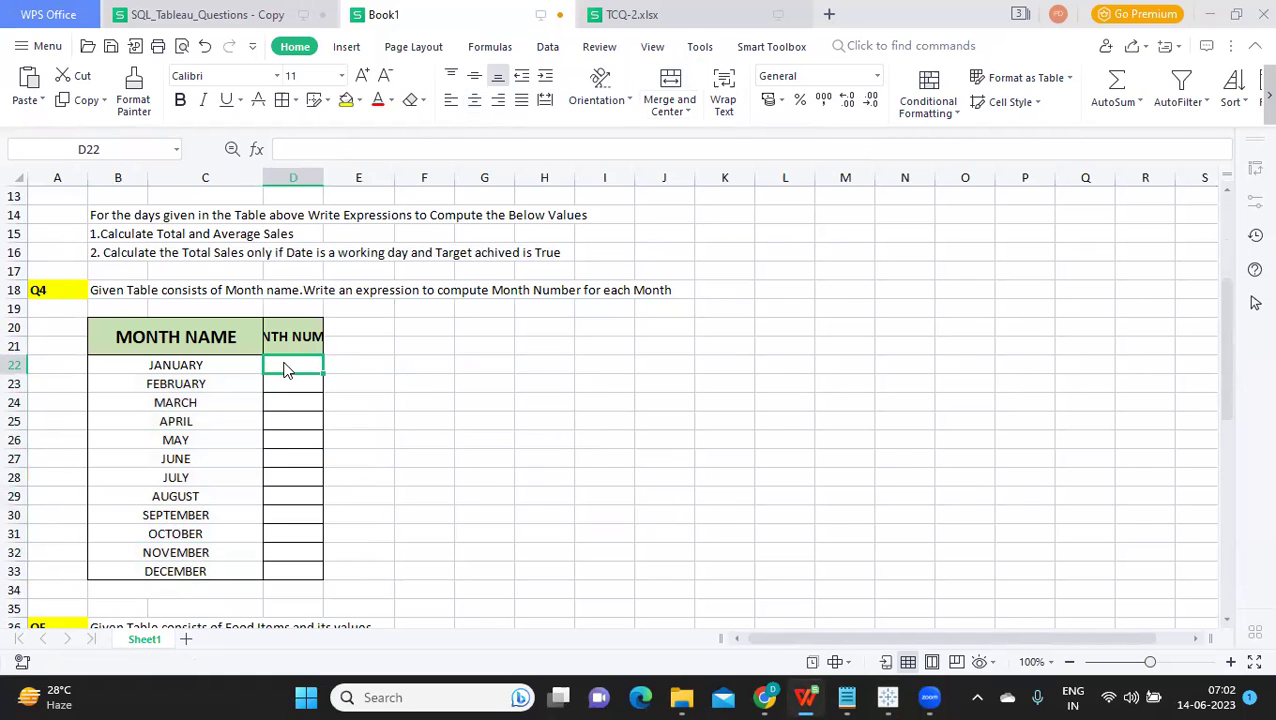
# Switch back to Tableau, accept the Target Sales calculation, and remove its sum from the marks.
pyautogui.hotkey('alt', 'Tab')
pyautogui.click(1165, 538)
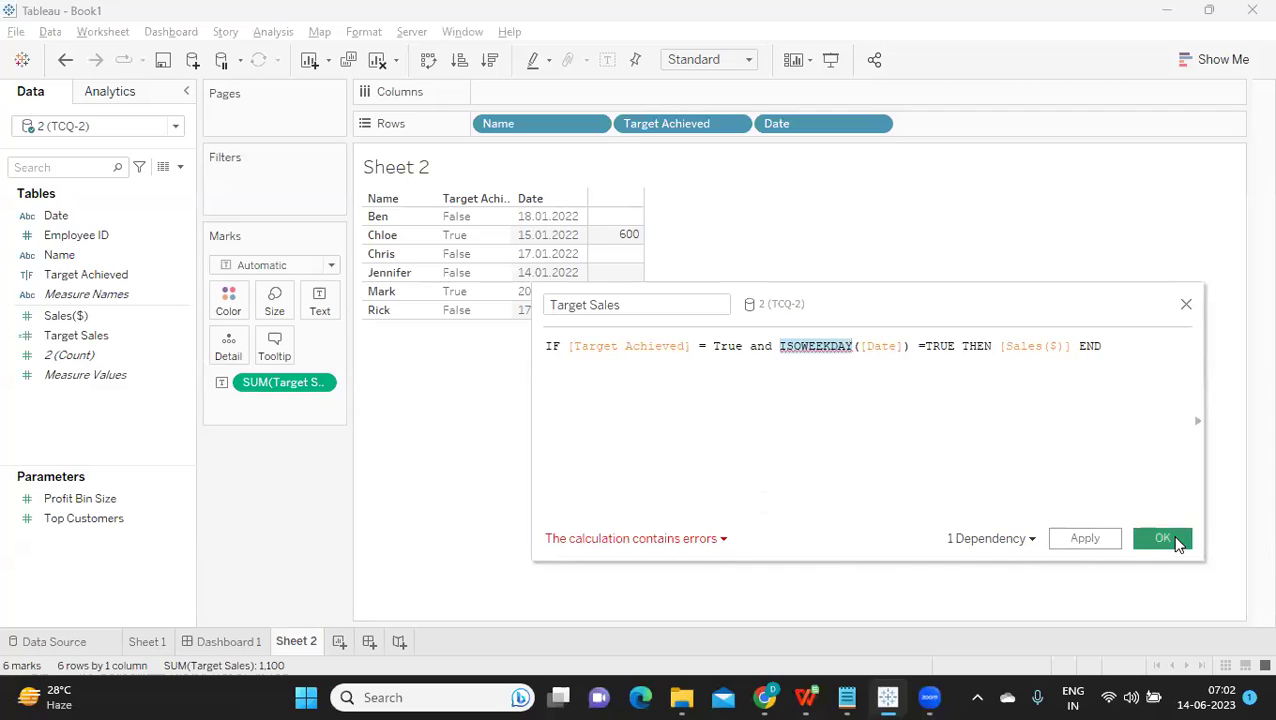
pyautogui.moveTo(276, 391); pyautogui.dragTo(264, 482)
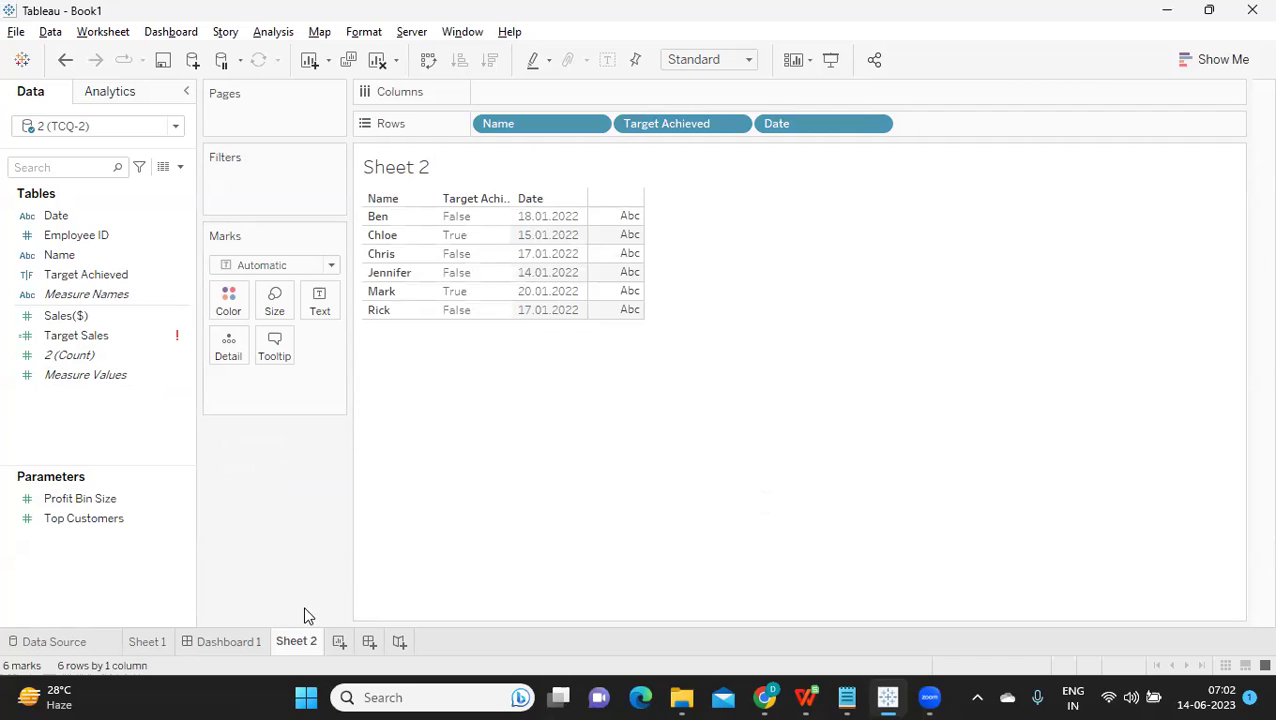
# Clear Sheet 1 and add Order Date to Rows at the discrete Month level.
pyautogui.click(155, 641)
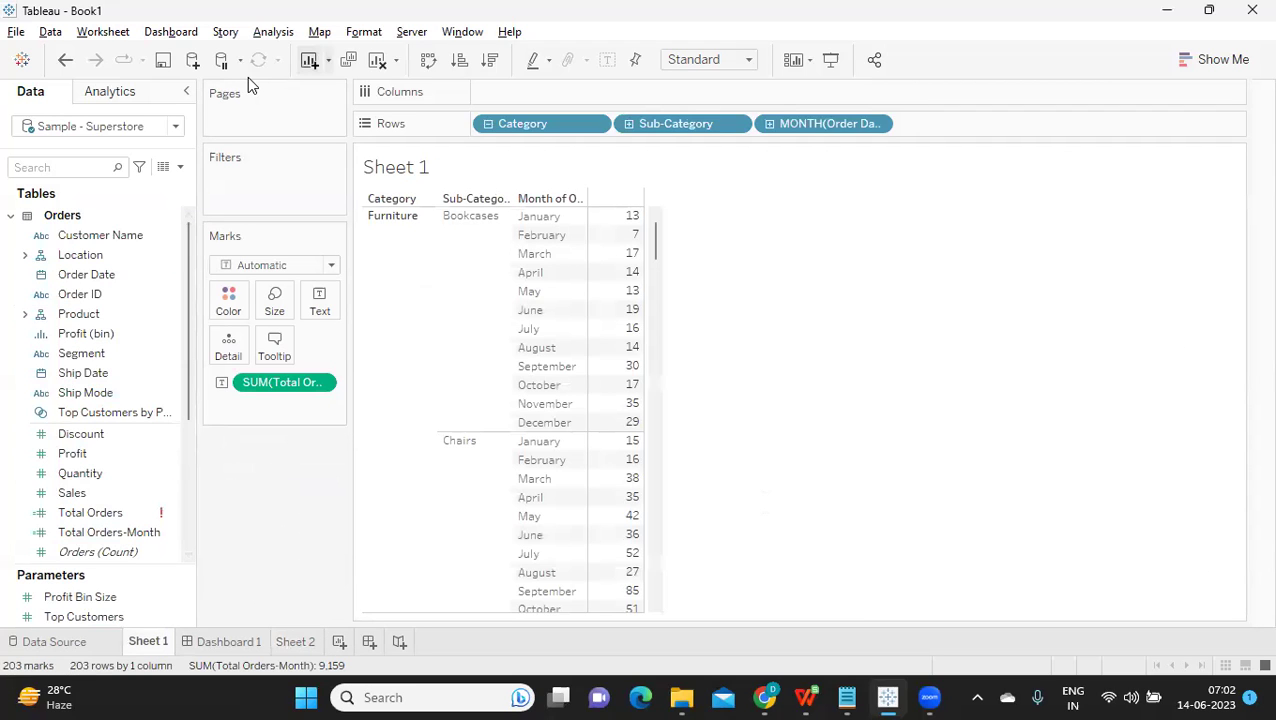
pyautogui.click(377, 59)
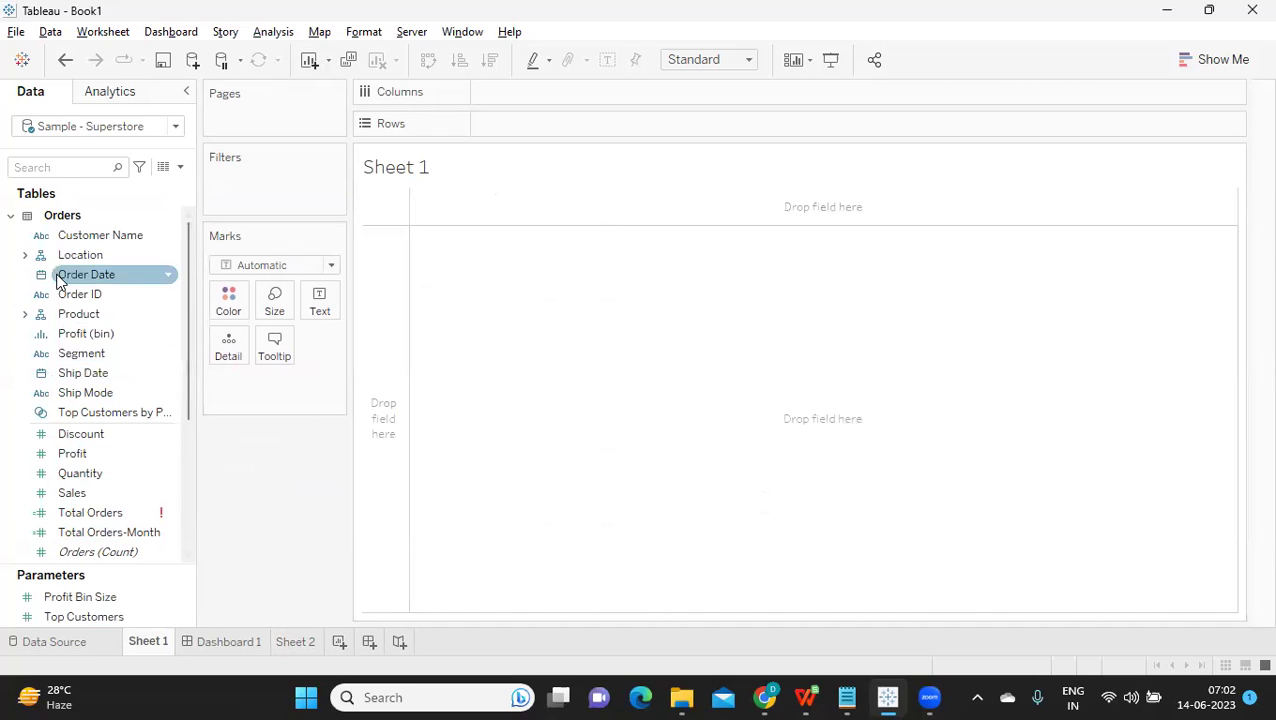
pyautogui.moveTo(77, 280); pyautogui.dragTo(667, 128)
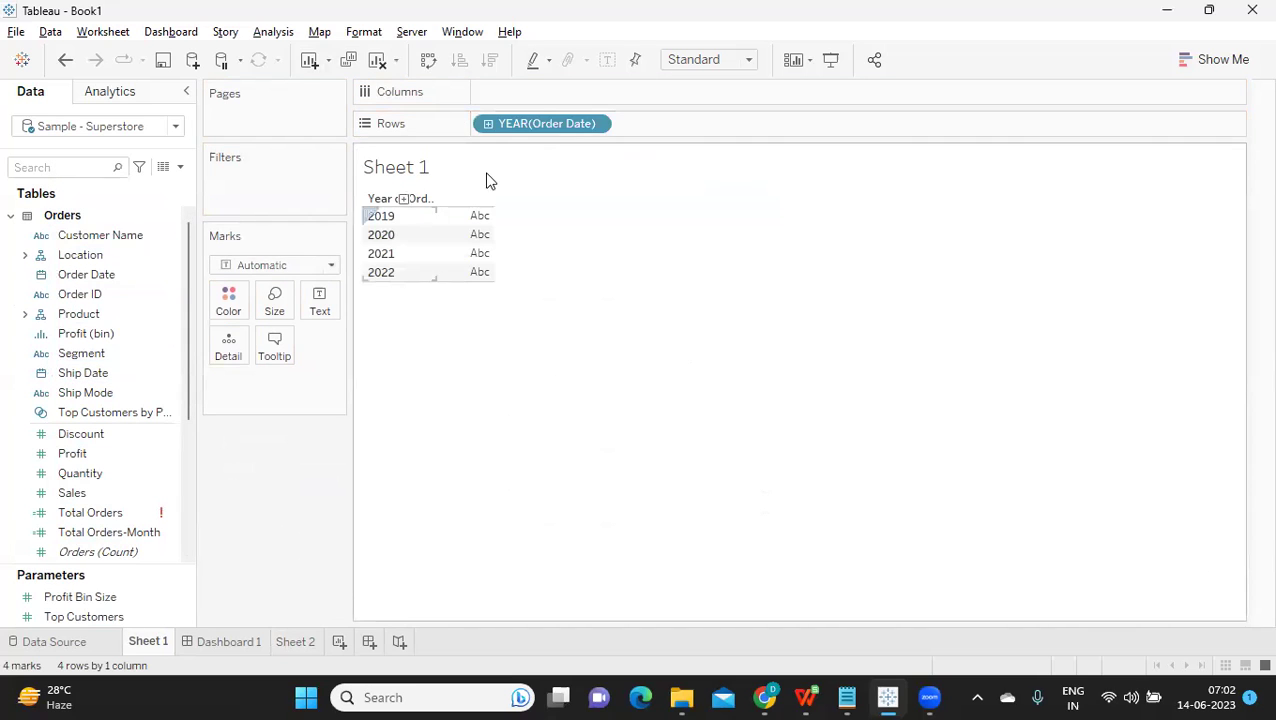
pyautogui.click(600, 123)
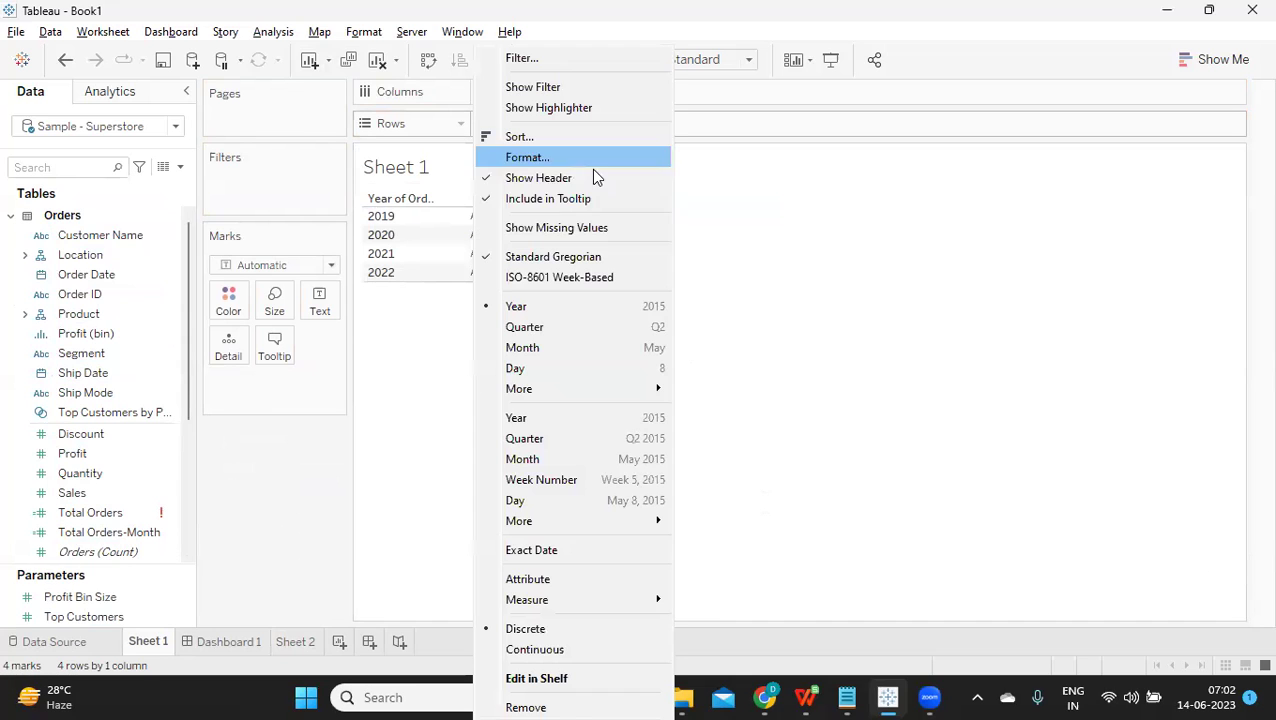
pyautogui.click(548, 352)
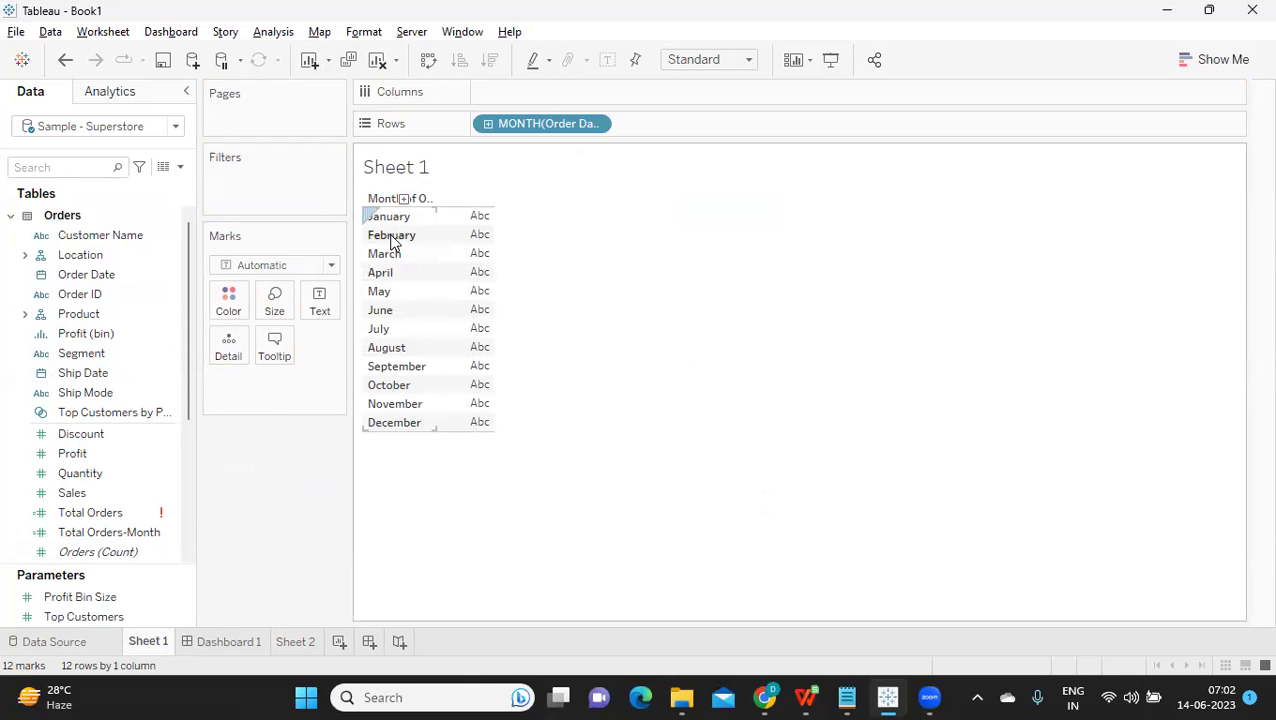
pyautogui.moveTo(558, 137); pyautogui.dragTo(724, 135)
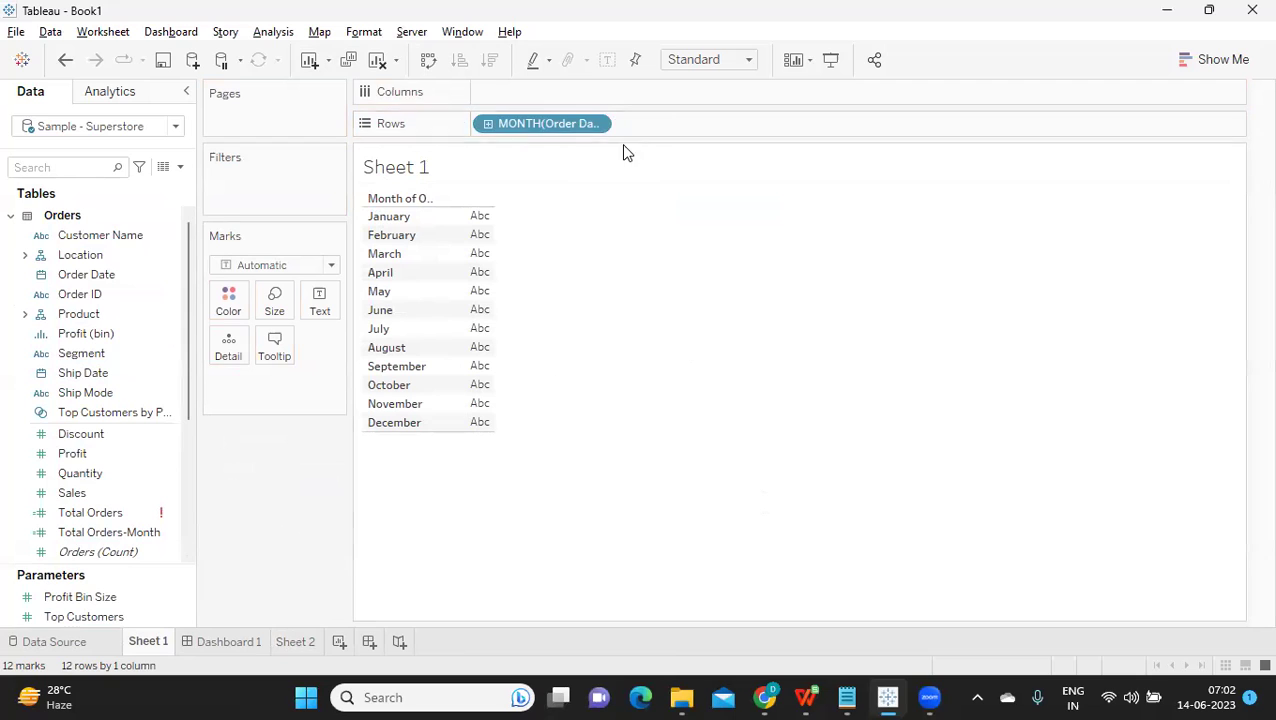
# Create a calculated field named Month Number - Date in the Sample - Superstore data source.
pyautogui.click(180, 167)
pyautogui.click(109, 186)
pyautogui.write('M')
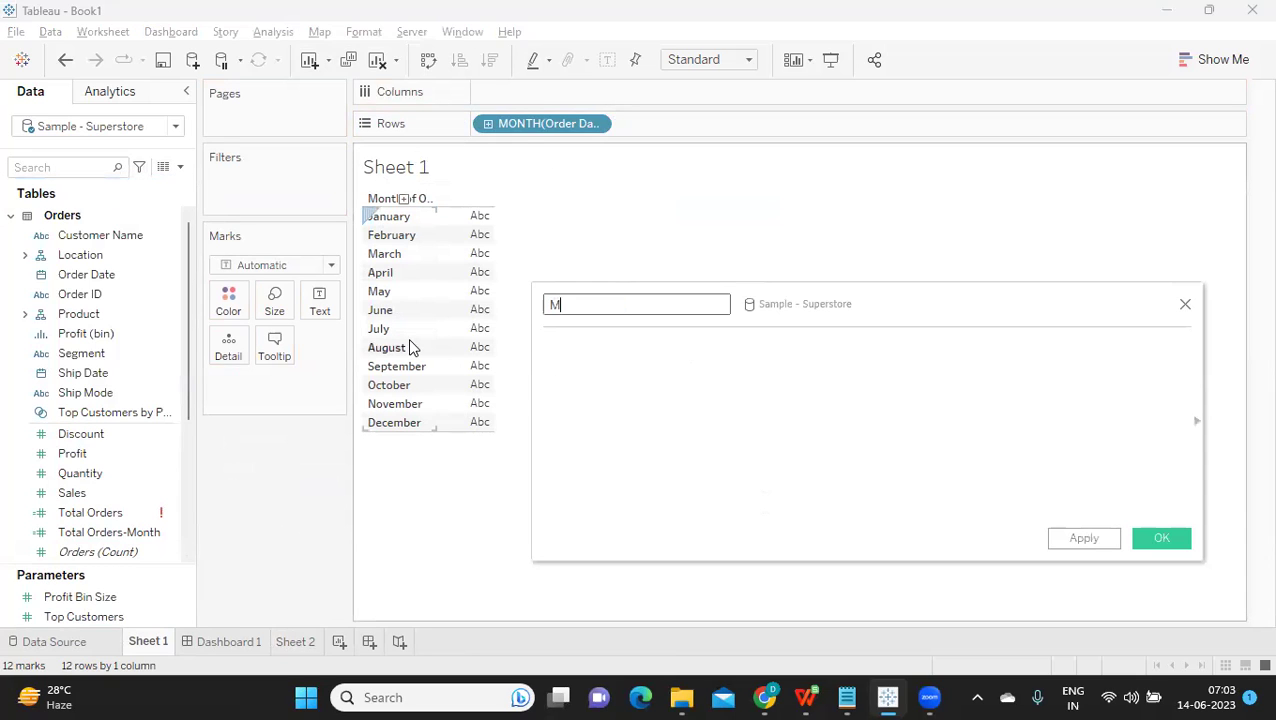
pyautogui.write('onth Num')
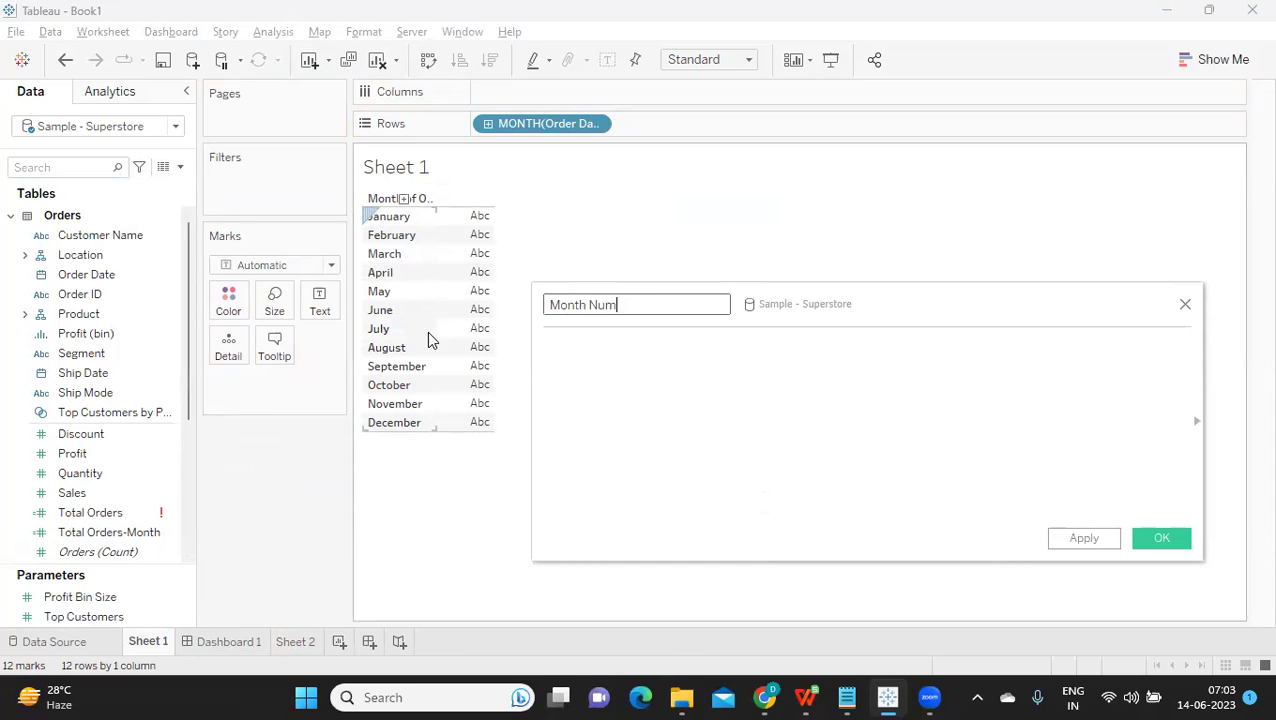
pyautogui.write('ber - Date')
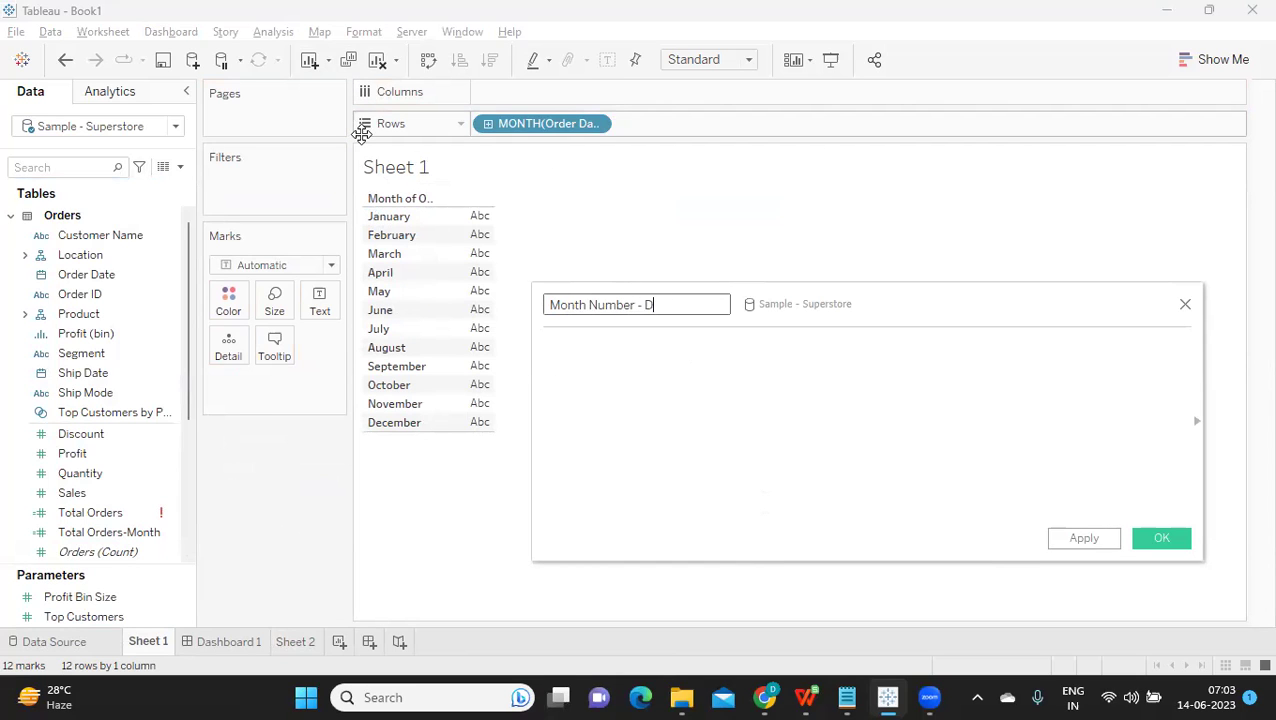
pyautogui.press('Tab')
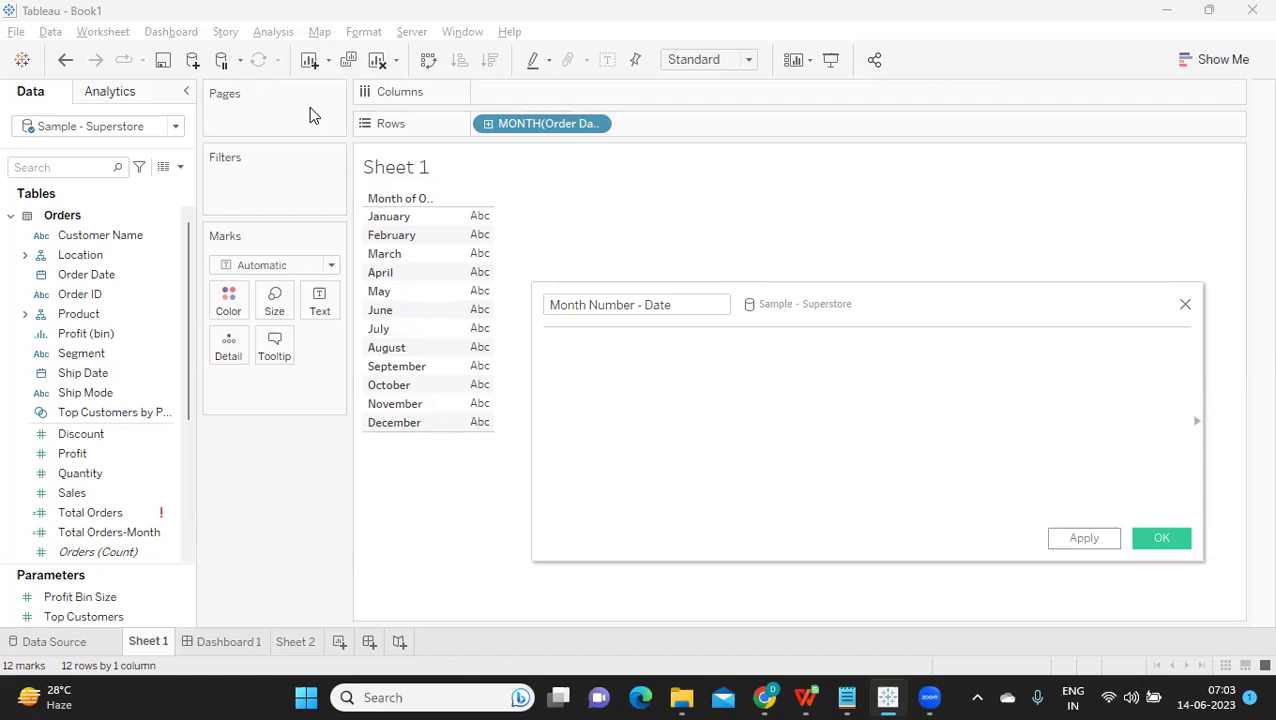
# Begin the Month Number - Date formula with the DATENAME function.
pyautogui.write('date')
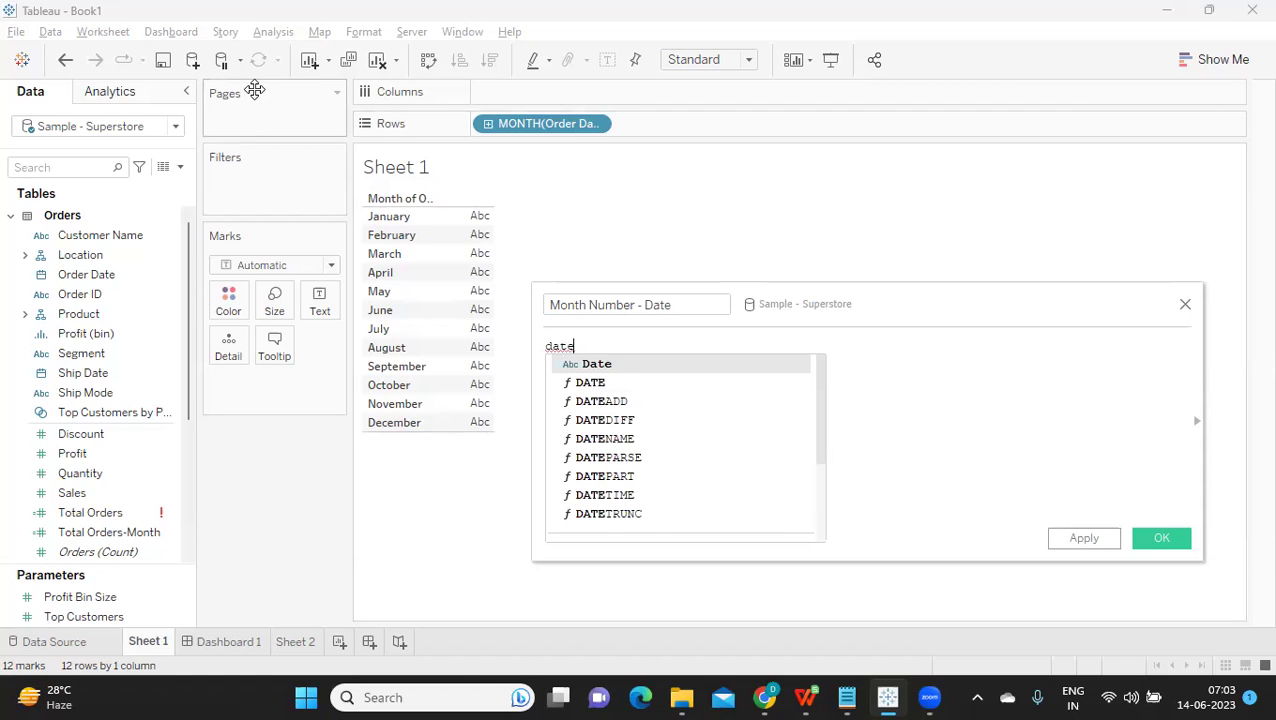
pyautogui.press('BackSpace')
pyautogui.press('BackSpace')
pyautogui.press('BackSpace')
pyautogui.press('BackSpace')
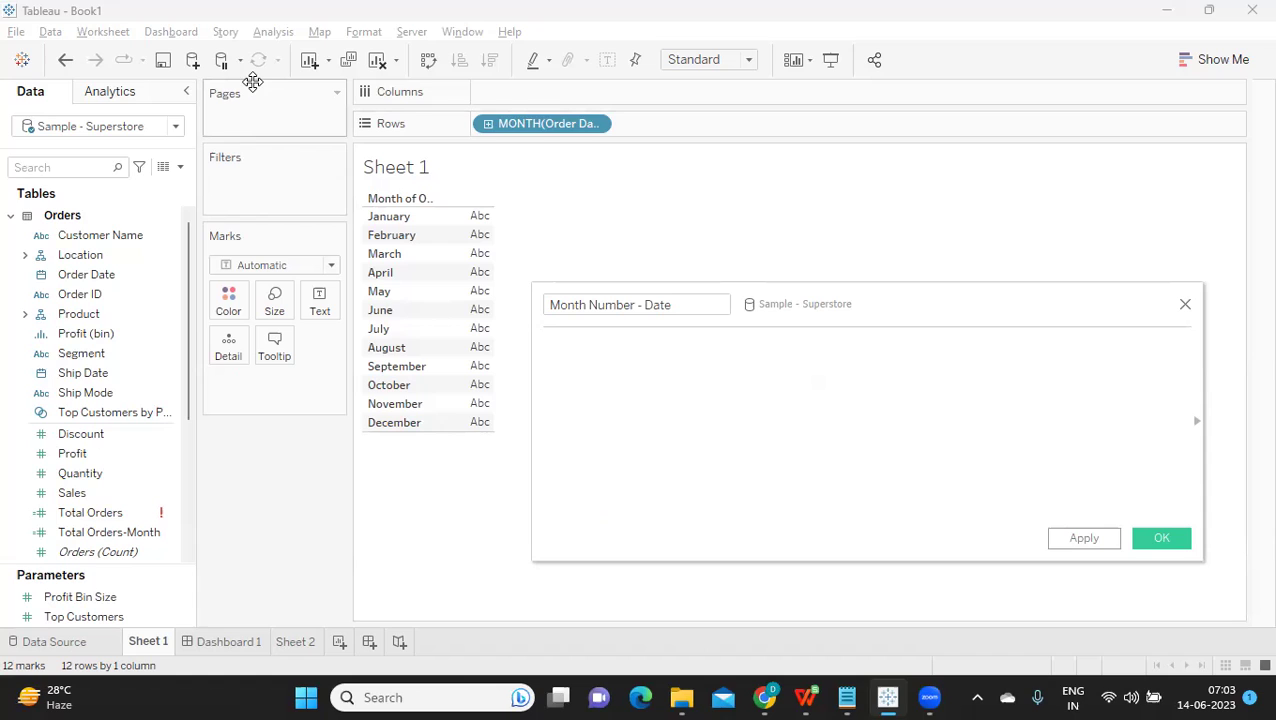
pyautogui.write('date')
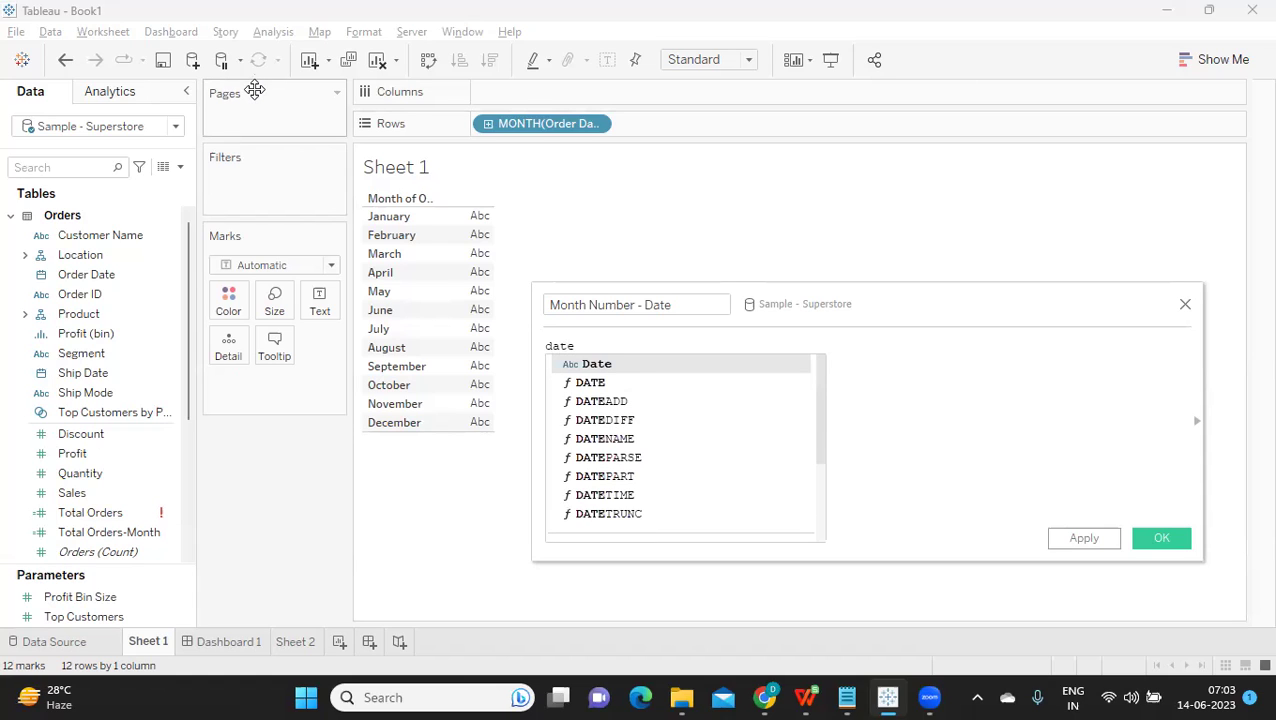
pyautogui.press('Up')
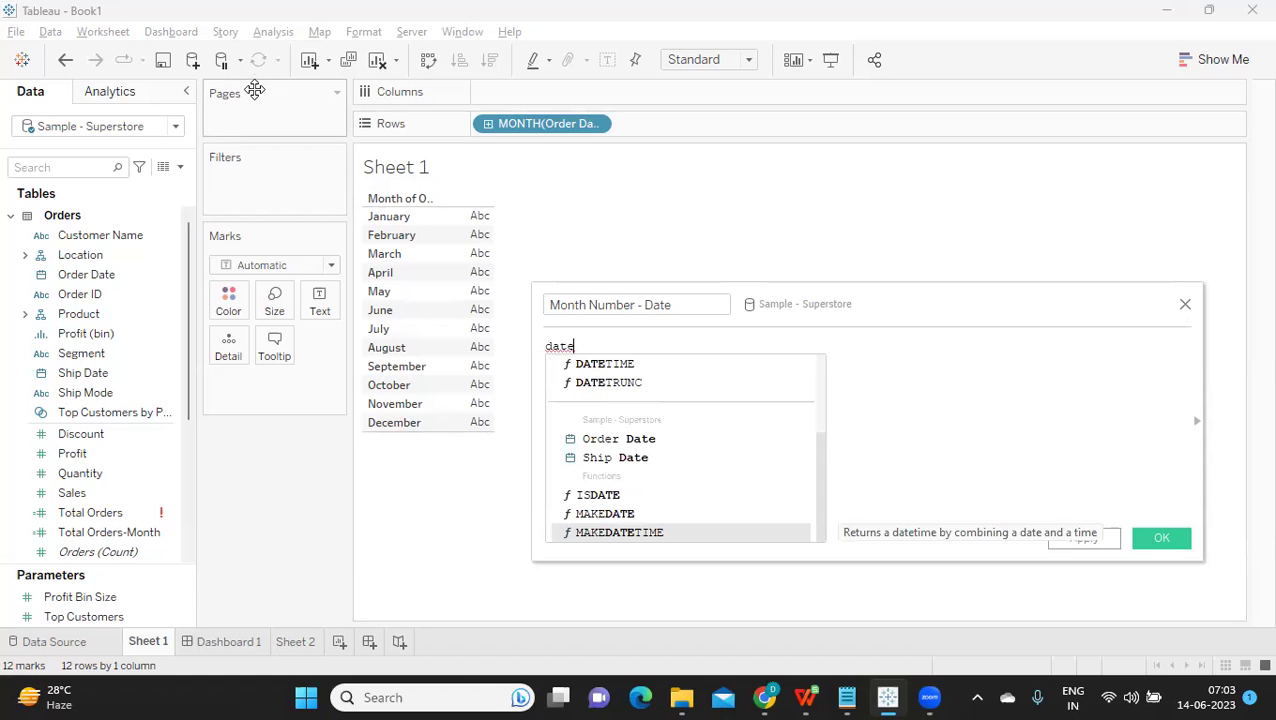
pyautogui.press('Escape')
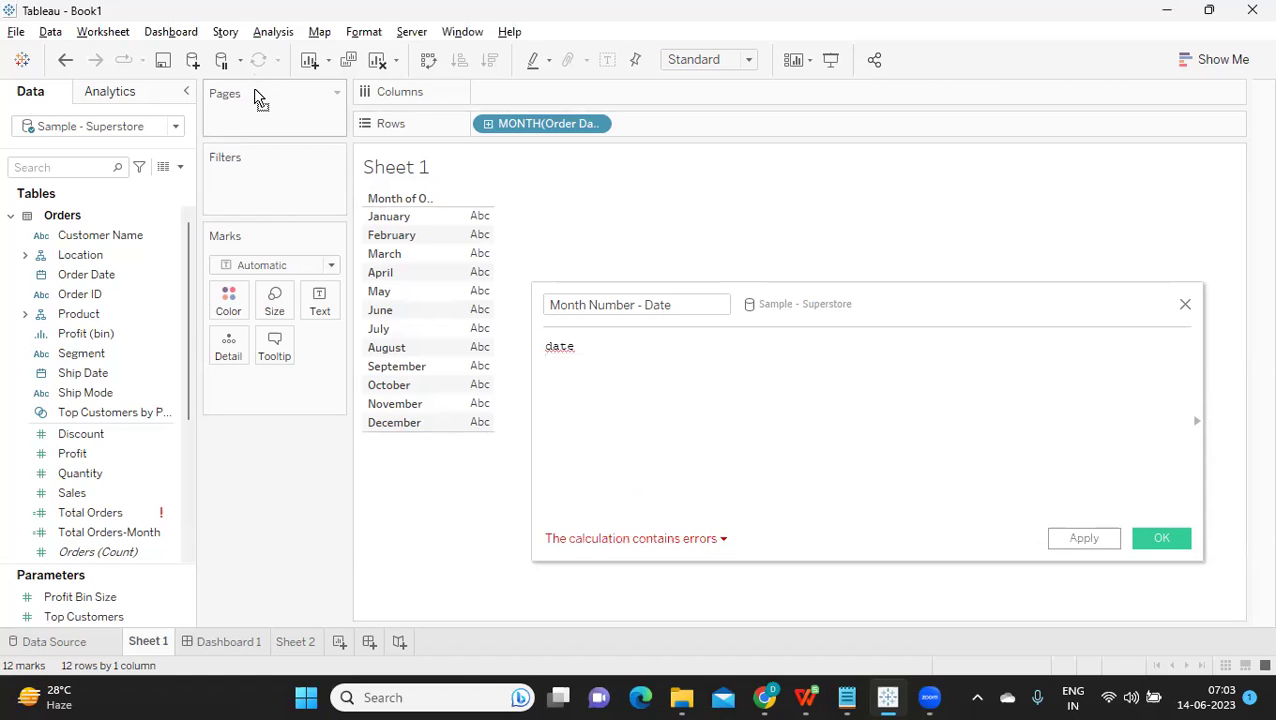
pyautogui.click(613, 340)
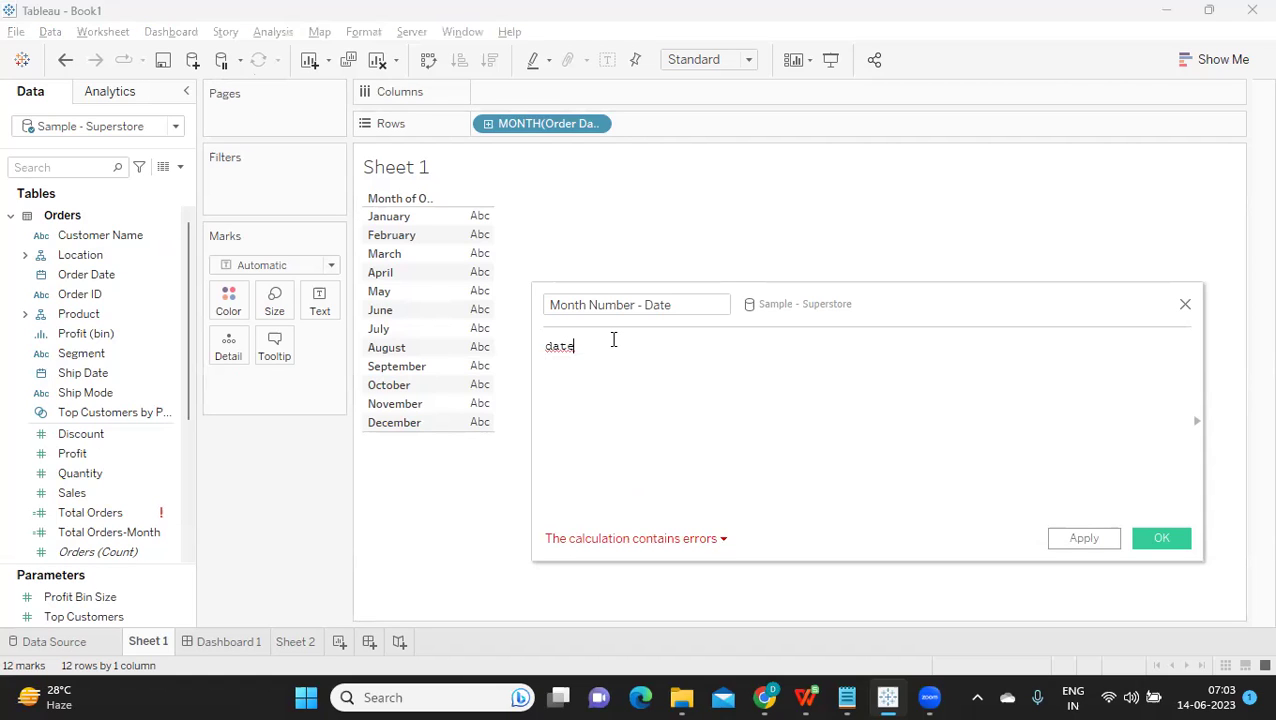
pyautogui.press('BackSpace')
pyautogui.press('Down')
pyautogui.press('Down')
pyautogui.press('Down')
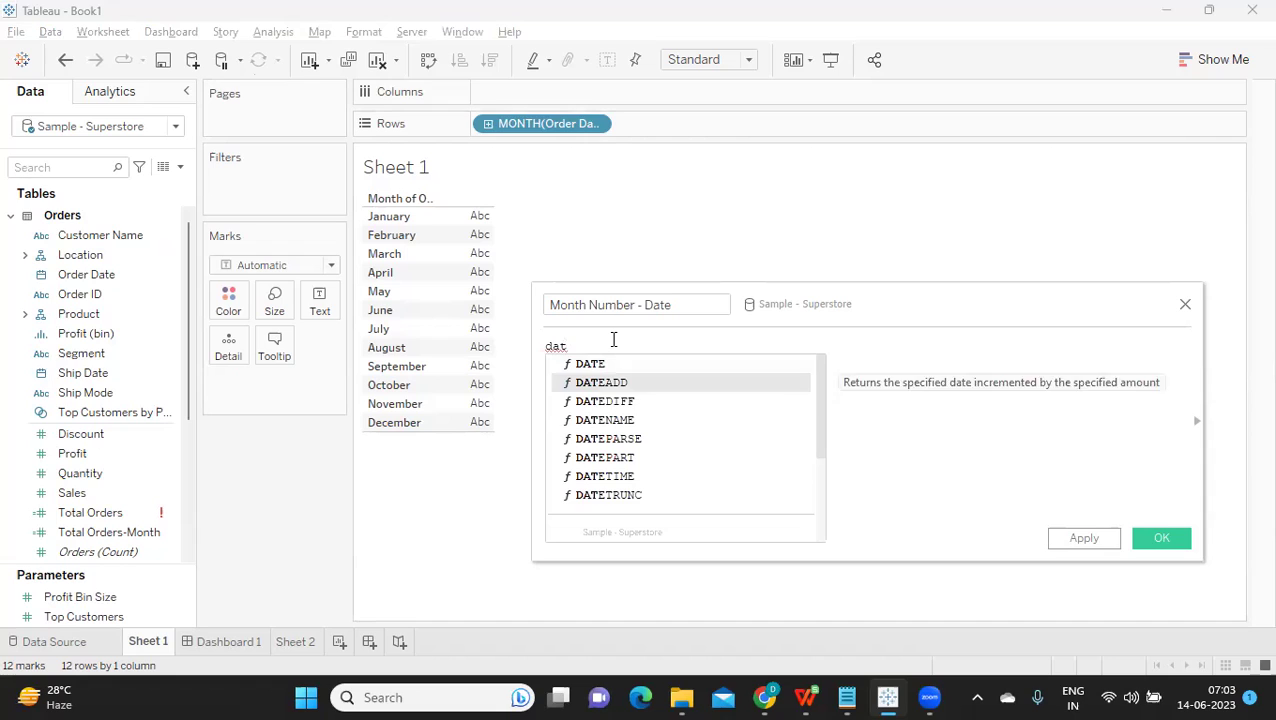
pyautogui.press('Return')
# Complete the formula as DATENAME('month',[Order Date]), apply it, and add Month Number - Date to Rows after the order month.
pyautogui.write("'month',")
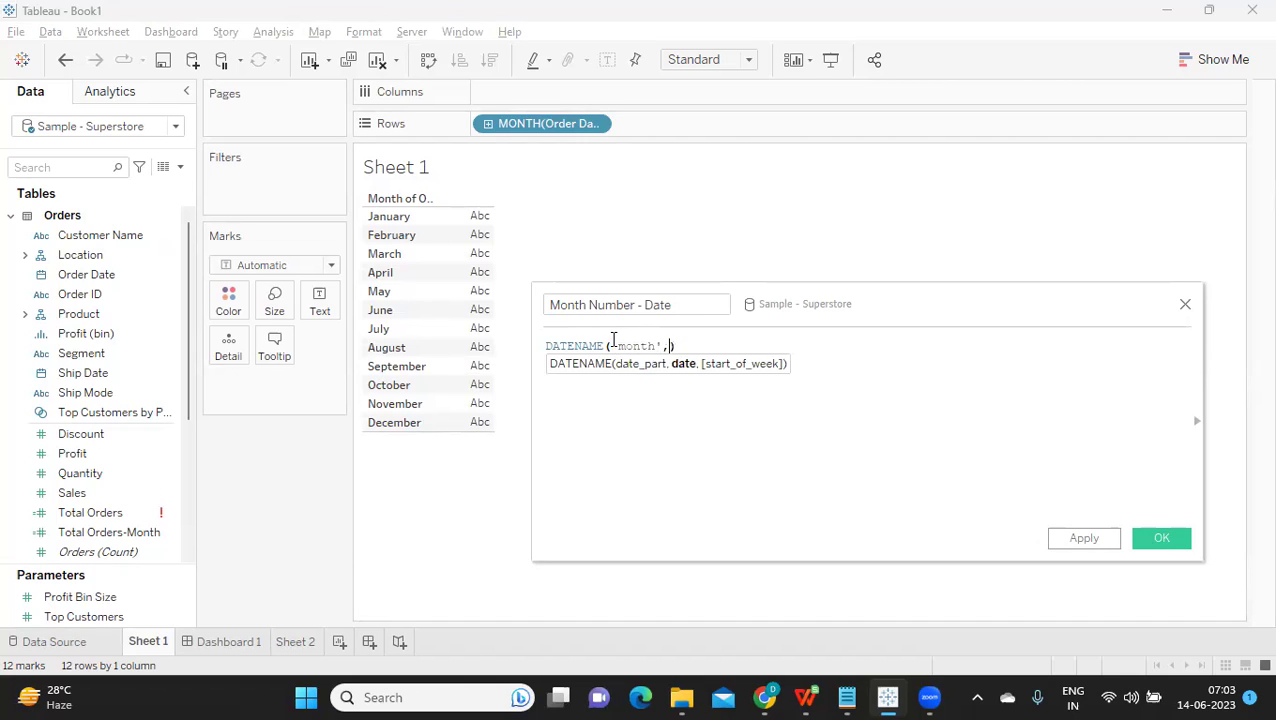
pyautogui.write('[or')
pyautogui.press('Return')
pyautogui.click(1063, 541)
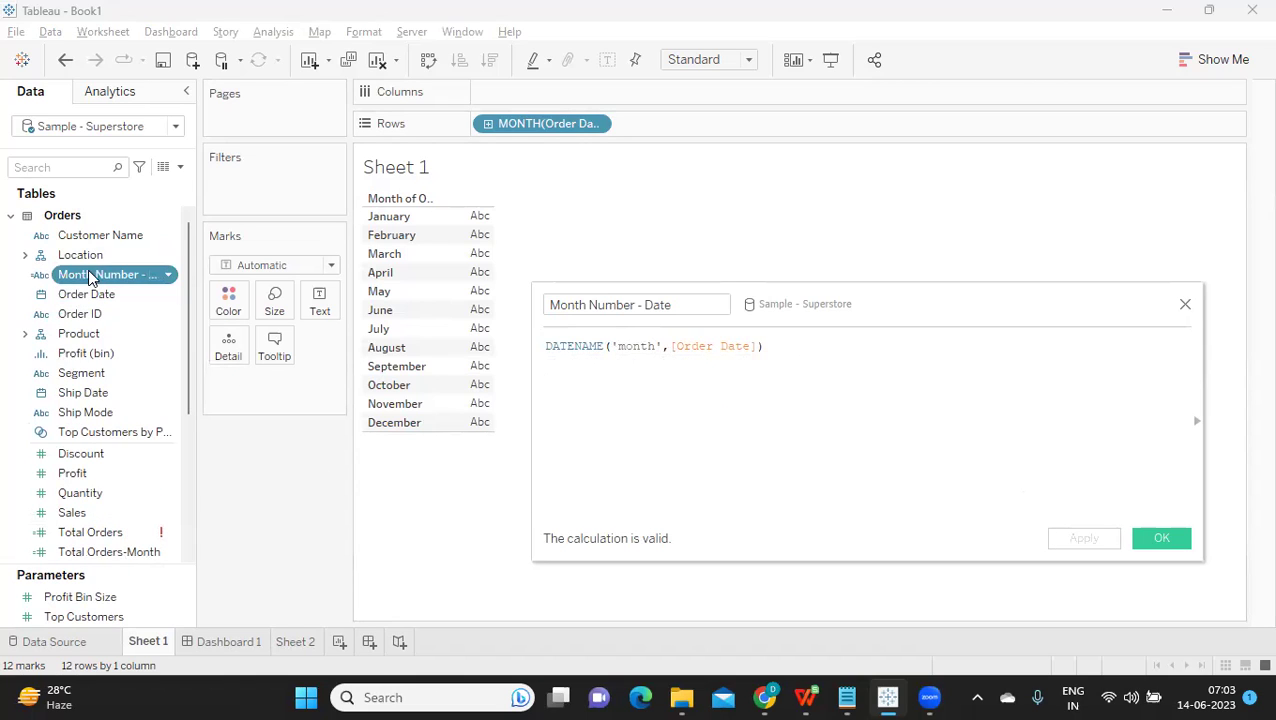
pyautogui.moveTo(80, 281); pyautogui.dragTo(637, 123)
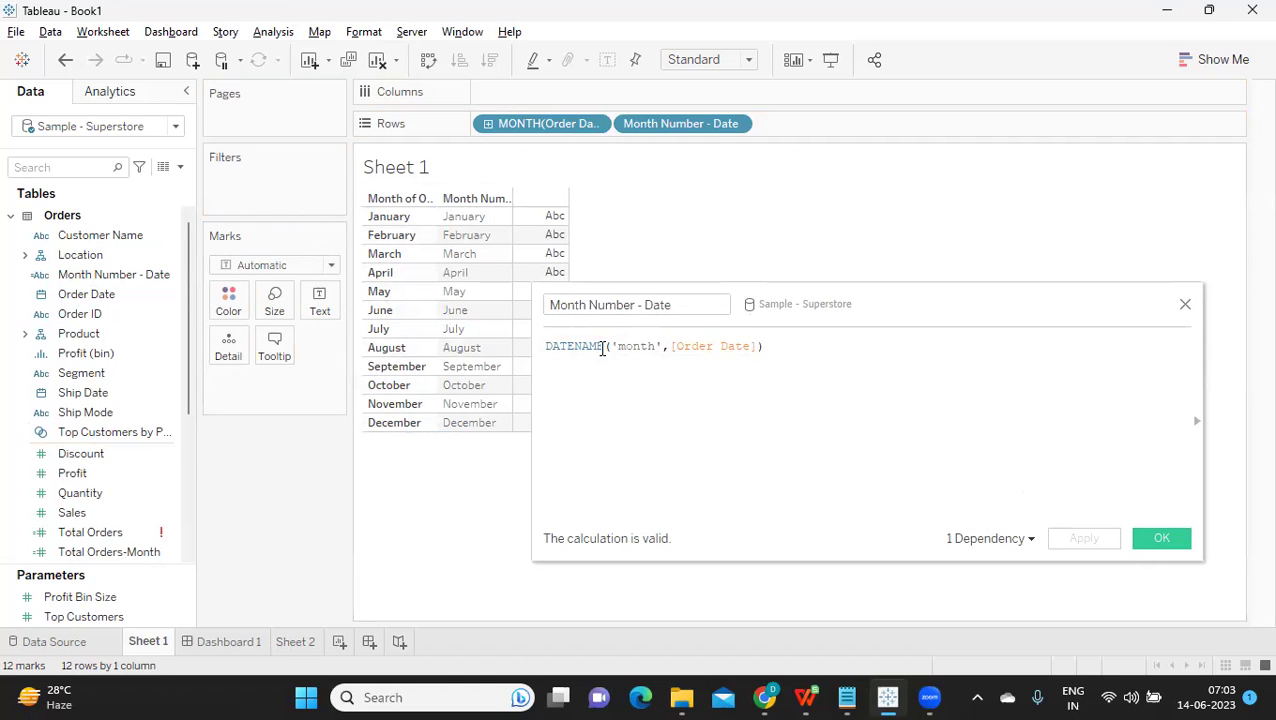
# Uncover the table behind the calculation editor, then replace DATENAME with DATEPART in the formula and apply it.
pyautogui.moveTo(853, 297); pyautogui.dragTo(942, 245)
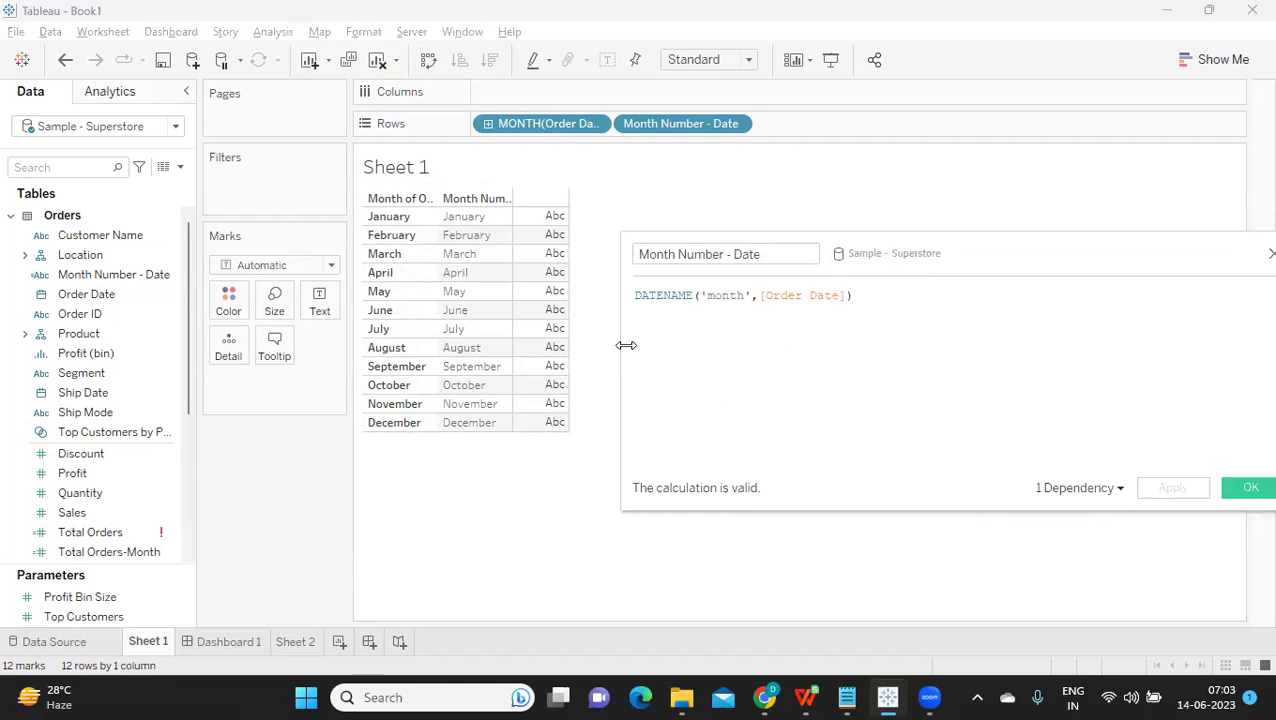
pyautogui.click(692, 299)
pyautogui.press('BackSpace')
pyautogui.press('BackSpace')
pyautogui.press('BackSpace')
pyautogui.press('BackSpace')
pyautogui.write('par')
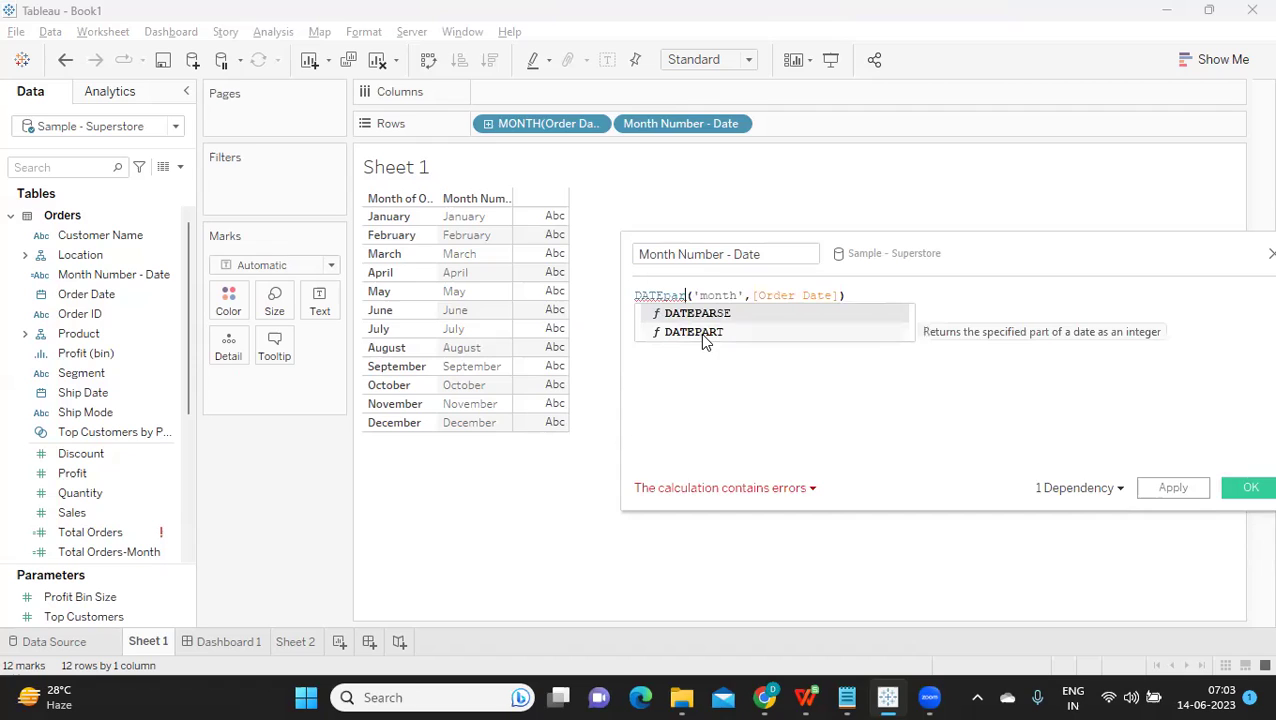
pyautogui.doubleClick(695, 332)
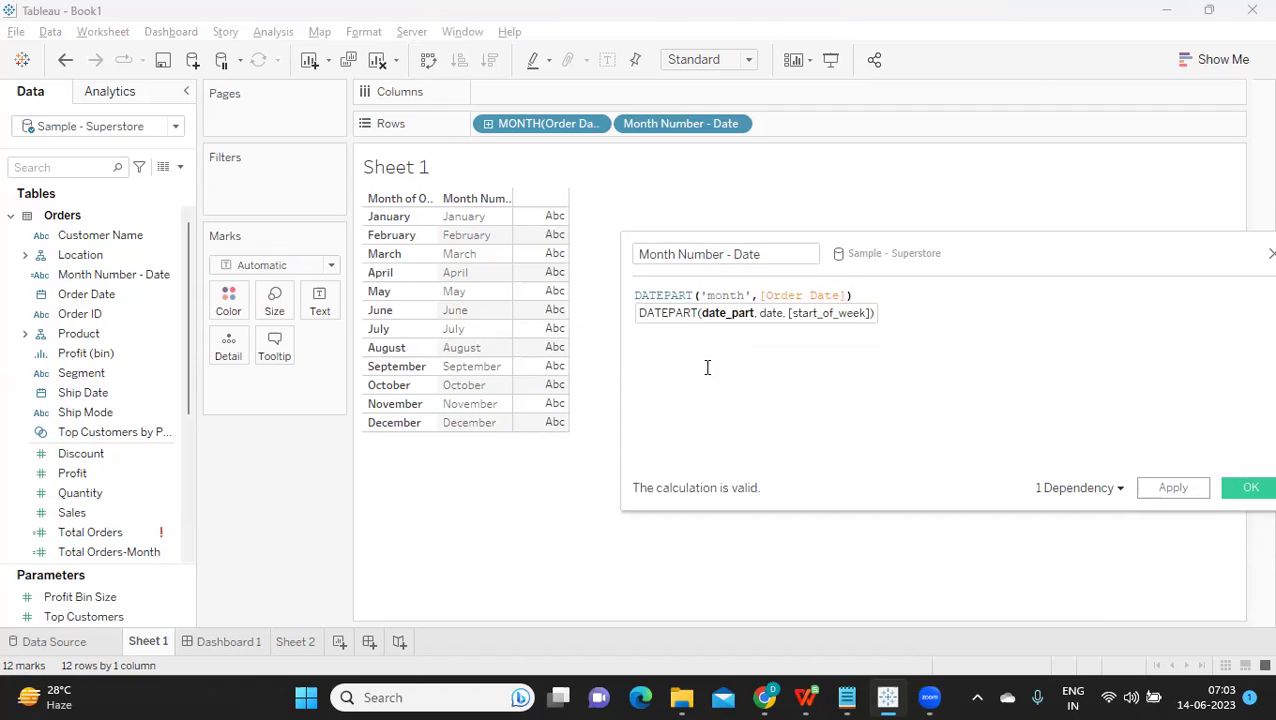
pyautogui.click(1165, 488)
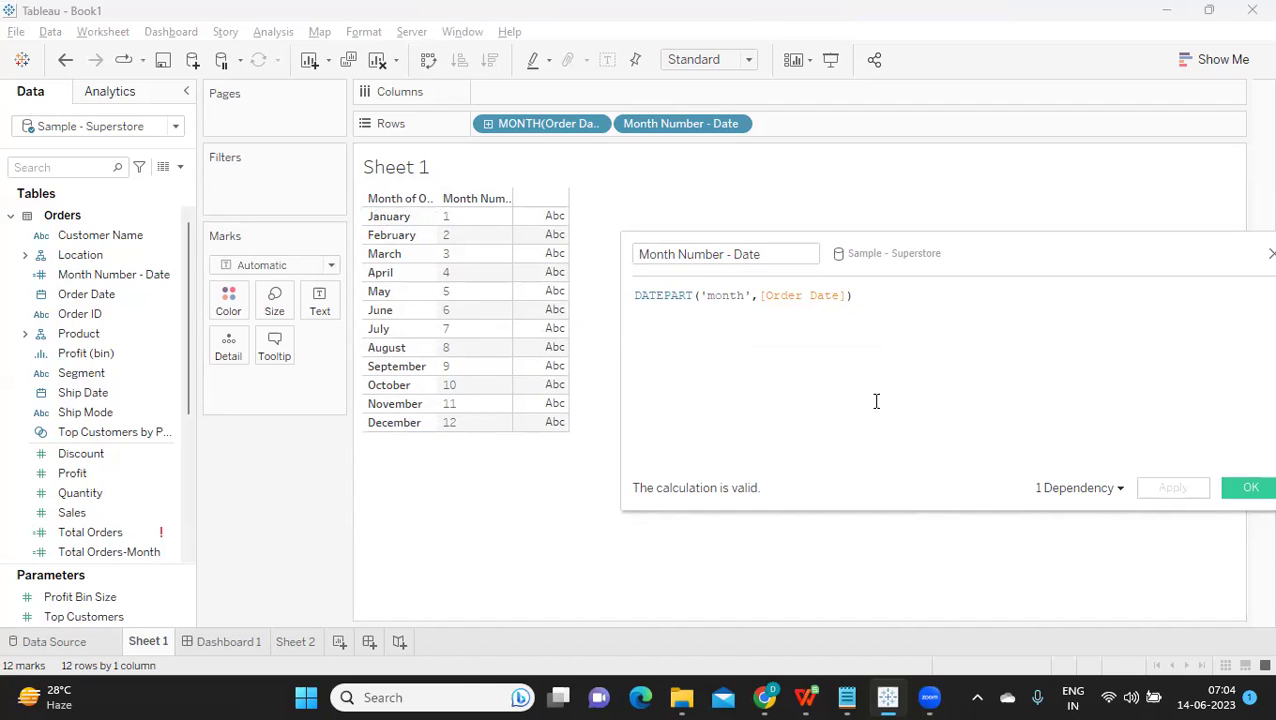
# Replace the DATEPART formula with the opening of a CASE statement on the Date field from 2 (TCQ-2).
pyautogui.moveTo(900, 296); pyautogui.dragTo(600, 292)
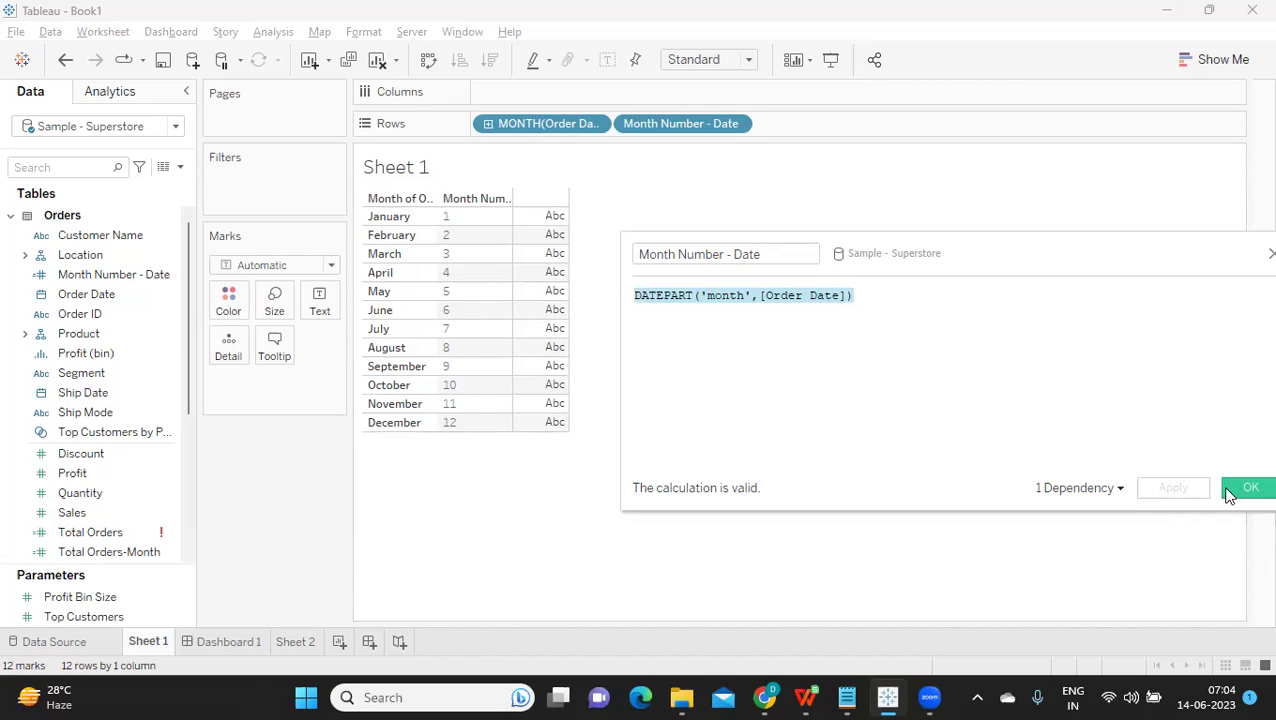
pyautogui.click(867, 306)
pyautogui.moveTo(868, 296); pyautogui.dragTo(640, 284)
pyautogui.write('cas')
pyautogui.press('Return')
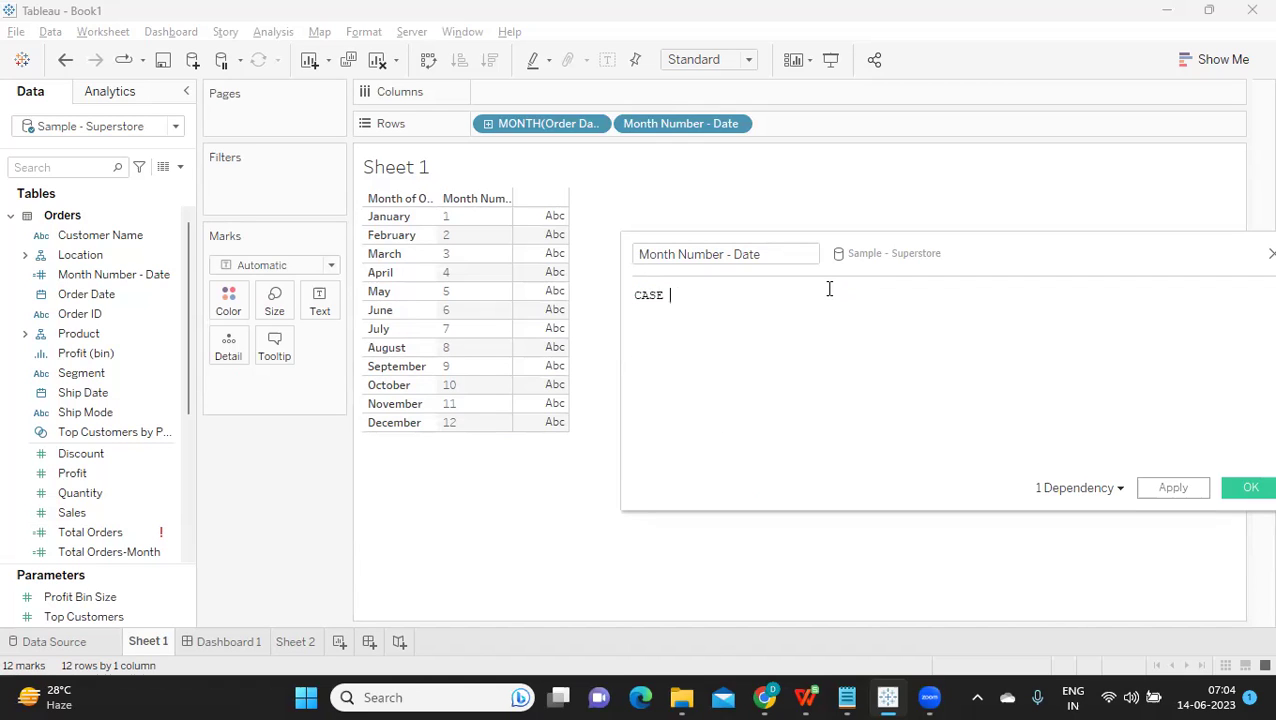
pyautogui.press('Escape')
pyautogui.write('m')
pyautogui.press('BackSpace')
pyautogui.write('date')
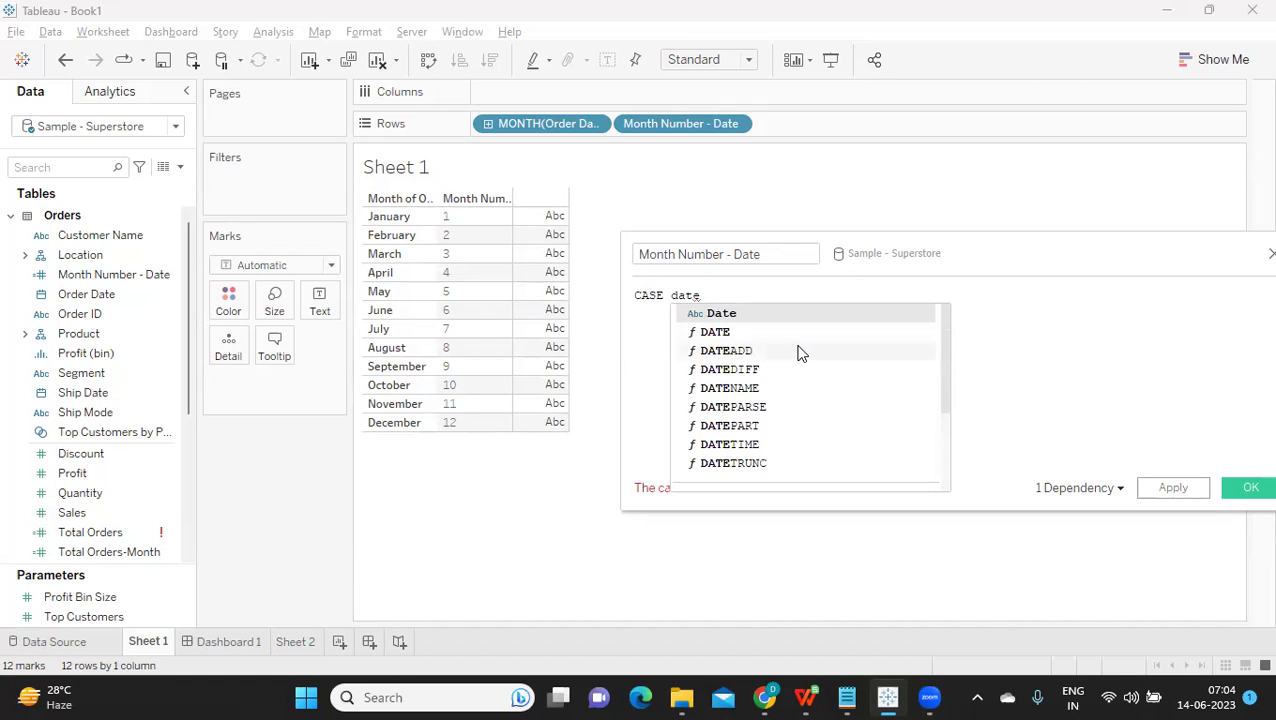
pyautogui.press('Return')
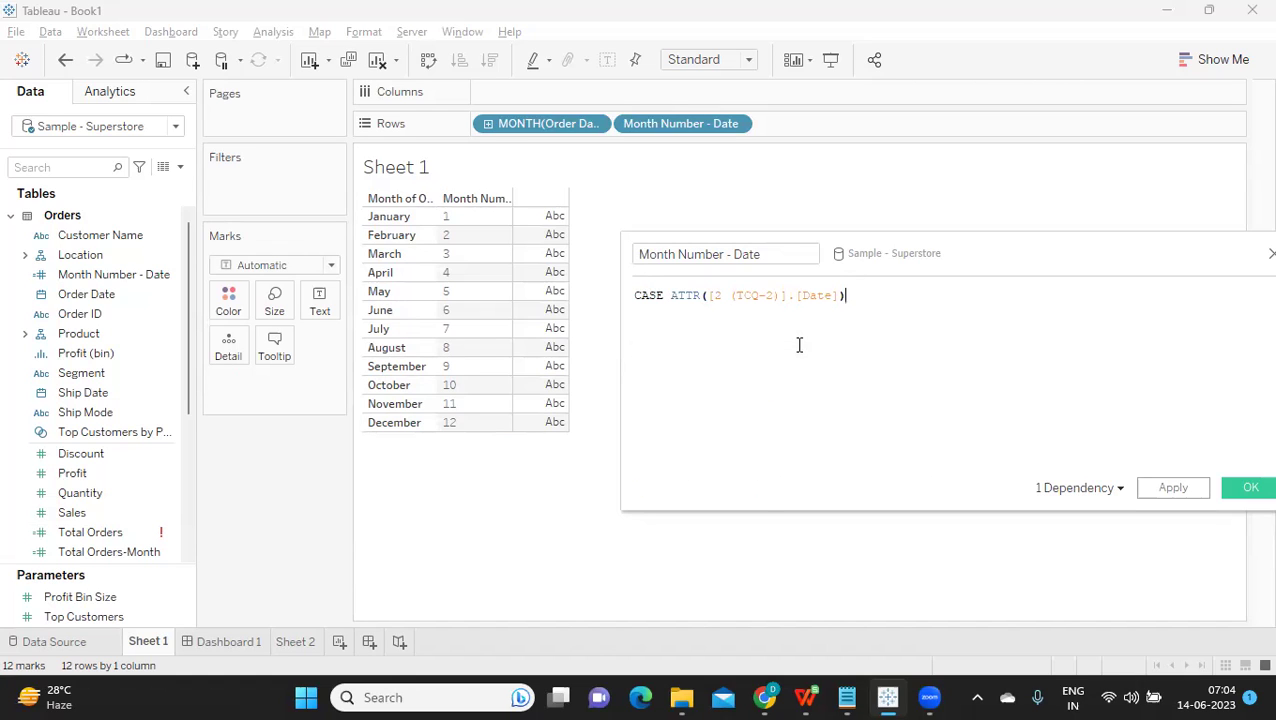
# Add the condition WHEN 'January' THEN 1 to the CASE statement and close it with end.
pyautogui.press('Return')
pyautogui.write("WHEN  '")
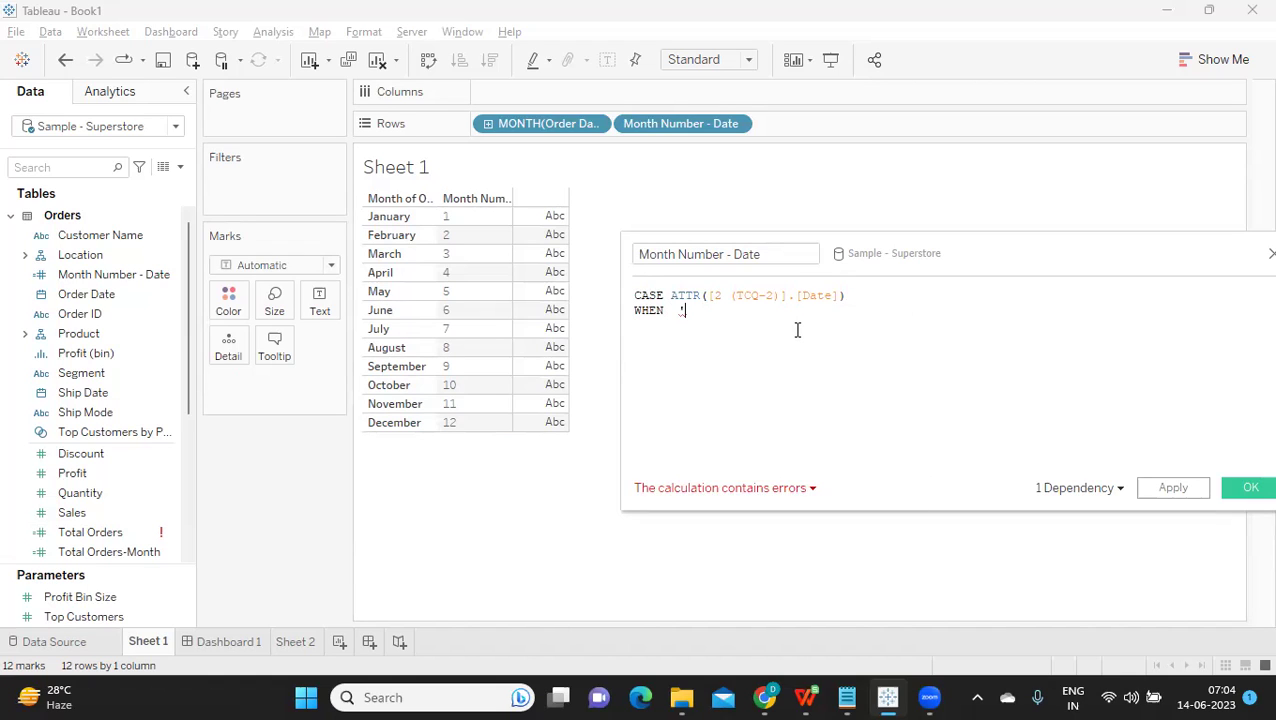
pyautogui.write("January''")
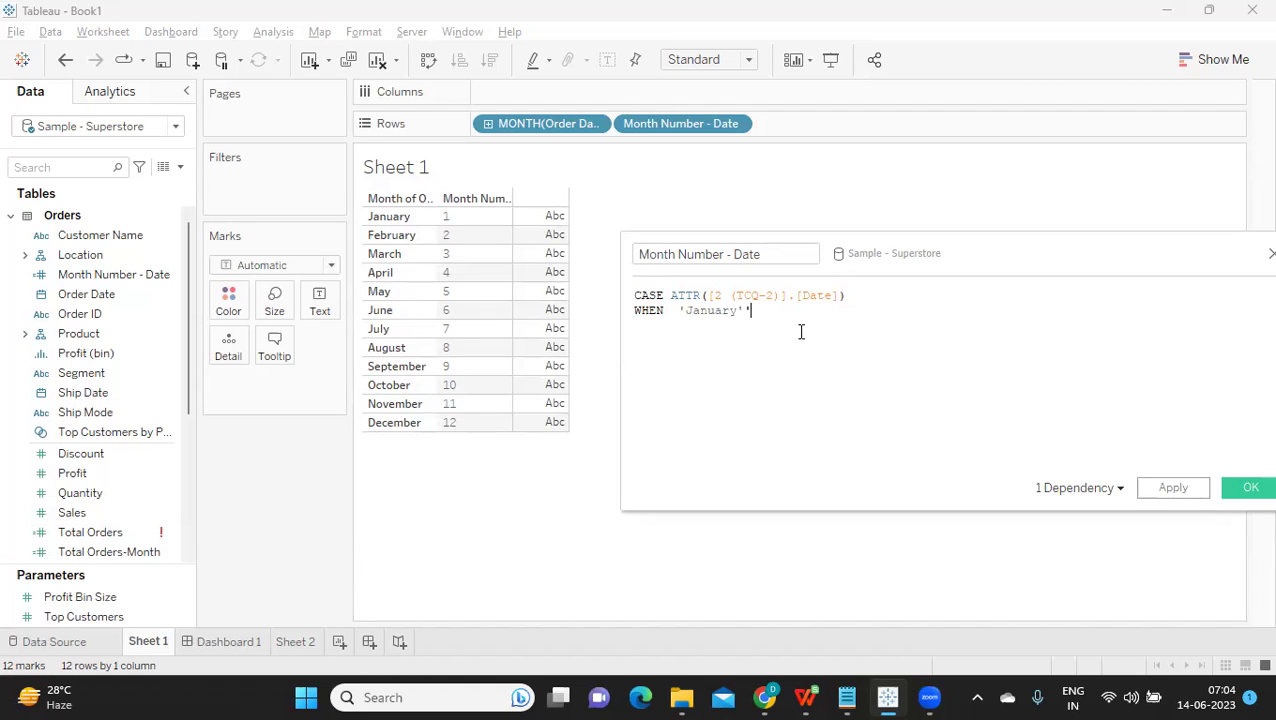
pyautogui.write(' THEN 1')
pyautogui.press('Return')
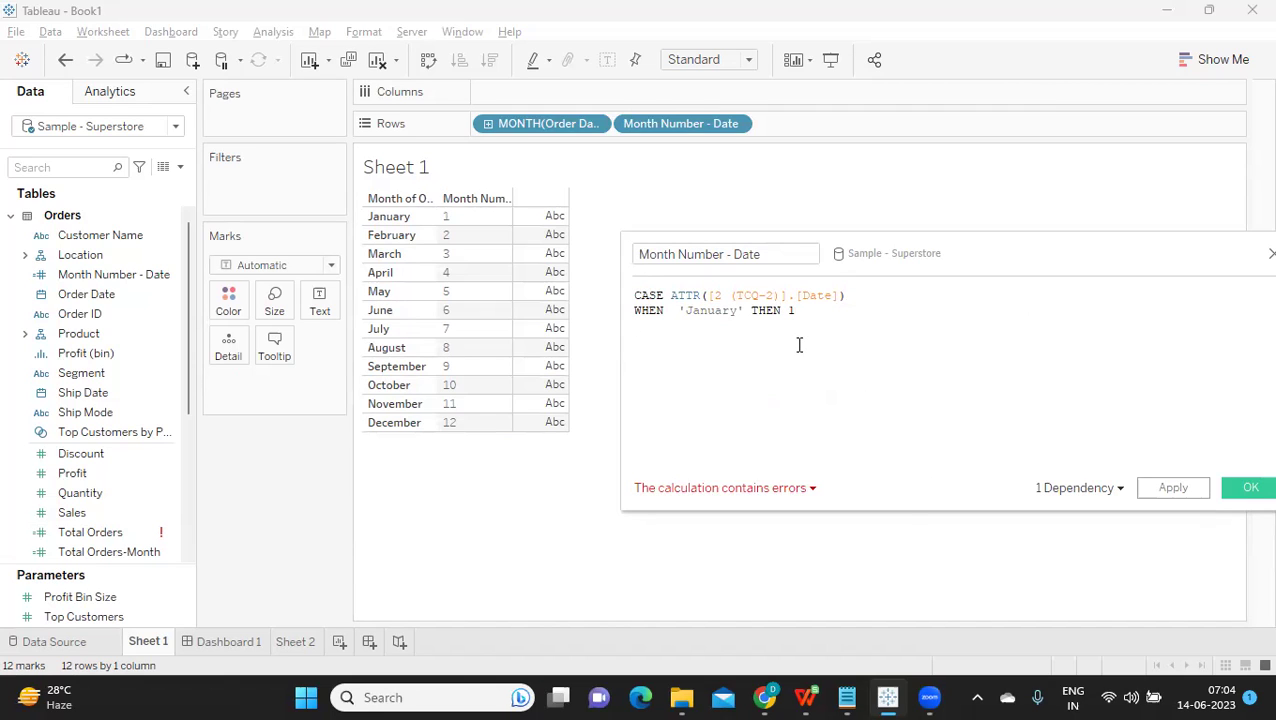
pyautogui.write('en')
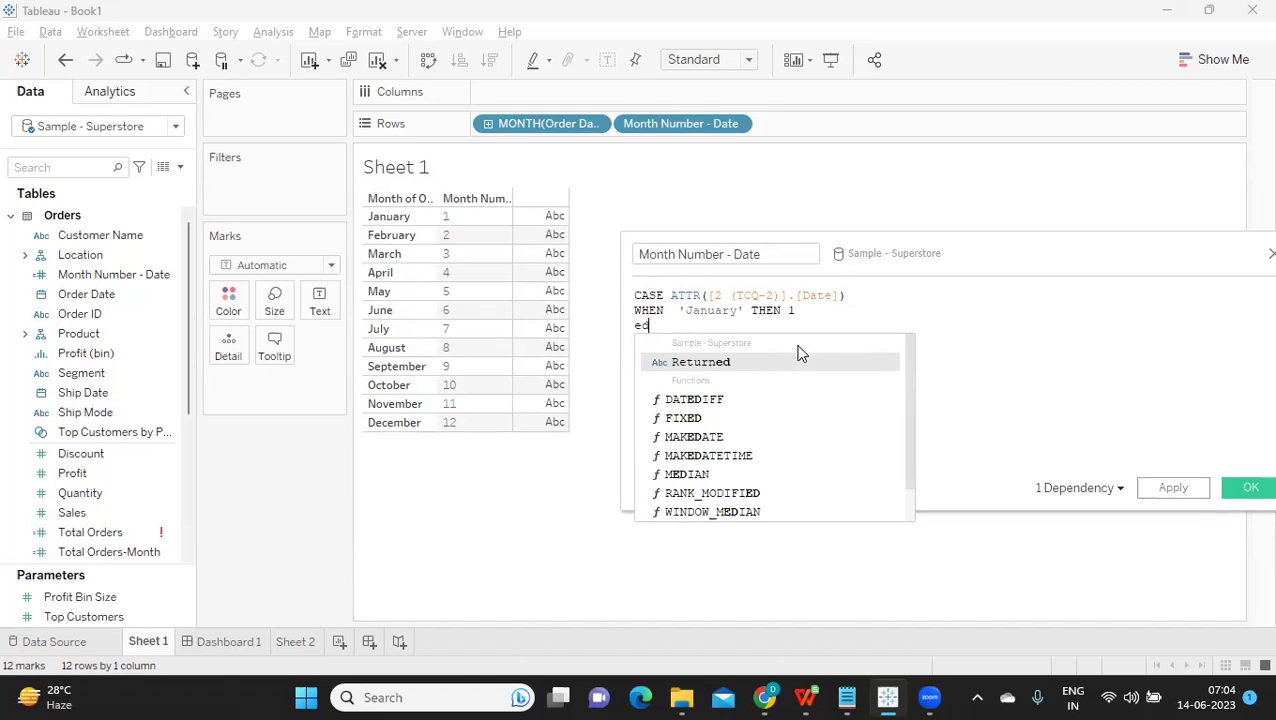
pyautogui.write('d')
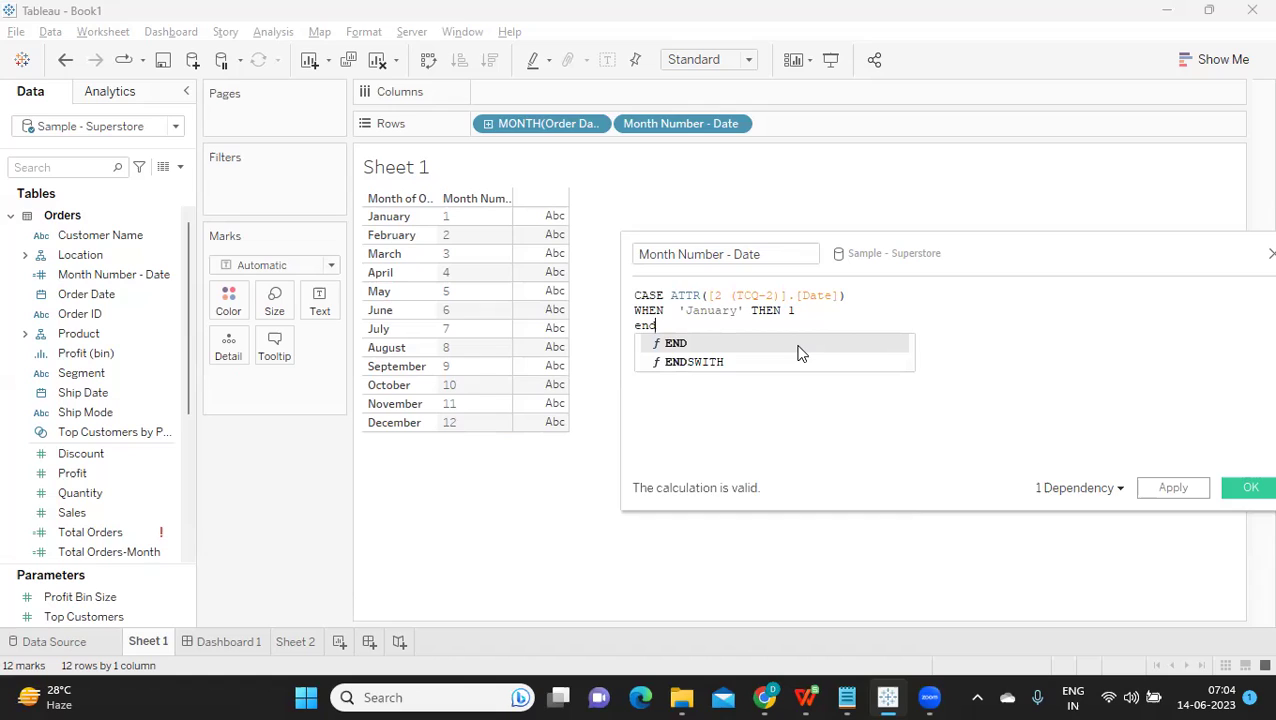
pyautogui.click(790, 319)
pyautogui.moveTo(680, 333); pyautogui.dragTo(615, 287)
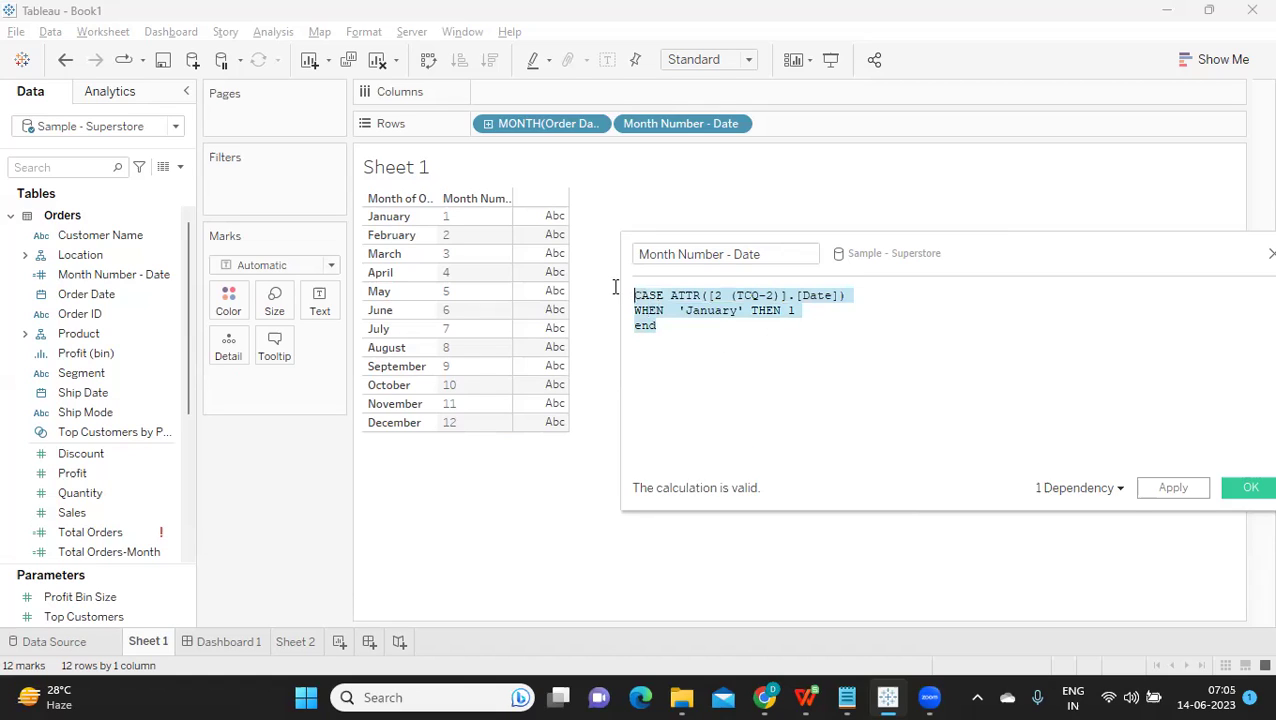
pyautogui.click(713, 332)
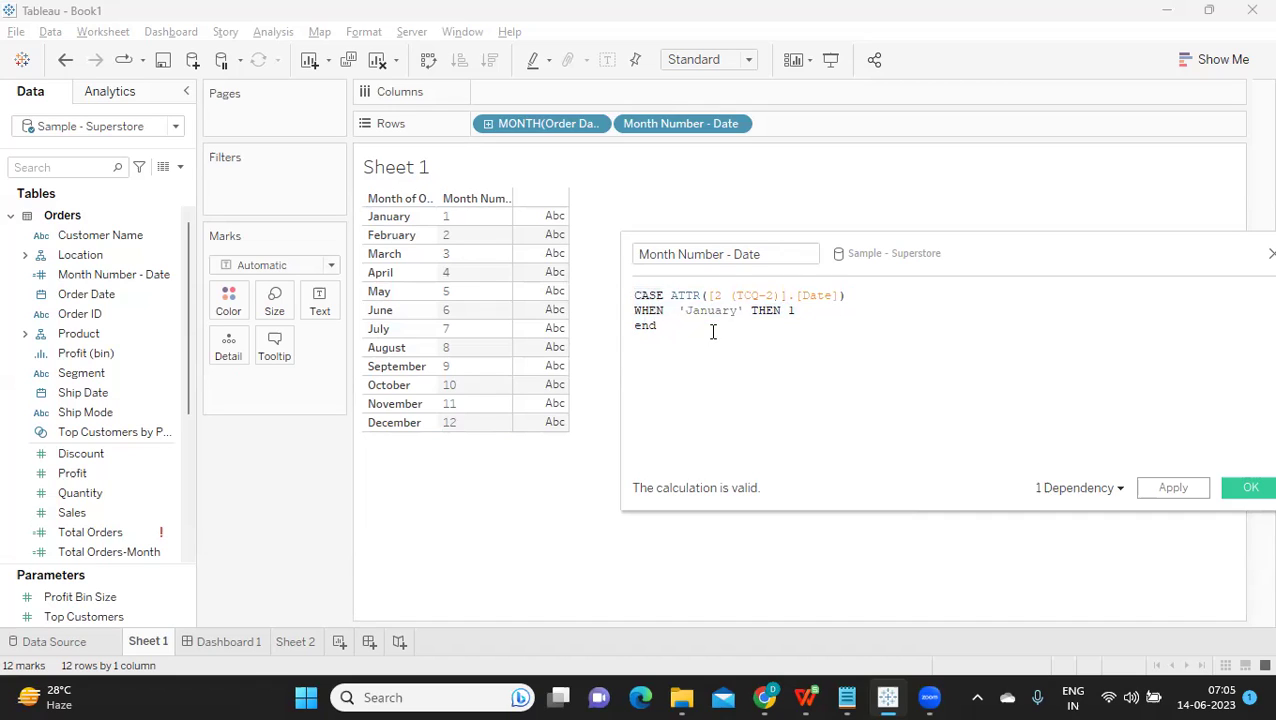
# Switch to the Book1 question workbook in WPS Office and review both Q5 tasks on the food items and the FOOD PRICE VALUE table.
pyautogui.moveTo(655, 322); pyautogui.dragTo(600, 290)
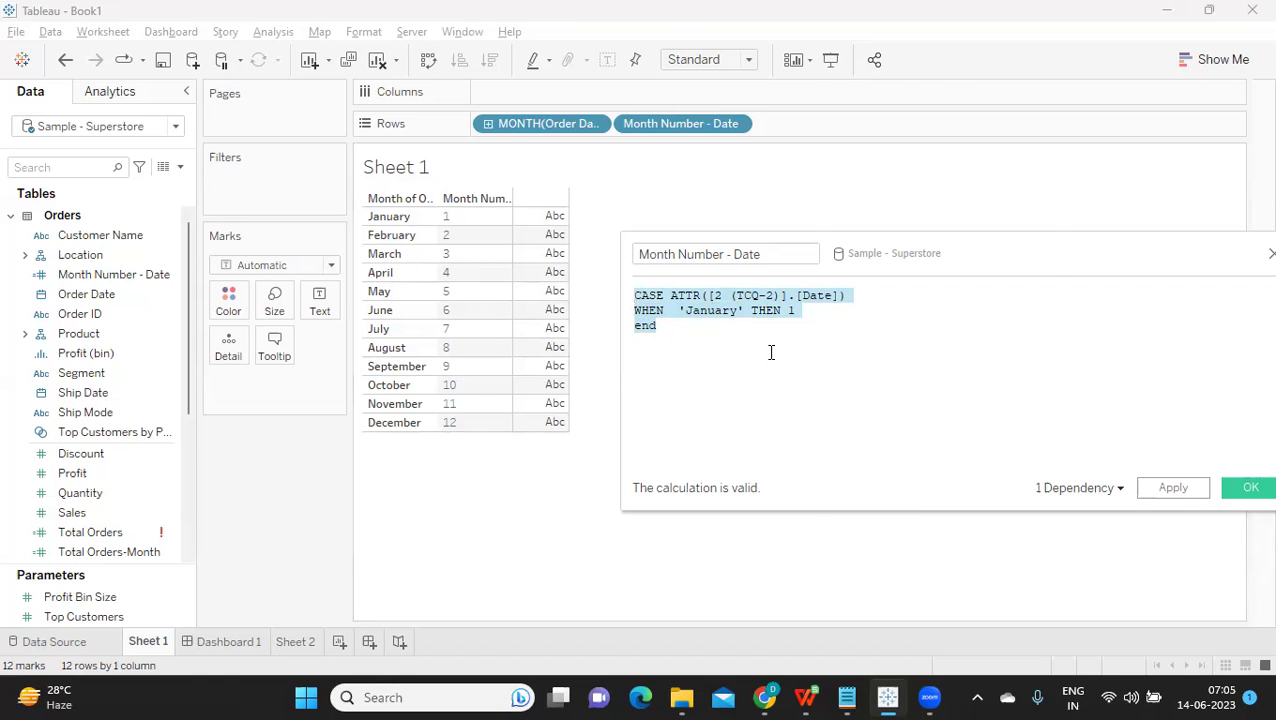
pyautogui.hotkey('alt', 'Tab')
pyautogui.scroll(-4, 600, 478)
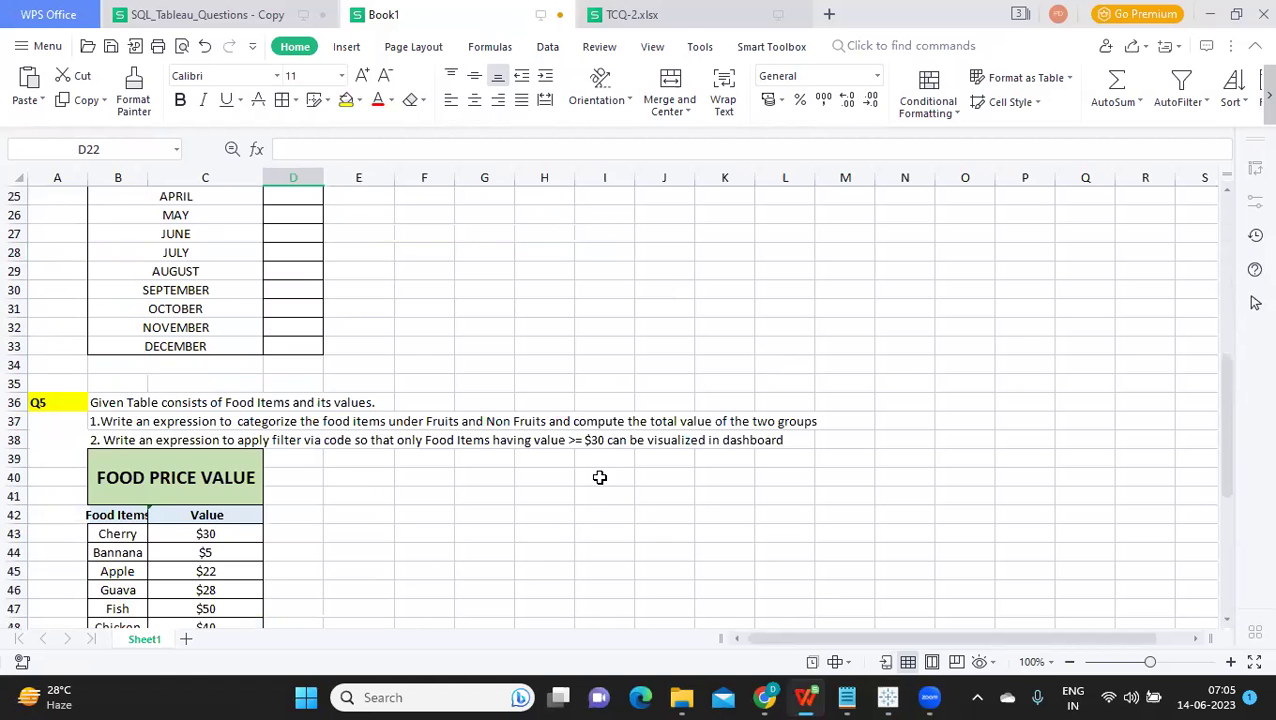
pyautogui.scroll(-2, 600, 478)
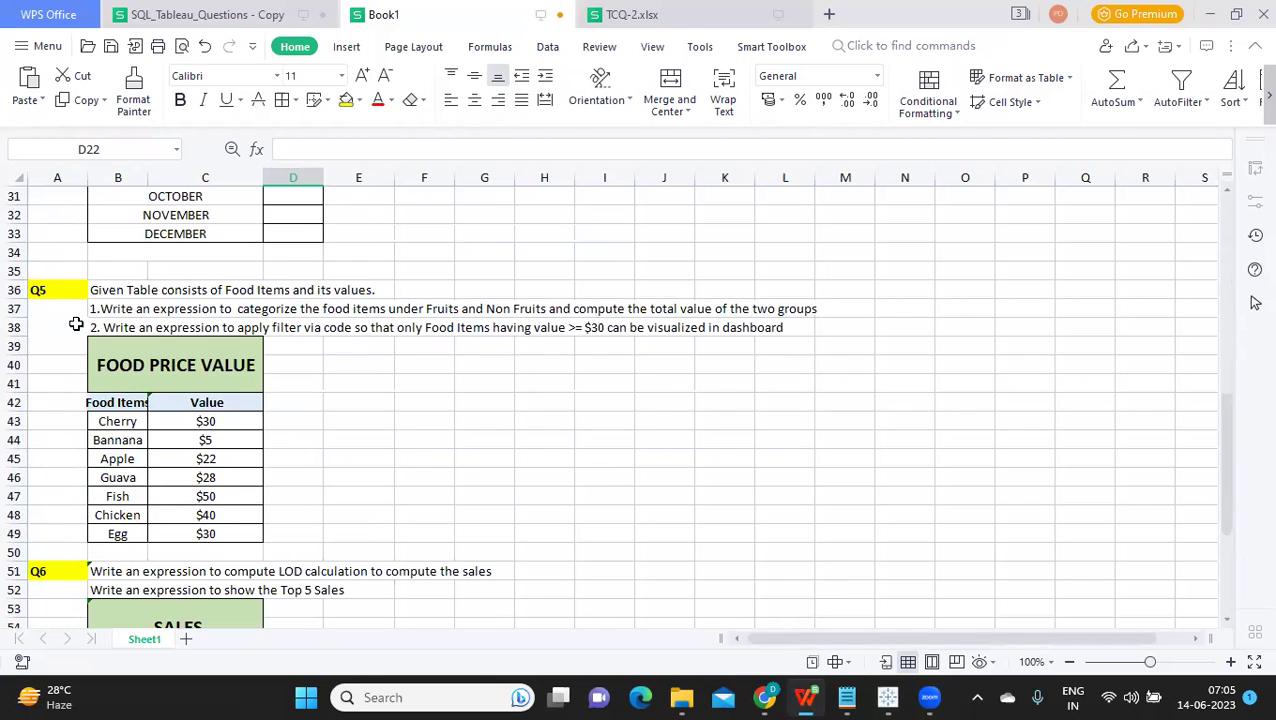
pyautogui.click(117, 290)
pyautogui.moveTo(117, 290); pyautogui.dragTo(421, 319)
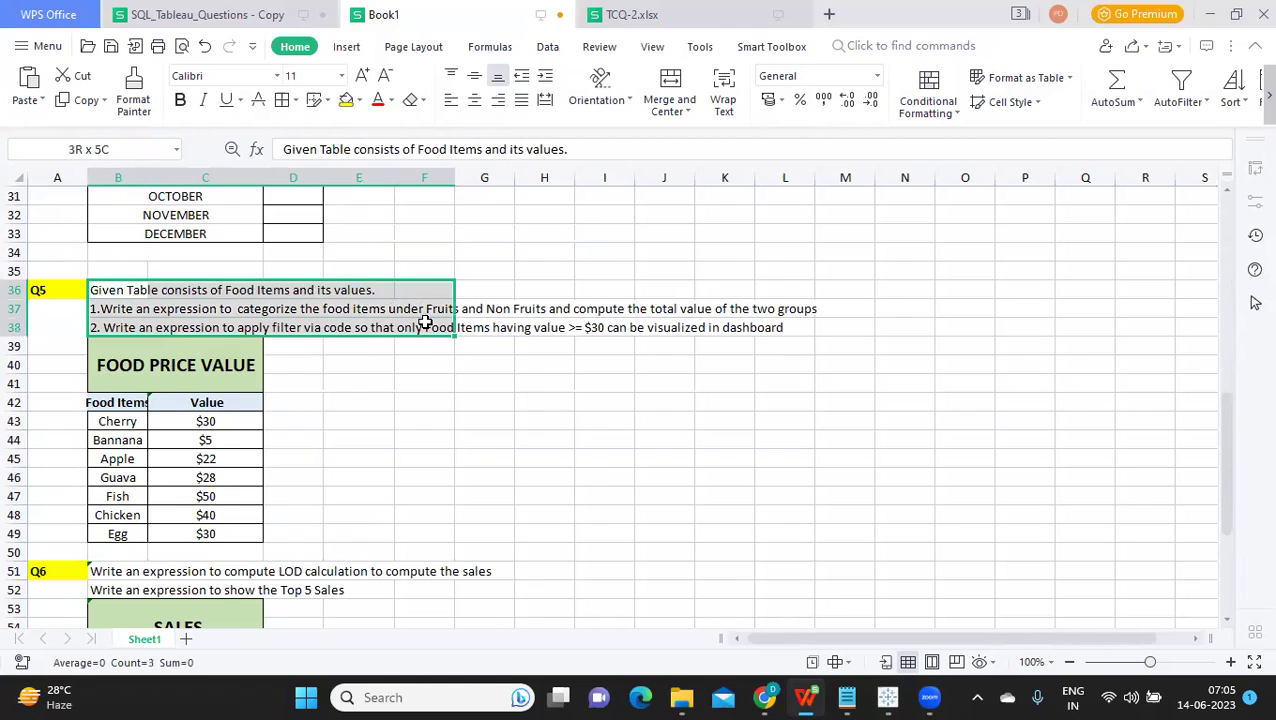
pyautogui.click(534, 443)
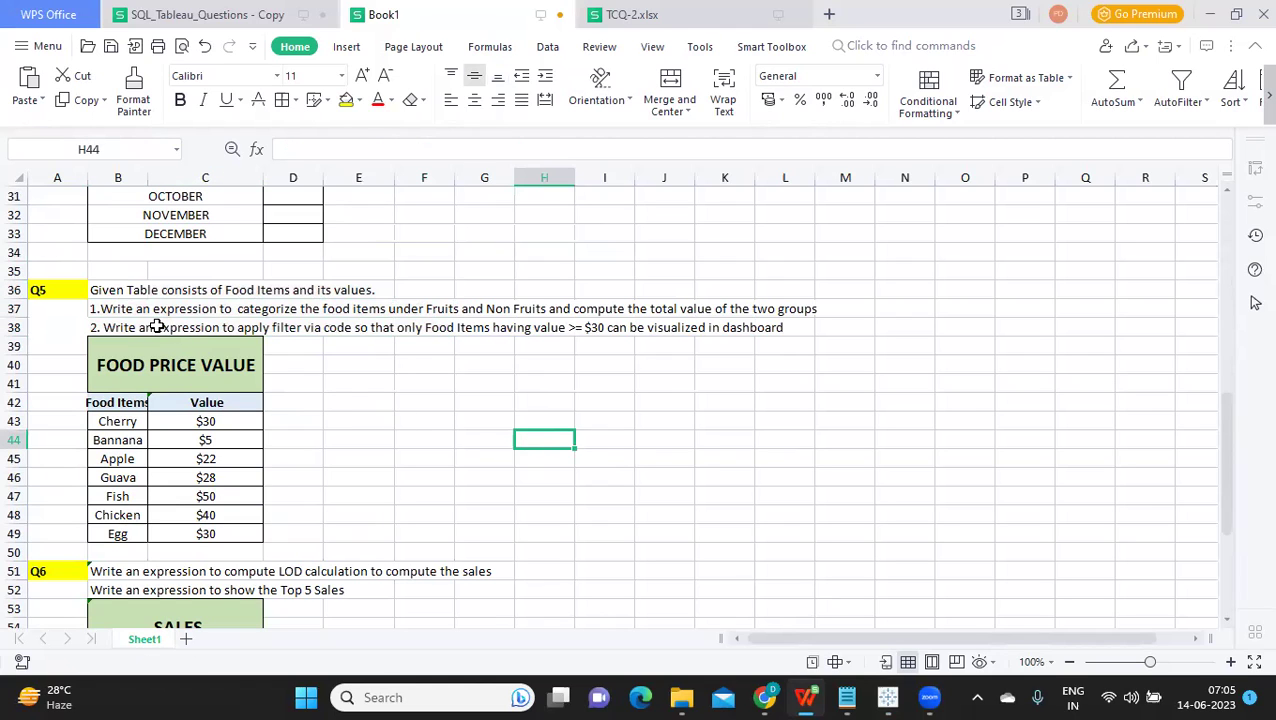
pyautogui.moveTo(118, 310); pyautogui.dragTo(812, 312)
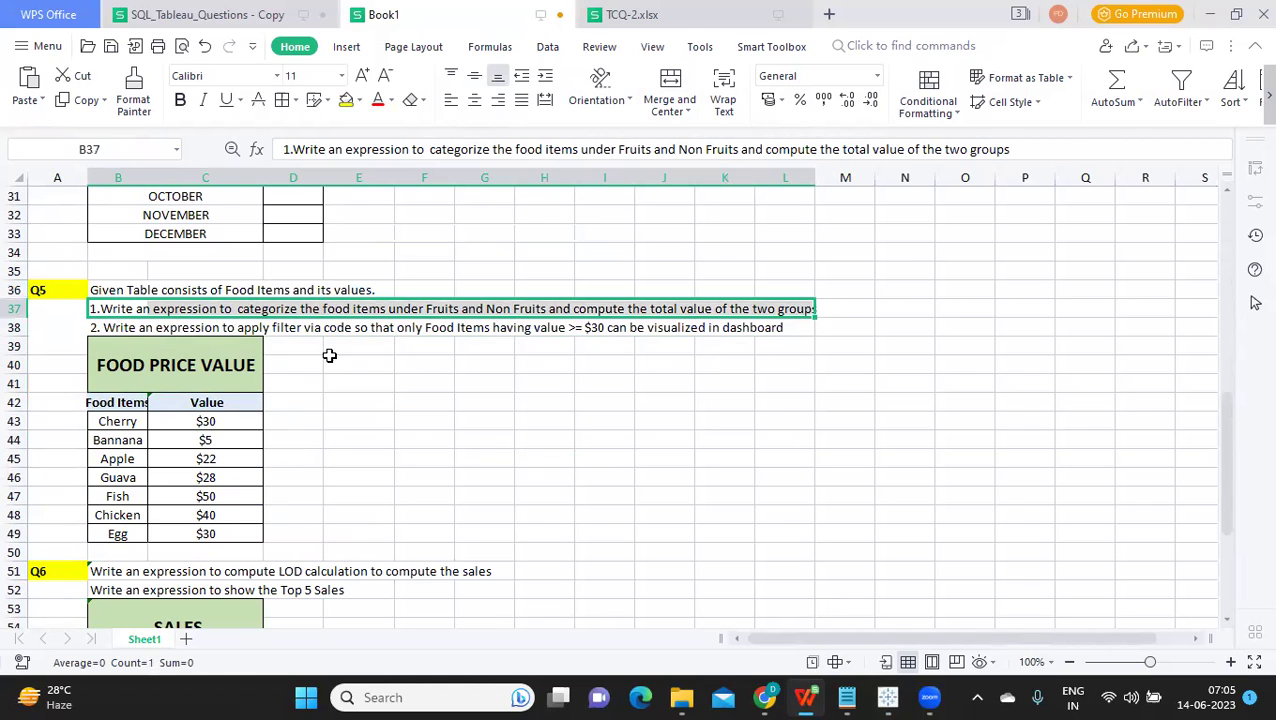
pyautogui.click(251, 305)
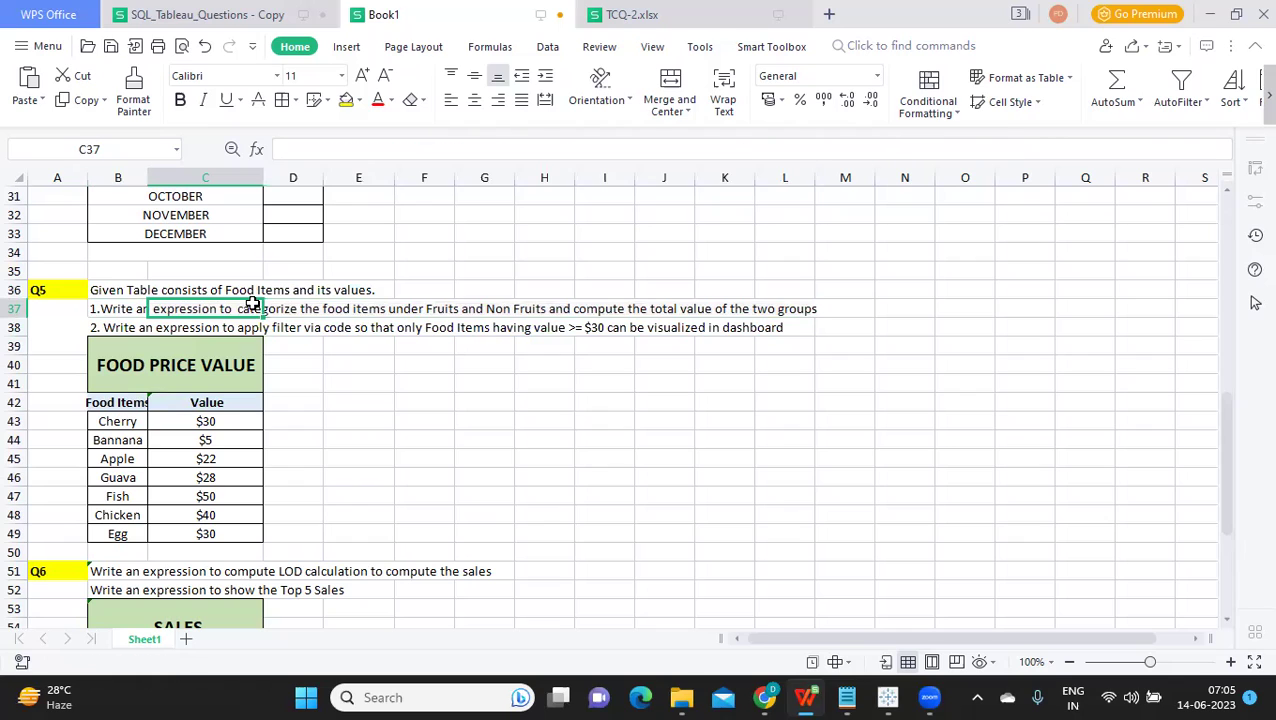
pyautogui.click(112, 310)
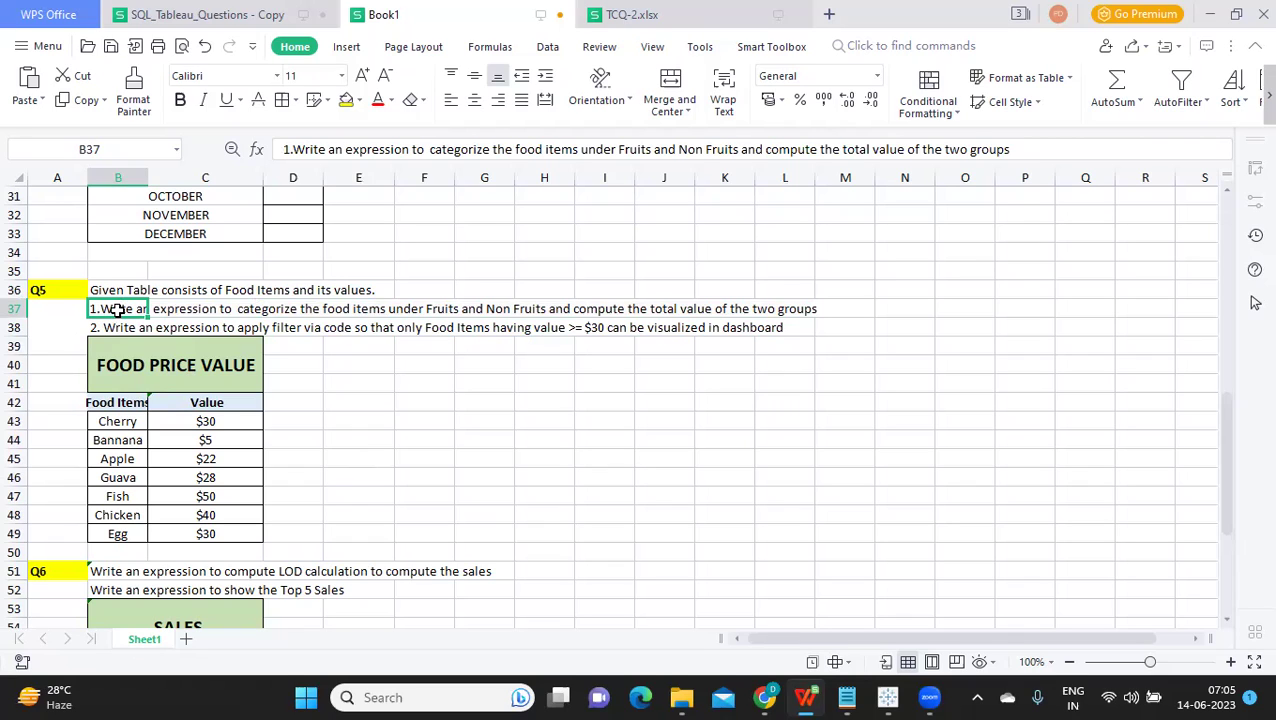
pyautogui.click(825, 313)
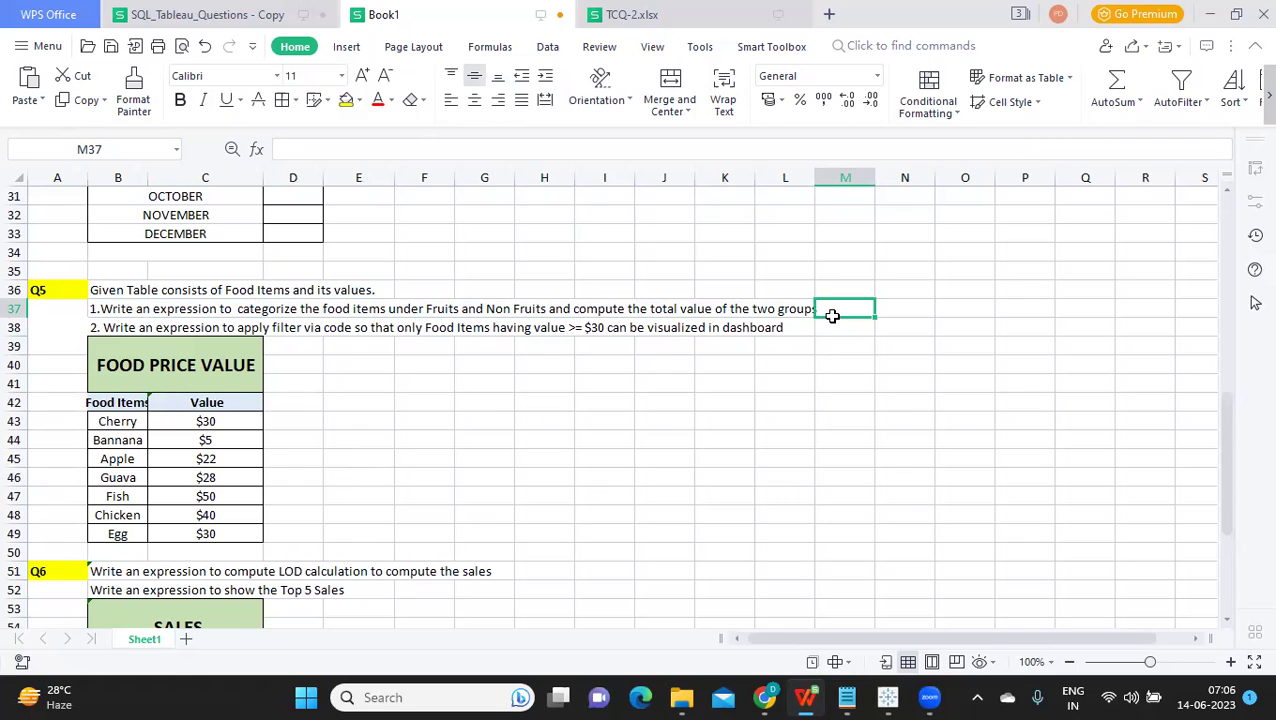
# Return to Tableau, save the CASE formula in Month Number - Date, and dismiss the blend relationship warning.
pyautogui.hotkey('alt', 'Tab')
pyautogui.hotkey('alt', 'Tab')
pyautogui.hotkey('alt', 'Tab')
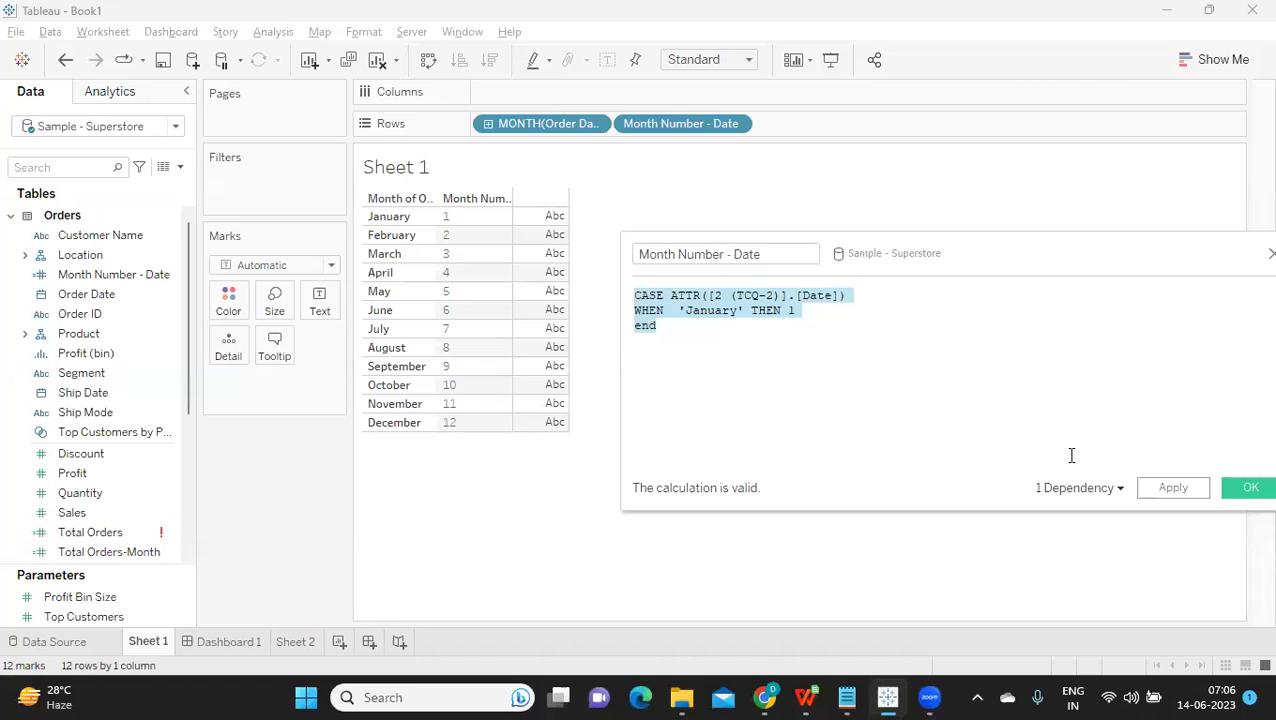
pyautogui.click(1250, 487)
pyautogui.click(637, 360)
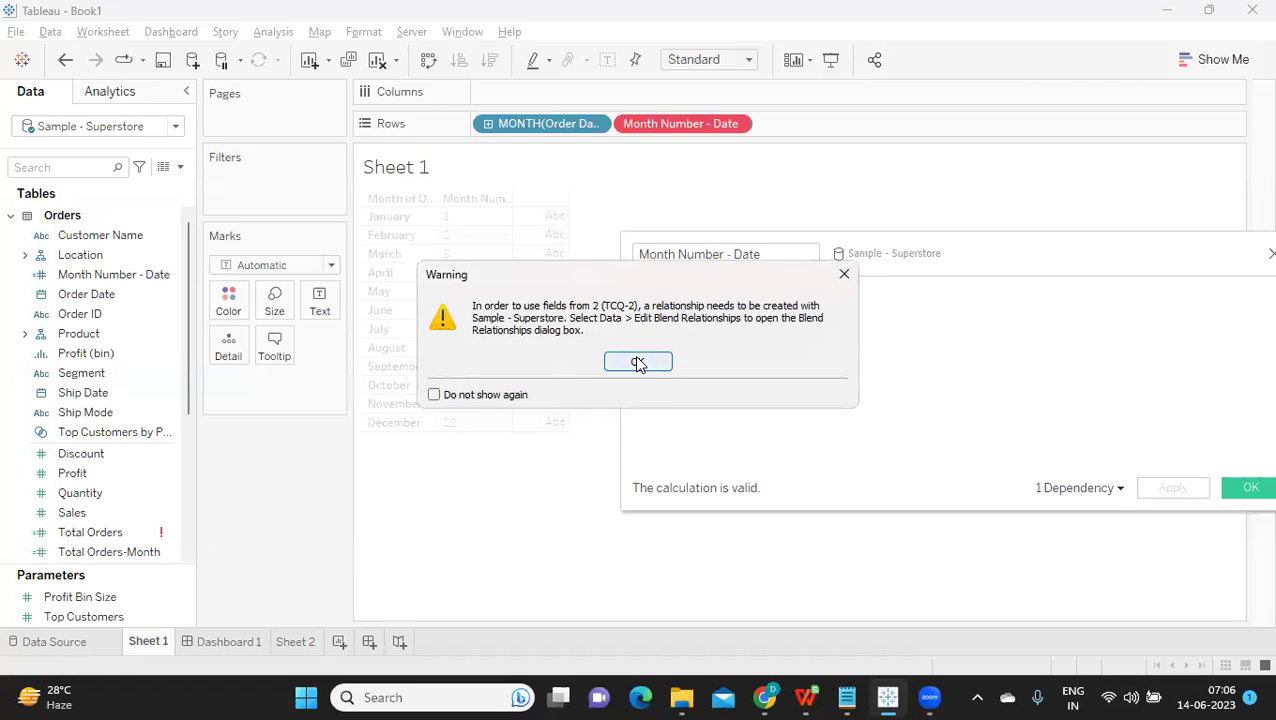
# Clear all fields from Sheet 2 and add a new worksheet.
pyautogui.click(308, 641)
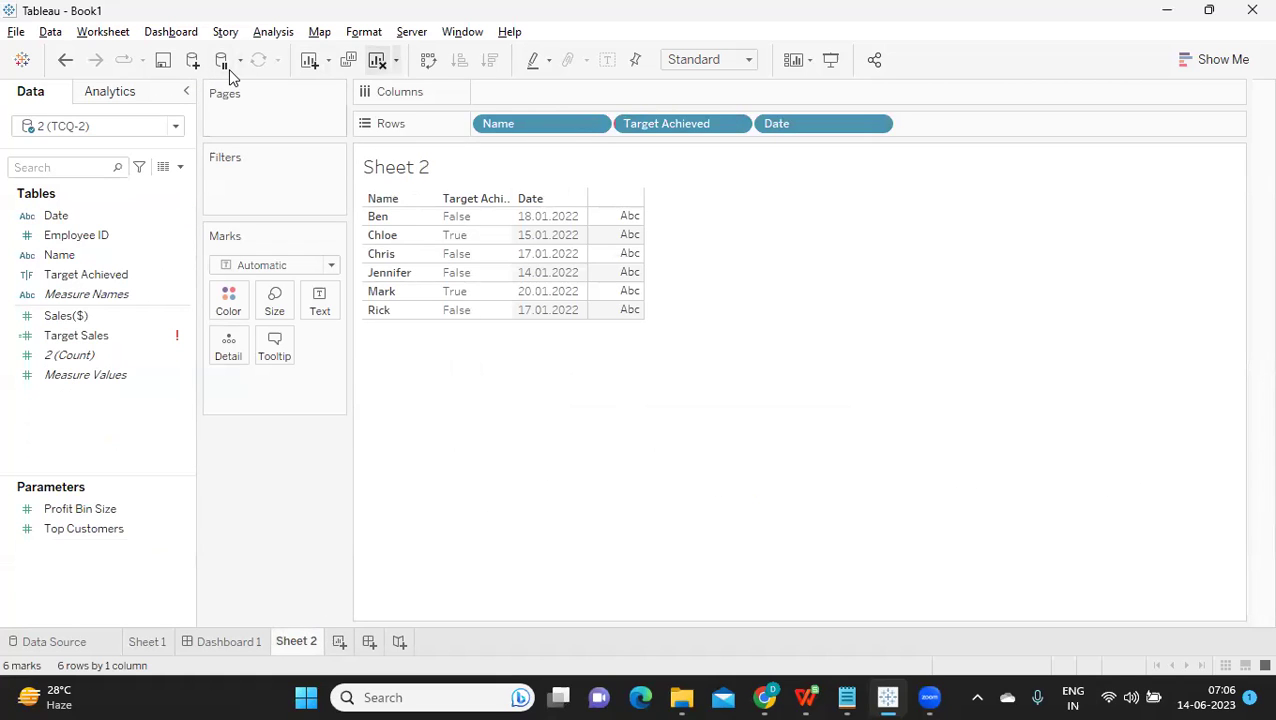
pyautogui.click(377, 59)
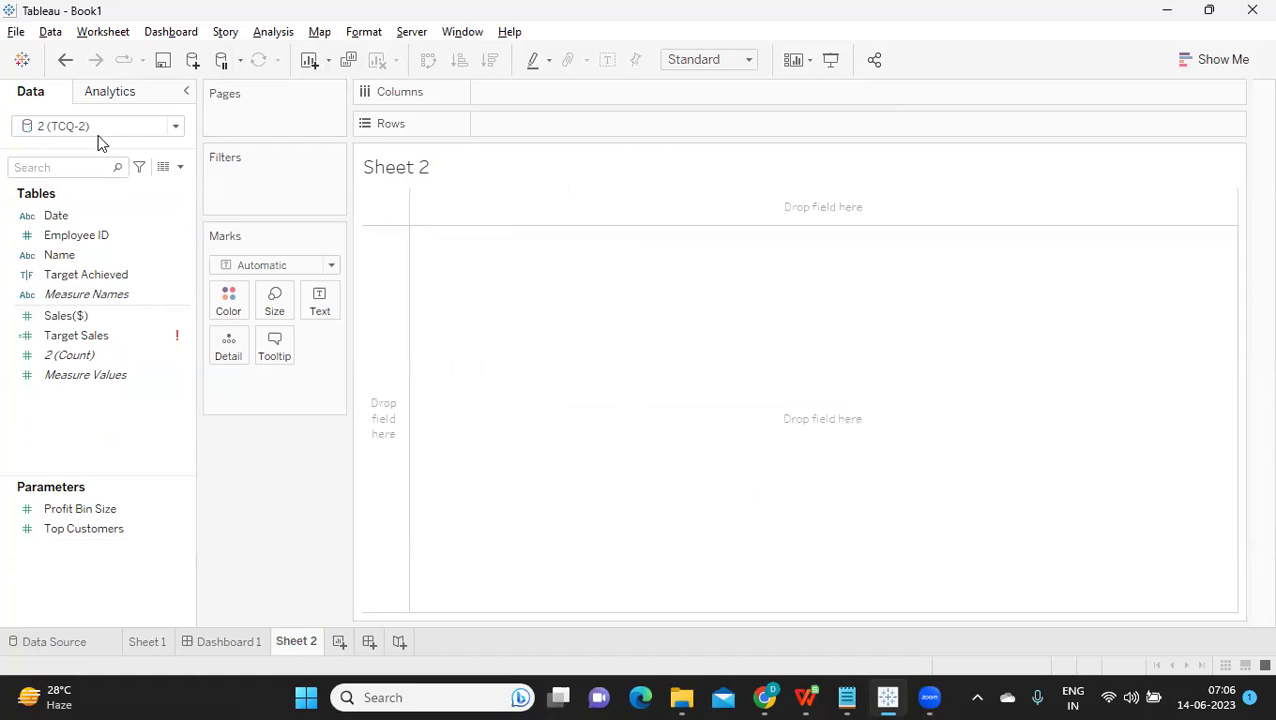
pyautogui.click(338, 647)
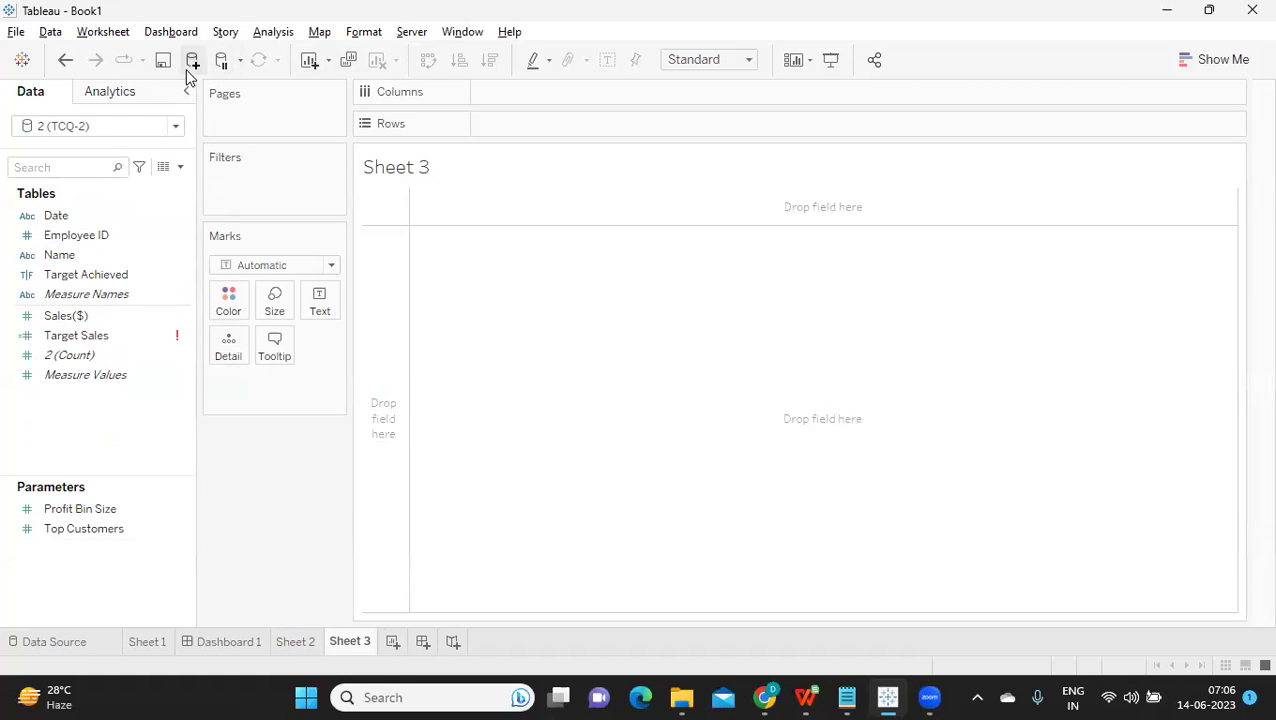
# Connect to the TCQ-2 Excel workbook as a new data source and add its table 5 to the canvas.
pyautogui.click(188, 64)
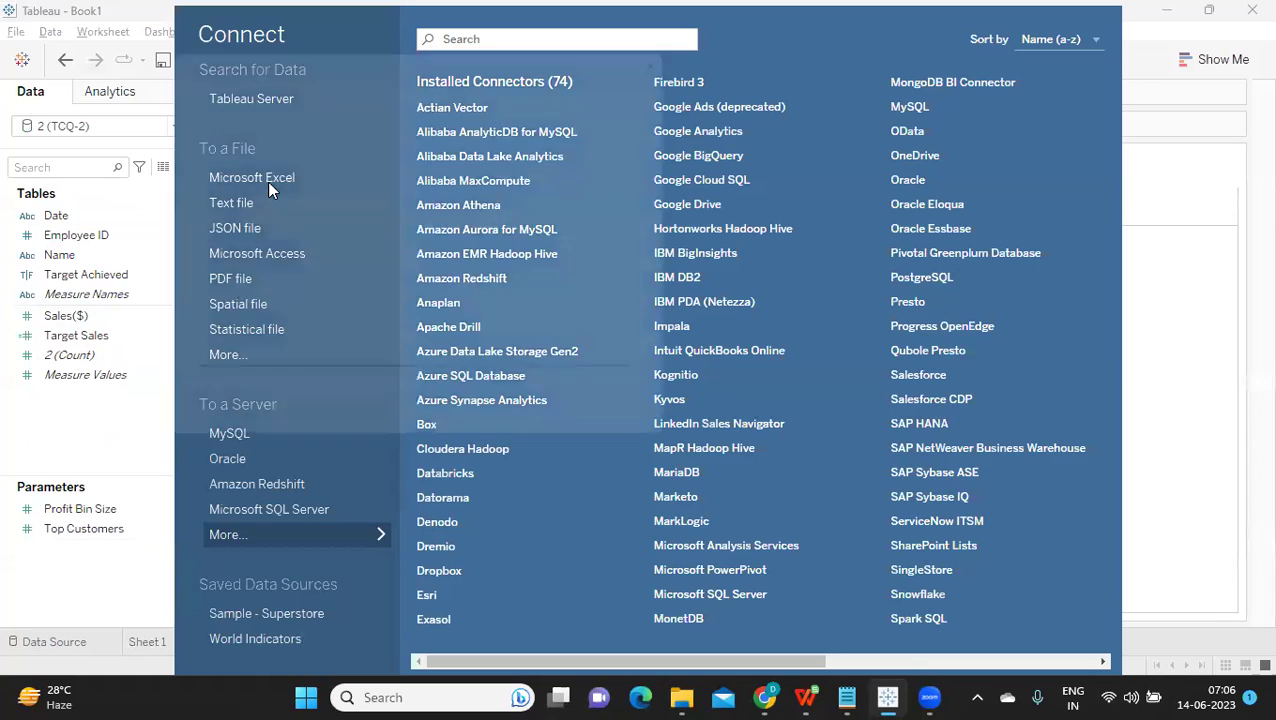
pyautogui.click(267, 181)
pyautogui.click(238, 178)
pyautogui.click(546, 436)
pyautogui.moveTo(62, 324); pyautogui.dragTo(444, 242)
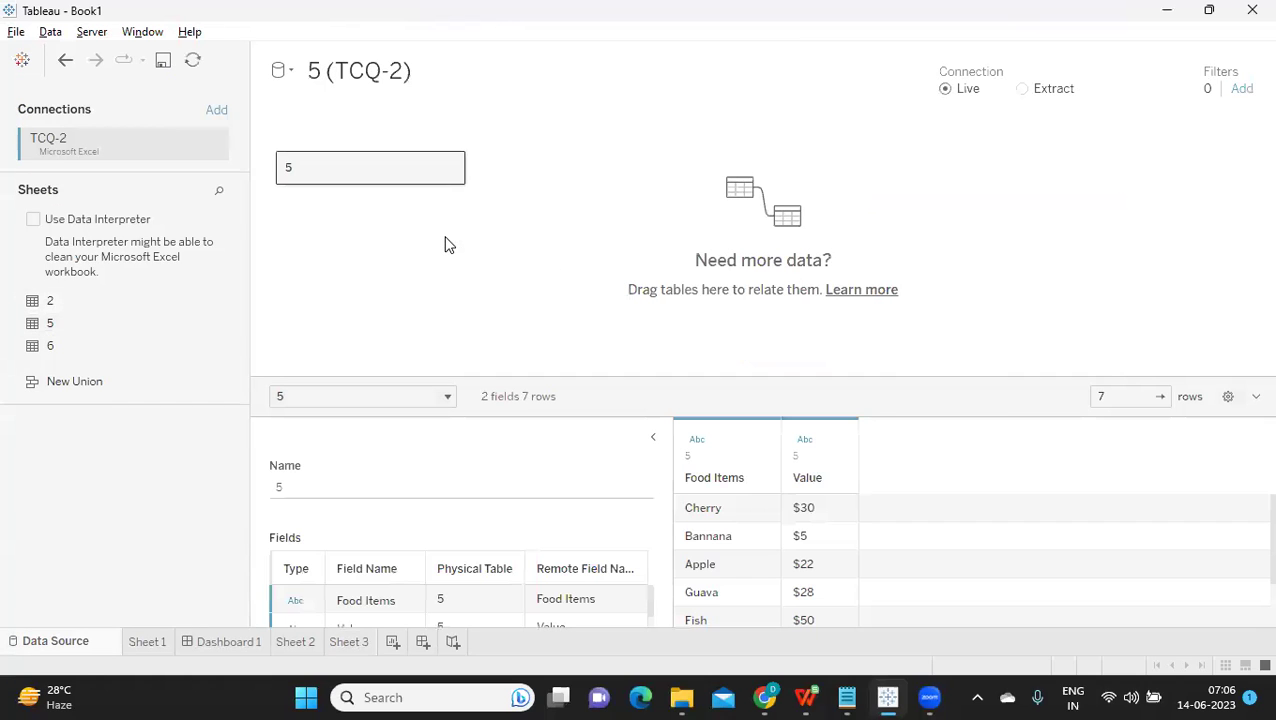
# Open Sheet 3 and rename it as 5.
pyautogui.click(348, 643)
pyautogui.doubleClick(355, 648)
pyautogui.write('5')
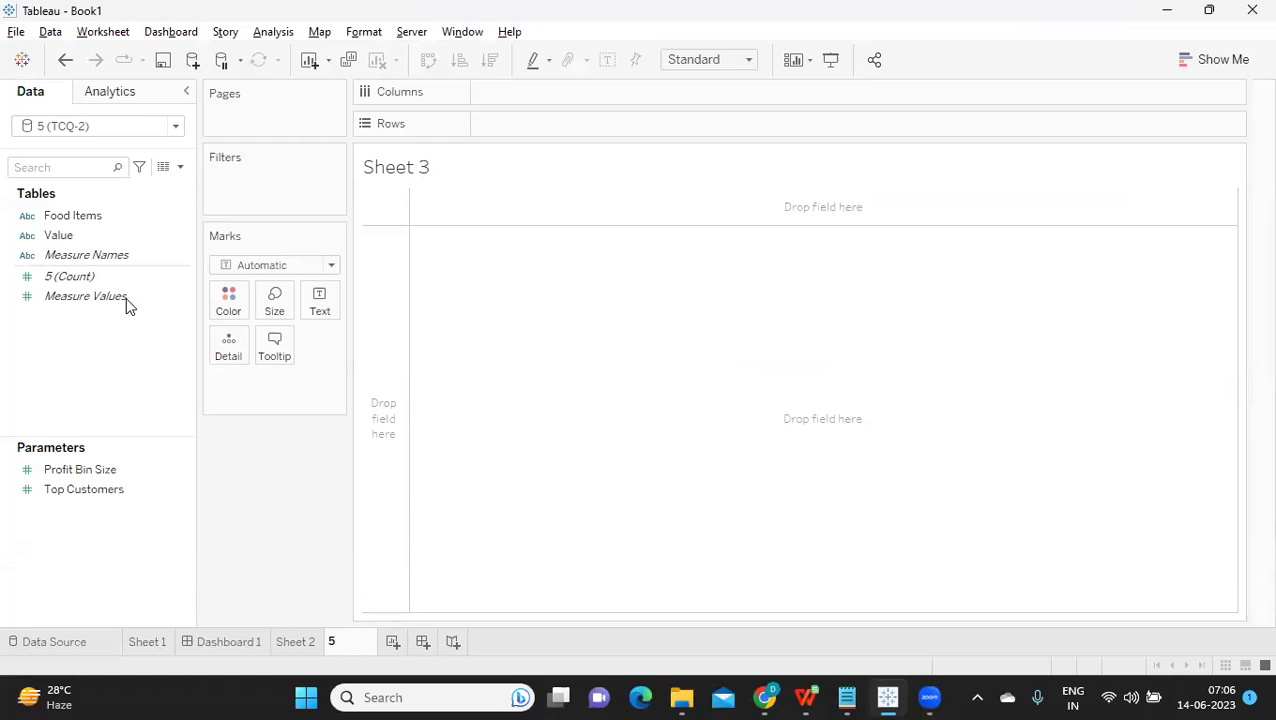
# List each food item with its value by placing Food Items and Value on Rows.
pyautogui.moveTo(107, 218); pyautogui.dragTo(535, 126)
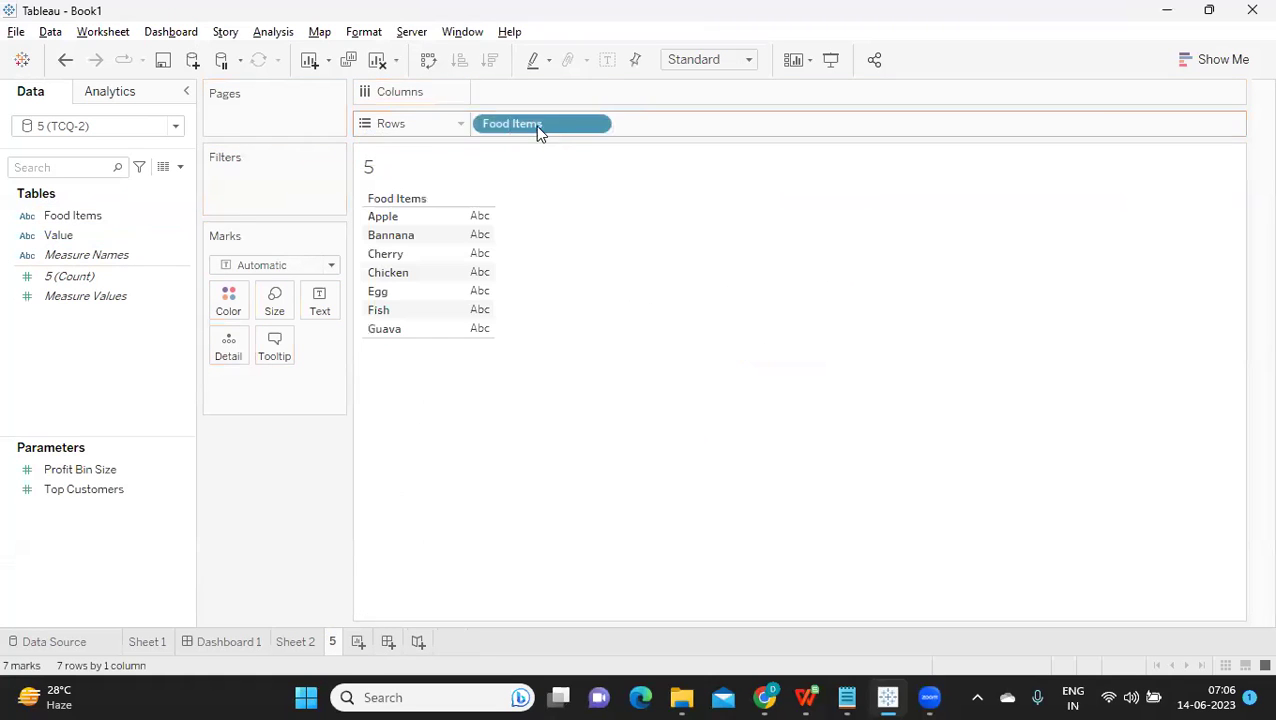
pyautogui.moveTo(52, 236); pyautogui.dragTo(643, 131)
pyautogui.click(105, 296)
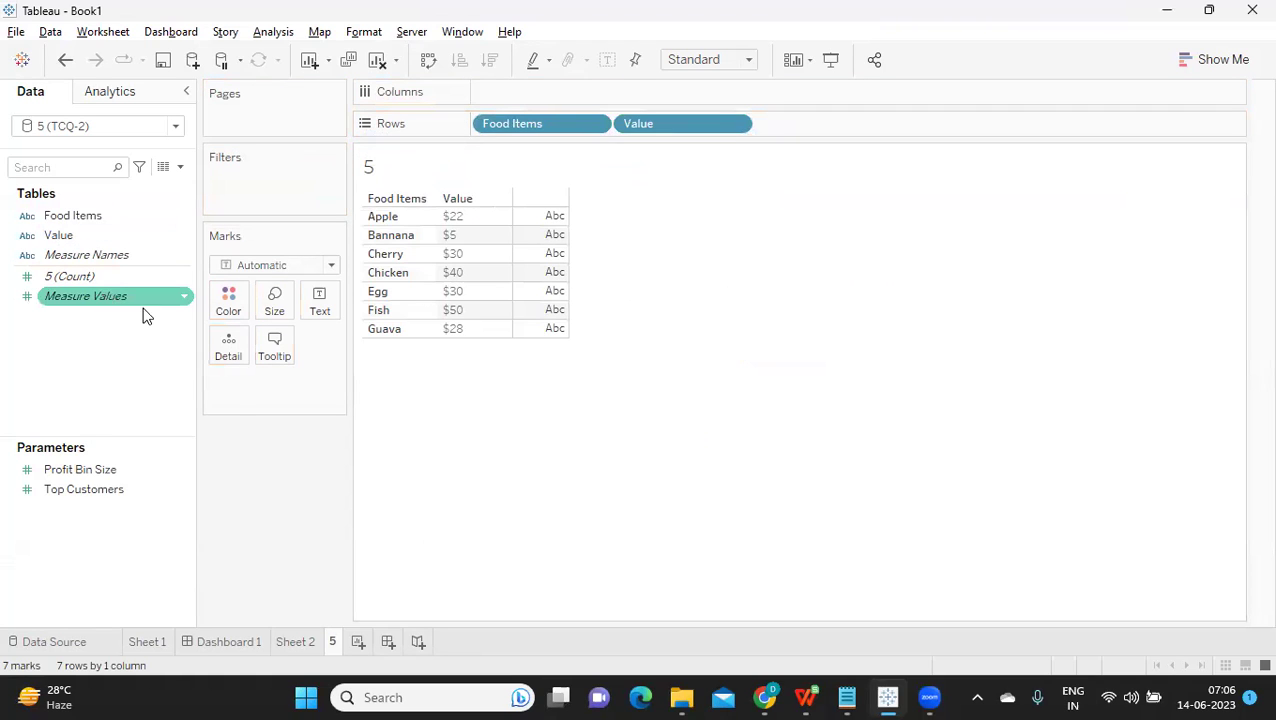
pyautogui.click(143, 315)
pyautogui.moveTo(393, 273)
pyautogui.mouseDown()
pyautogui.moveTo(388, 228)
pyautogui.moveTo(447, 236)
pyautogui.mouseUp()
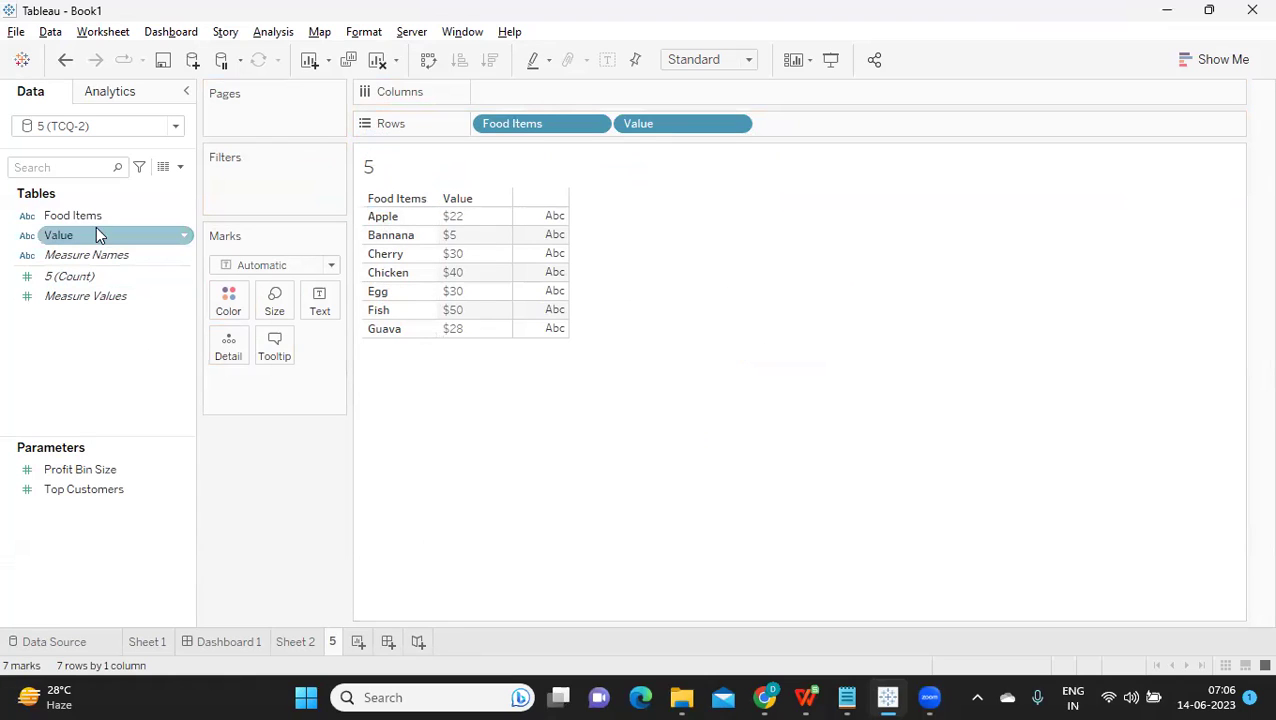
# Create a group on Food Items and combine Apple, Bannana, Cherry and Guava into a group named Fruits.
pyautogui.click(187, 215)
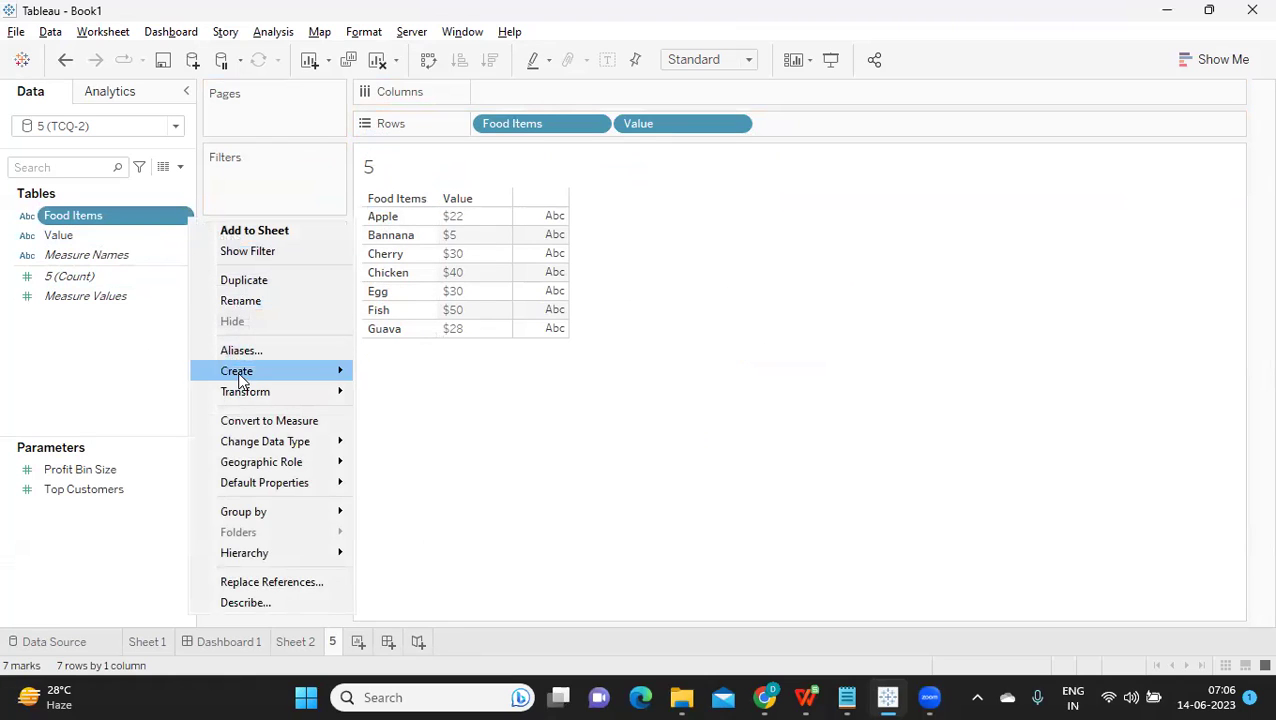
pyautogui.moveTo(240, 380)
pyautogui.click(390, 396)
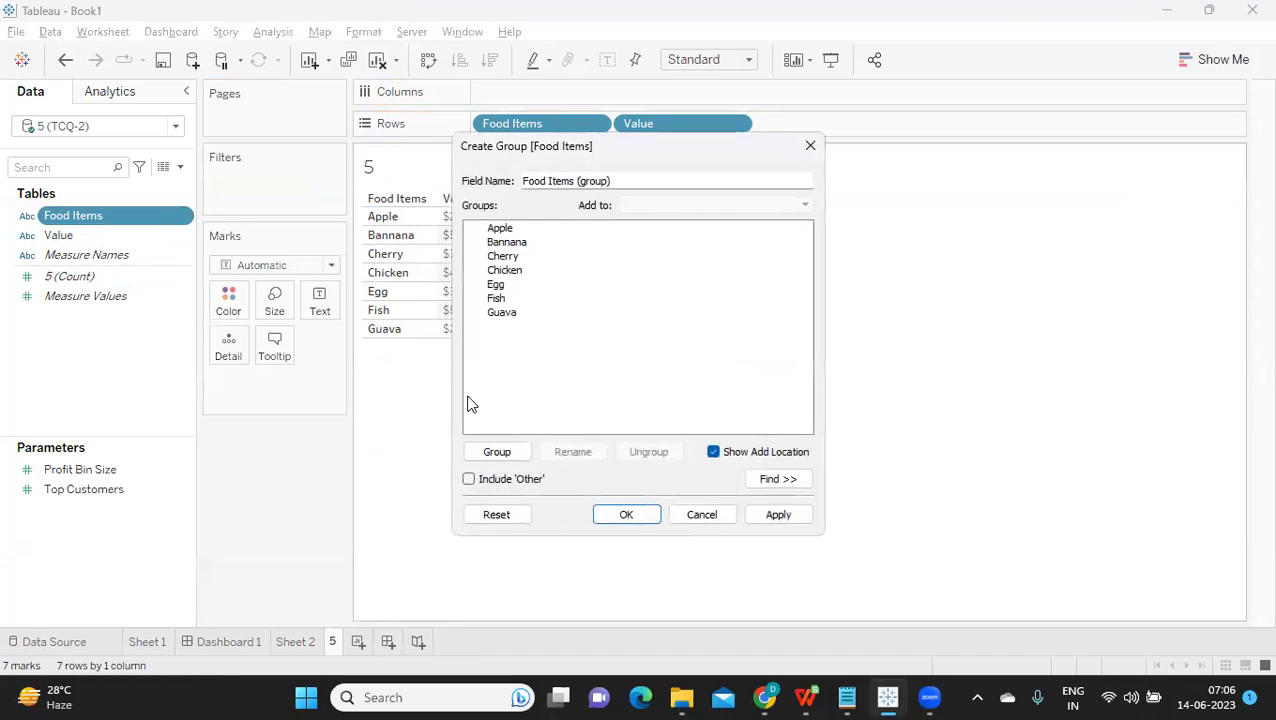
pyautogui.click(506, 231)
pyautogui.keyDown('ctrl'); pyautogui.click(512, 244); pyautogui.keyUp('ctrl')
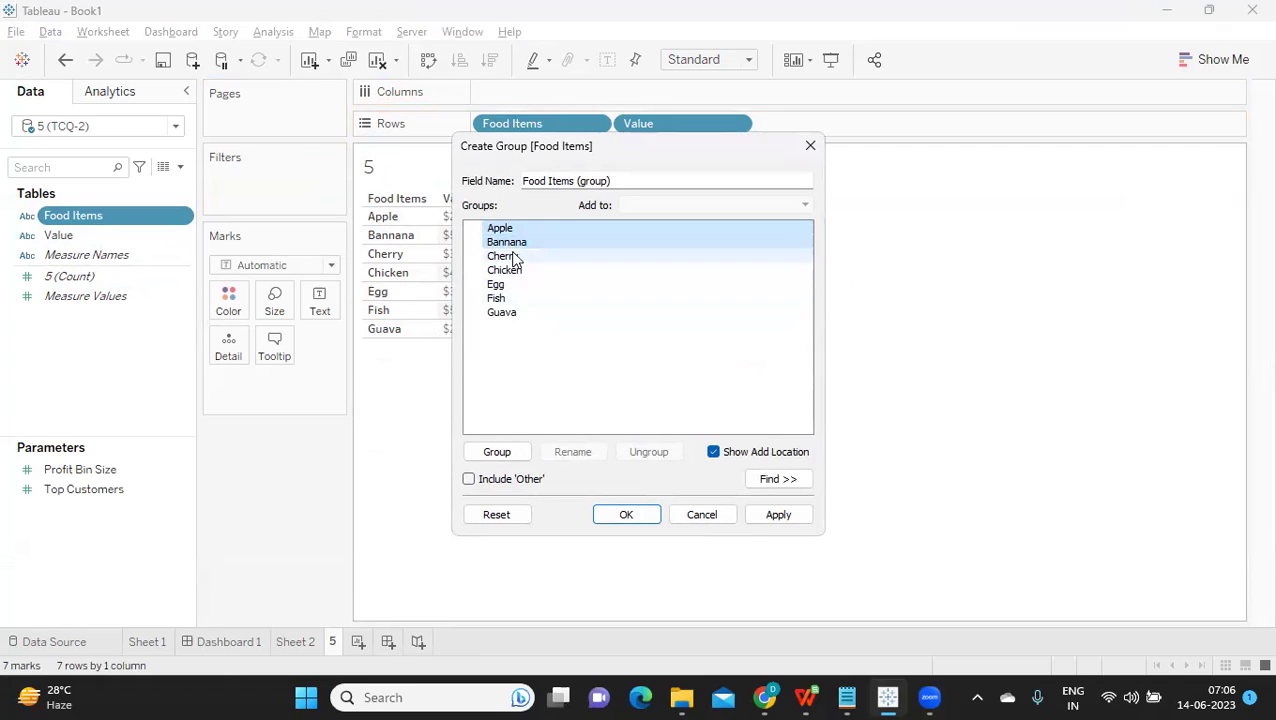
pyautogui.keyDown('ctrl'); pyautogui.click(510, 257); pyautogui.keyUp('ctrl')
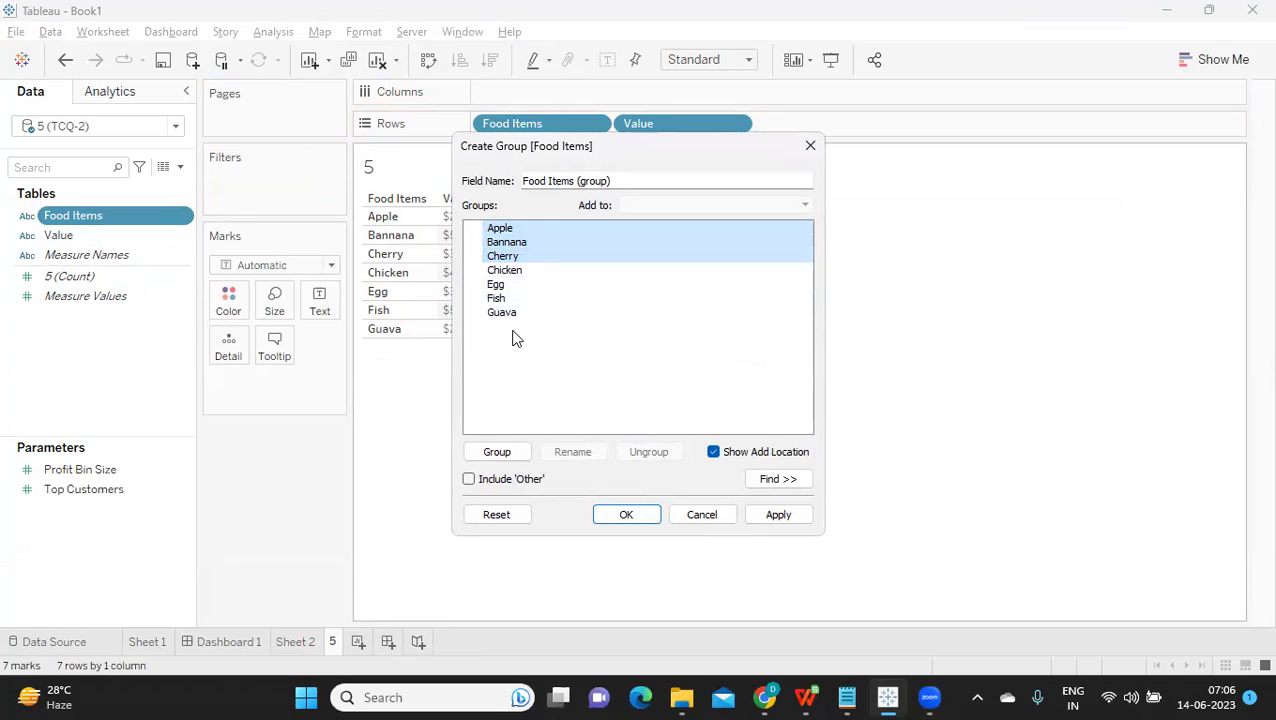
pyautogui.keyDown('ctrl'); pyautogui.click(515, 313); pyautogui.keyUp('ctrl')
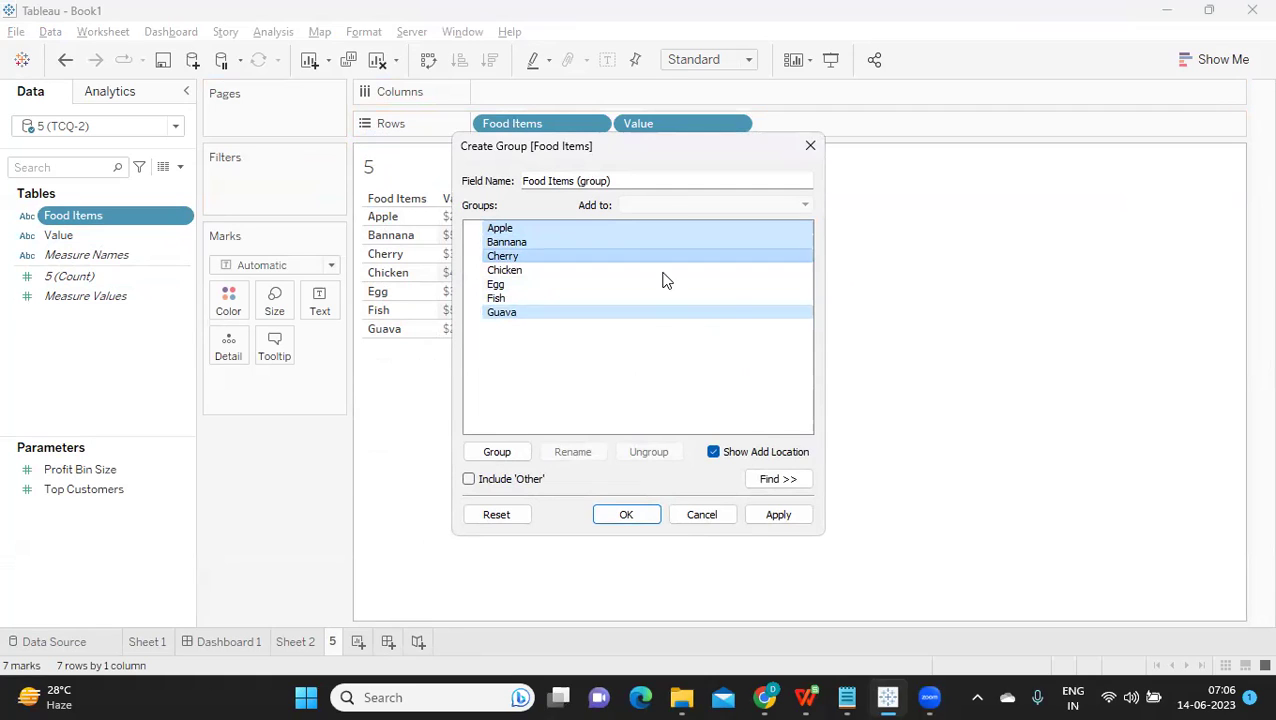
pyautogui.click(520, 456)
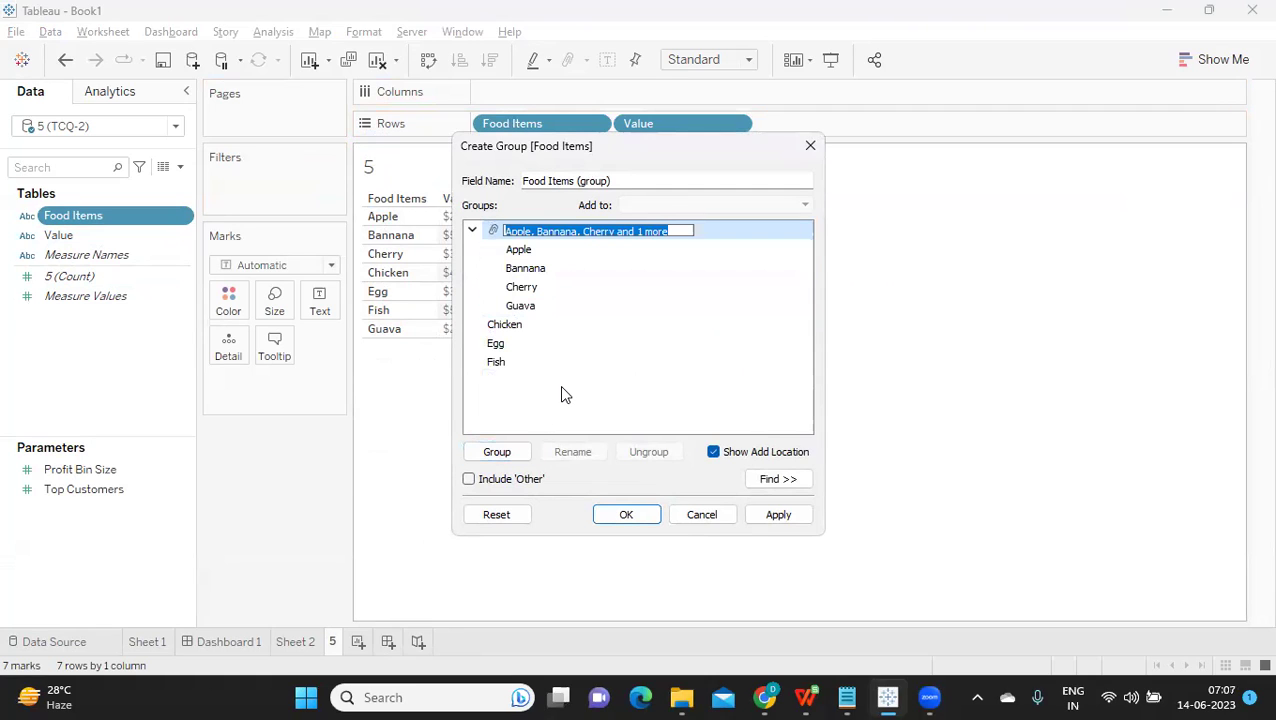
pyautogui.write('Fruit')
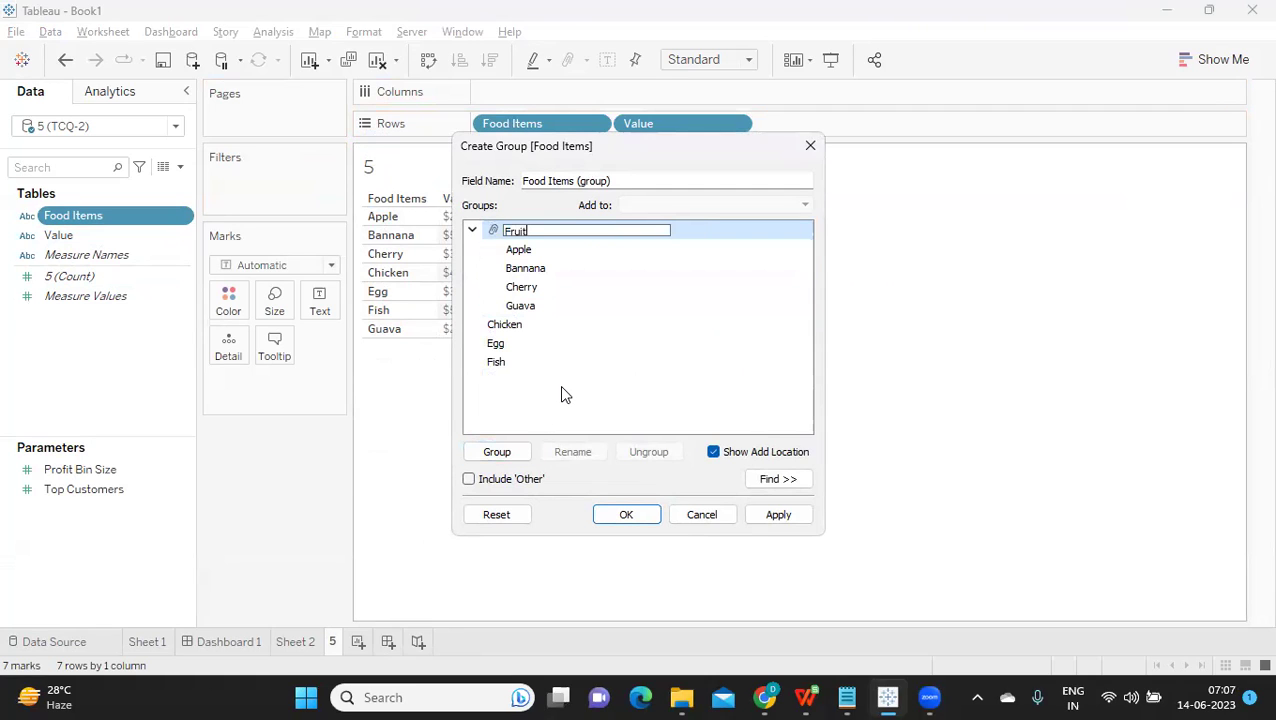
pyautogui.write('s')
pyautogui.click(472, 228)
# Combine Chicken, Egg and Fish into a group named Non Fruits and save the Food Items group field.
pyautogui.click(495, 252)
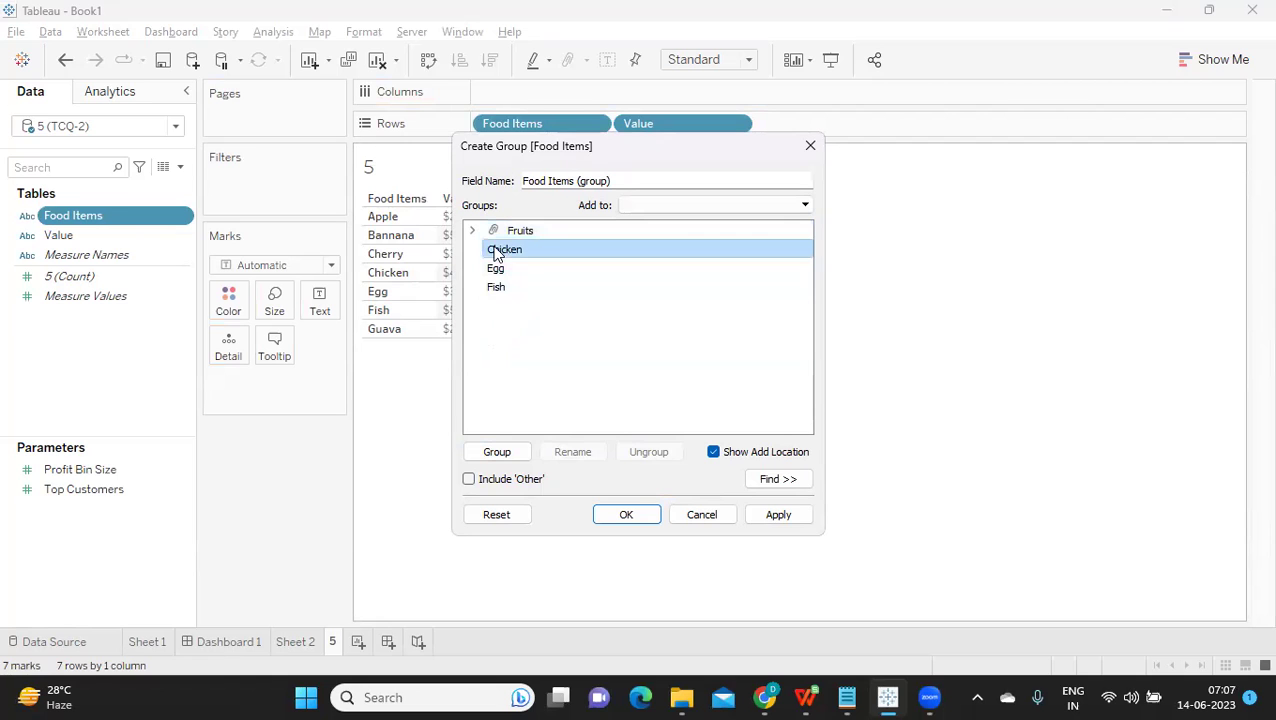
pyautogui.hotkey('alt', 'Tab')
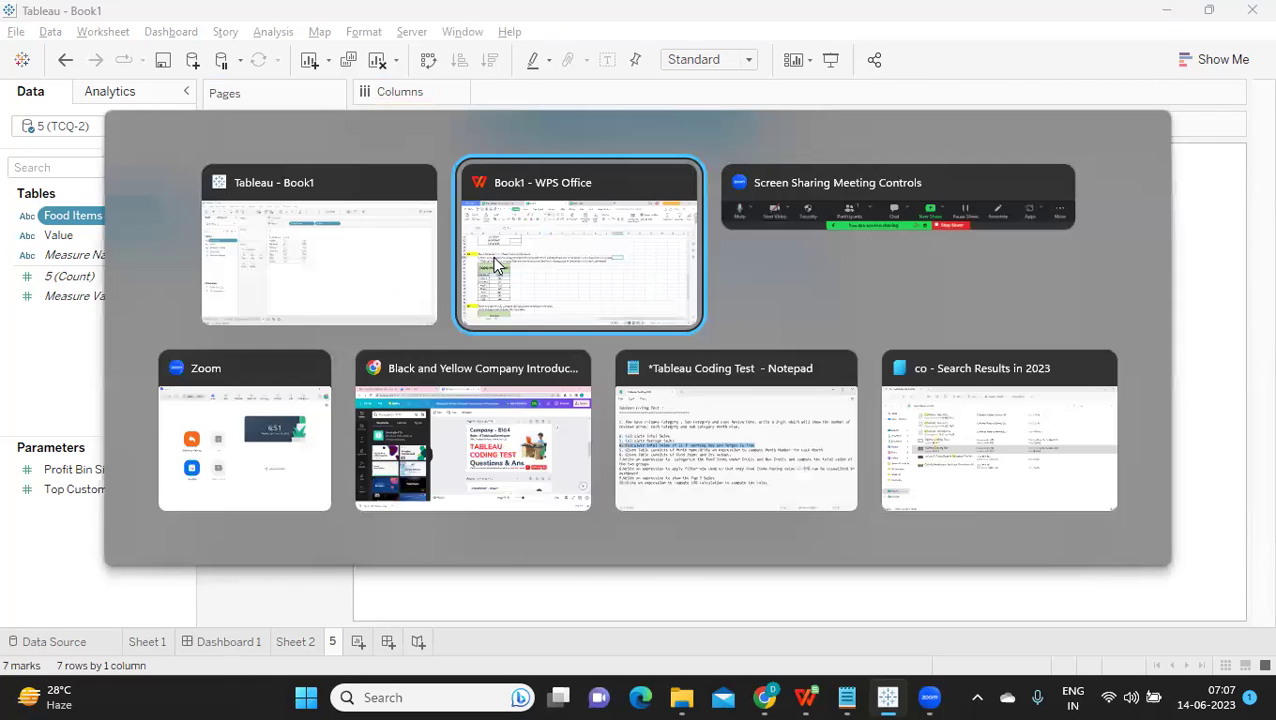
pyautogui.hotkey('alt', 'Tab')
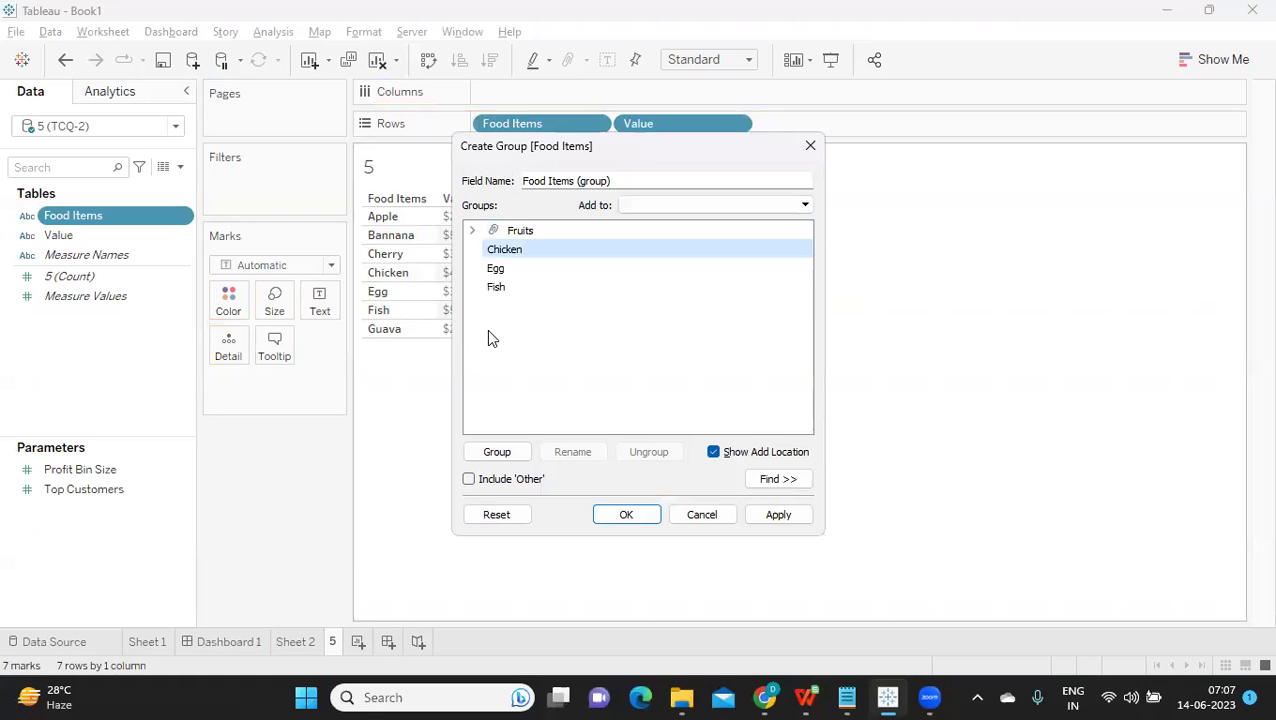
pyautogui.keyDown('ctrl'); pyautogui.click(497, 268); pyautogui.keyUp('ctrl')
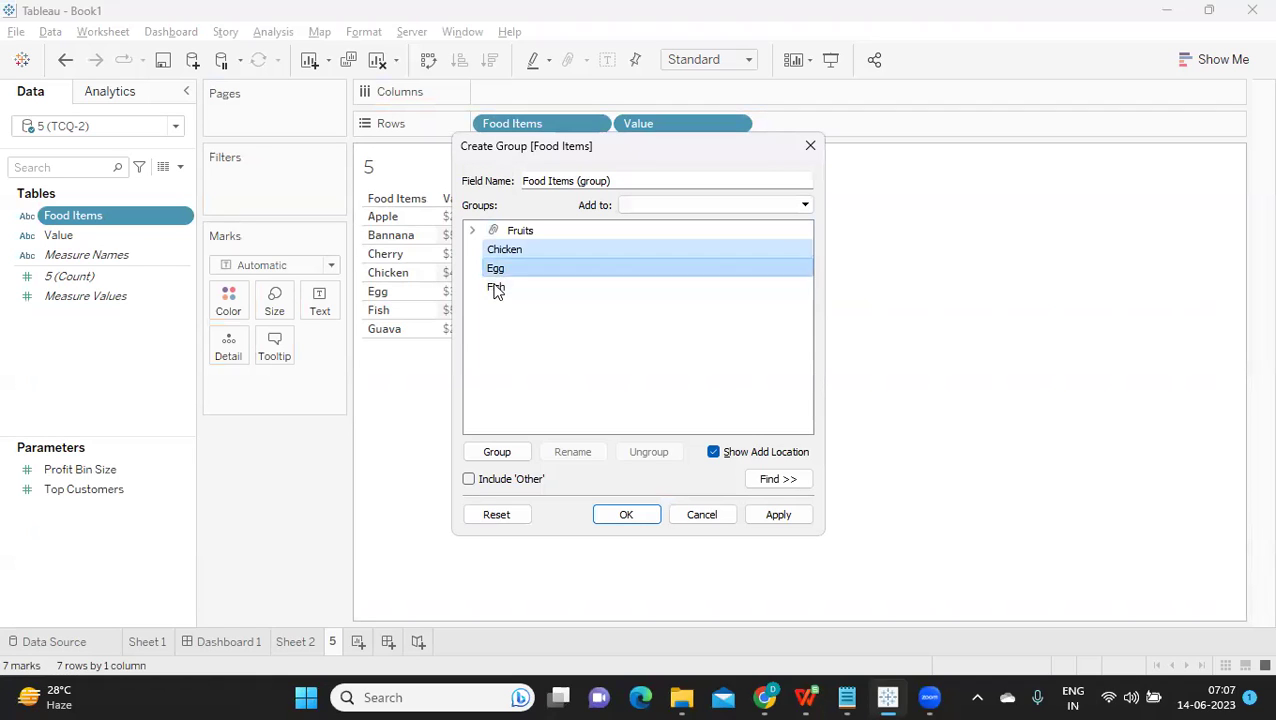
pyautogui.keyDown('ctrl'); pyautogui.click(496, 288); pyautogui.keyUp('ctrl')
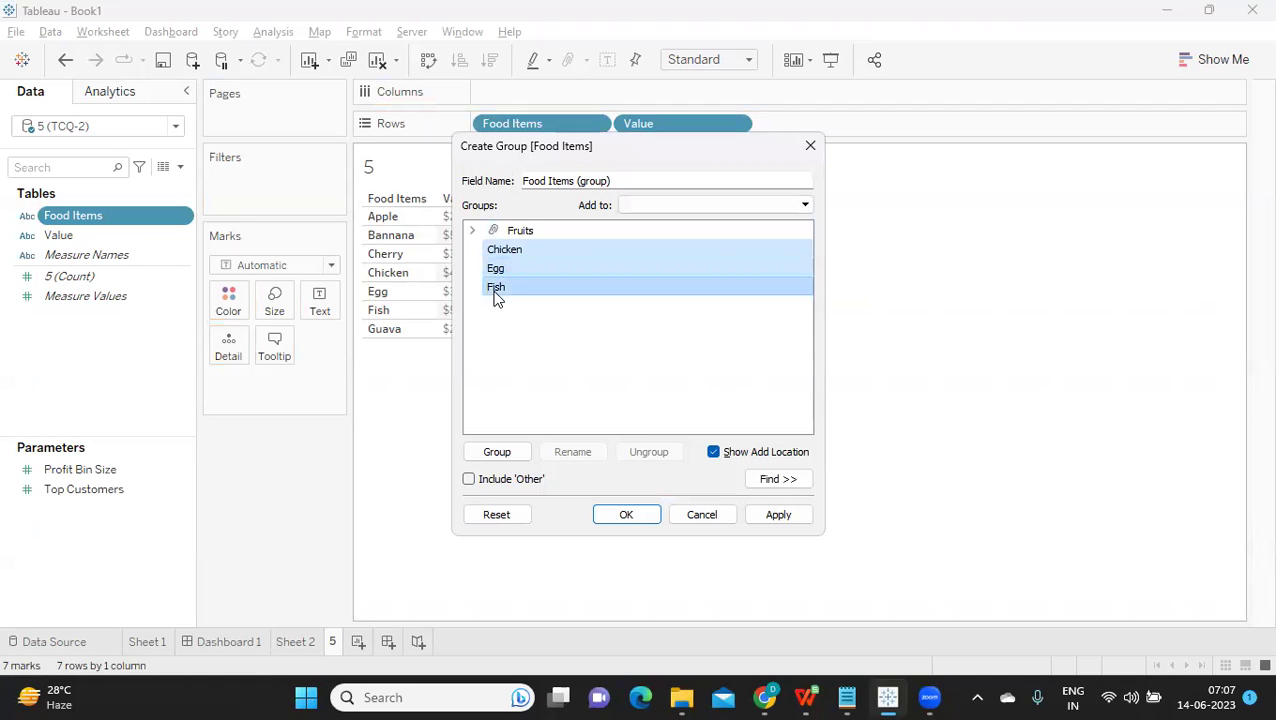
pyautogui.click(497, 452)
pyautogui.write('Non Frui')
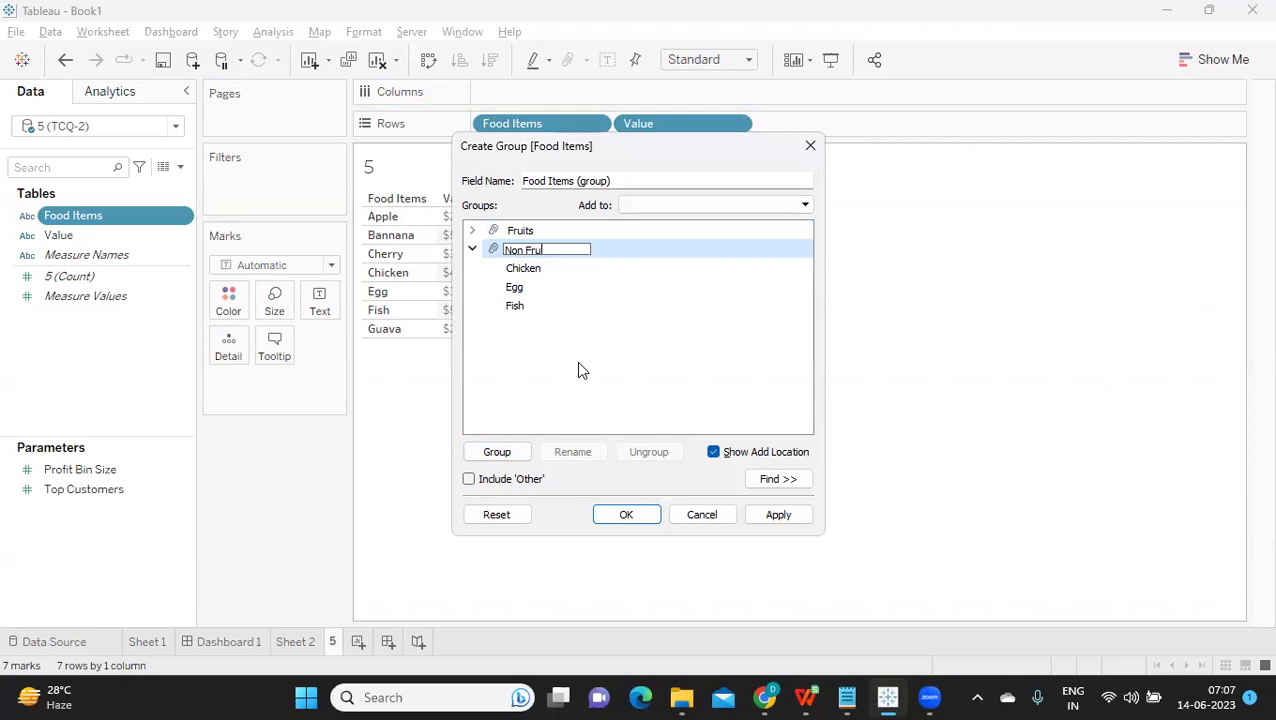
pyautogui.write('ts')
pyautogui.click(775, 514)
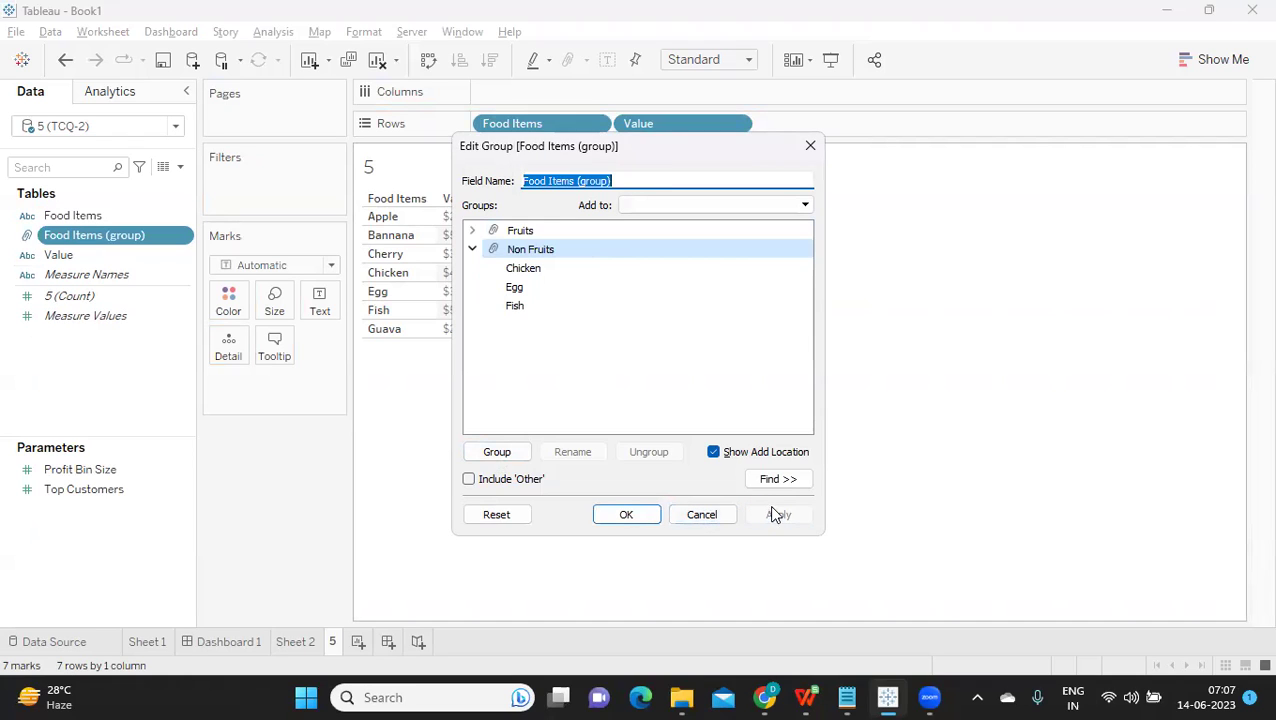
pyautogui.click(641, 521)
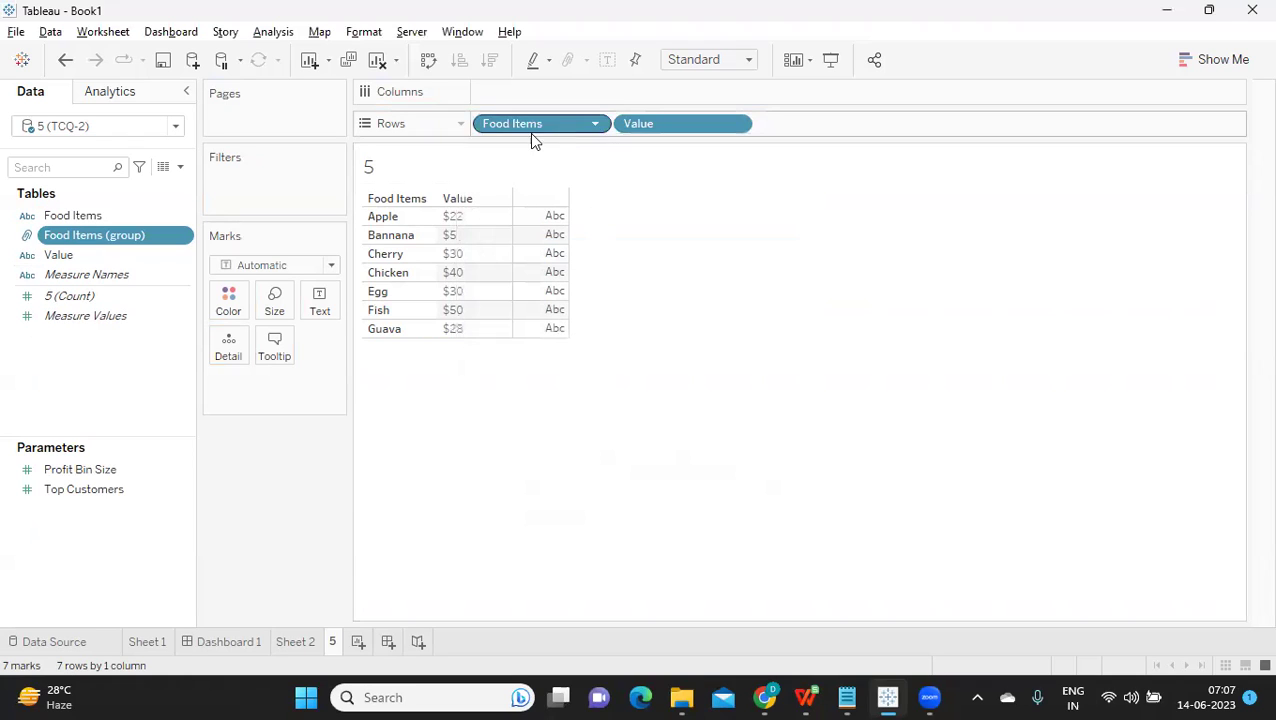
# Add Food Items (group) to Rows before Value and remove the Food Items field from Rows.
pyautogui.moveTo(103, 237); pyautogui.dragTo(621, 141)
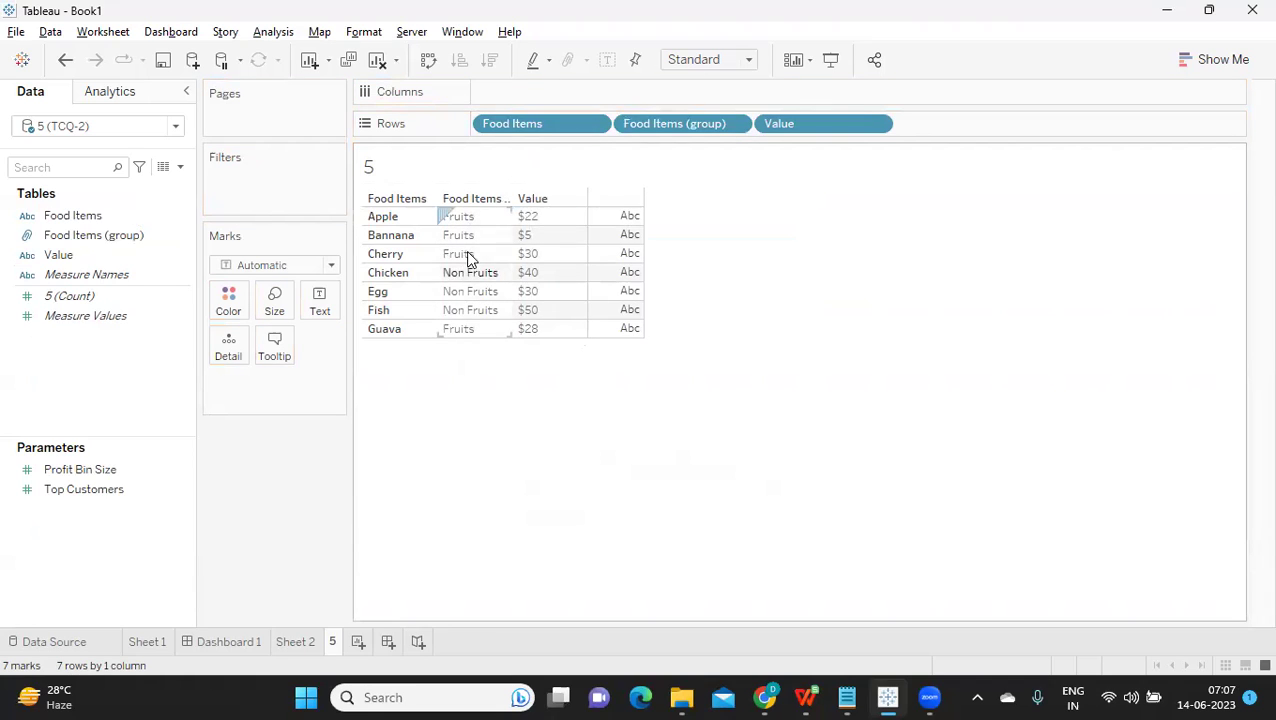
pyautogui.moveTo(510, 125); pyautogui.dragTo(800, 310)
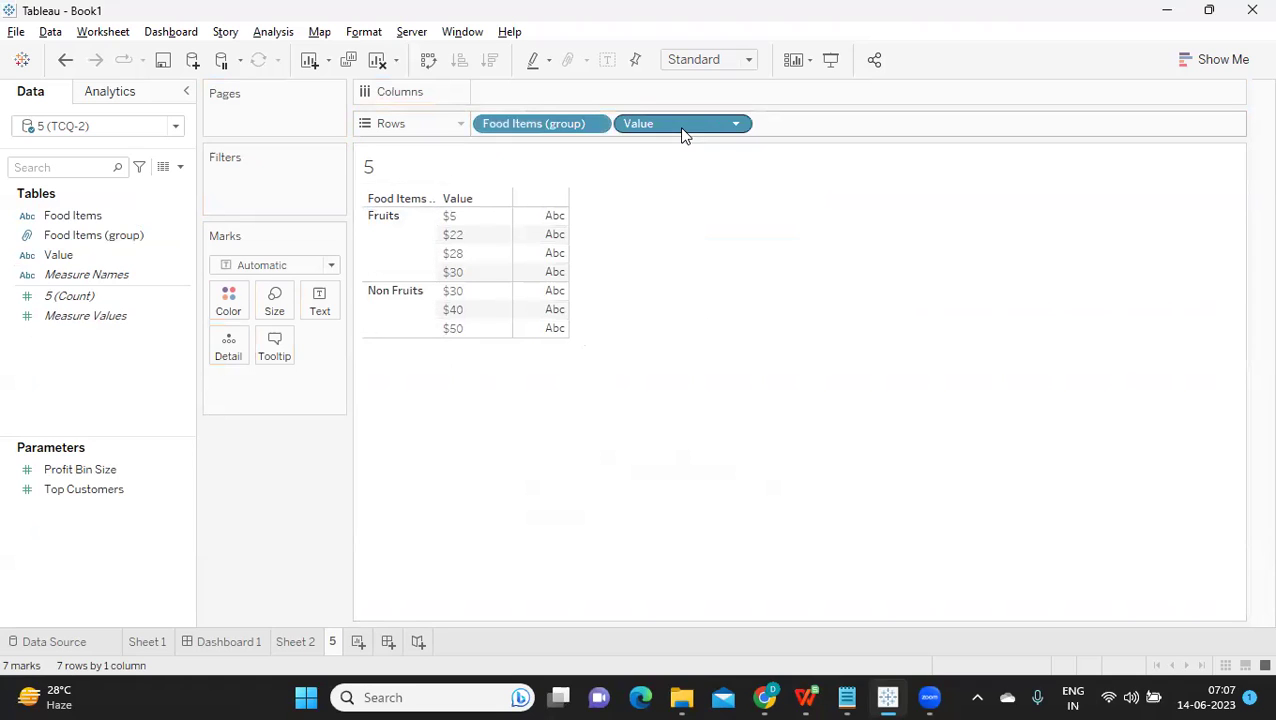
pyautogui.click(736, 123)
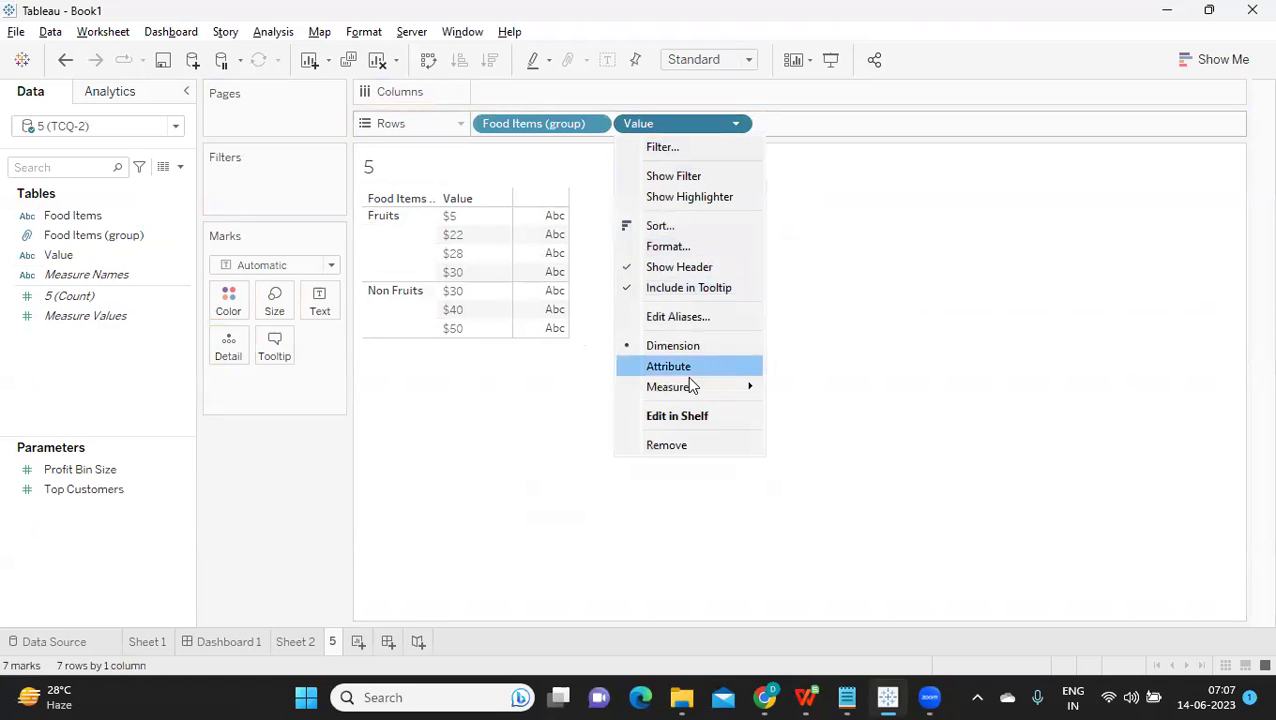
pyautogui.moveTo(741, 386)
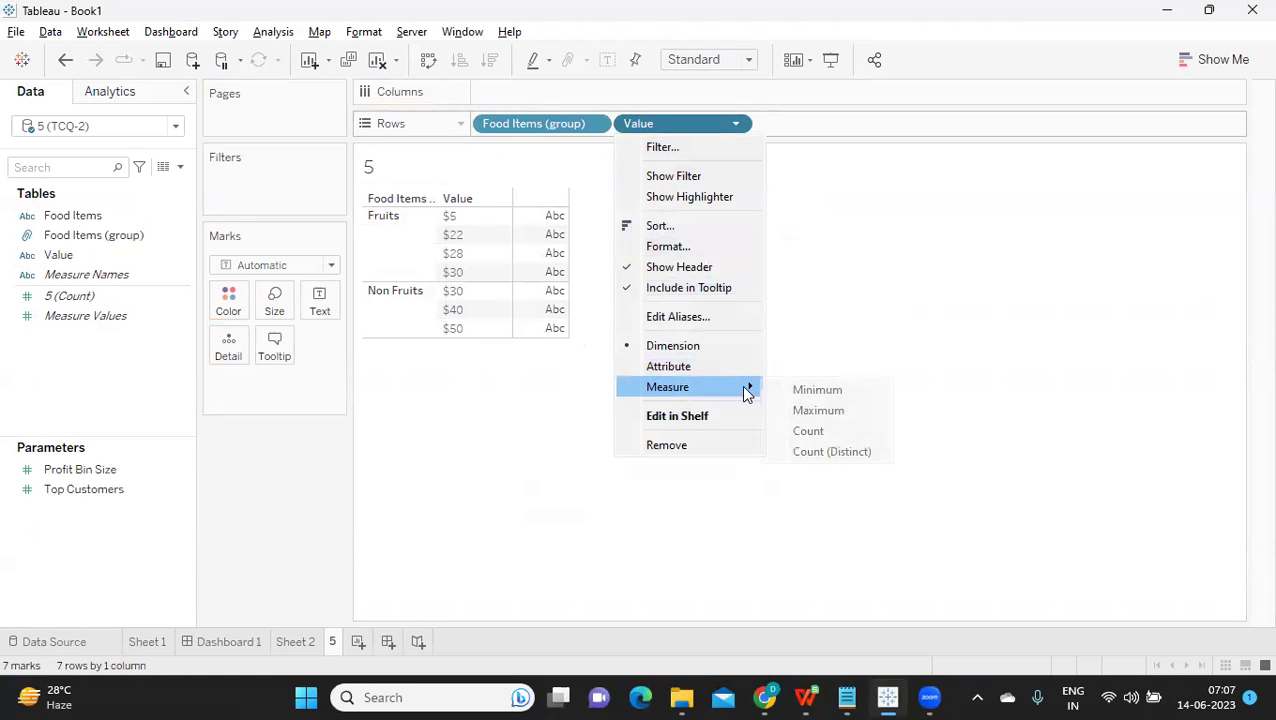
pyautogui.click(983, 333)
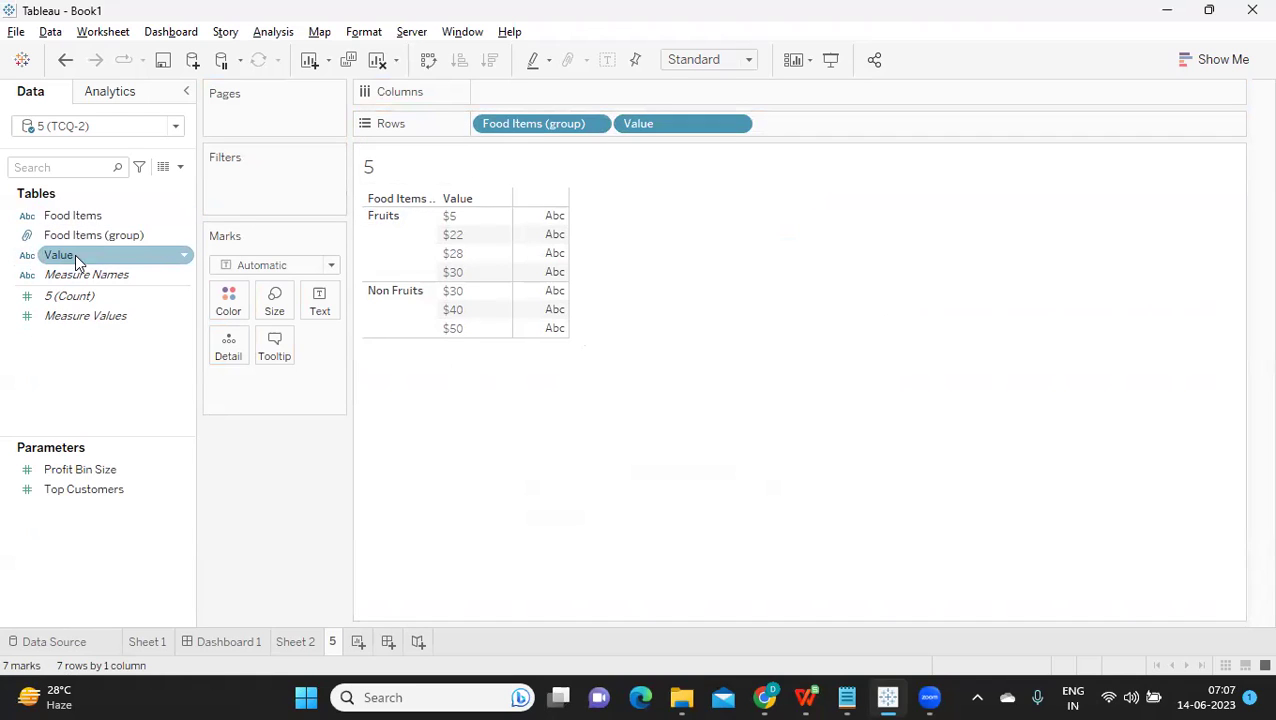
# Convert the Value field to a measure and change its data type to Number (whole).
pyautogui.click(183, 258)
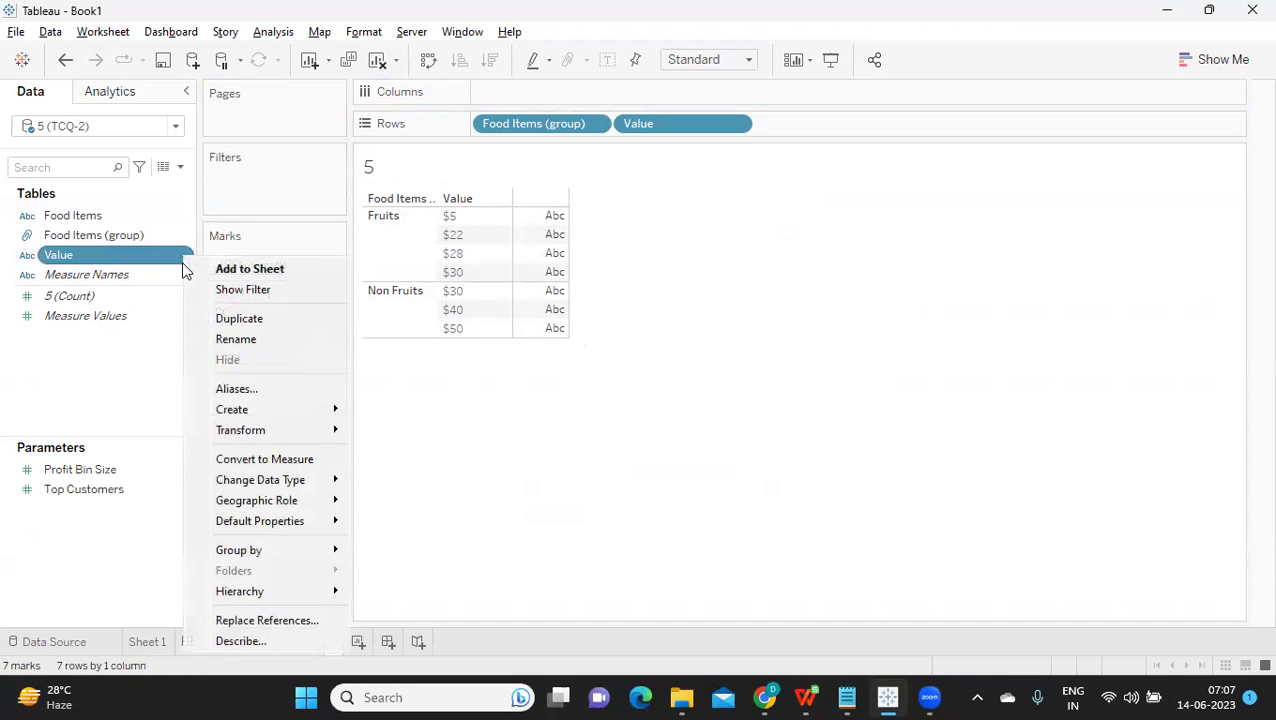
pyautogui.click(257, 459)
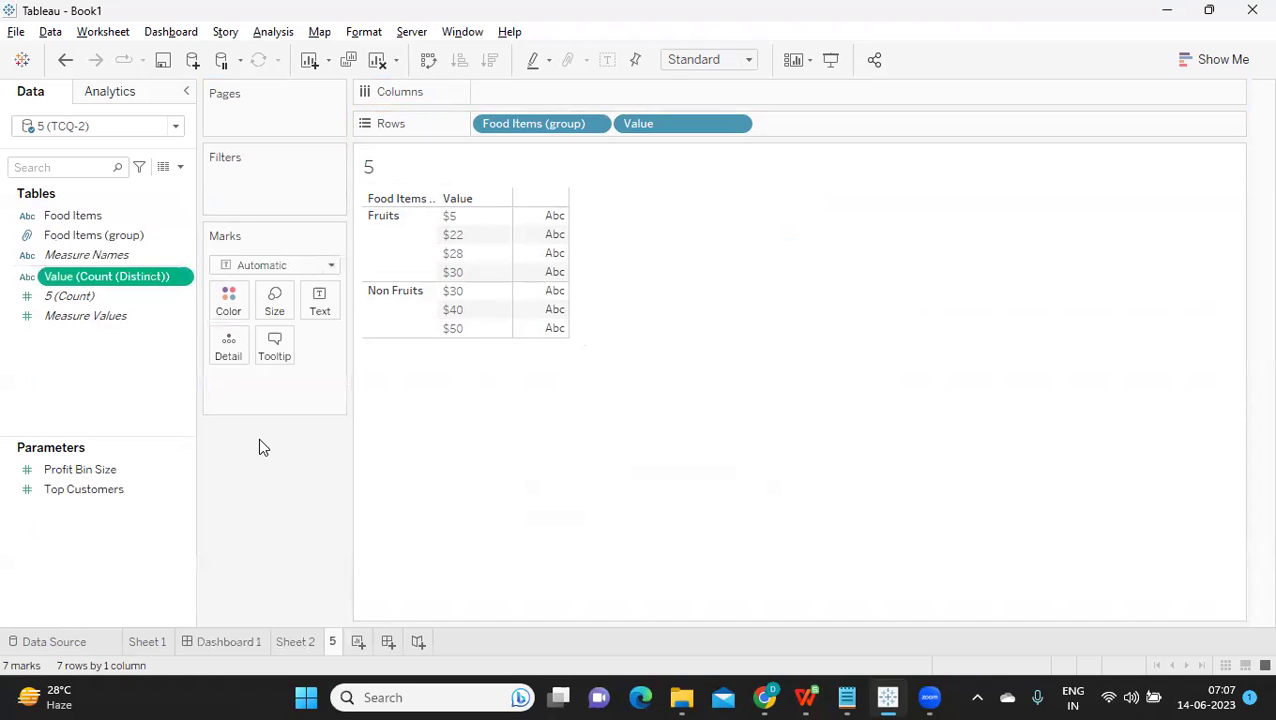
pyautogui.click(184, 277)
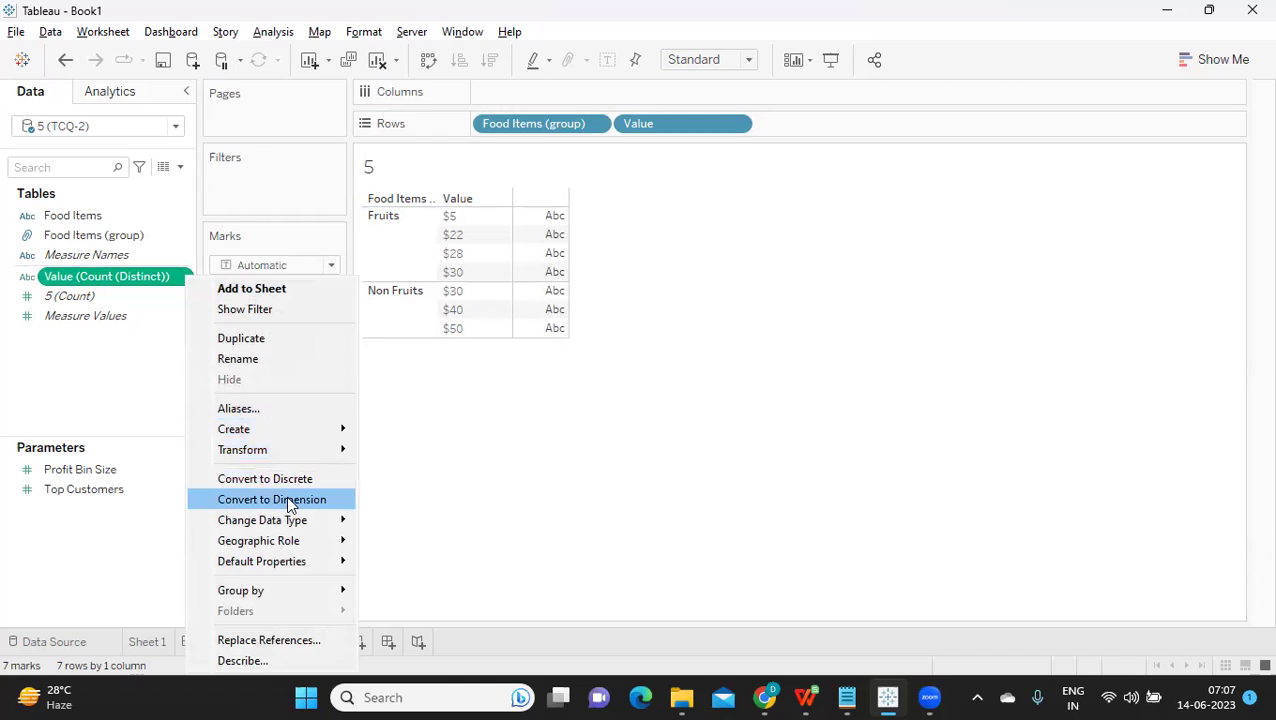
pyautogui.moveTo(295, 440)
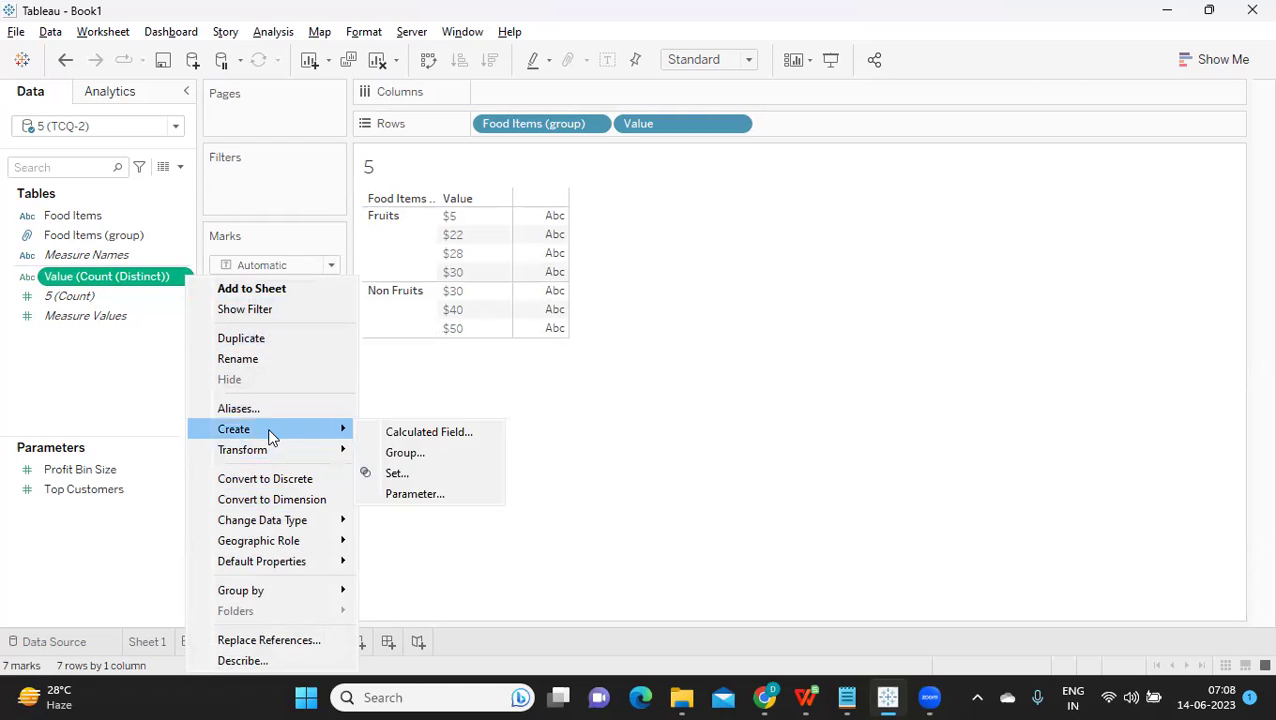
pyautogui.moveTo(290, 520)
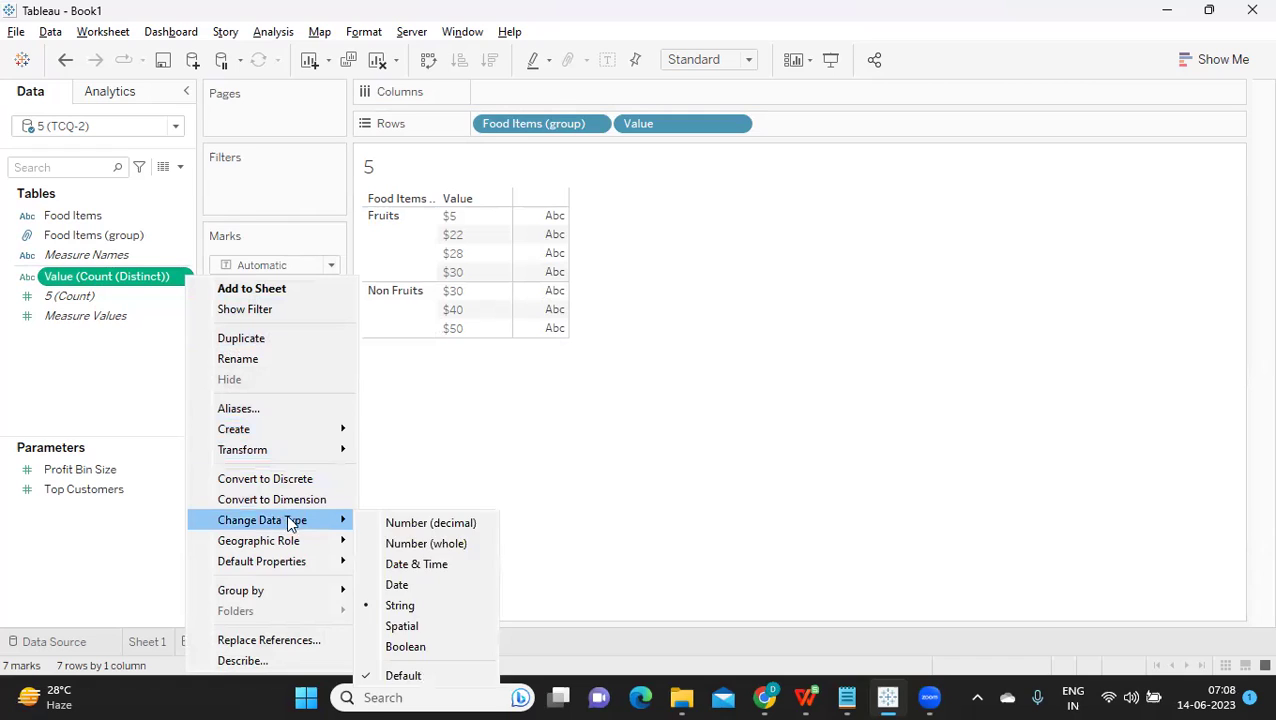
pyautogui.click(436, 545)
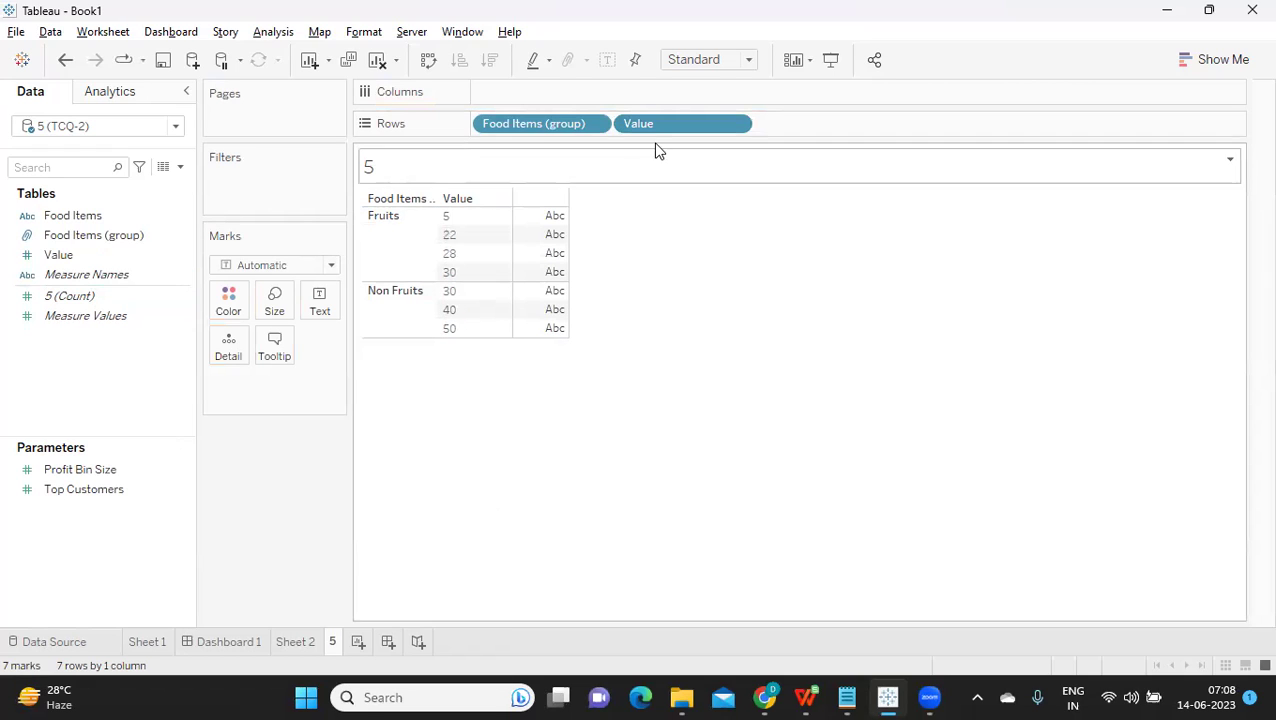
# Move Value from Rows to the Text mark and aggregate it as Sum for each food group.
pyautogui.moveTo(664, 117); pyautogui.dragTo(3, 318)
pyautogui.moveTo(58, 255); pyautogui.dragTo(328, 318)
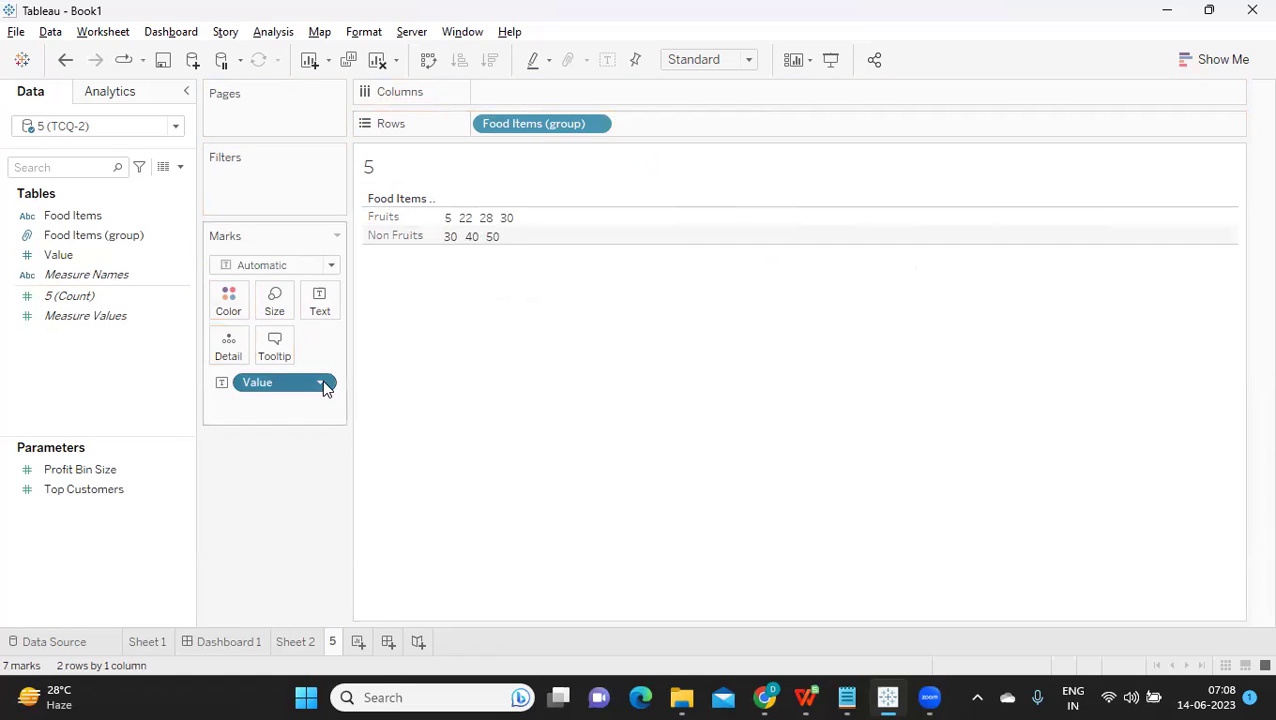
pyautogui.click(327, 383)
pyautogui.moveTo(310, 599)
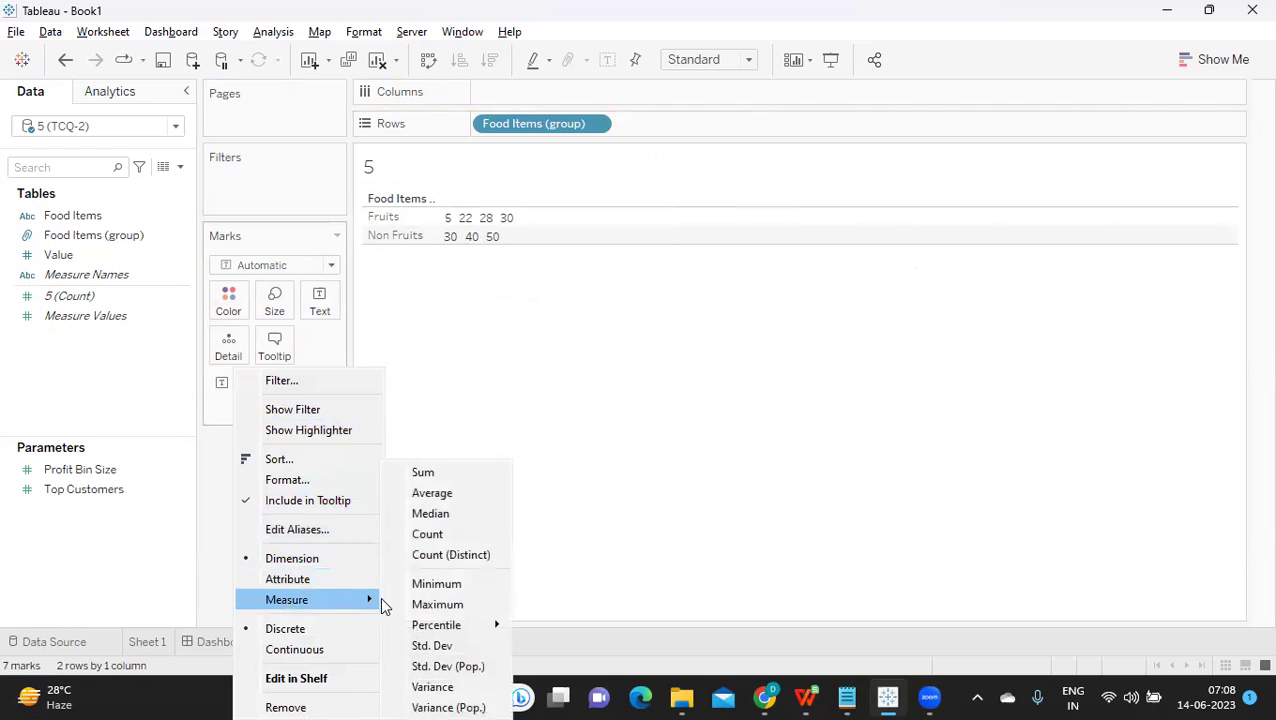
pyautogui.click(442, 472)
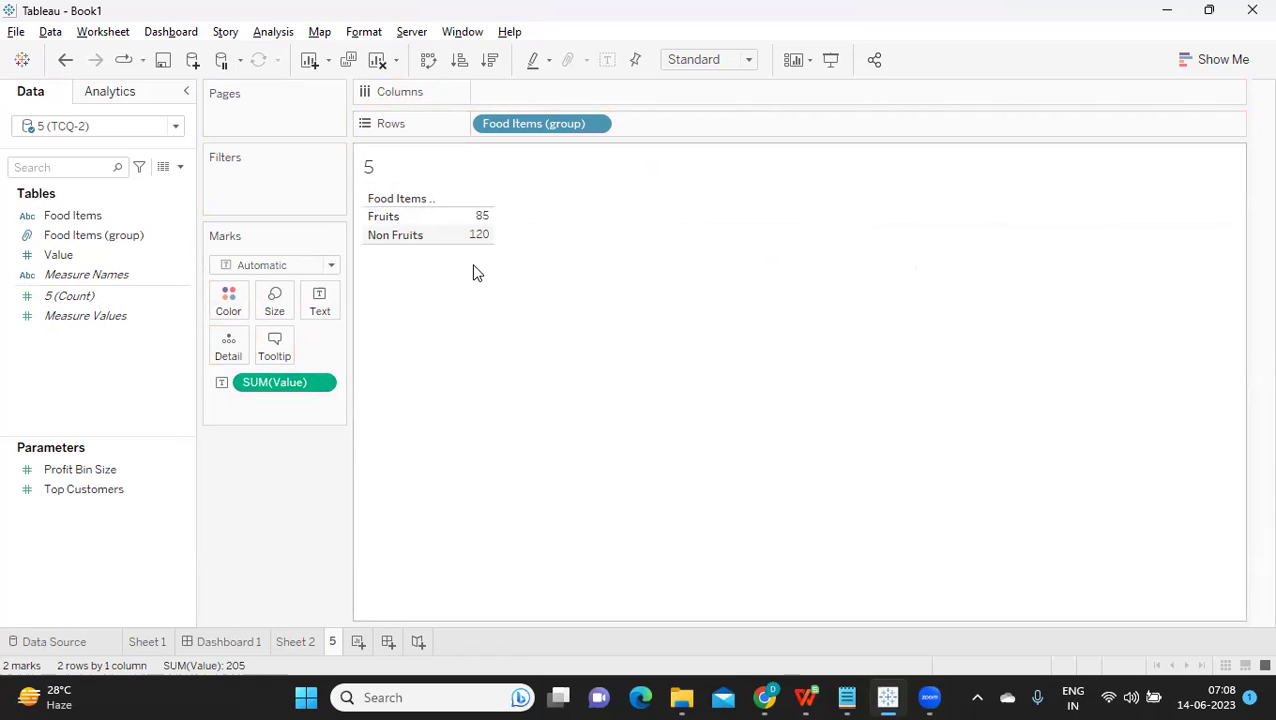
pyautogui.moveTo(452, 238)
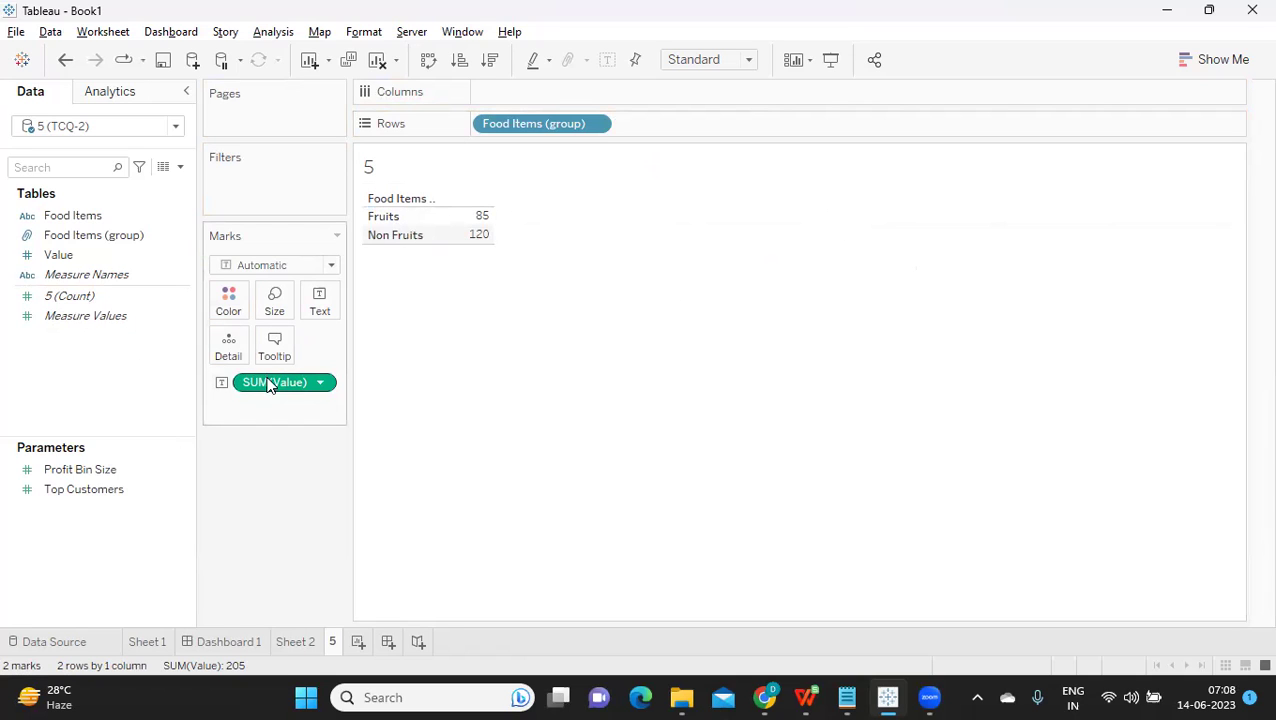
# Remove SUM(Value) and Food Items (group) from the view and list only Food Items on Rows.
pyautogui.moveTo(270, 383); pyautogui.dragTo(46, 273)
pyautogui.moveTo(77, 216); pyautogui.dragTo(488, 132)
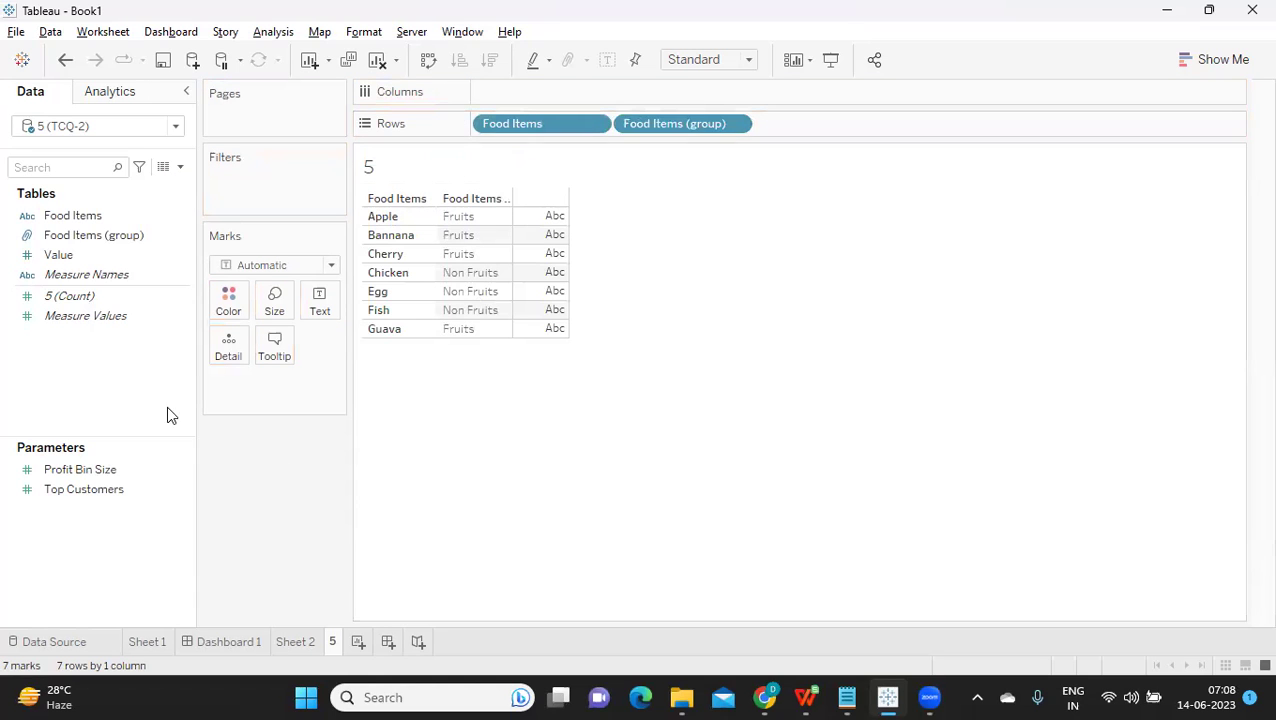
pyautogui.moveTo(683, 123); pyautogui.dragTo(170, 235)
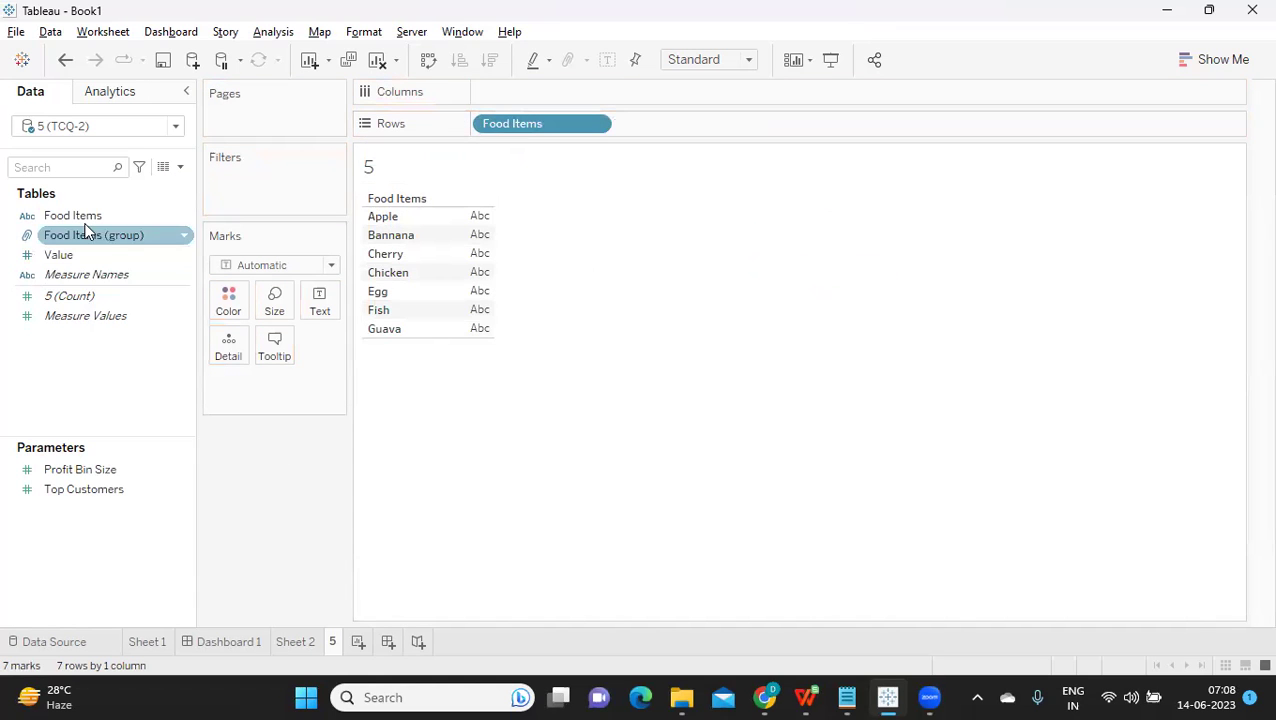
# Create a calculated field starting with CASE [Food Items] and the line WHEN 'Apple' THEN 'Fruit'.
pyautogui.click(181, 167)
pyautogui.click(162, 187)
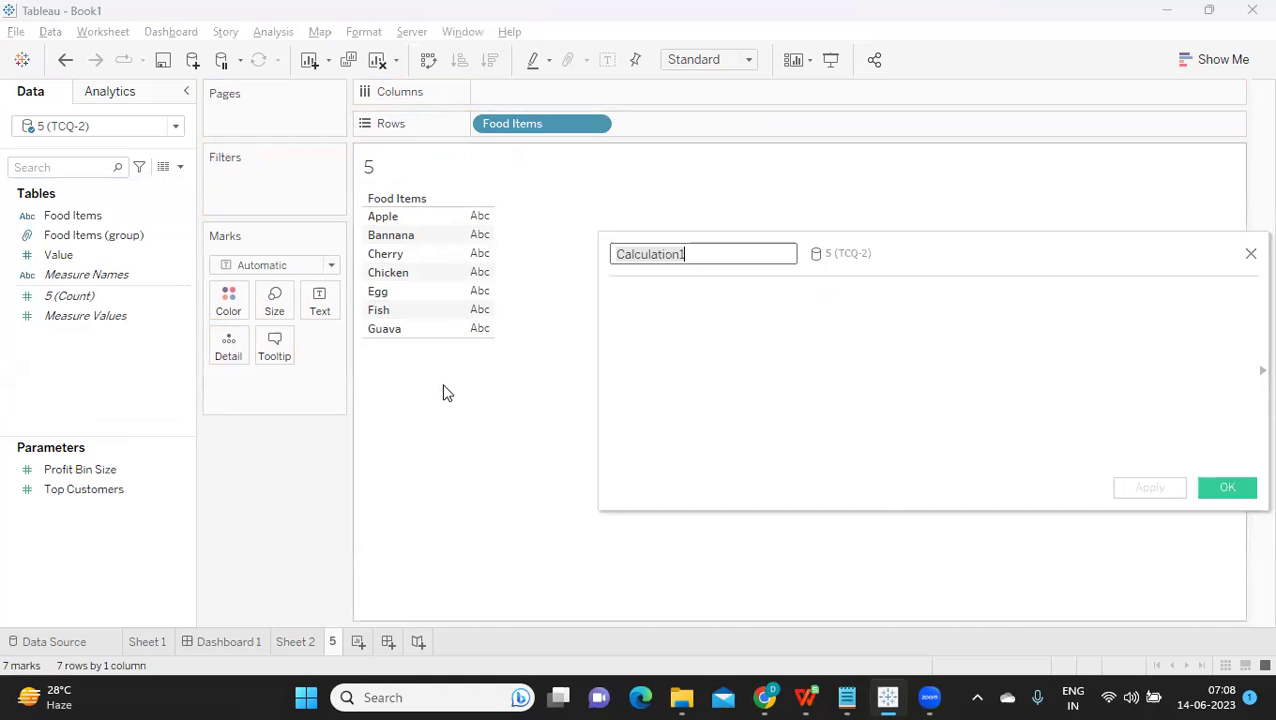
pyautogui.click(635, 289)
pyautogui.write('CASE fo')
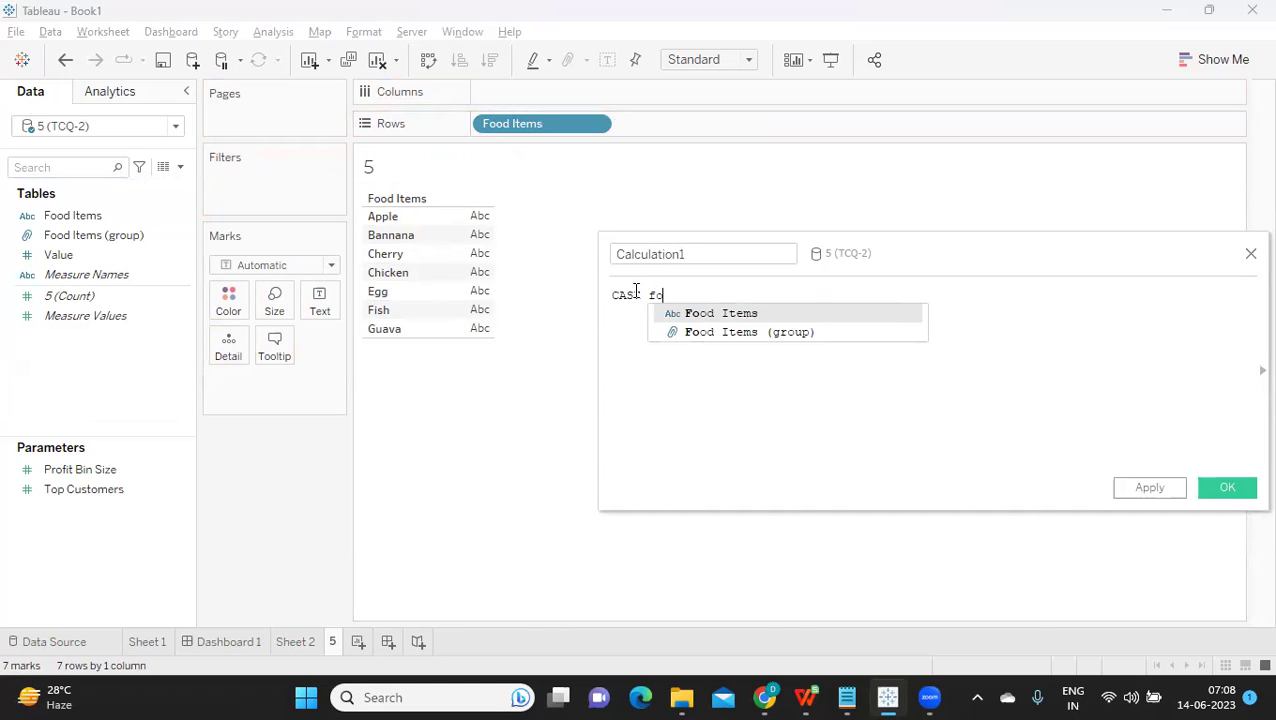
pyautogui.press('Return')
pyautogui.press('Return')
pyautogui.write('WHEN ')
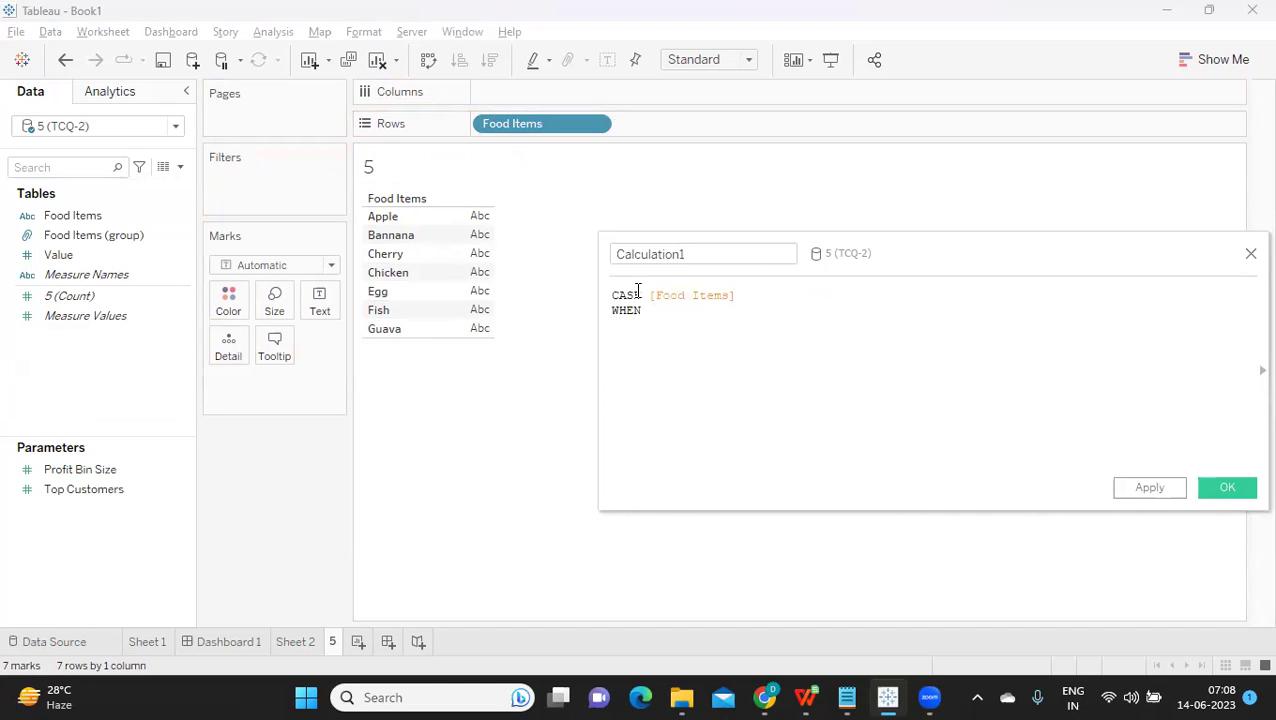
pyautogui.write(';')
pyautogui.write("Apple' THEN")
pyautogui.write(" '")
pyautogui.write('Fruit')
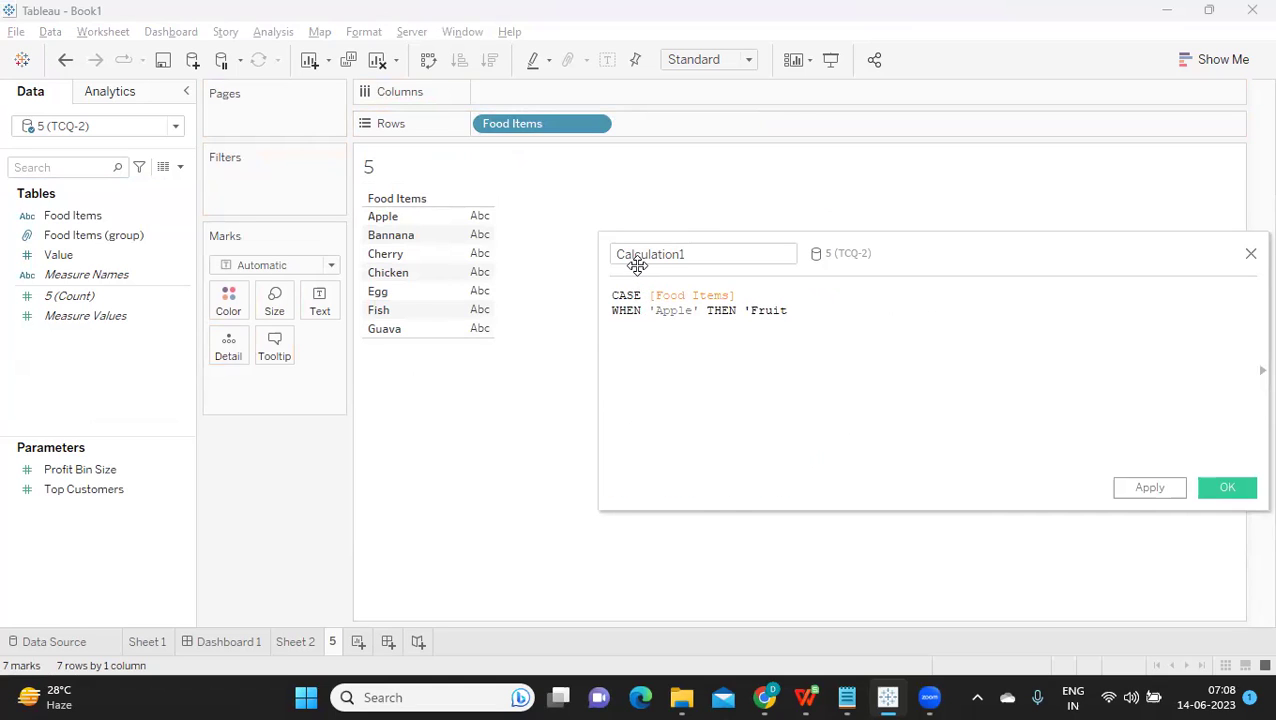
pyautogui.write("'")
# Add WHEN lines to the calculation that return 'Fruit' for 'Bannana' and 'Cherry'.
pyautogui.write('WHEN')
pyautogui.write(" 'Banan")
pyautogui.press('BackSpace')
pyautogui.press('BackSpace')
pyautogui.write("nnana' THEN")
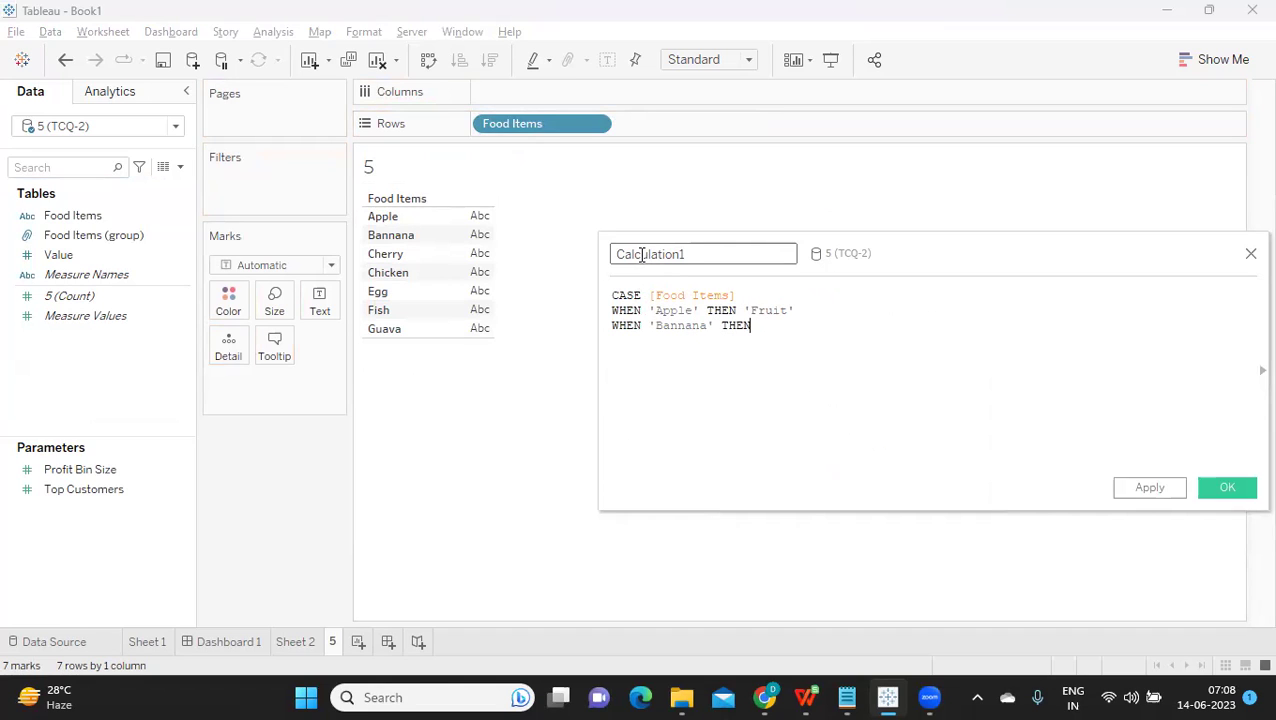
pyautogui.write(' F')
pyautogui.press('BackSpace')
pyautogui.write("'Fruit'")
pyautogui.press('Return')
pyautogui.write("WHEN 'Cherry' THEN")
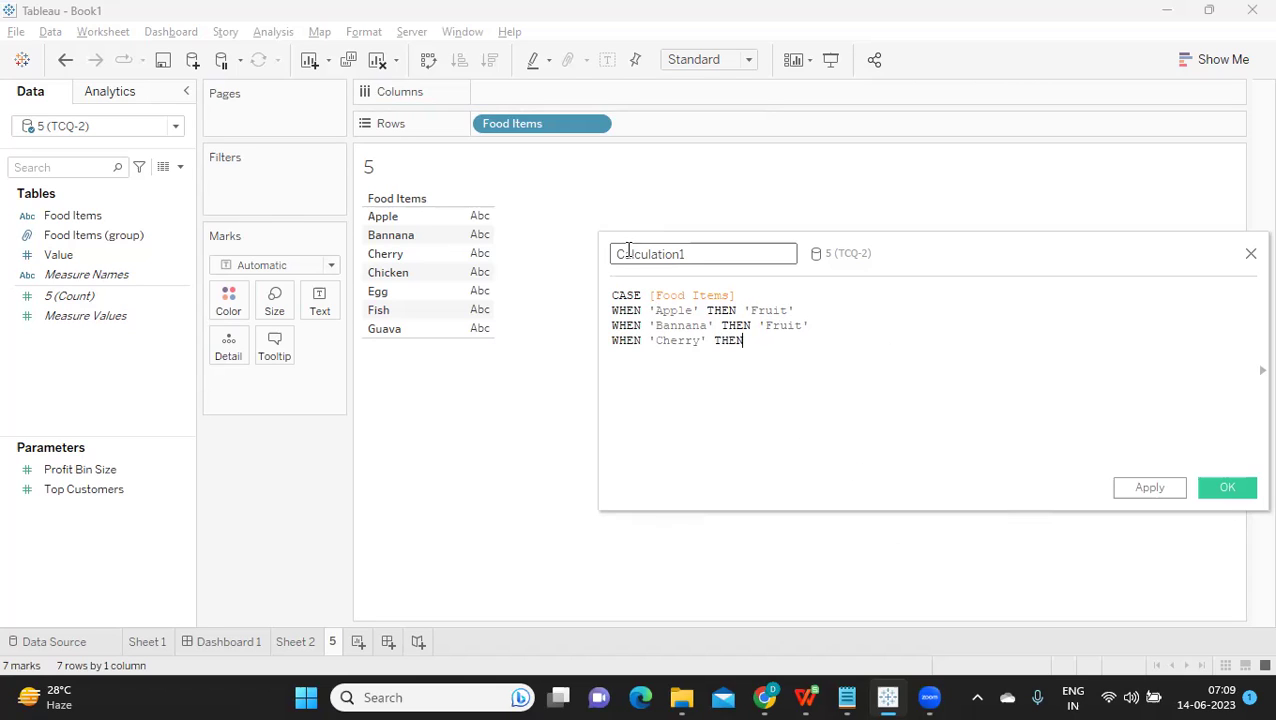
pyautogui.write(" 'Fruit'")
# Add WHEN lines to the calculation that return 'Non Fruit' for 'Chicken' and 'Egg'.
pyautogui.press('Return')
pyautogui.write('WHEN')
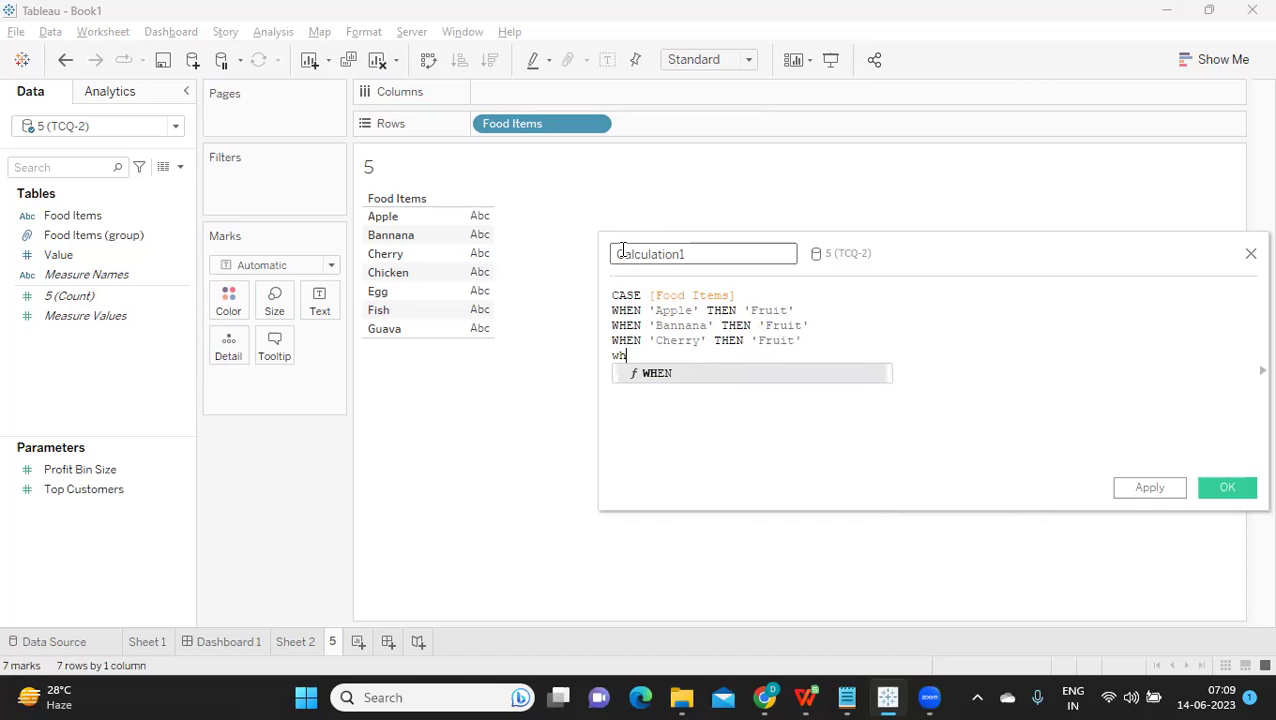
pyautogui.write(" 'Chicken' THEN")
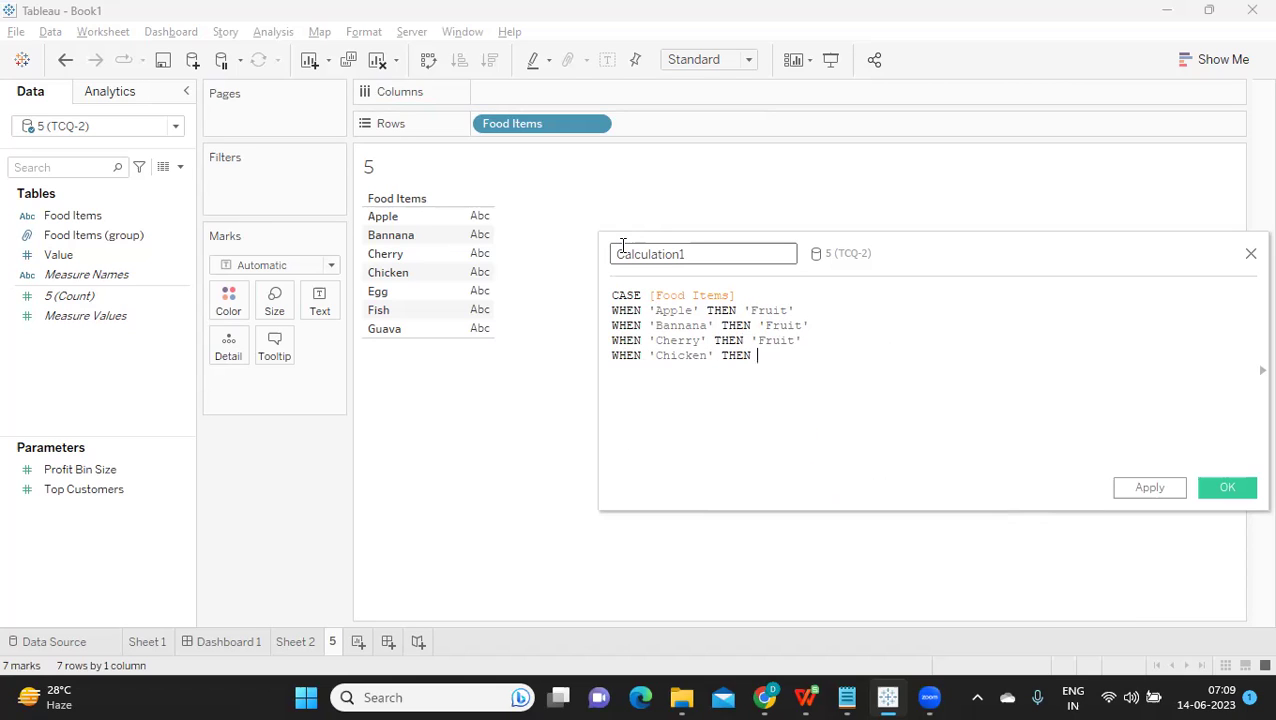
pyautogui.write(" 'Non Fruit' WHEN")
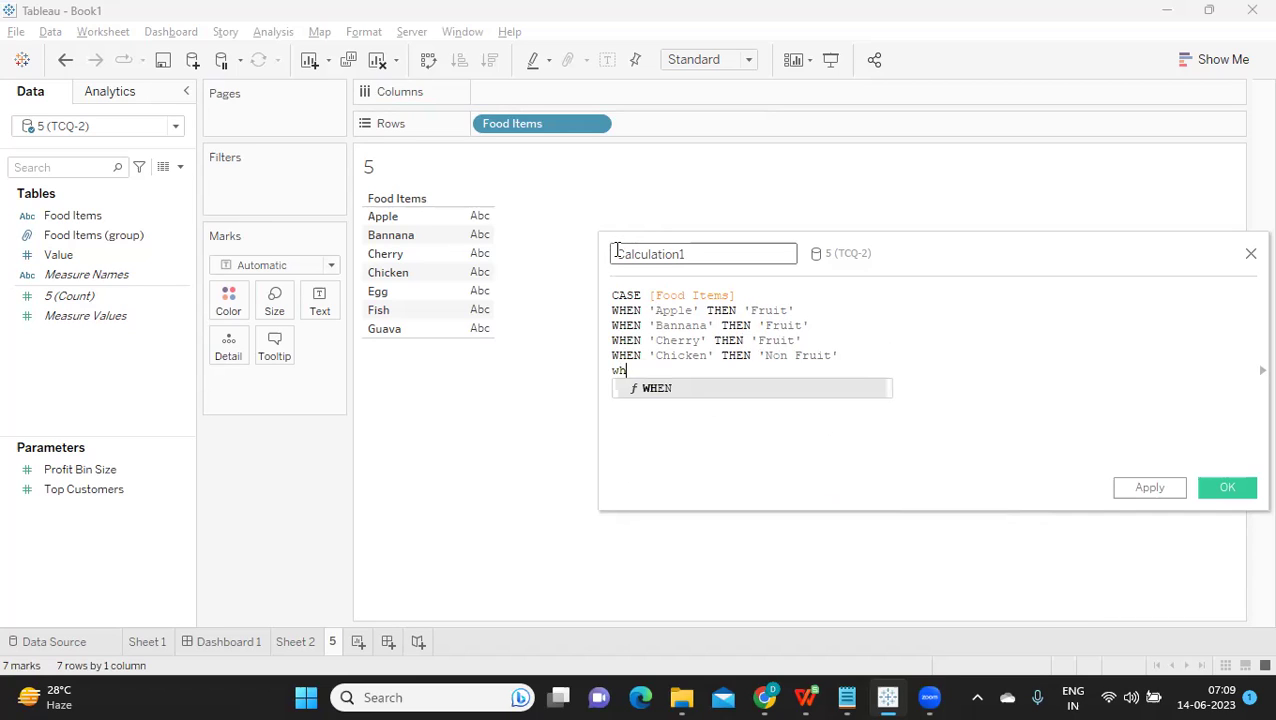
pyautogui.write(" 'Eg")
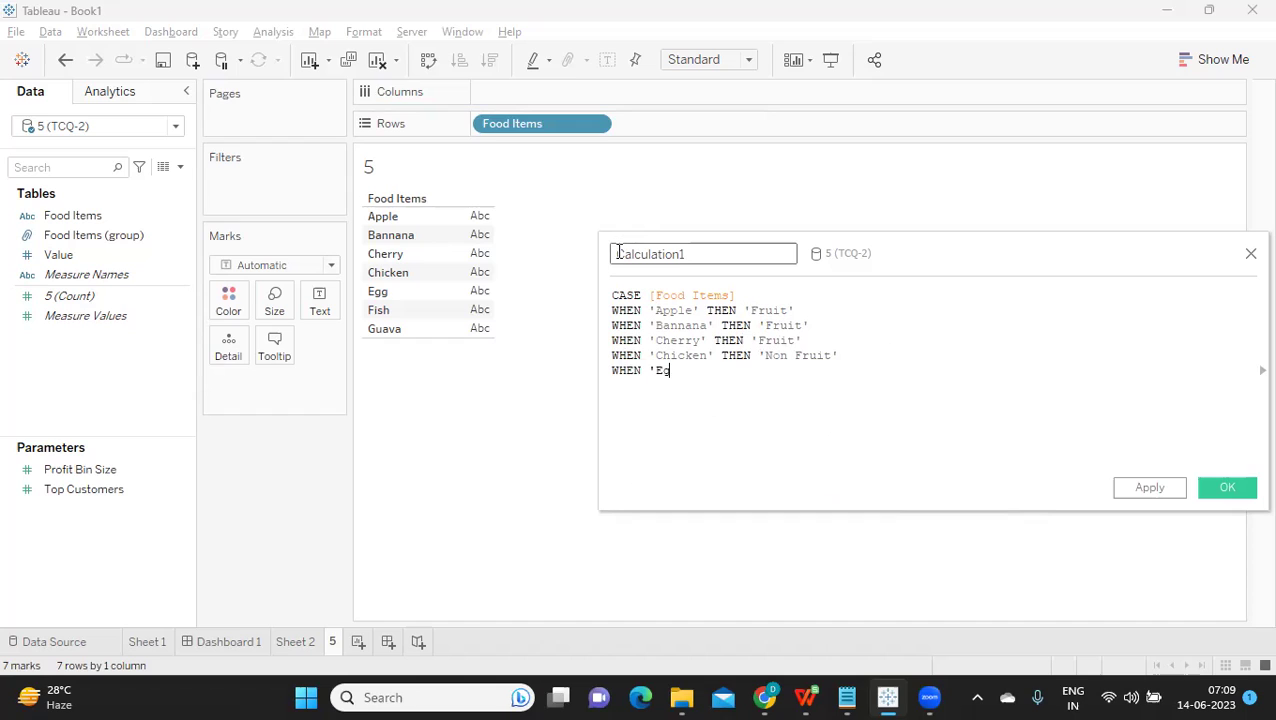
pyautogui.write("g' THEN '")
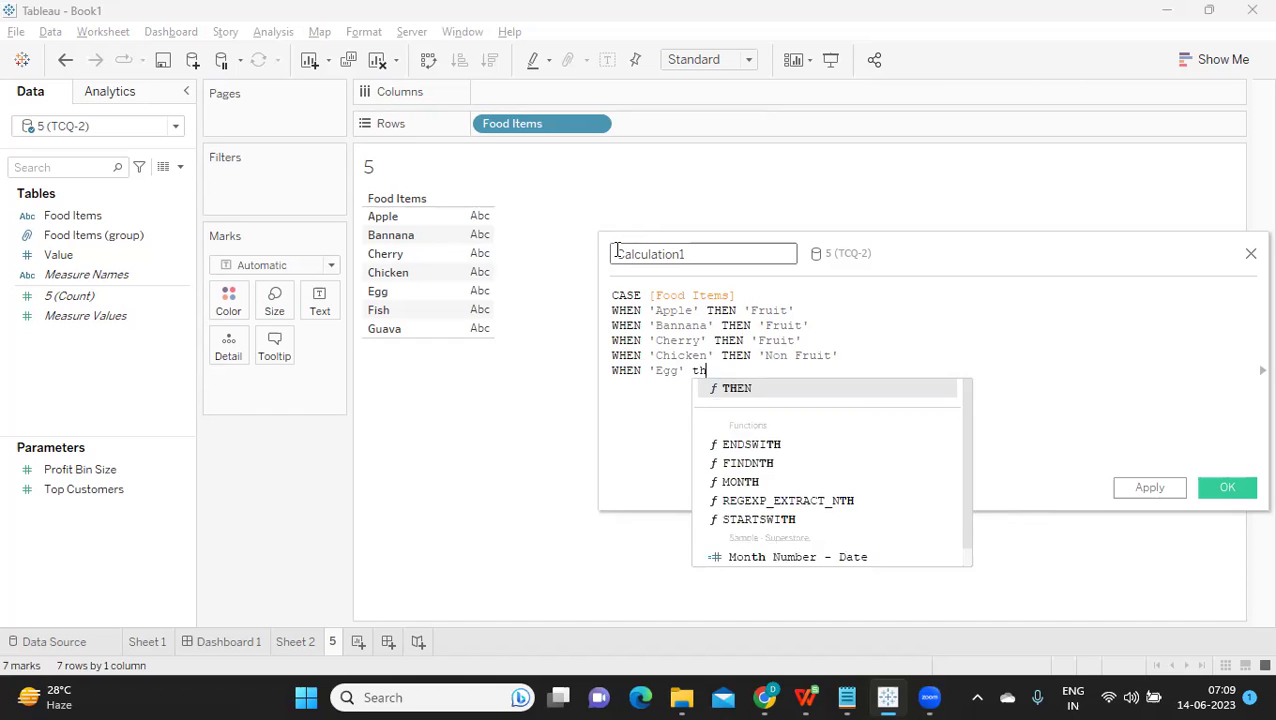
pyautogui.write('Non')
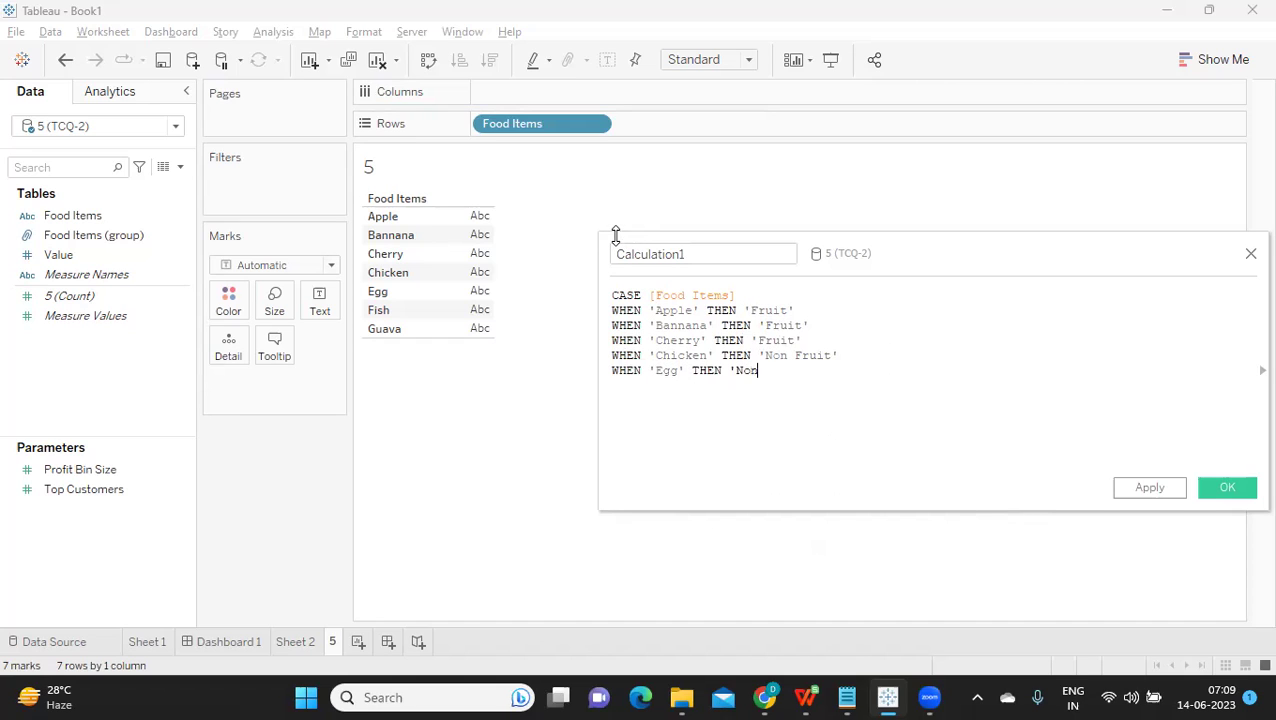
pyautogui.write(" Fruit'")
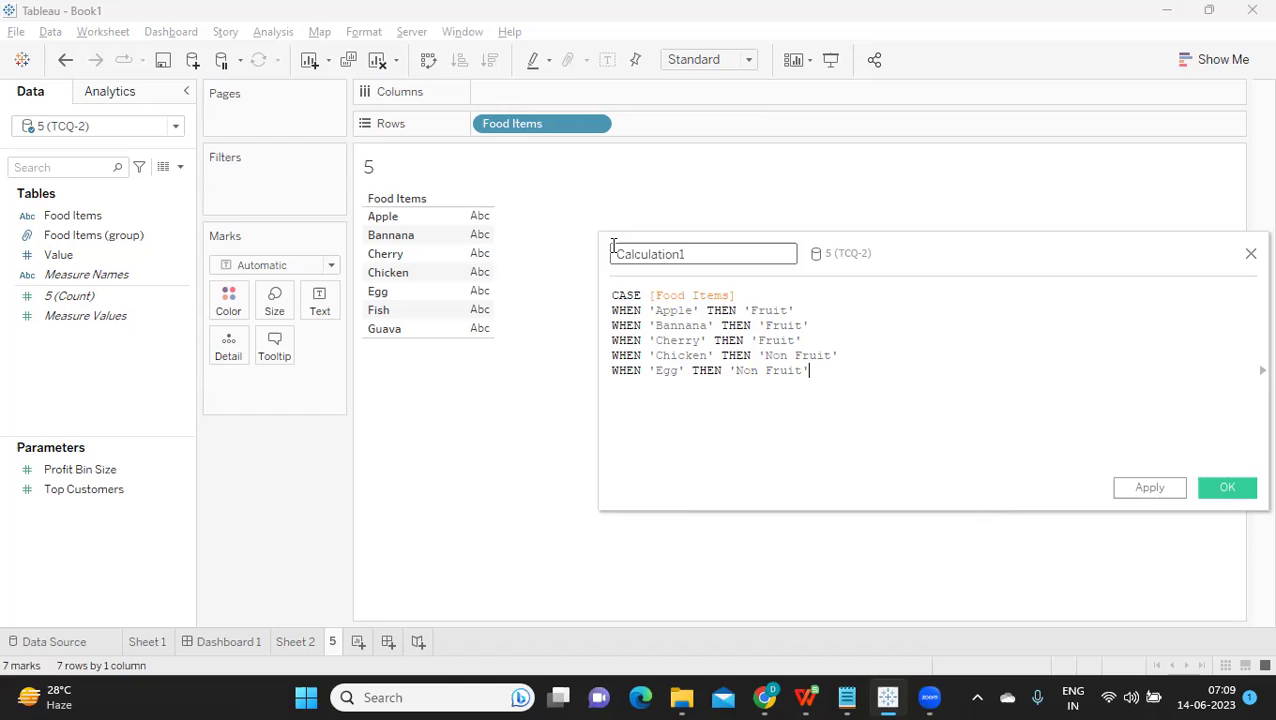
# Add the line WHEN 'Guava' THEN 'Fruit' and close the CASE expression with END.
pyautogui.press('Return')
pyautogui.write("WHEN 'Guava' THEN")
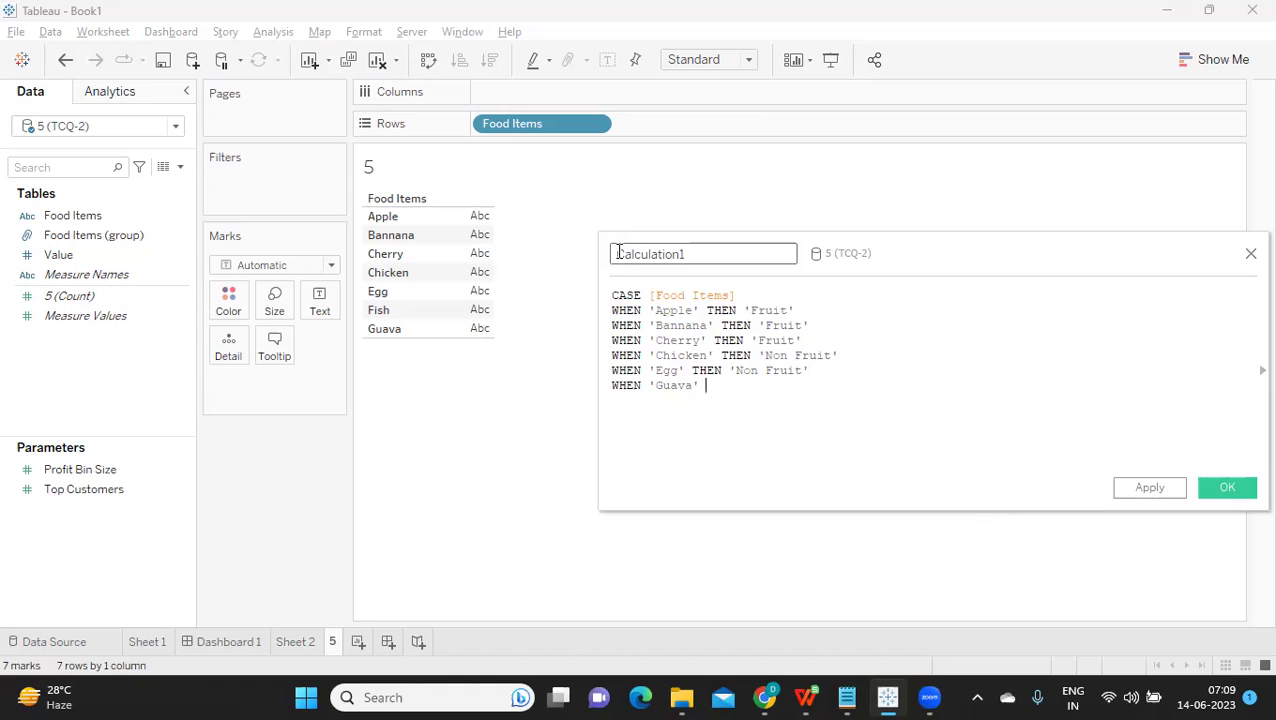
pyautogui.write(" 'Fruit")
pyautogui.write("' ")
pyautogui.write('END')
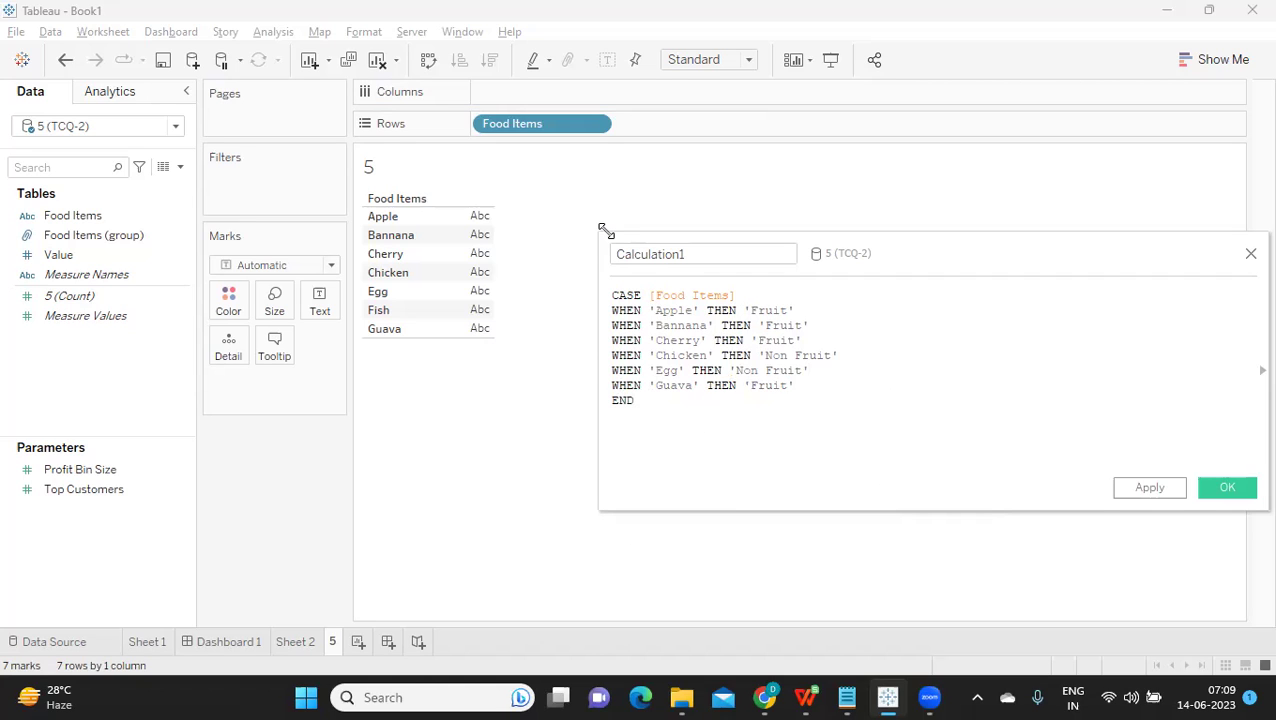
# Name the calculated field Fruit Cat, apply it, and place it on Rows after Food Items.
pyautogui.click(686, 254)
pyautogui.moveTo(686, 254); pyautogui.dragTo(611, 240)
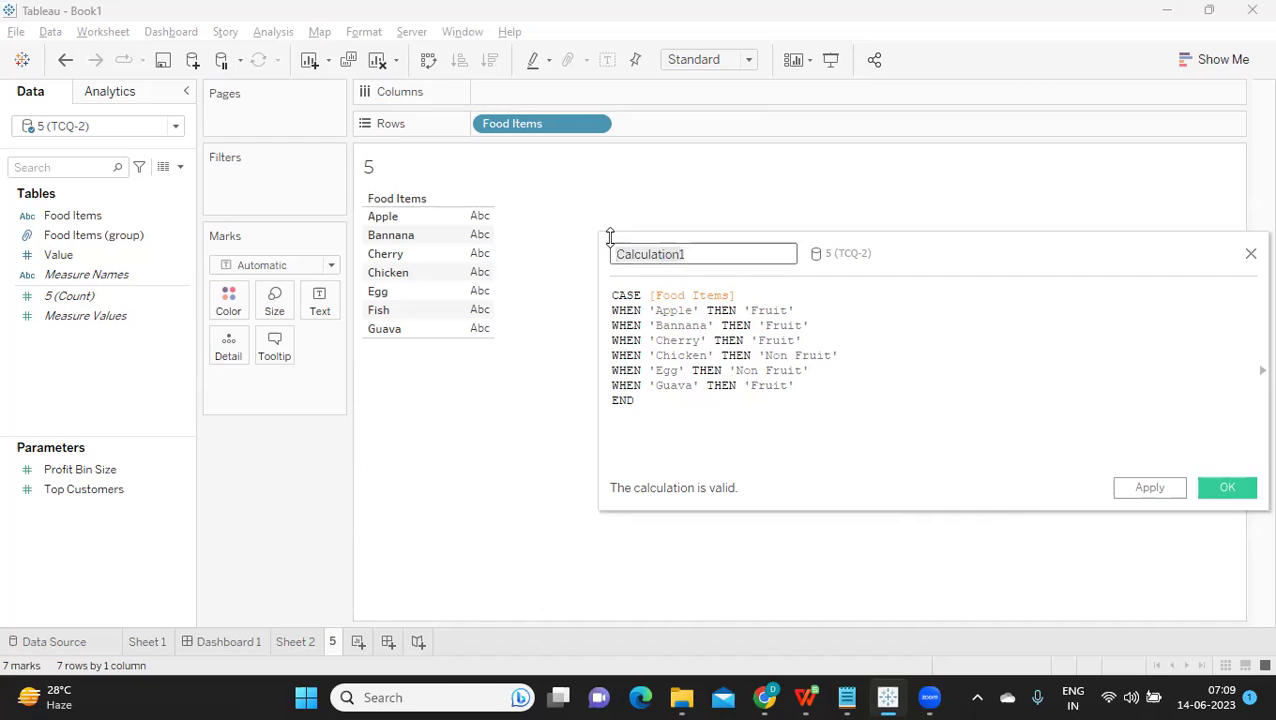
pyautogui.write('Fruit Cat')
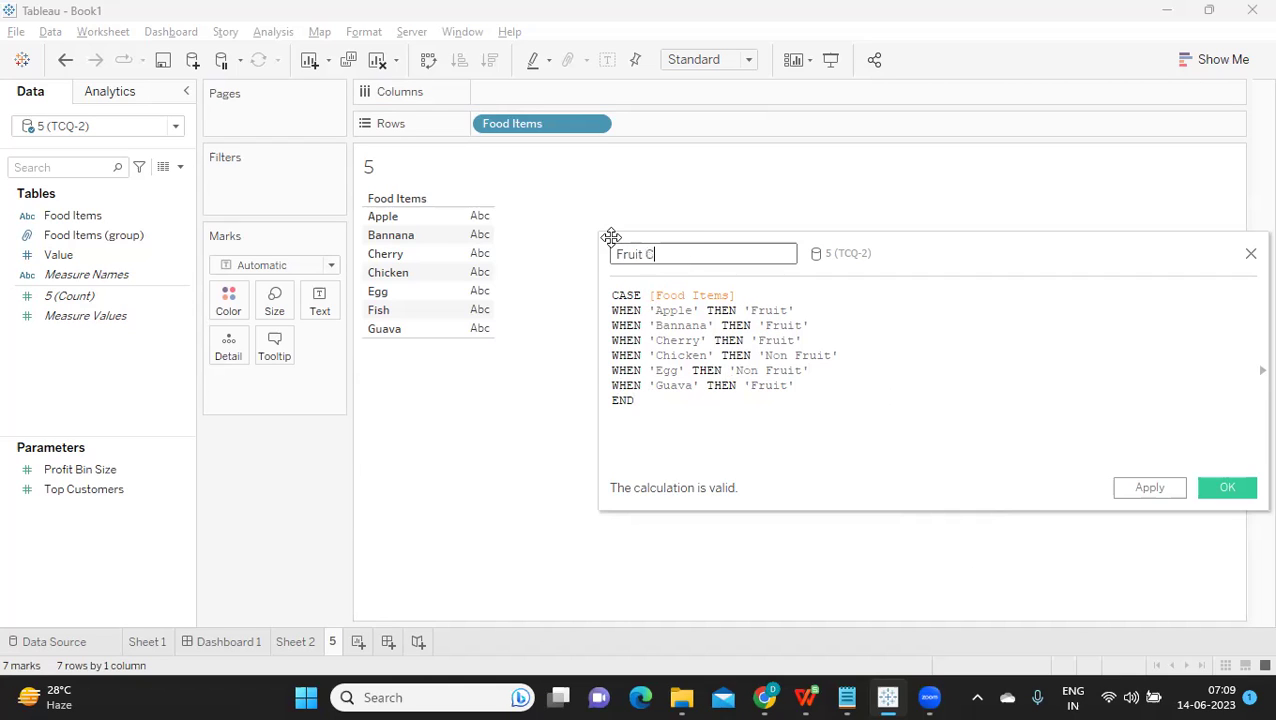
pyautogui.click(1157, 493)
pyautogui.moveTo(73, 262); pyautogui.dragTo(683, 134)
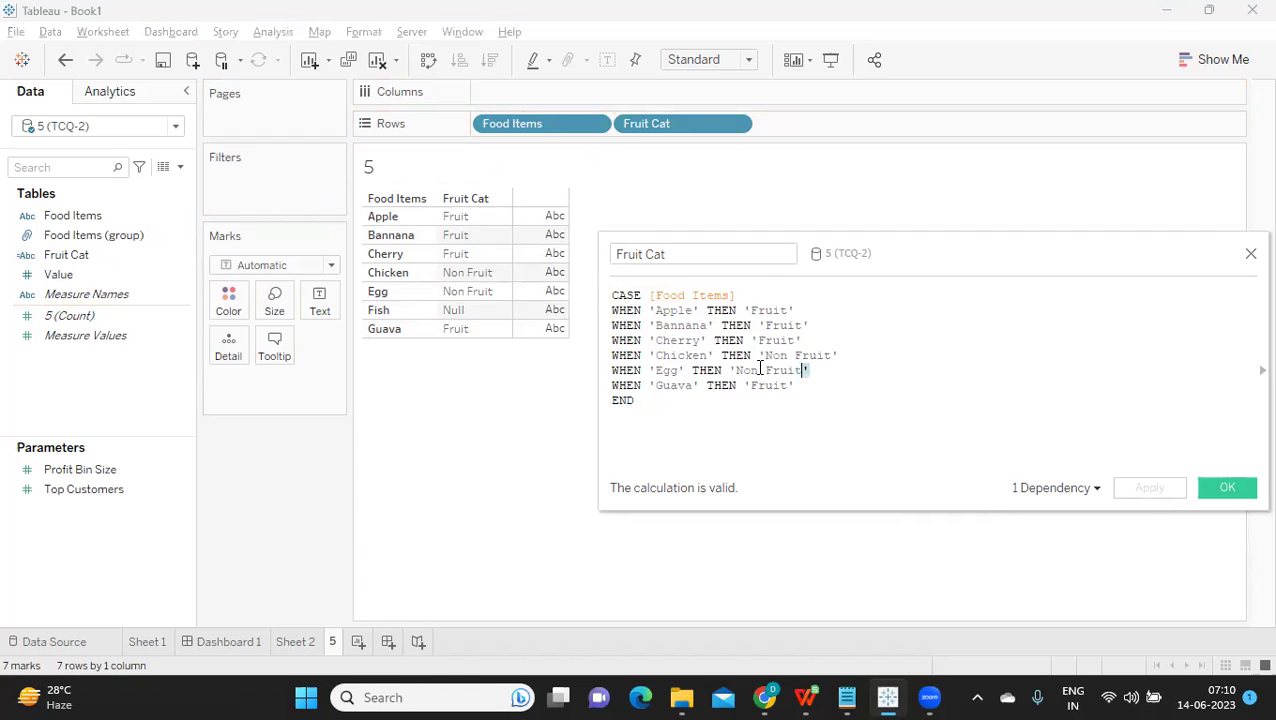
# Add the line WHEN 'Fish' THEN 'Non Fruit' before END in the Fruit Cat calculation and apply it.
pyautogui.moveTo(809, 371); pyautogui.dragTo(620, 368)
pyautogui.hotkey('ctrl', 'c')
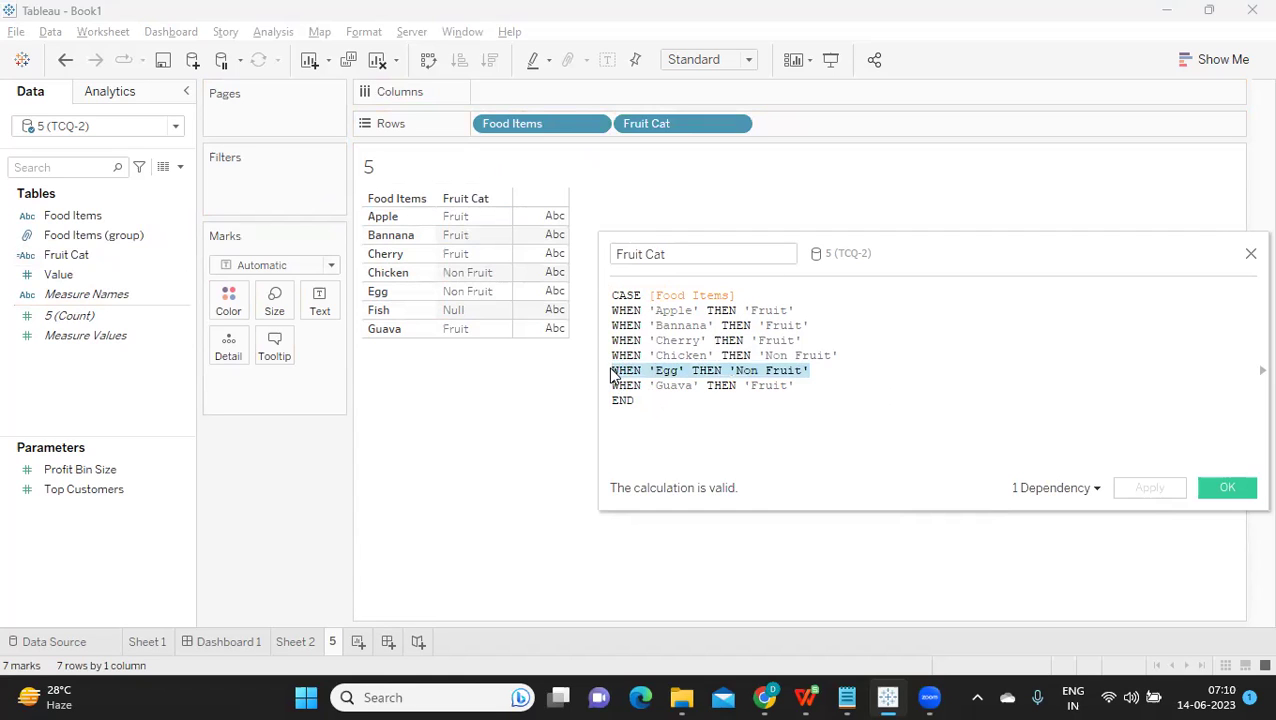
pyautogui.click(834, 386)
pyautogui.press('Return')
pyautogui.hotkey('ctrl', 'v')
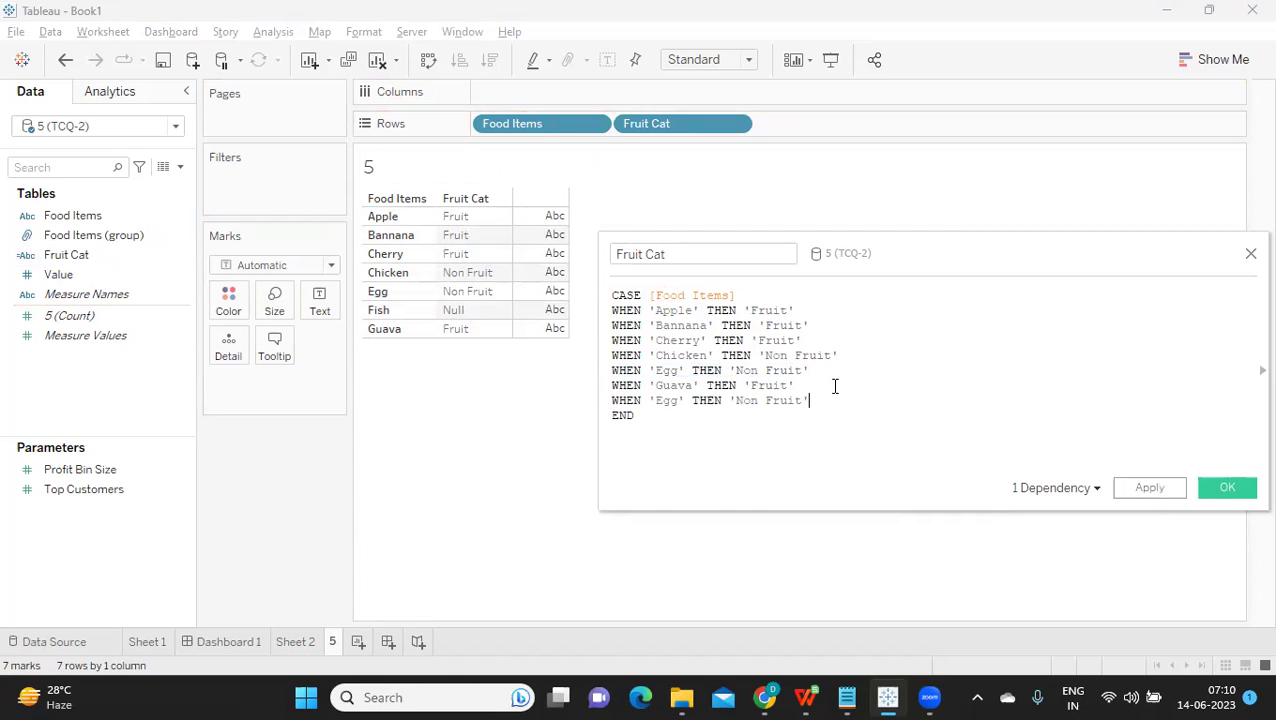
pyautogui.doubleClick(668, 400)
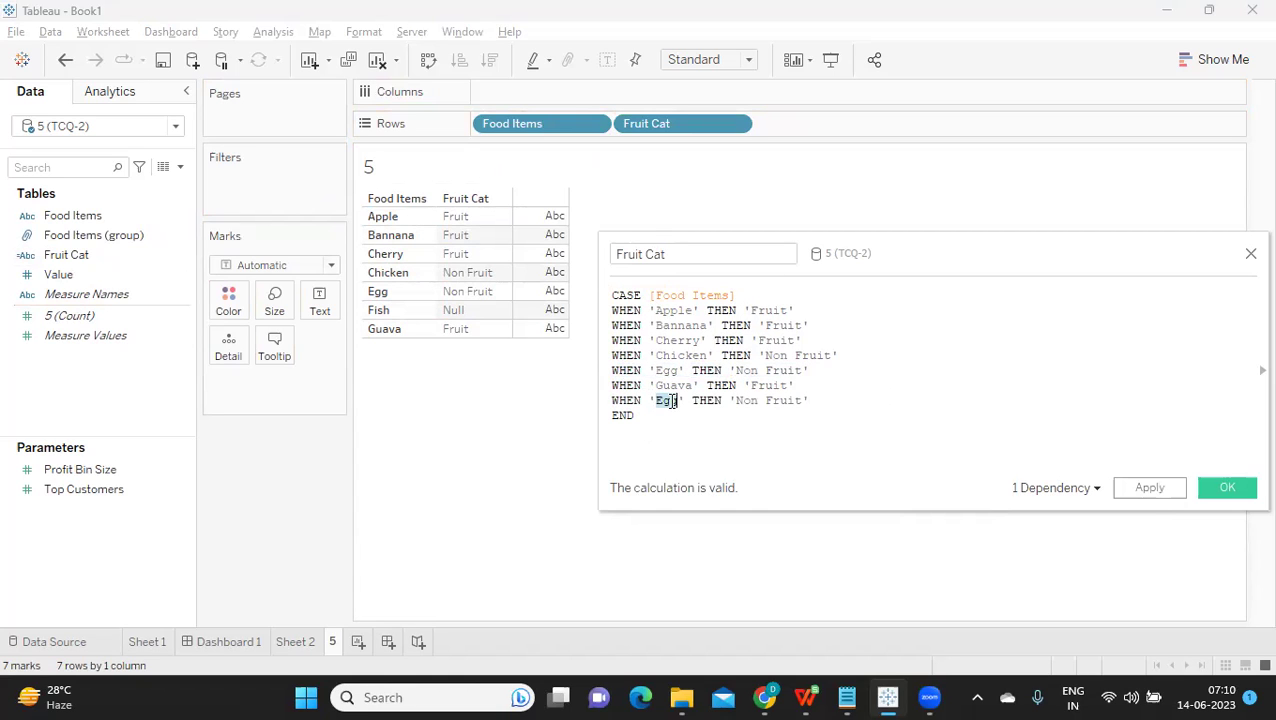
pyautogui.write('Fish')
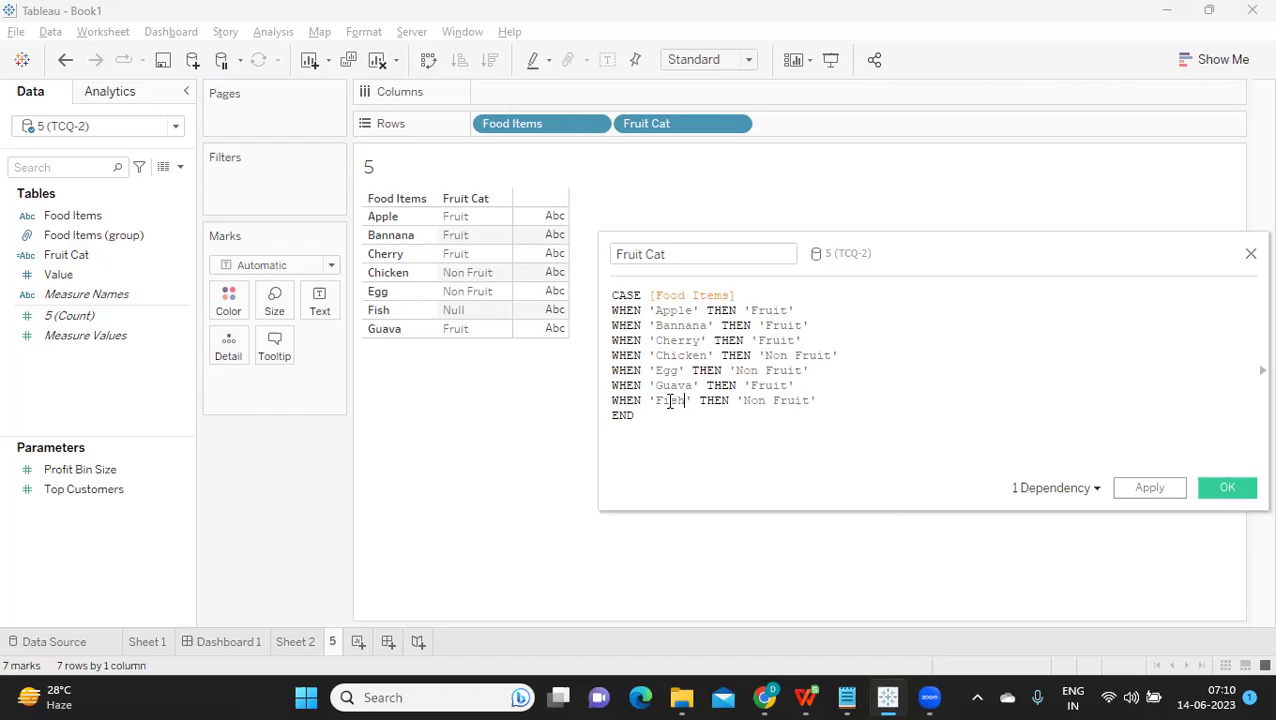
pyautogui.click(1150, 487)
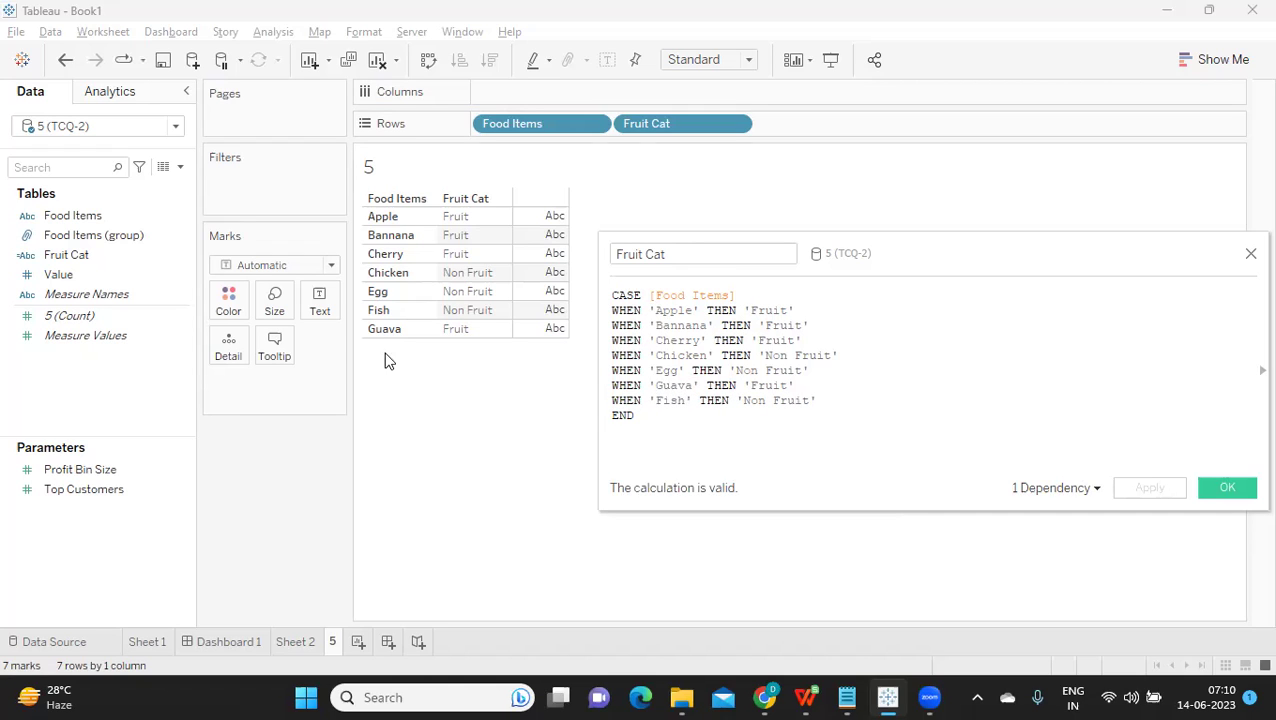
# Remove Food Items from Rows and show the sum of Value as text for each Fruit Cat.
pyautogui.moveTo(517, 131); pyautogui.dragTo(498, 380)
pyautogui.moveTo(60, 274); pyautogui.dragTo(319, 302)
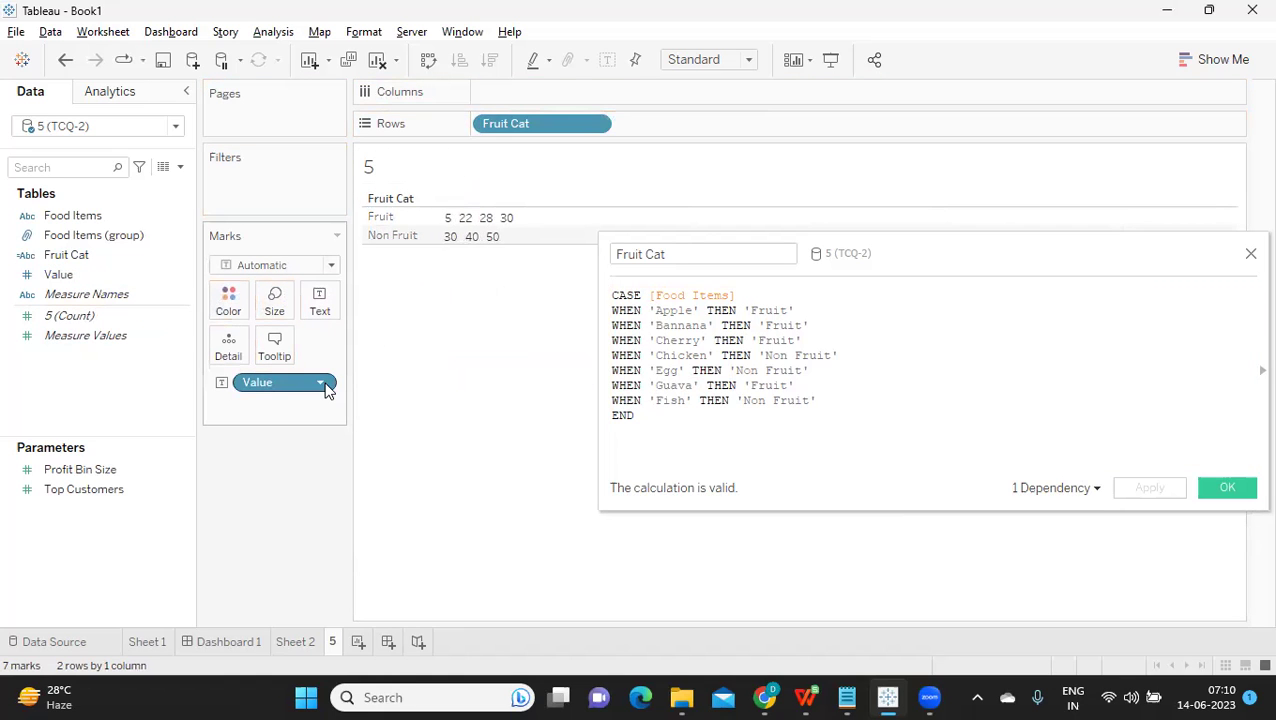
pyautogui.click(326, 384)
pyautogui.moveTo(373, 603)
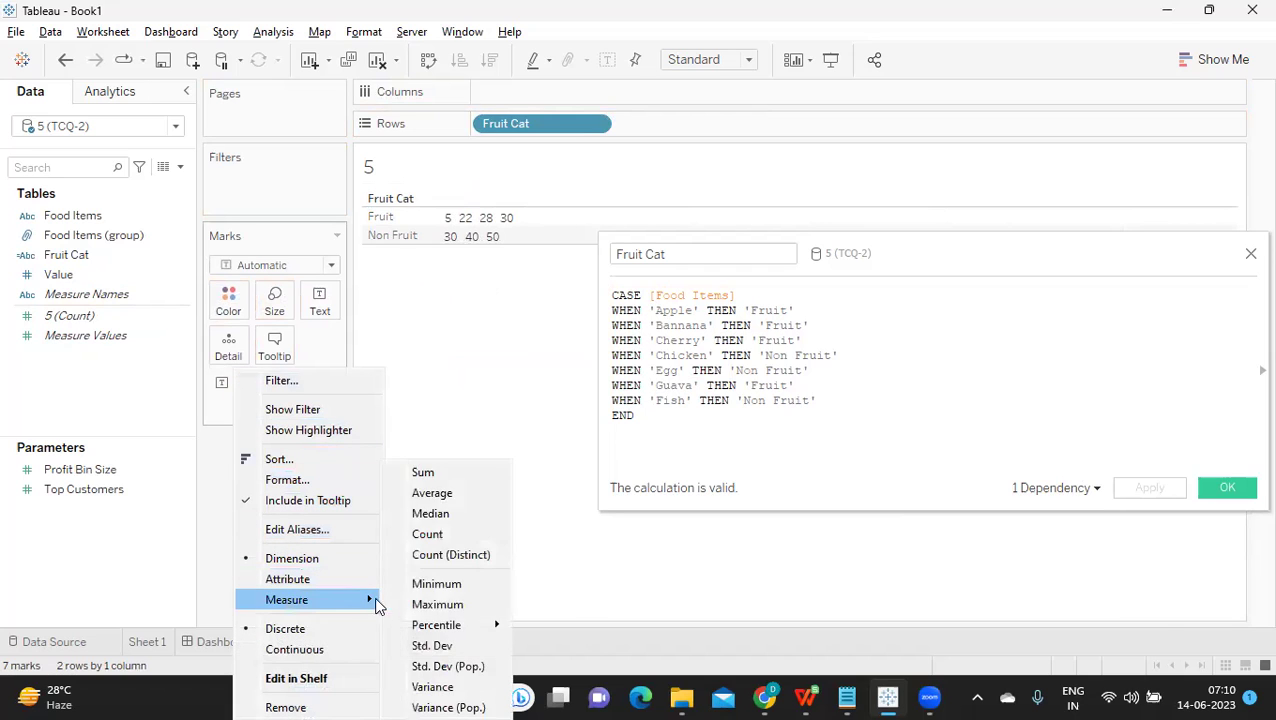
pyautogui.click(421, 470)
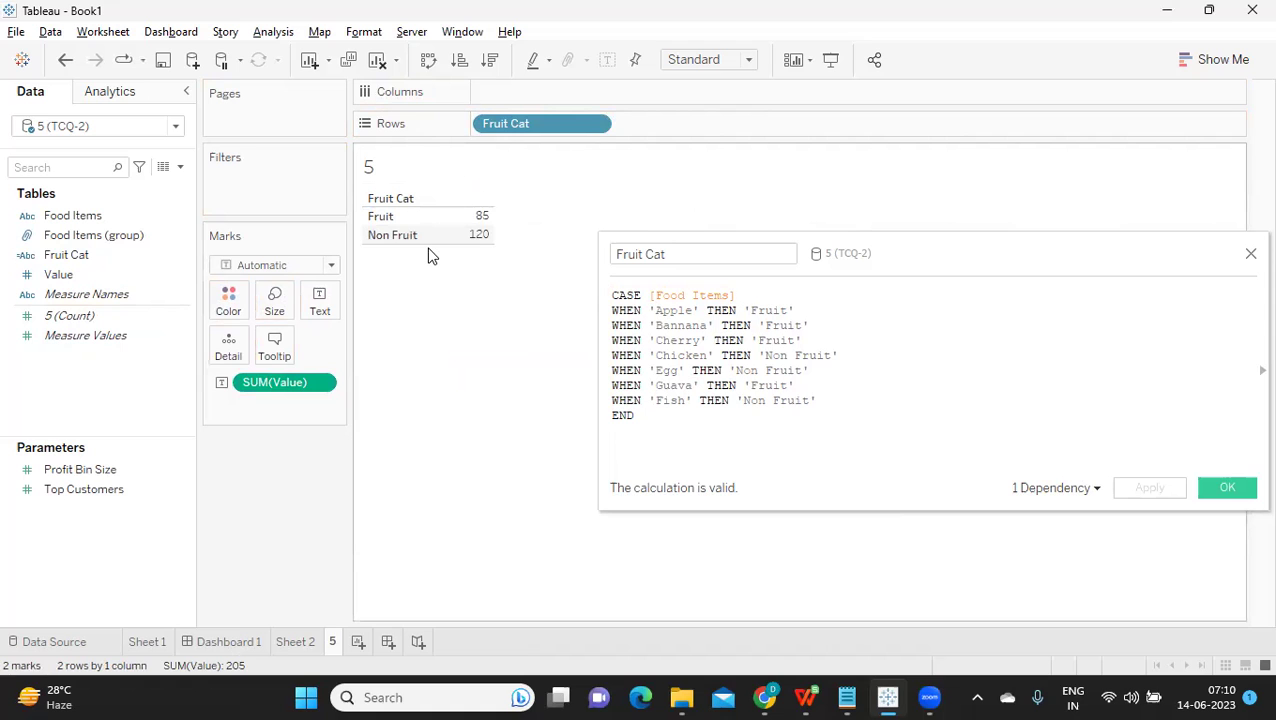
# Switch to the Book1 workbook in WPS Office and read the Q6 task about LOD and Top 5 Sales.
pyautogui.moveTo(805, 697)
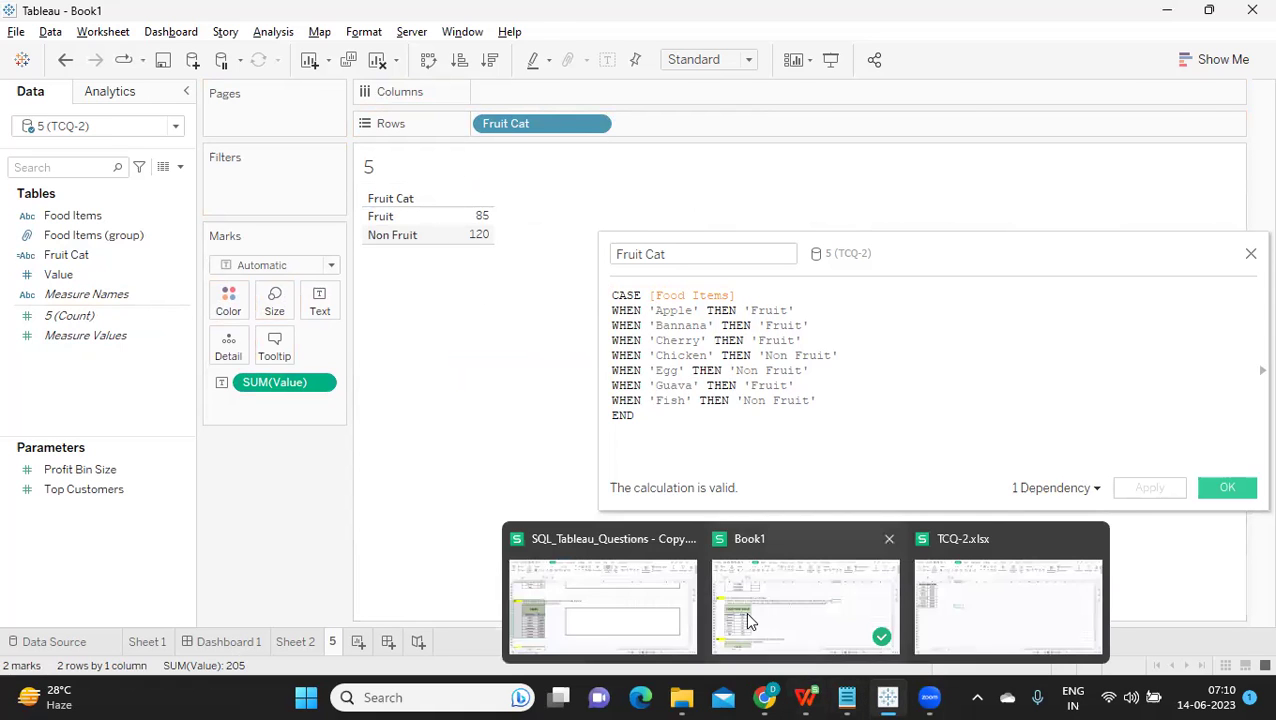
pyautogui.click(748, 614)
pyautogui.scroll(-4, 430, 465)
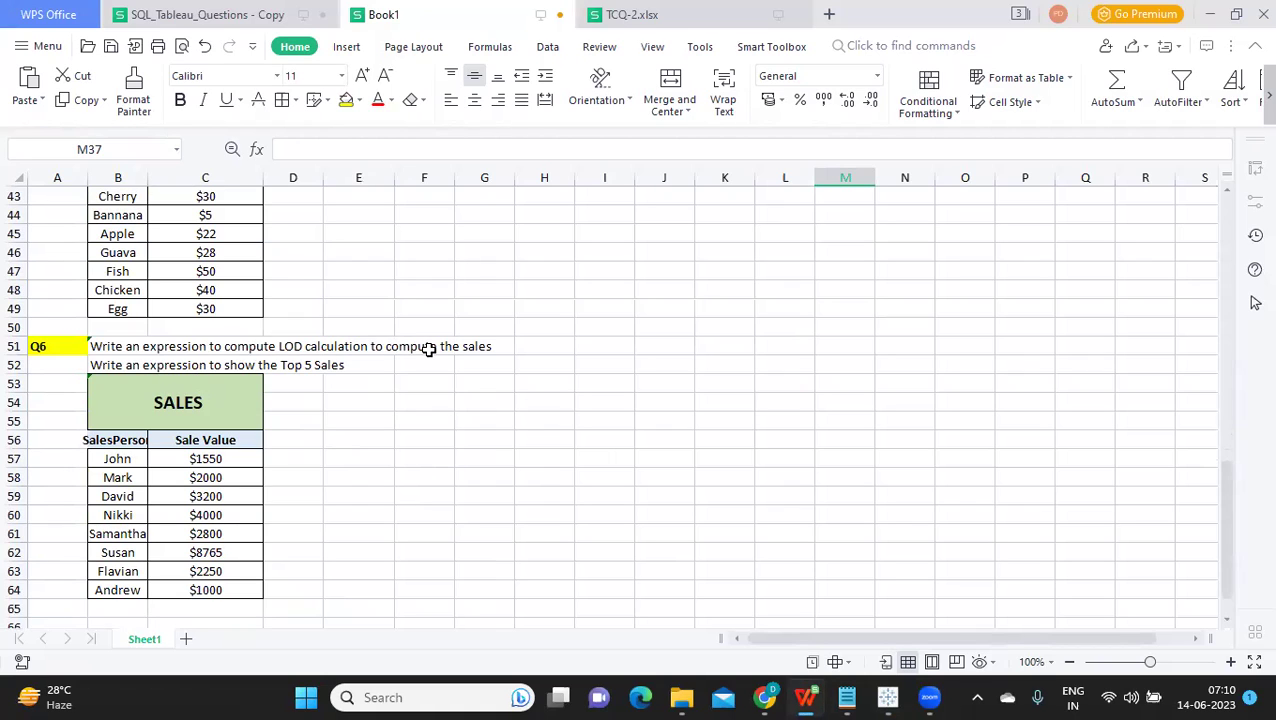
pyautogui.moveTo(157, 346); pyautogui.dragTo(211, 354)
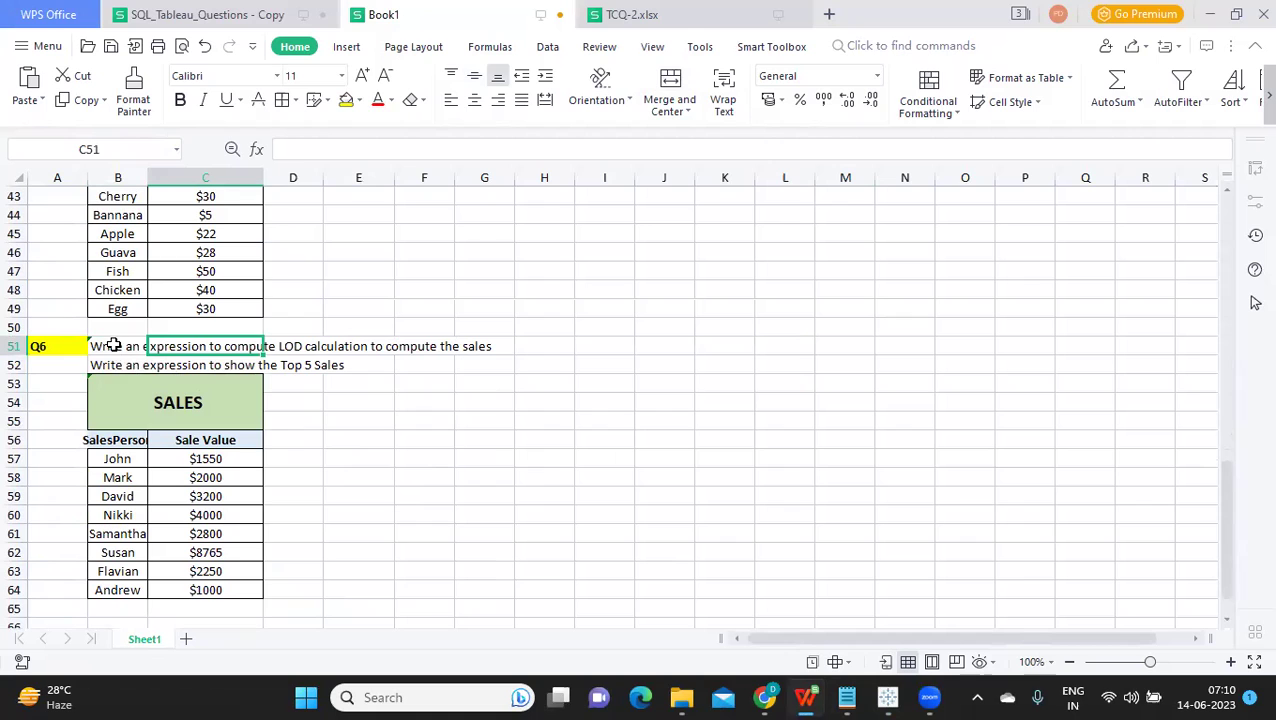
pyautogui.moveTo(125, 347); pyautogui.dragTo(136, 368)
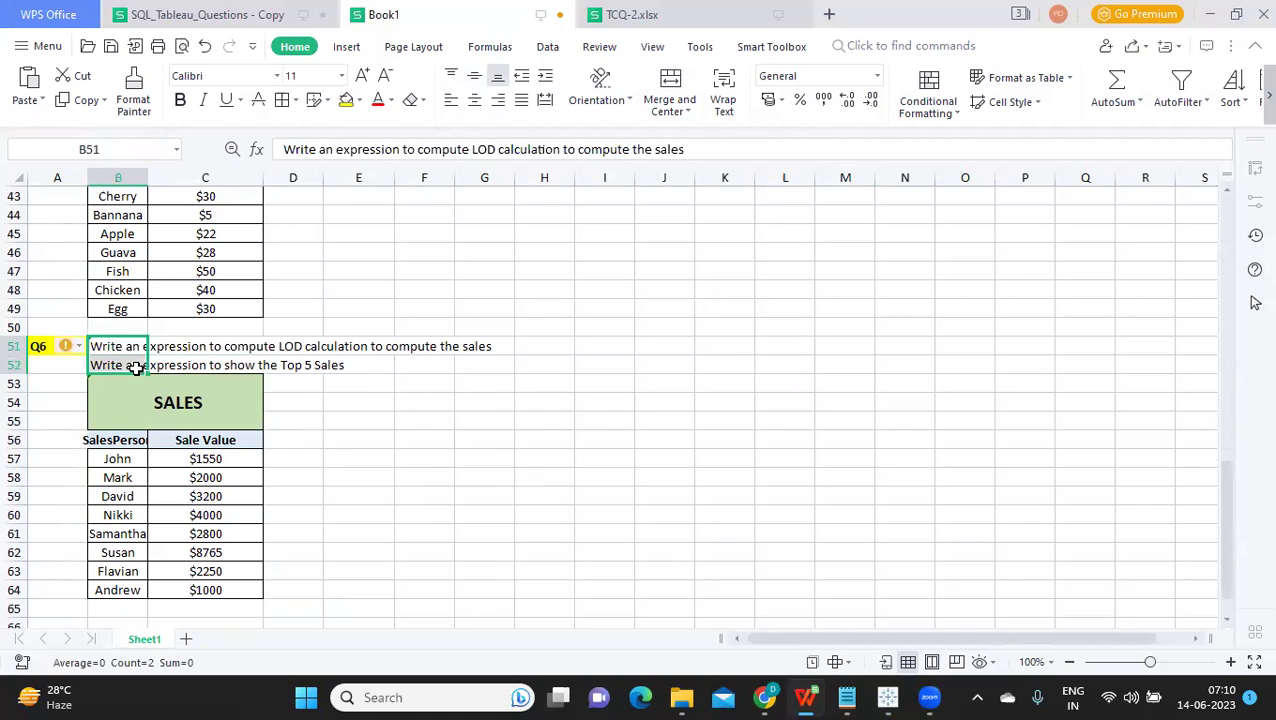
# Switch back to Tableau, open Sheet 1 and clear its existing view.
pyautogui.hotkey('alt', 'Tab')
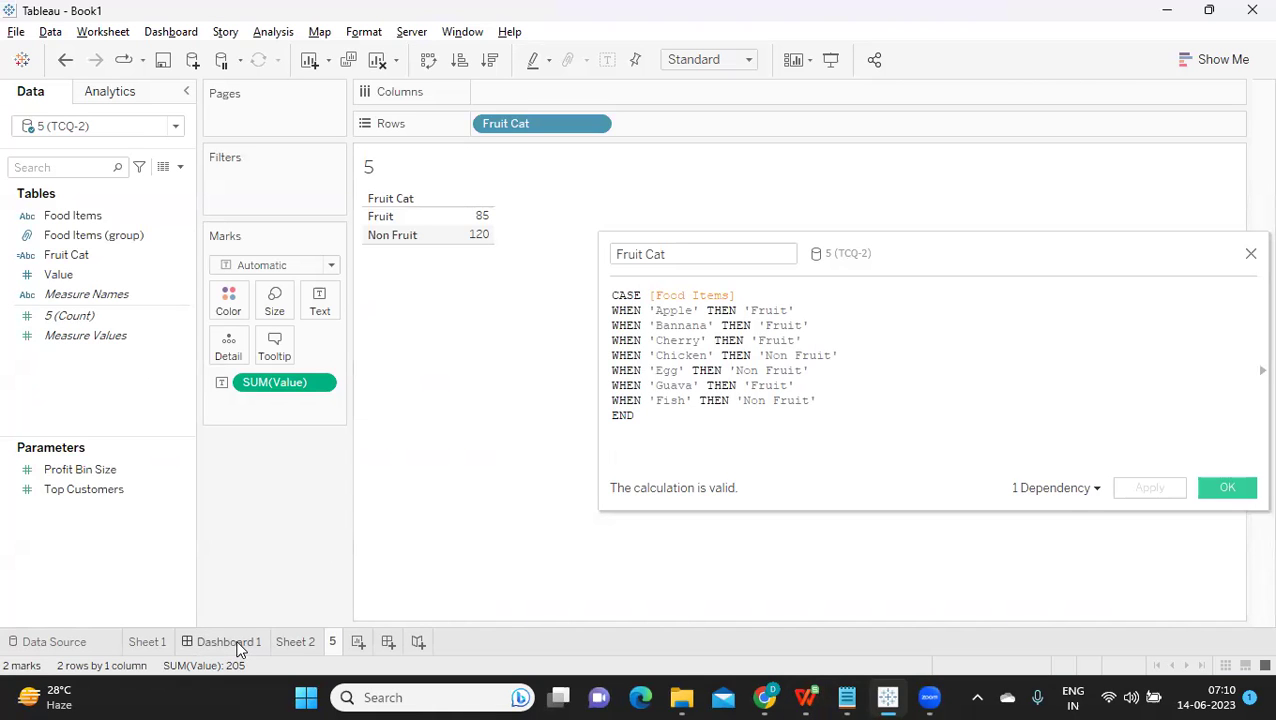
pyautogui.click(202, 640)
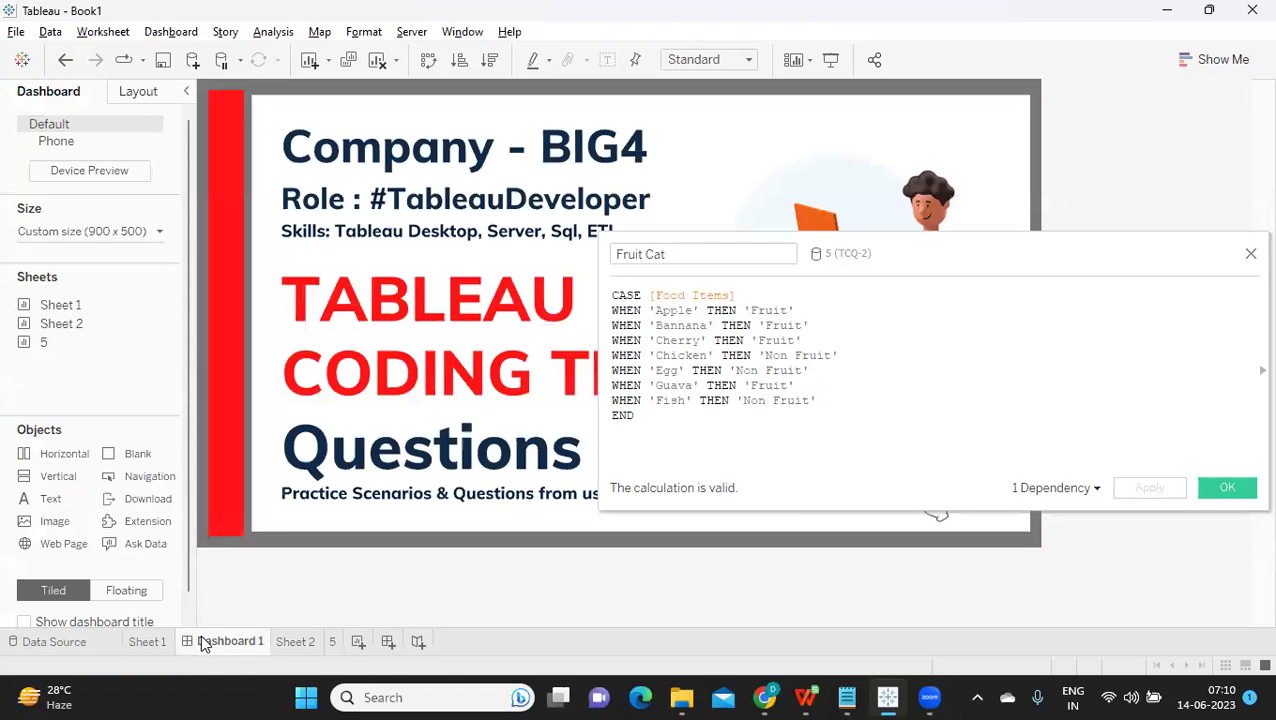
pyautogui.click(283, 643)
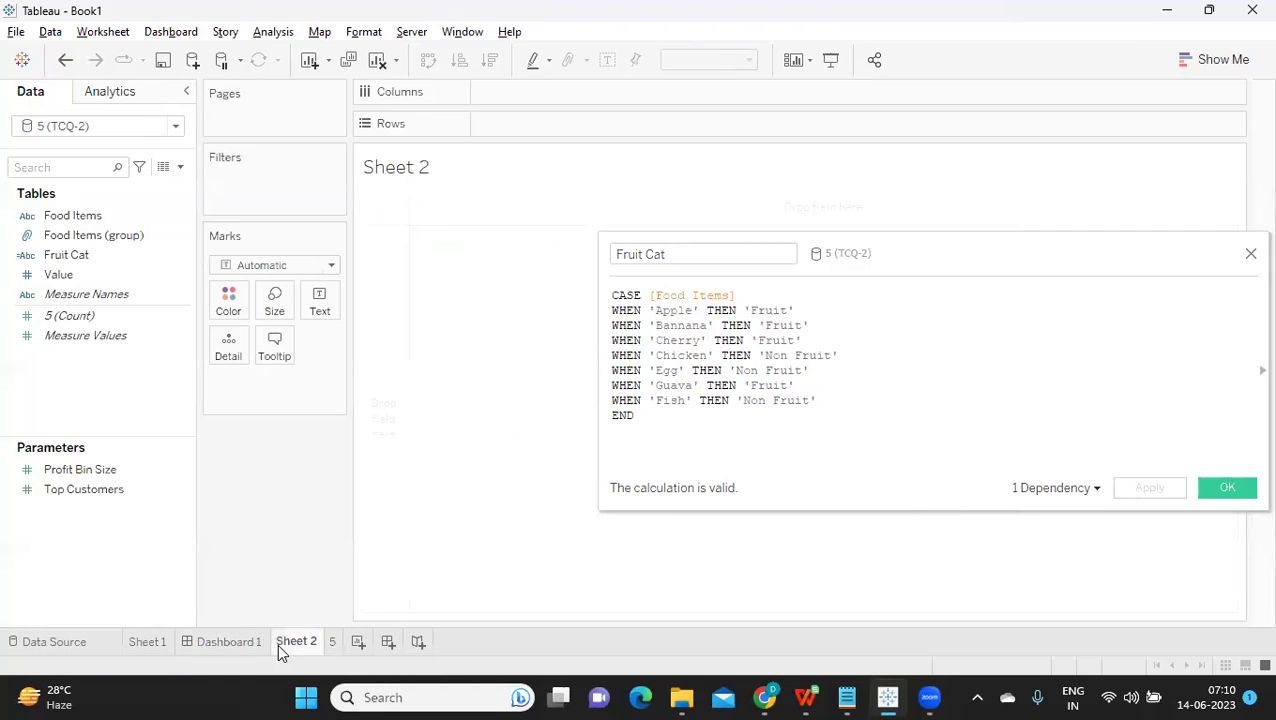
pyautogui.click(150, 642)
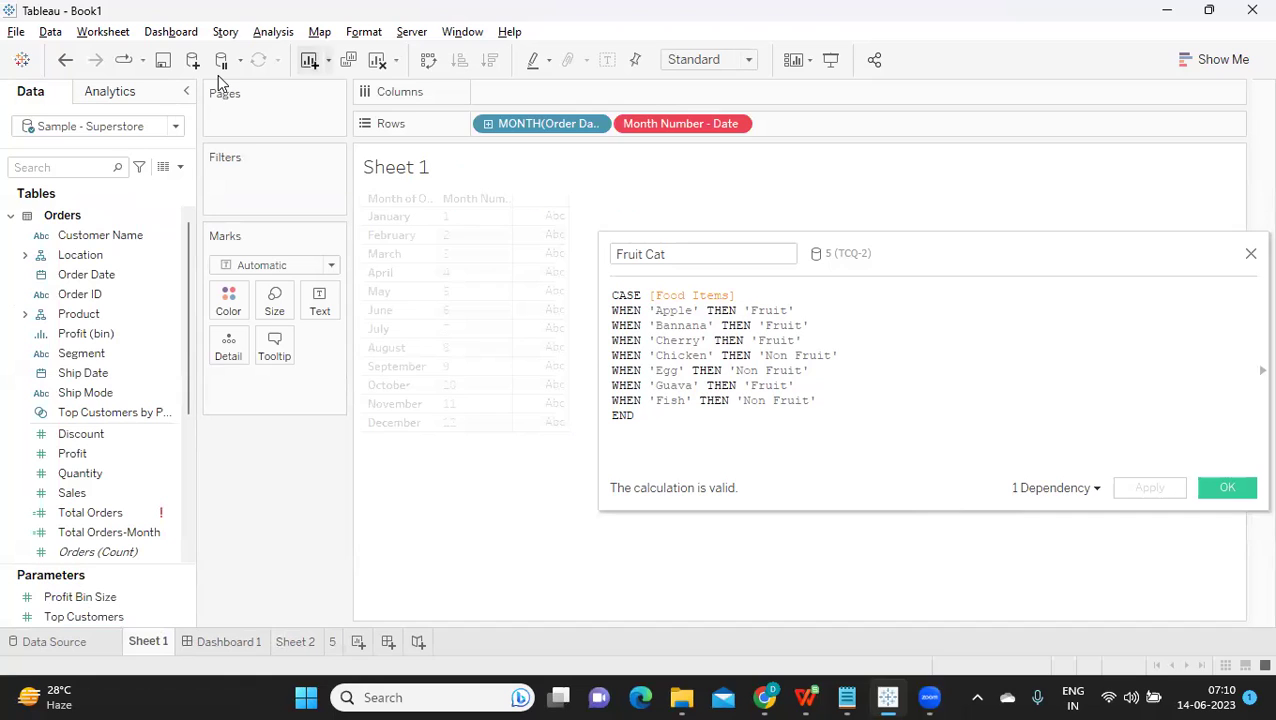
pyautogui.click(377, 60)
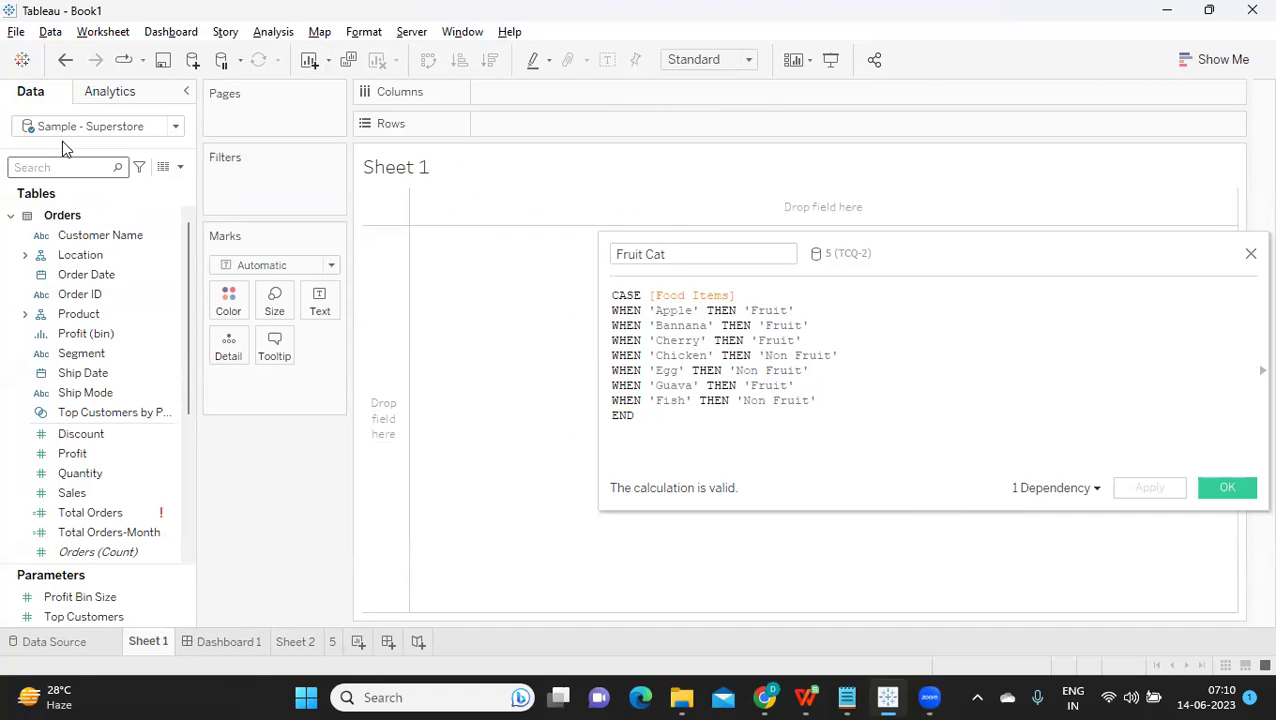
# Close the Fruit Cat calculation and build a table with Sub-Category on Rows and the sum of Sales as text.
pyautogui.click(75, 167)
pyautogui.write('su')
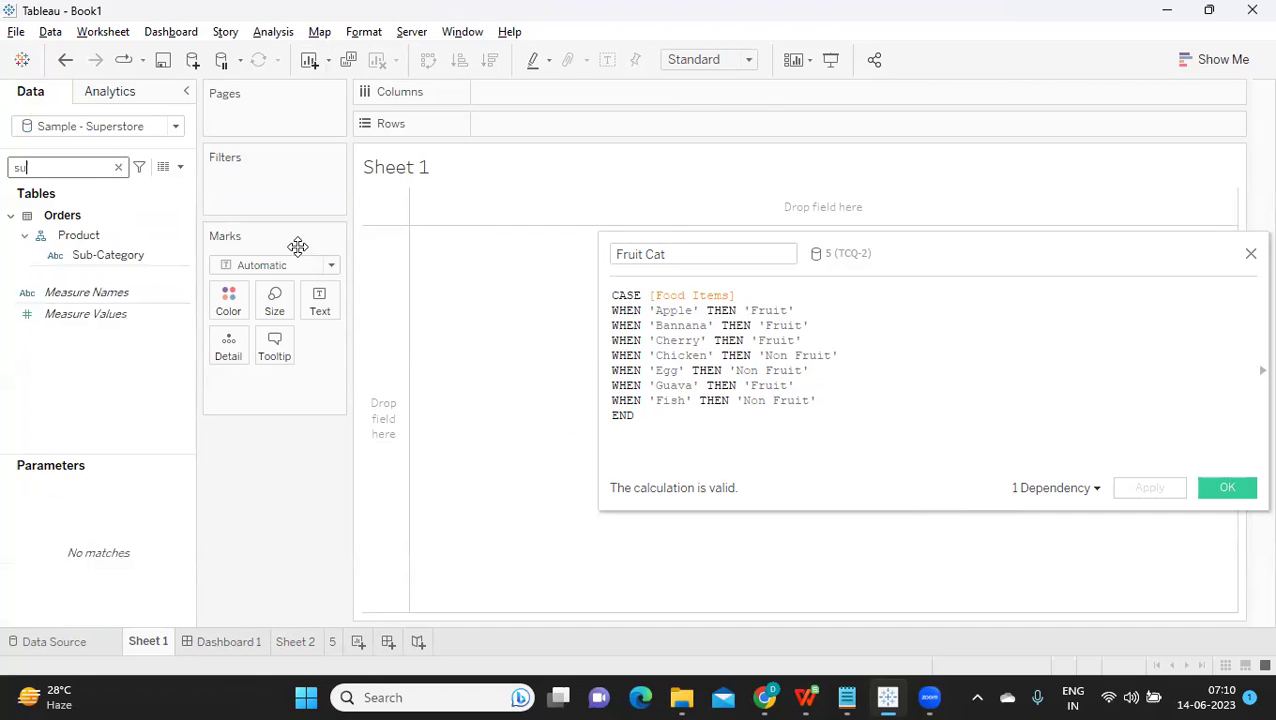
pyautogui.click(1227, 487)
pyautogui.moveTo(108, 255); pyautogui.dragTo(542, 118)
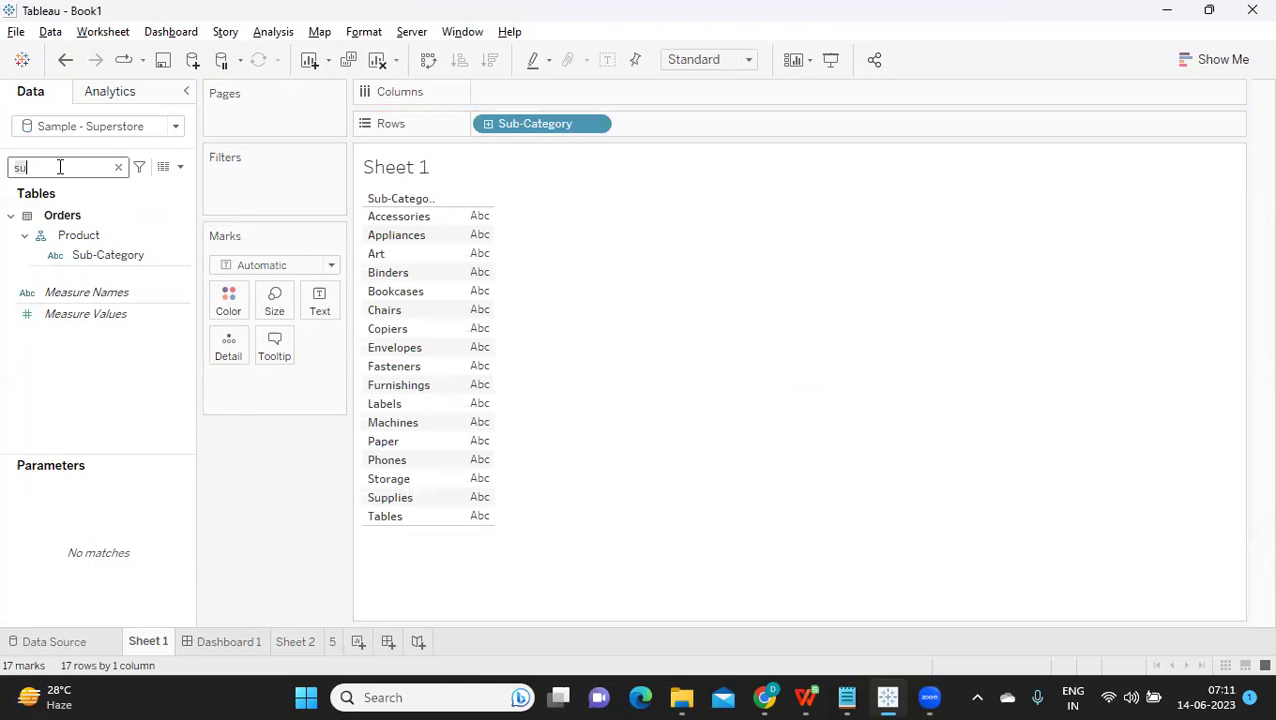
pyautogui.press('BackSpace')
pyautogui.write('a')
pyautogui.moveTo(66, 252); pyautogui.dragTo(314, 306)
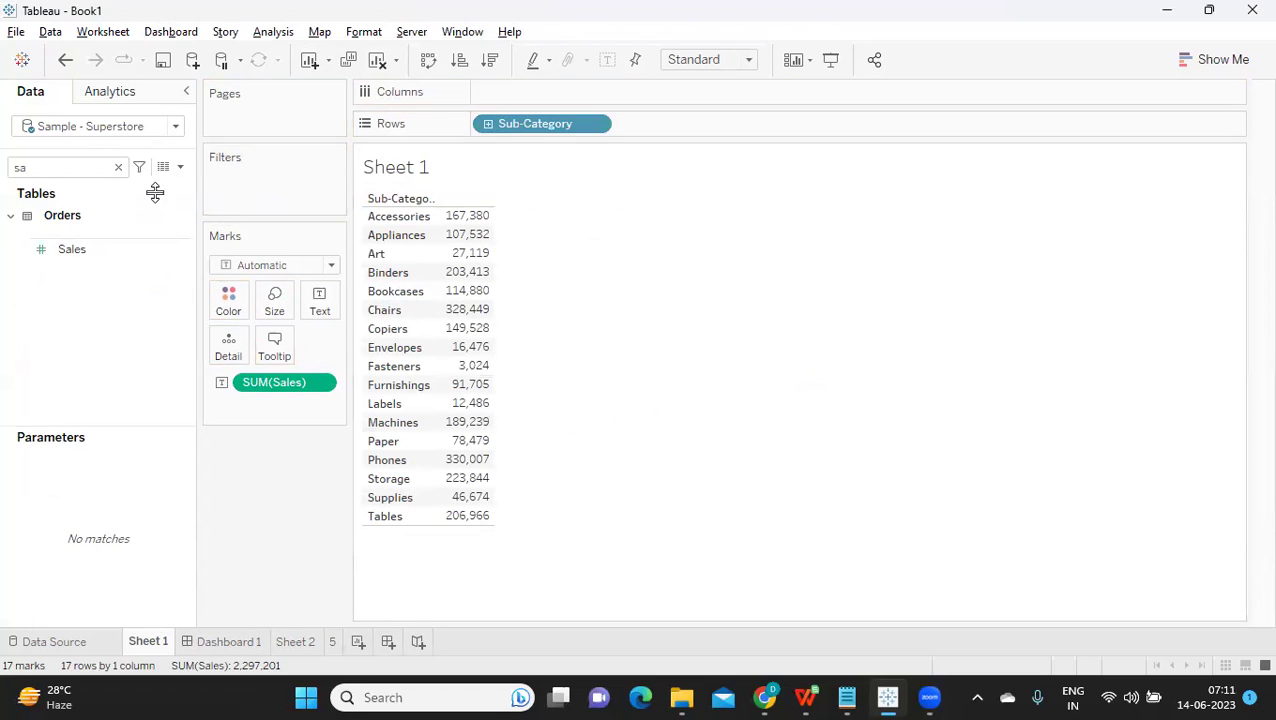
# Filter Sub-Category to the top 5 by sum of Sales.
pyautogui.click(118, 167)
pyautogui.write('su')
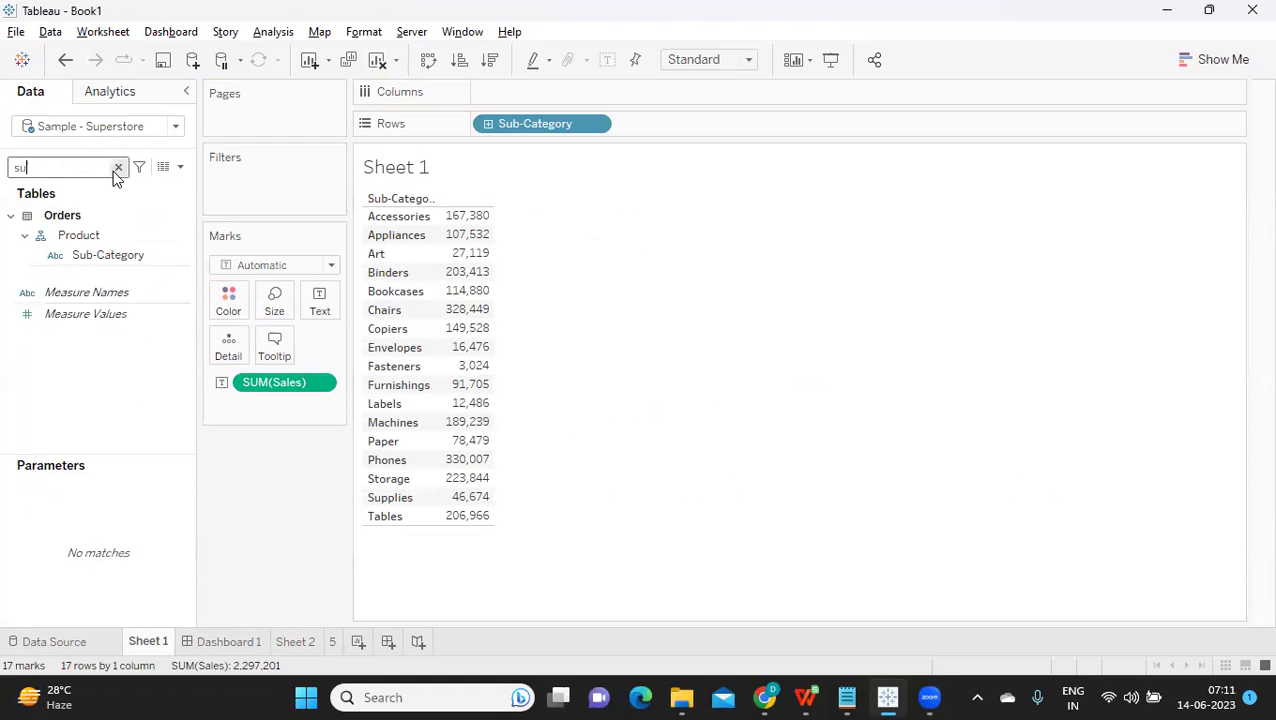
pyautogui.moveTo(105, 254); pyautogui.dragTo(268, 197)
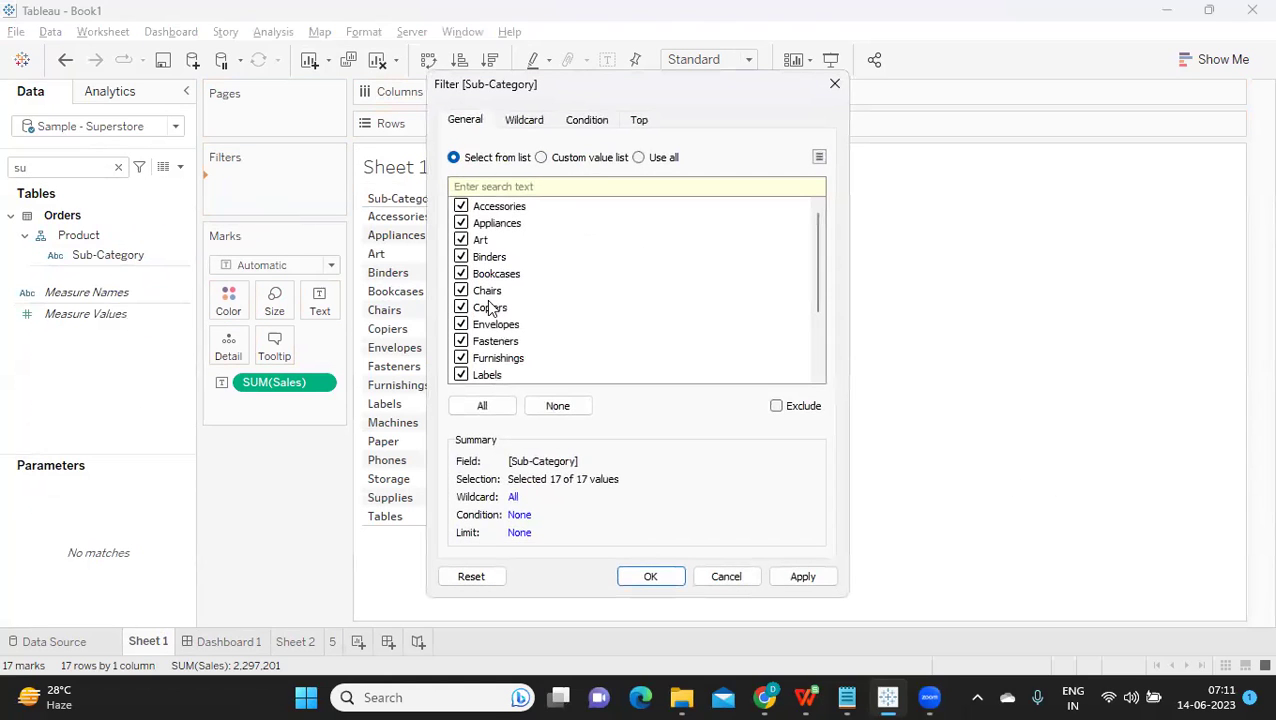
pyautogui.click(639, 121)
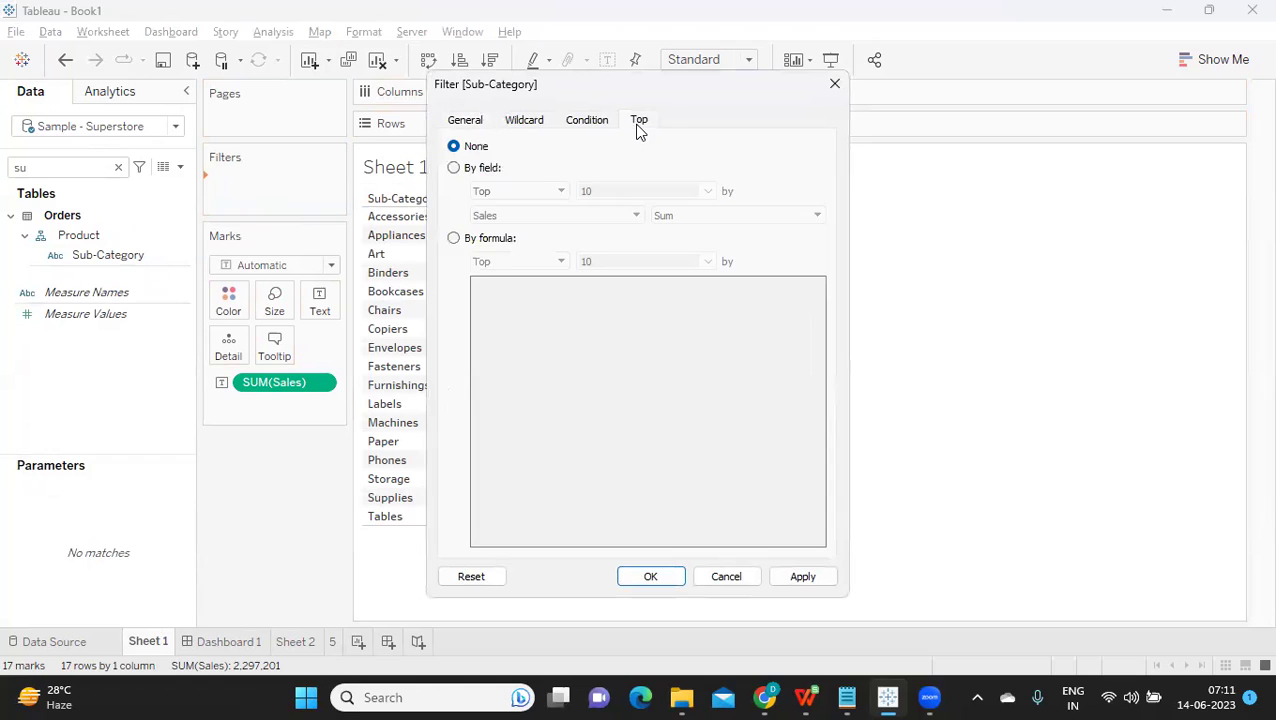
pyautogui.click(453, 168)
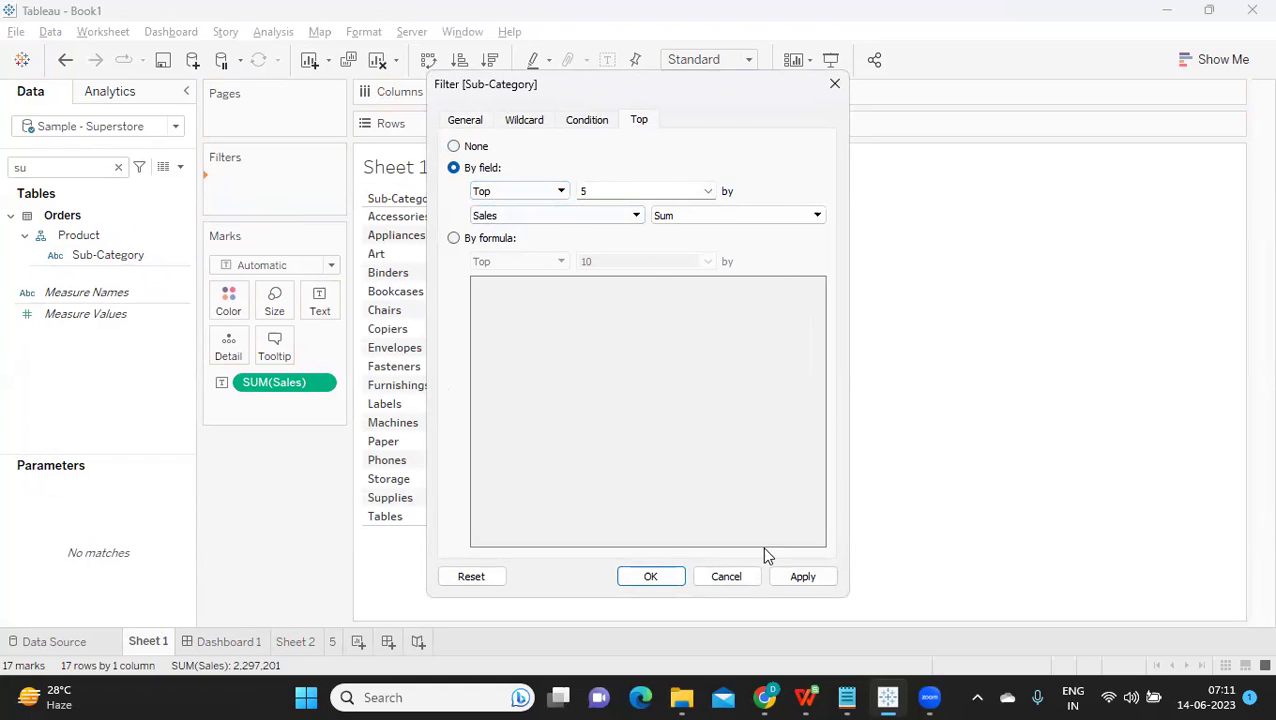
pyautogui.click(803, 576)
pyautogui.click(650, 576)
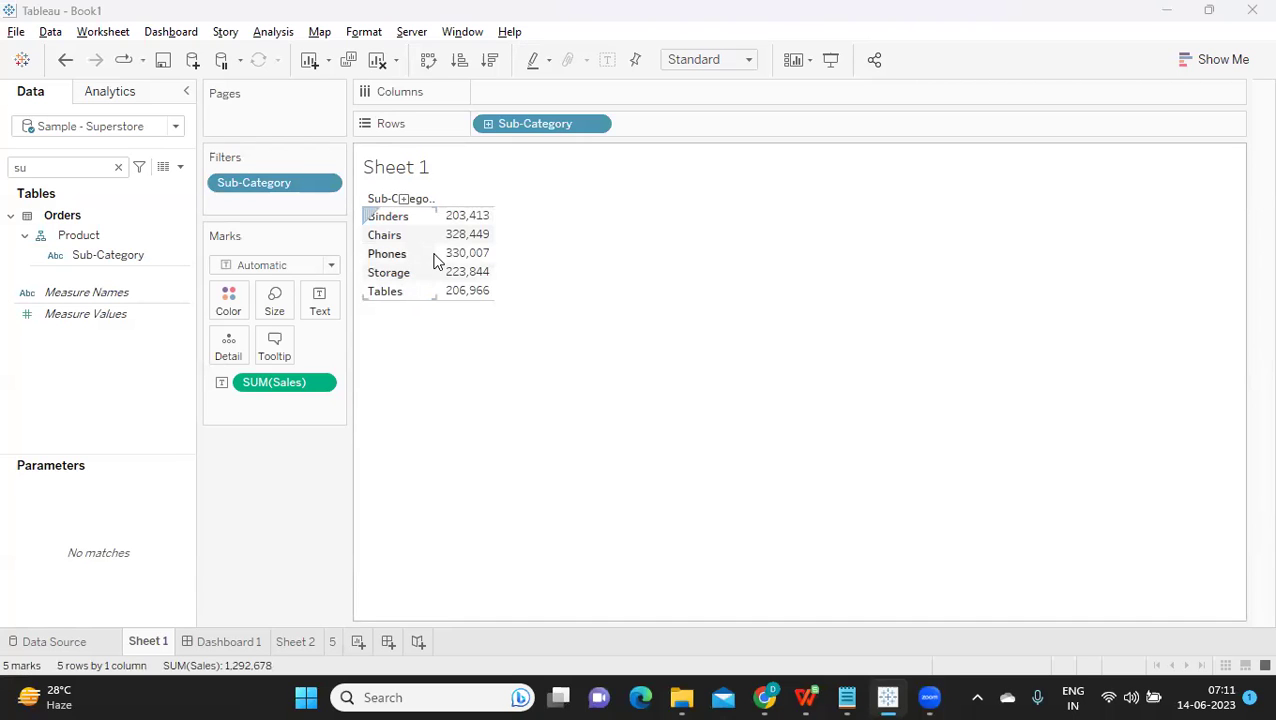
# Switch to the Book1 workbook in WPS Office and enter the note "Rank Function, Index Fuction" in cell E56 beside the Q6 sales table.
pyautogui.hotkey('alt', 'Tab')
pyautogui.moveTo(110, 457); pyautogui.dragTo(223, 593)
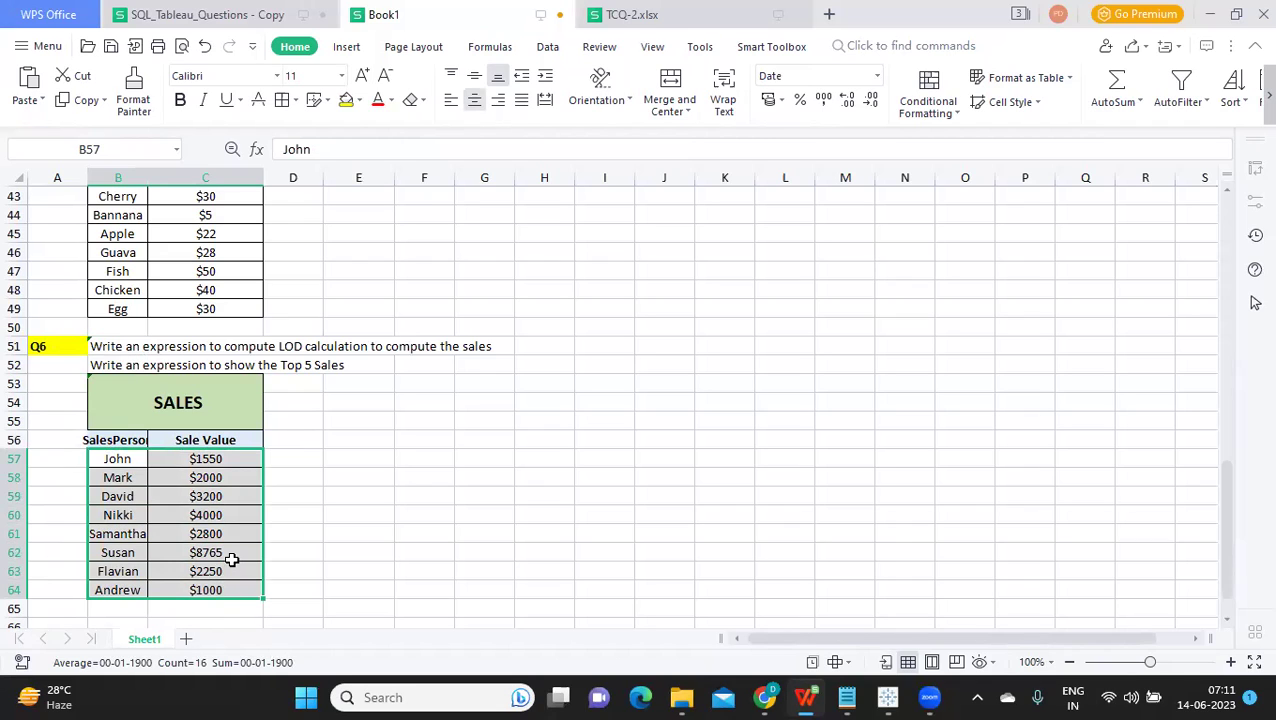
pyautogui.click(354, 441)
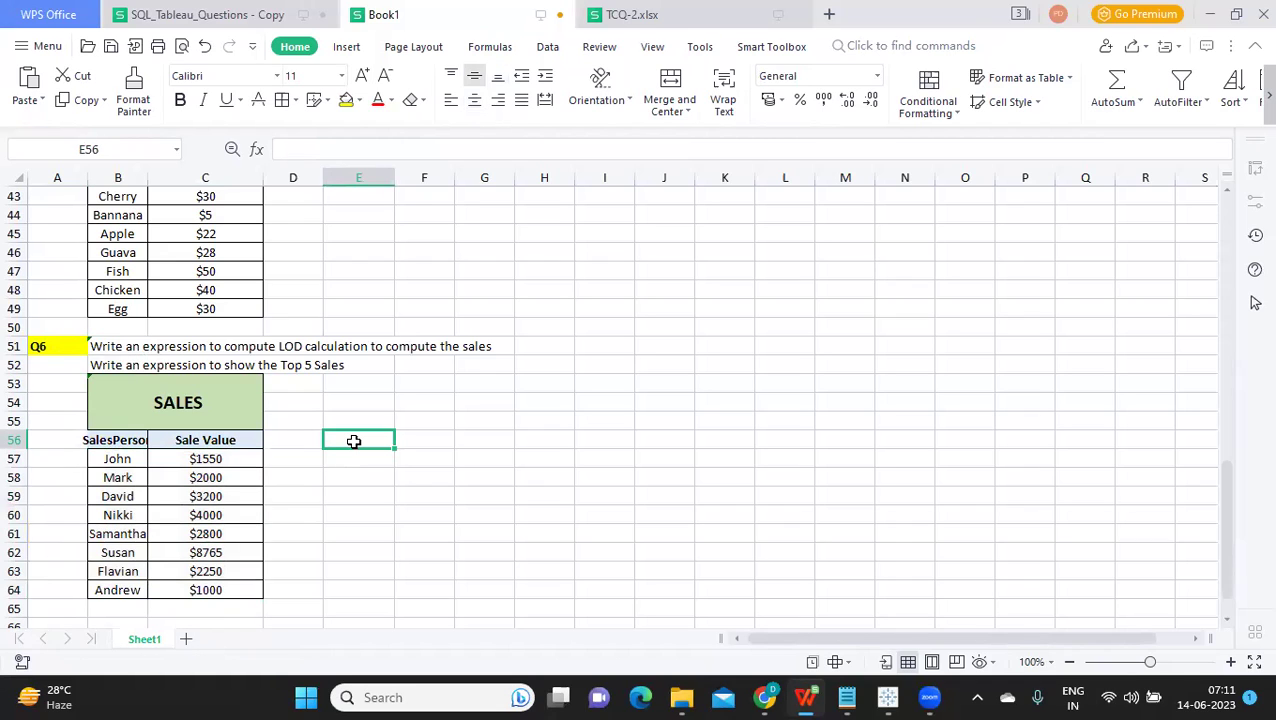
pyautogui.write('Ra')
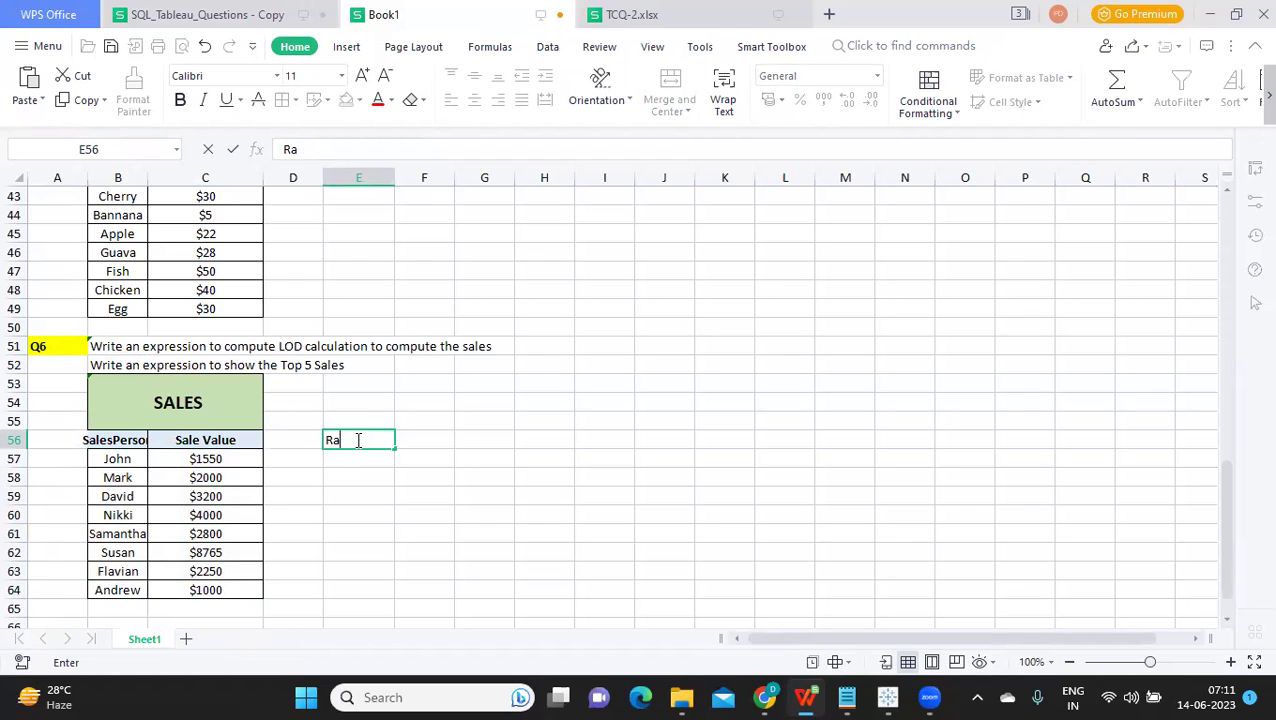
pyautogui.write('nk Function, Index Fuction')
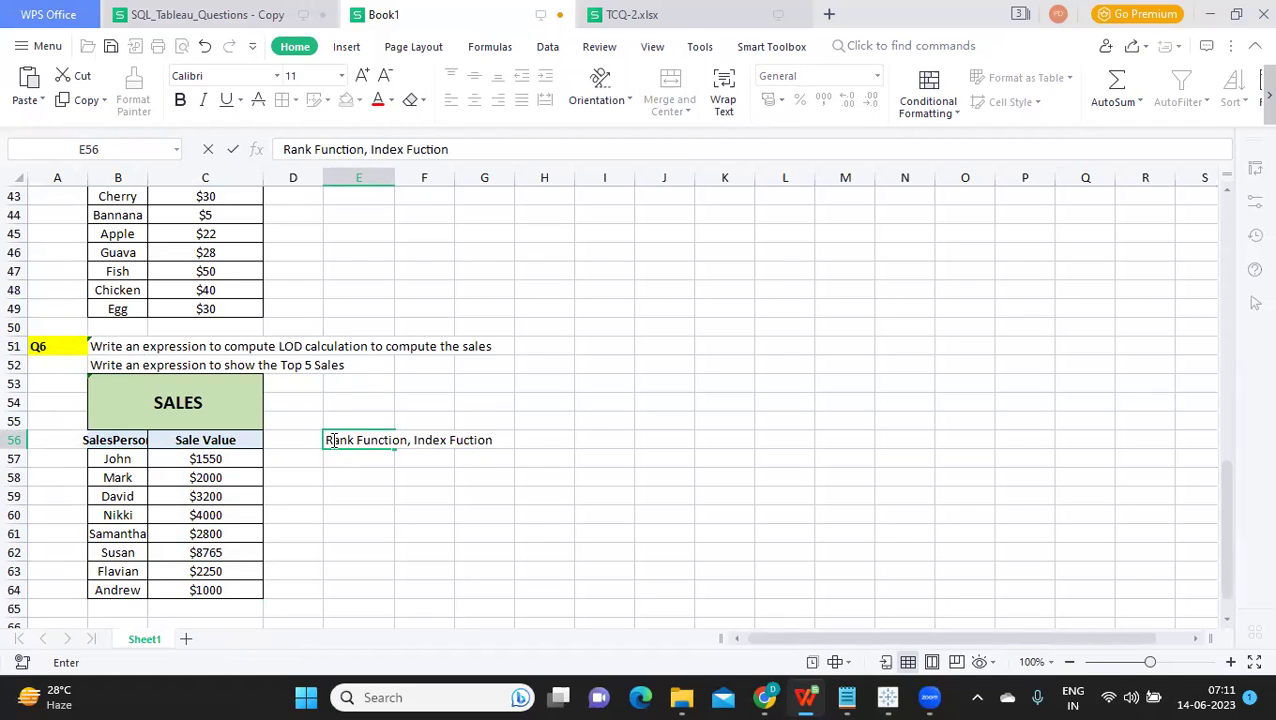
pyautogui.press('Return')
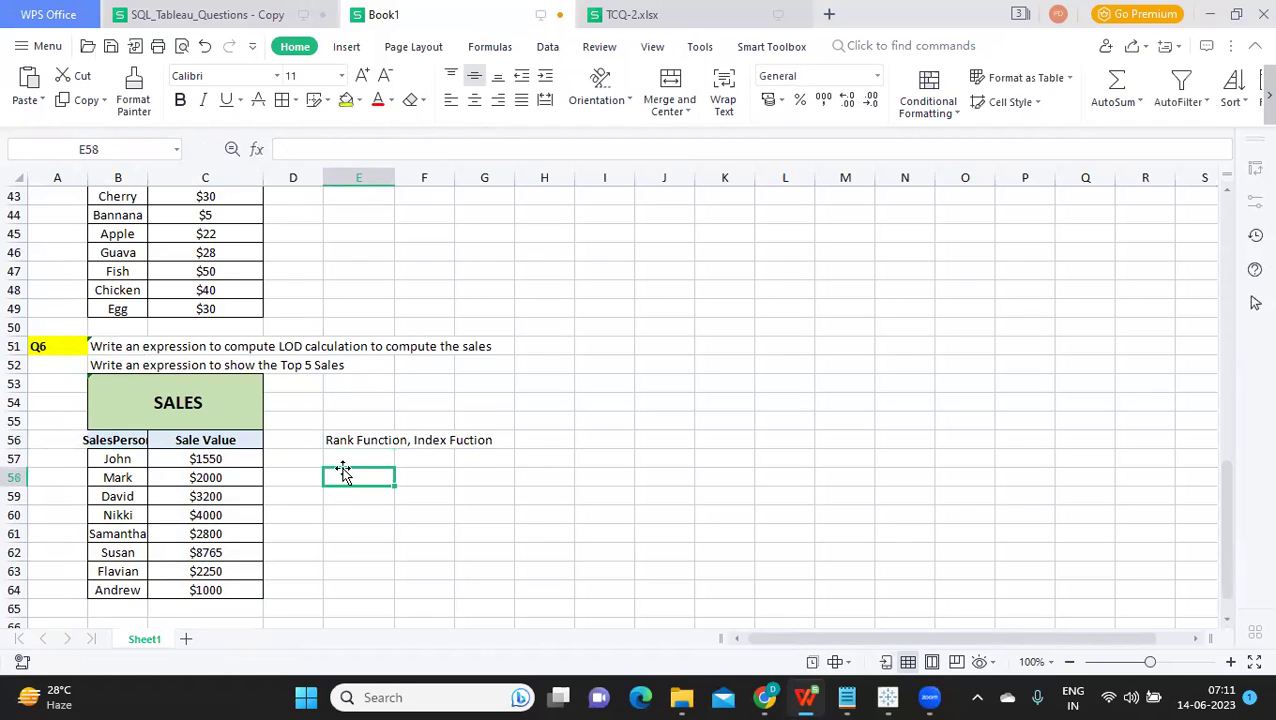
pyautogui.moveTo(347, 441); pyautogui.dragTo(507, 447)
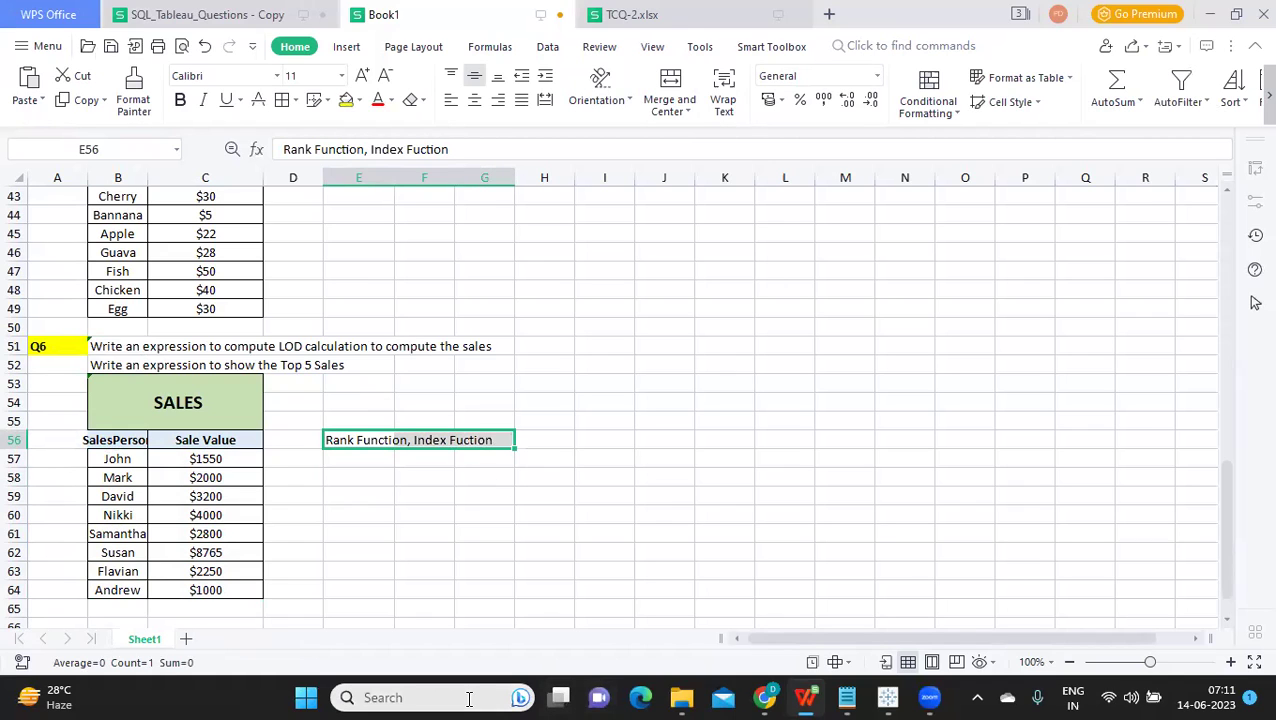
pyautogui.scroll(-4, 650, 440)
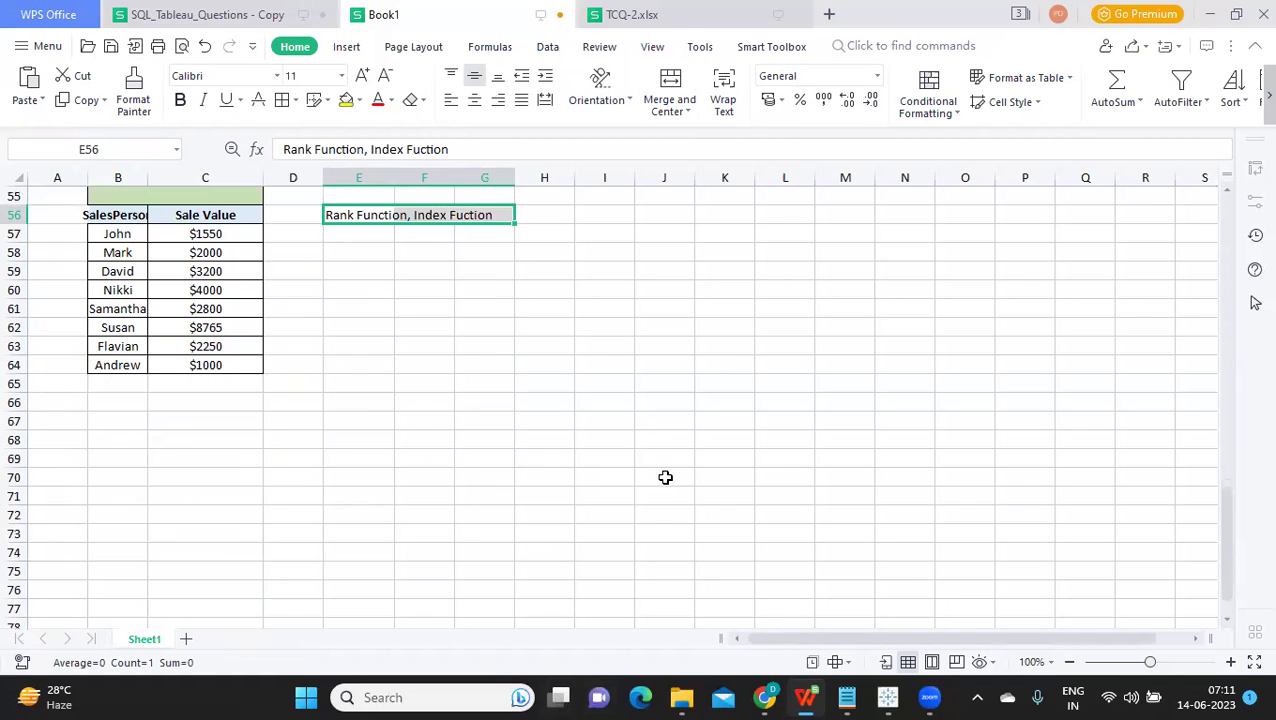
pyautogui.scroll(4, 680, 468)
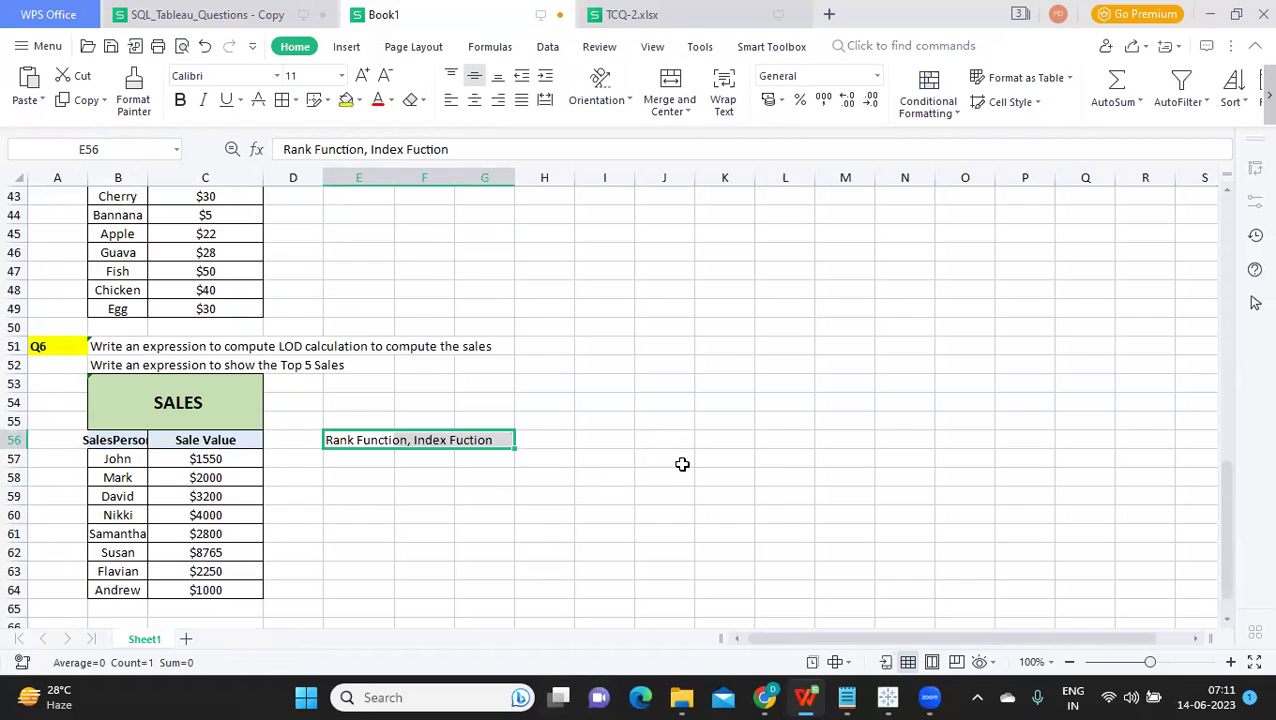